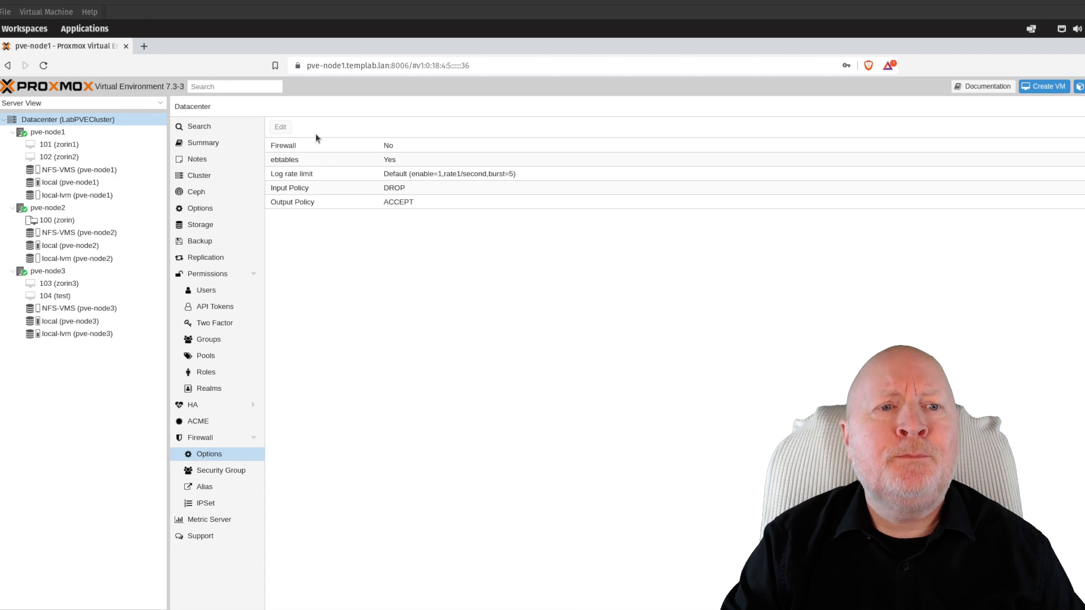
- Review the Datacenter firewall's Firewall option, security groups, aliases and IP sets
click(303, 146)
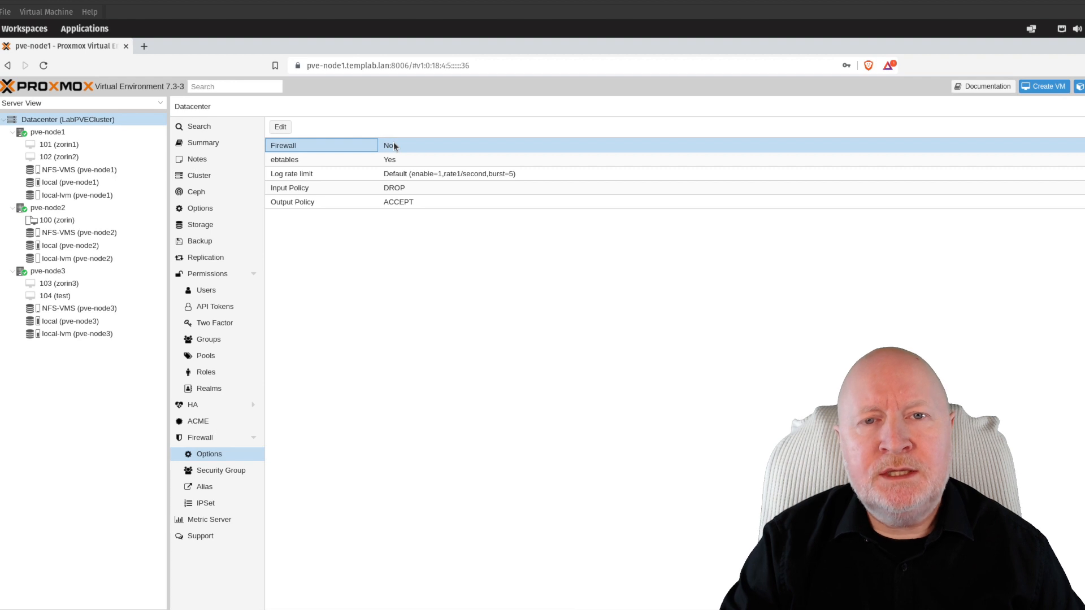
click(234, 478)
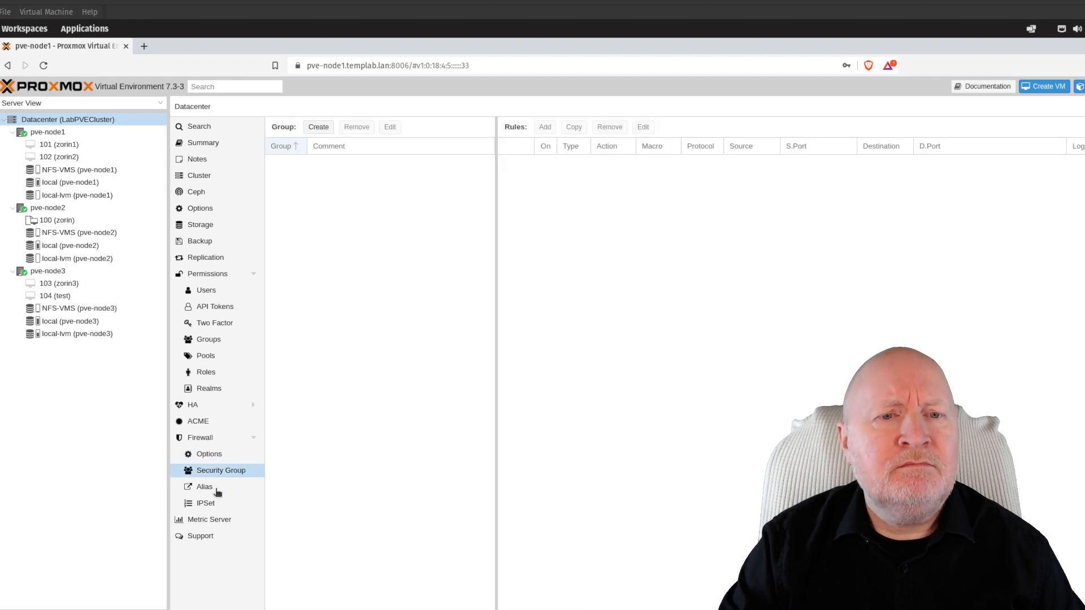
click(218, 491)
click(213, 504)
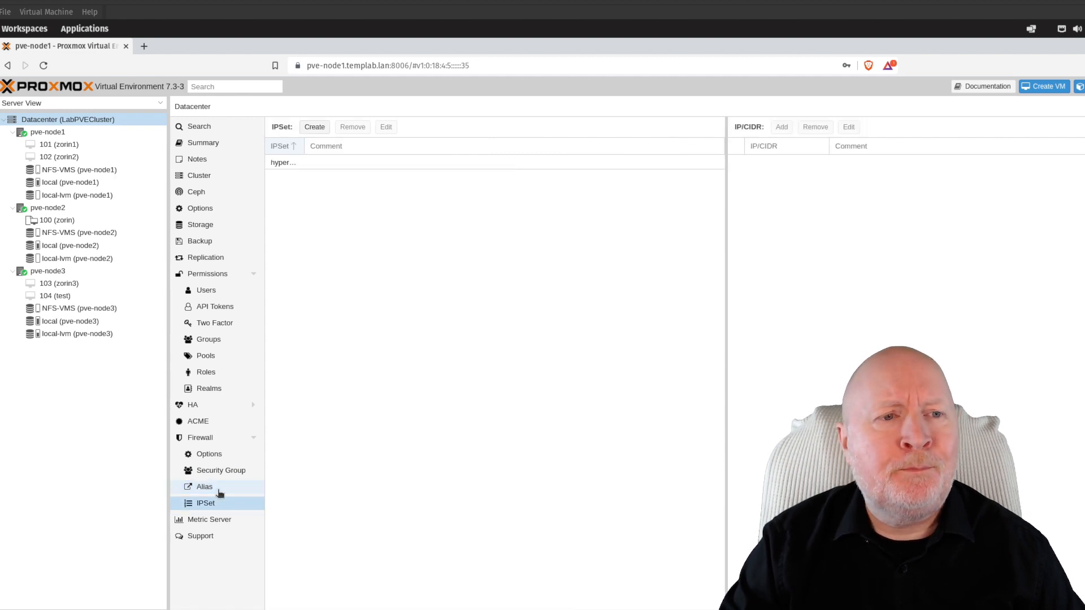
- Examine the firewall rules and firewall options of node pve-node1
click(49, 134)
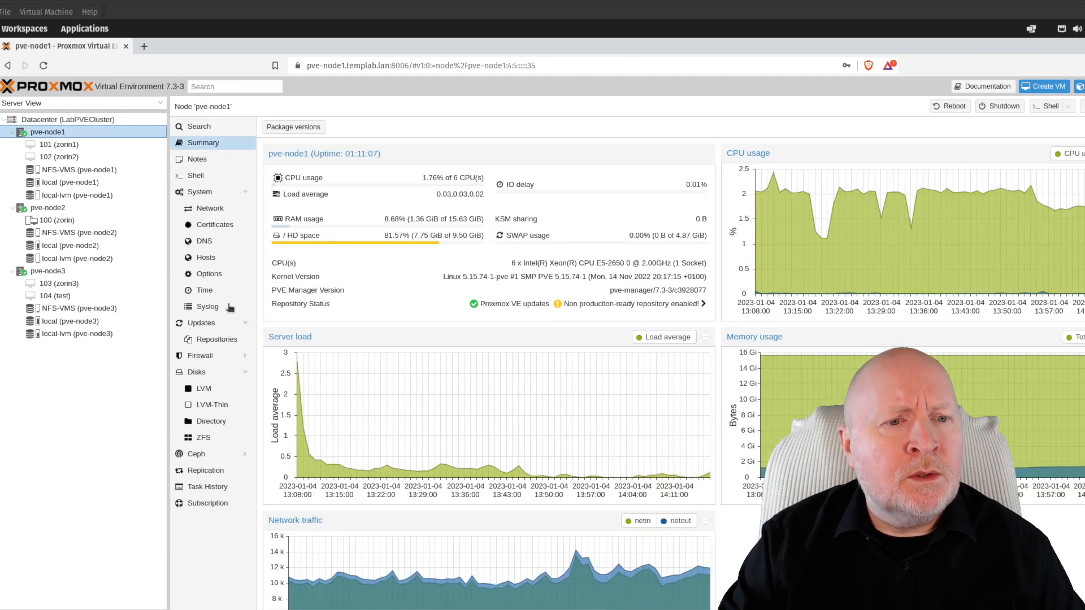
click(197, 357)
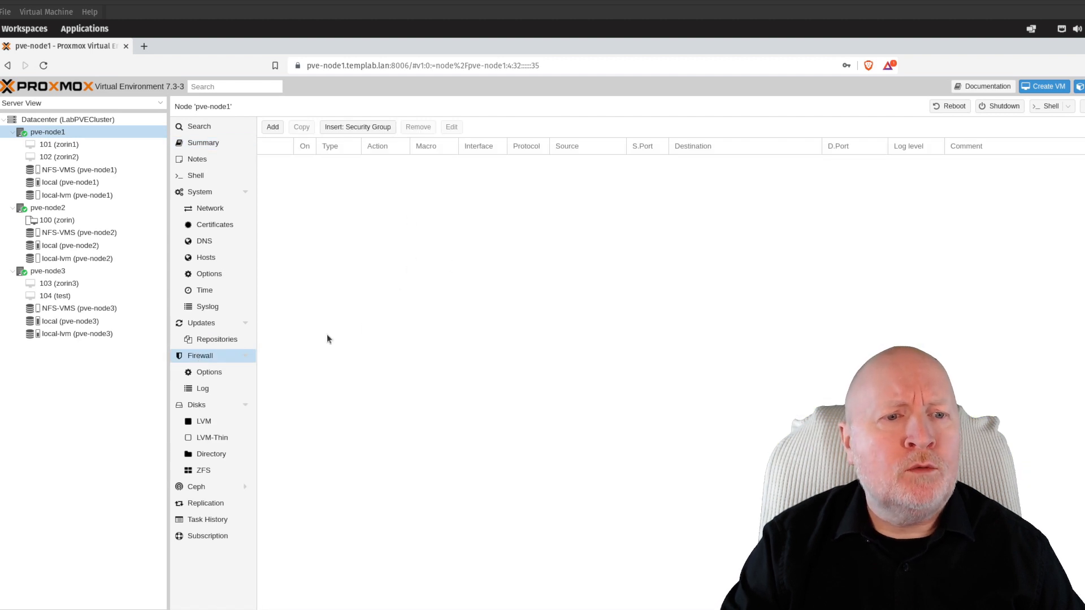
click(213, 374)
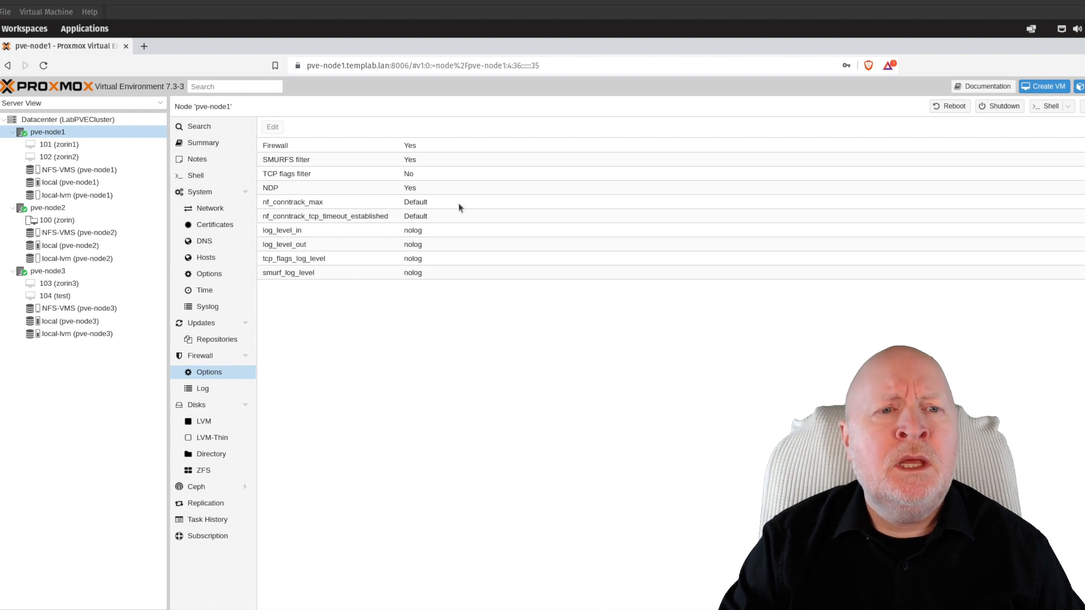
click(429, 149)
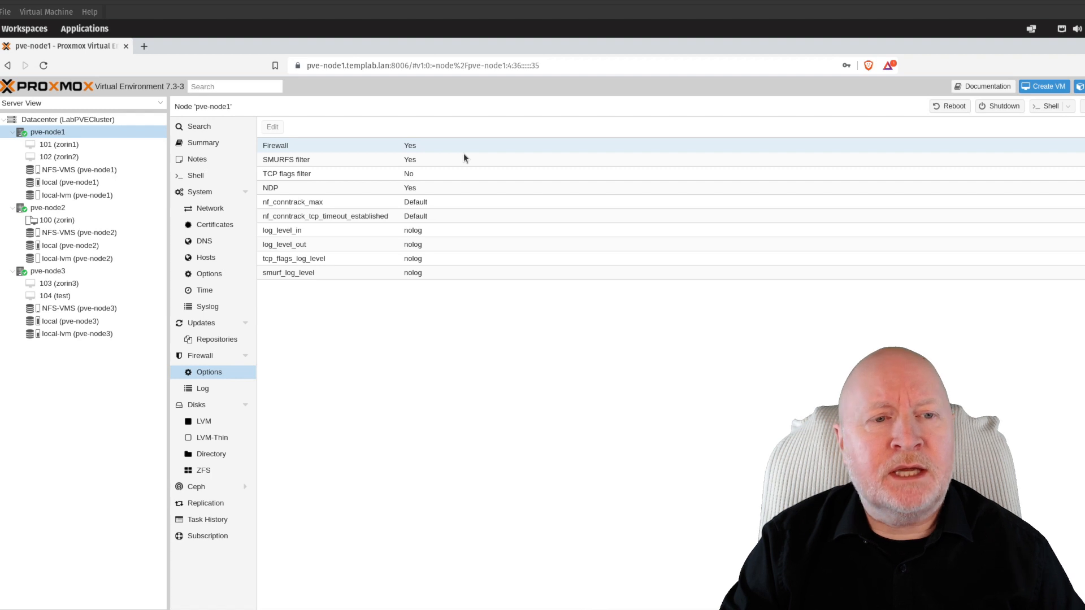
click(488, 276)
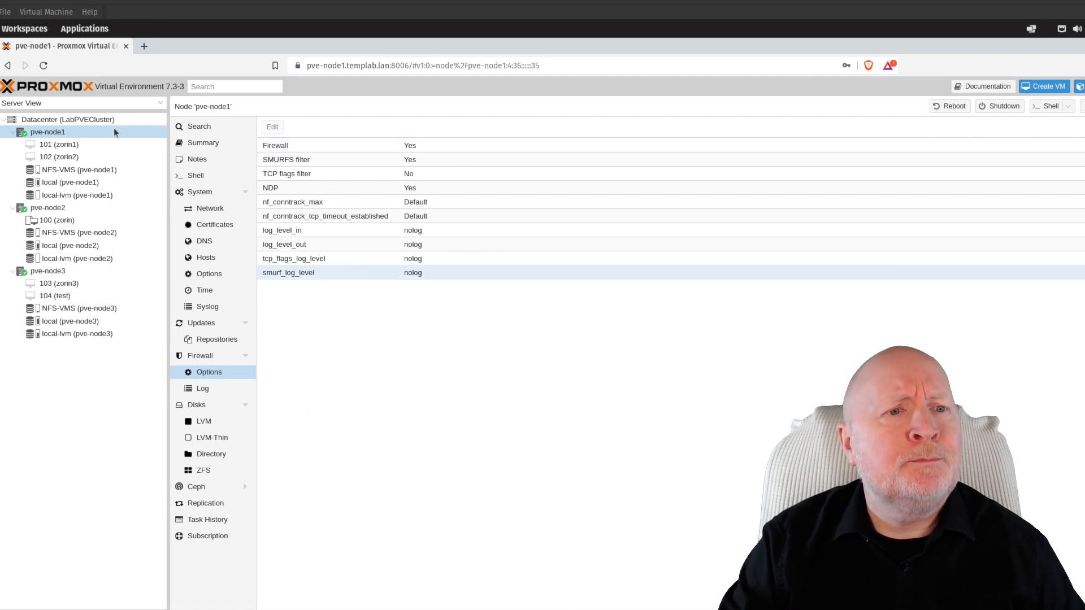
- Review the firewall rules, options, aliases and IP sets of virtual machine 101 (zorin1)
click(68, 143)
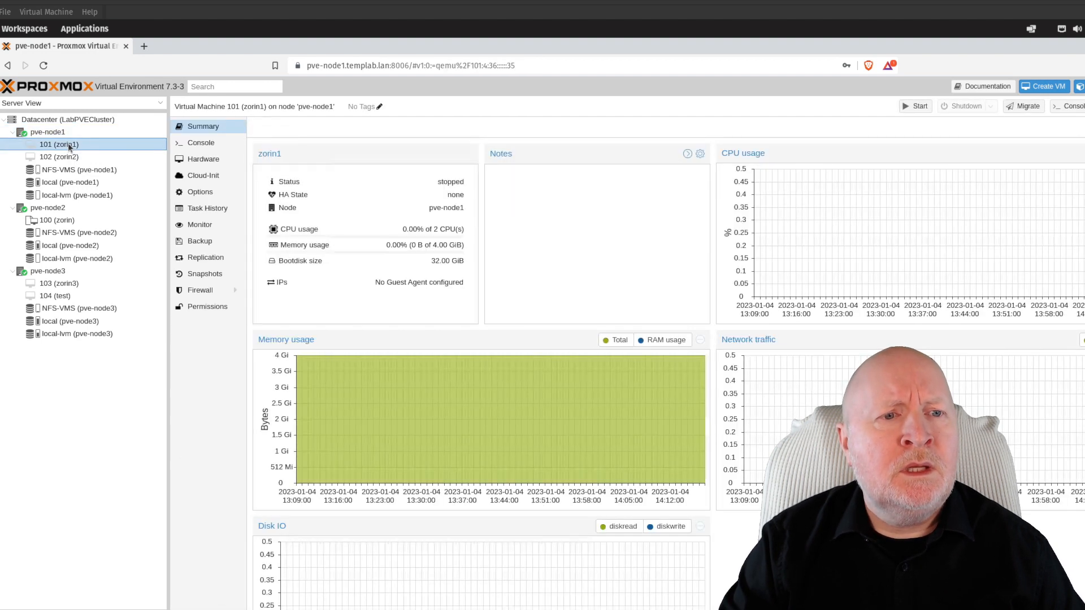
click(203, 292)
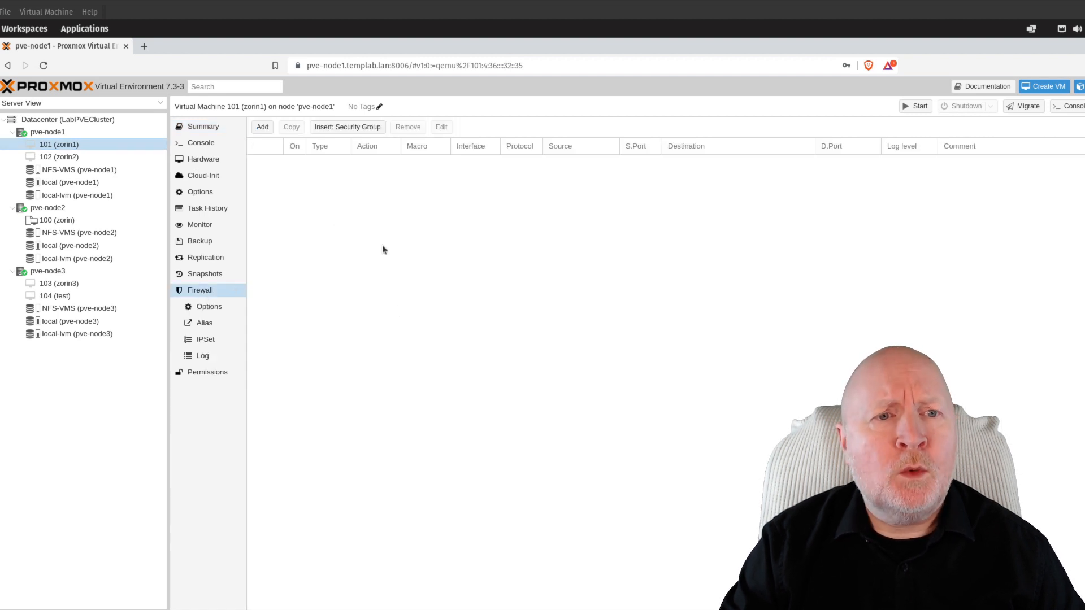
click(220, 309)
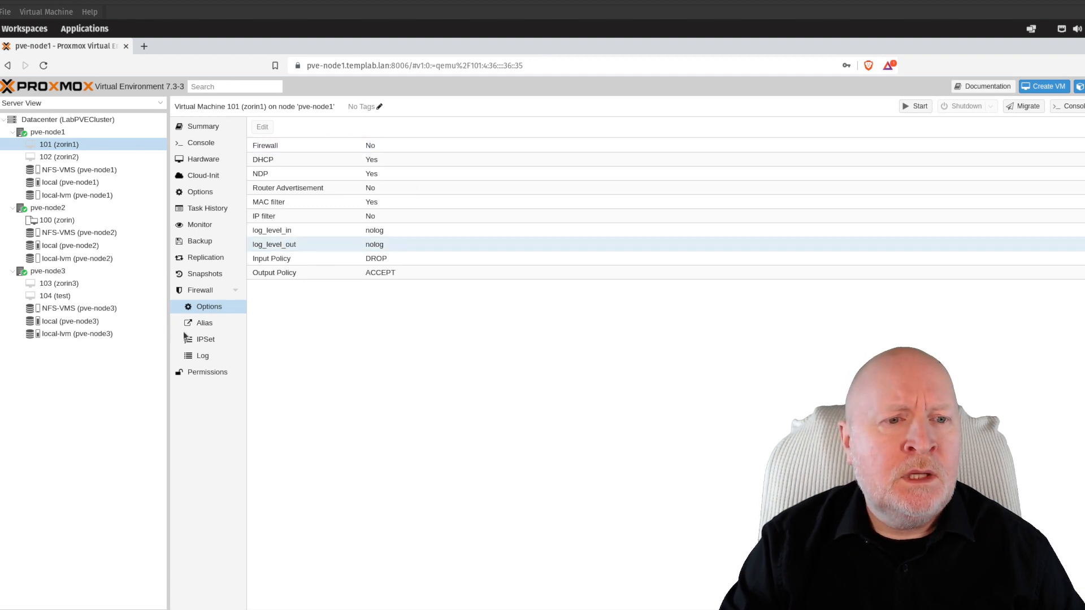
click(207, 328)
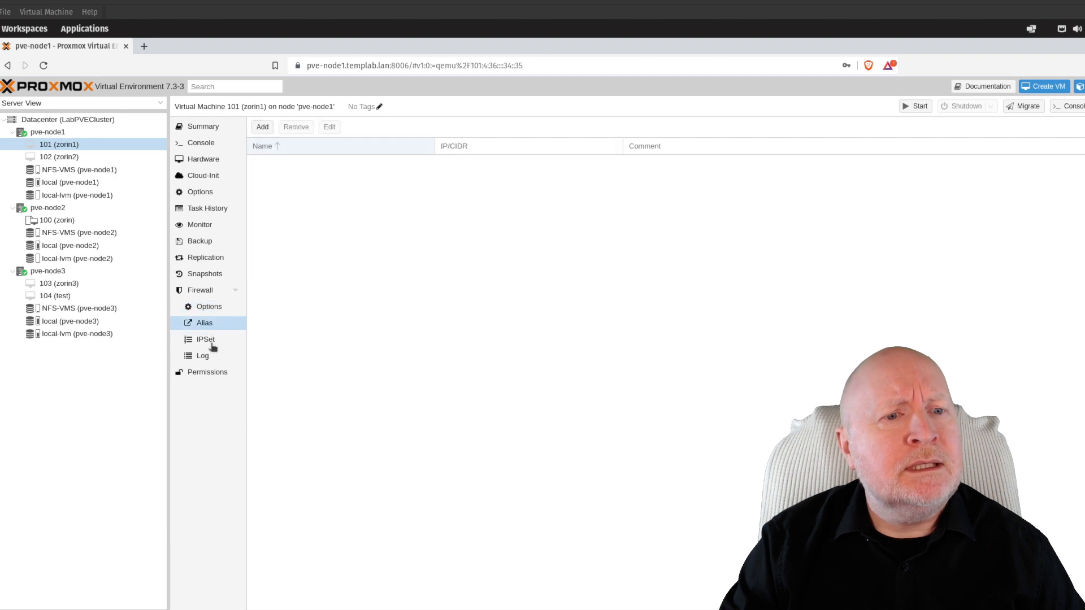
click(212, 343)
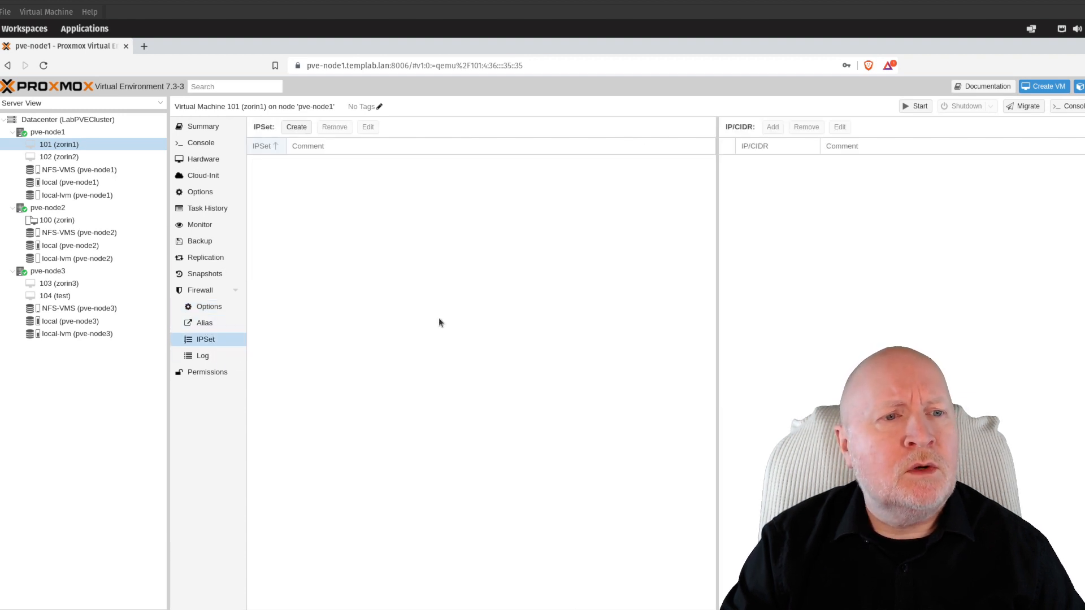
- Inspect the firewall setting of network device net0 in VM 101's hardware and close its settings without changes
click(215, 167)
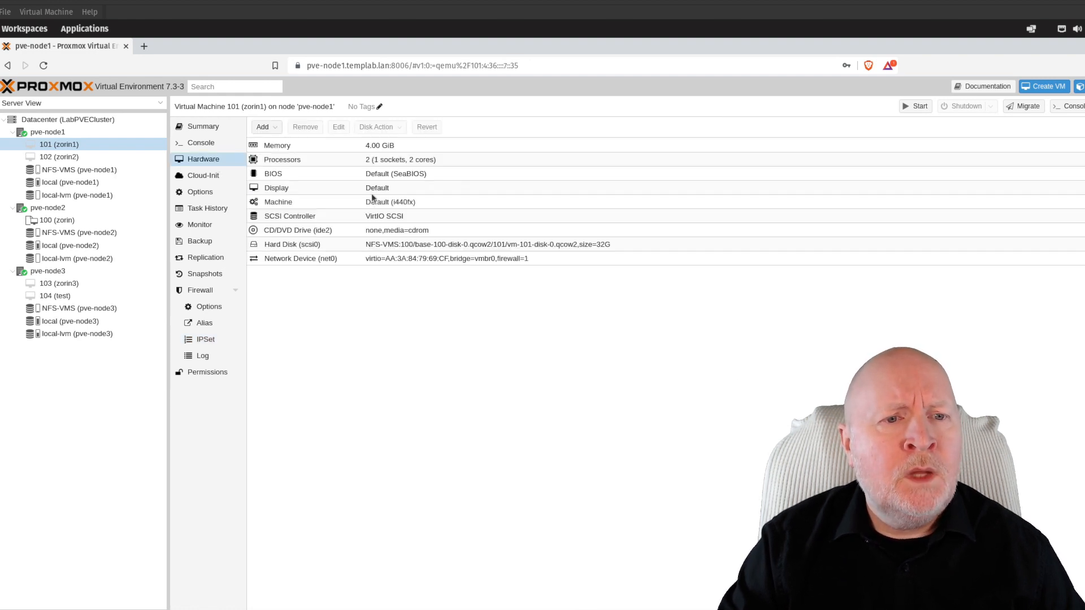
click(333, 262)
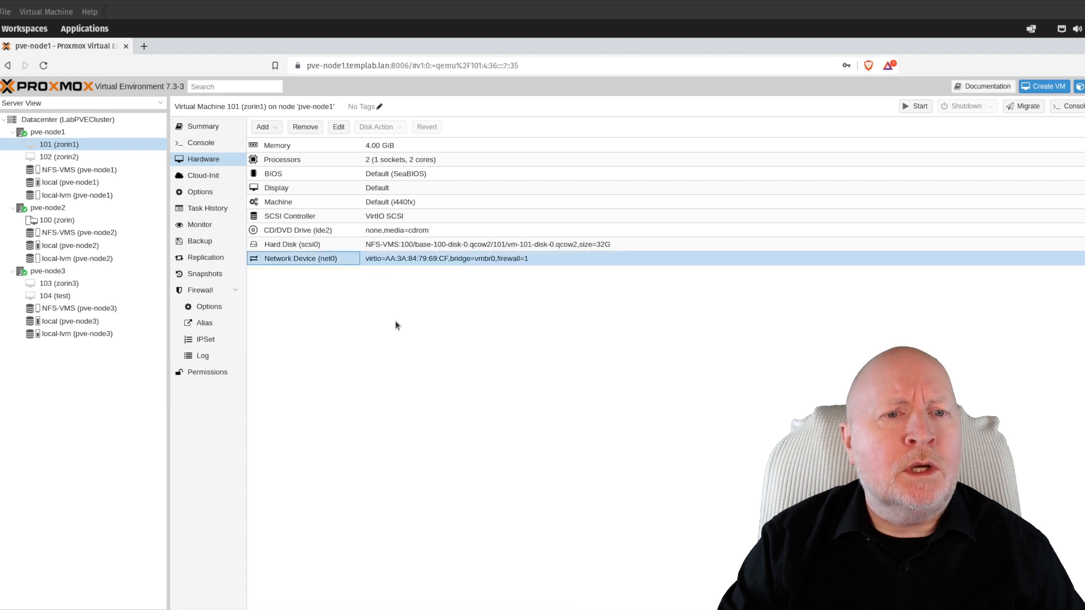
click(339, 127)
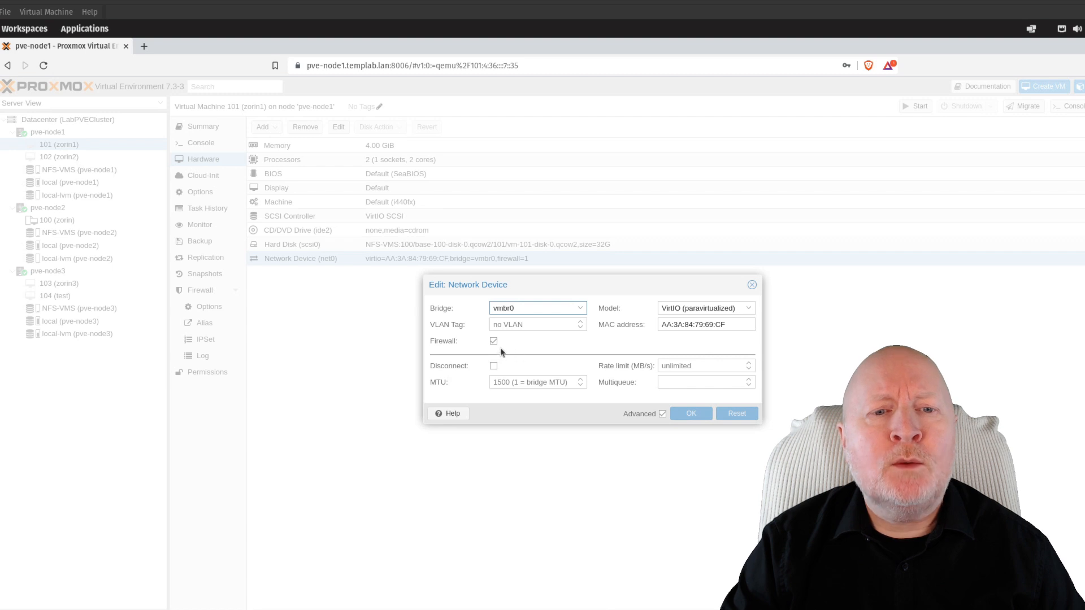
click(751, 285)
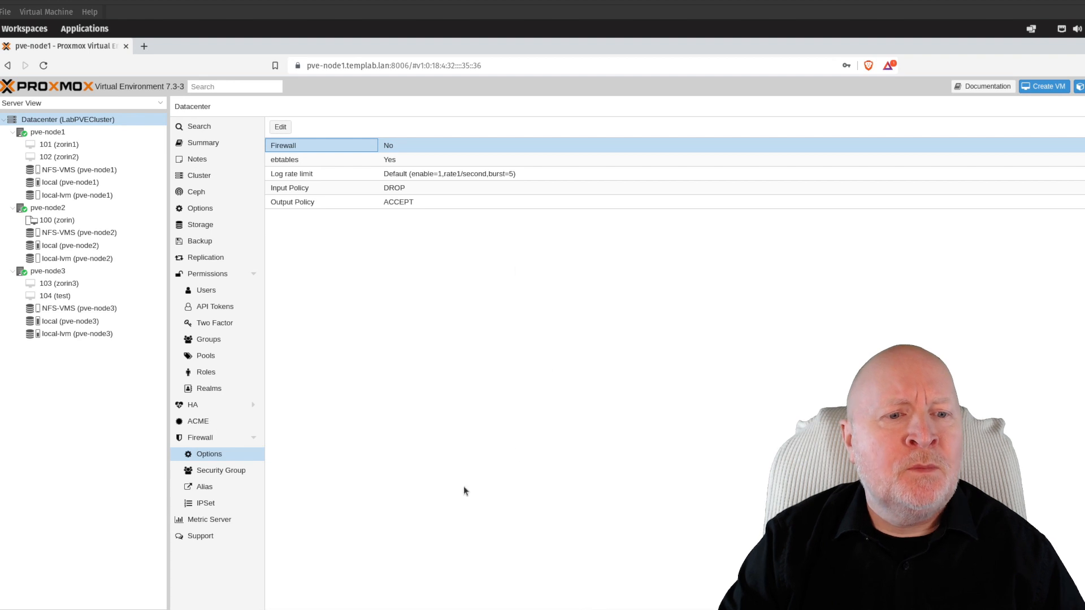
- Compare the firewall rule lists at Datacenter level and on pve-node1, ending at the Datacenter's rules
click(225, 439)
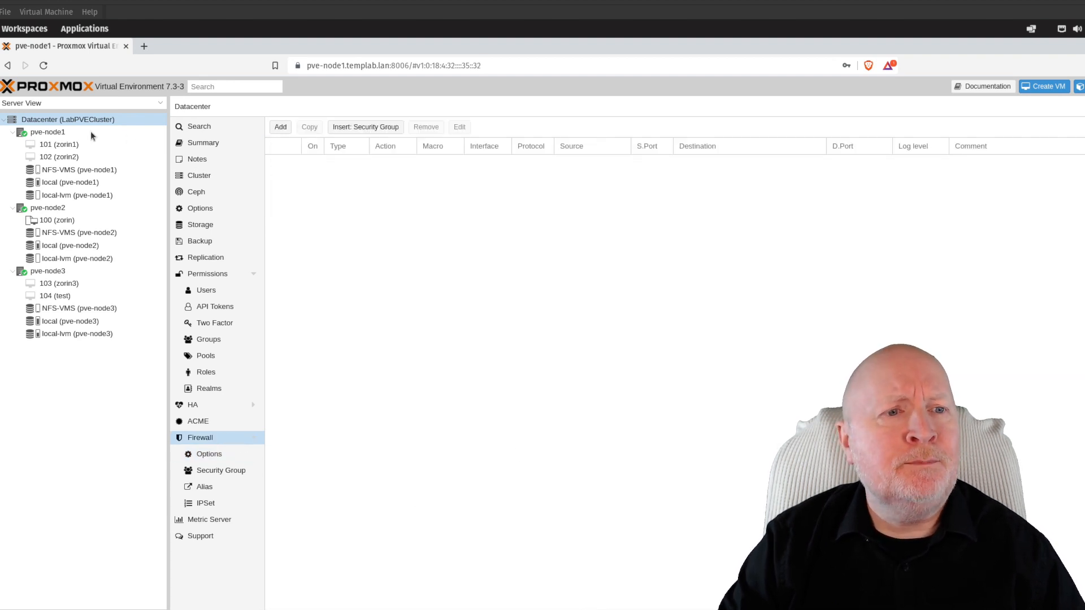
click(49, 134)
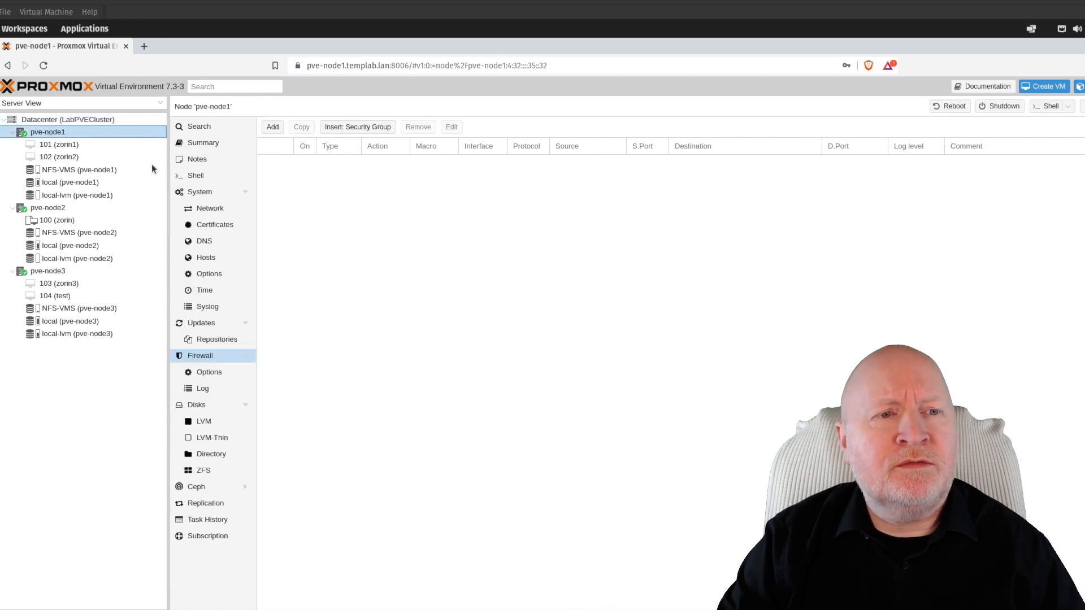
key(Up)
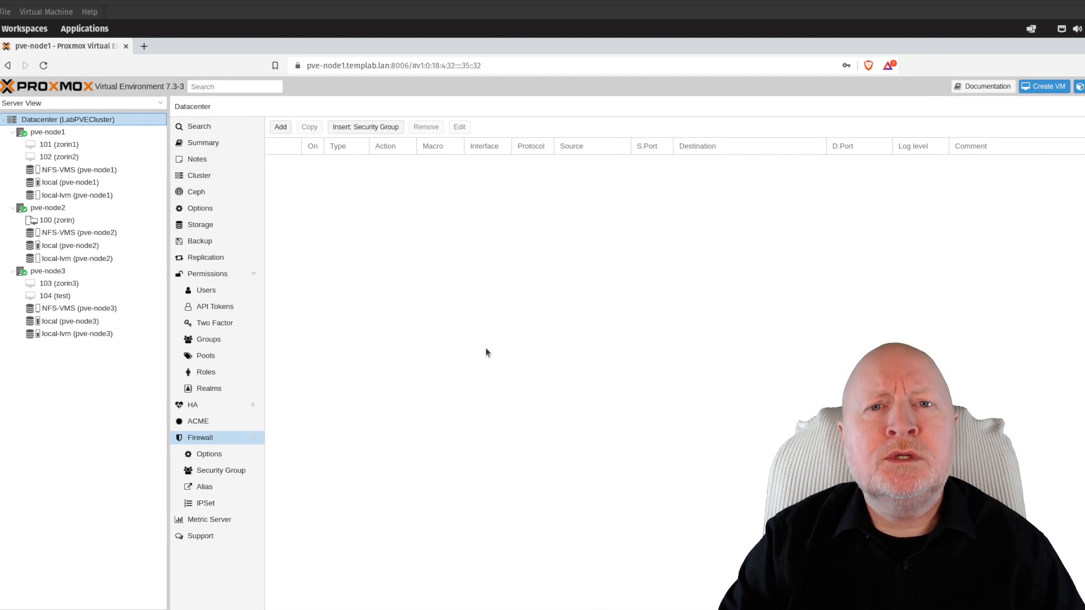
- Enable the firewall in the Datacenter firewall options
click(207, 454)
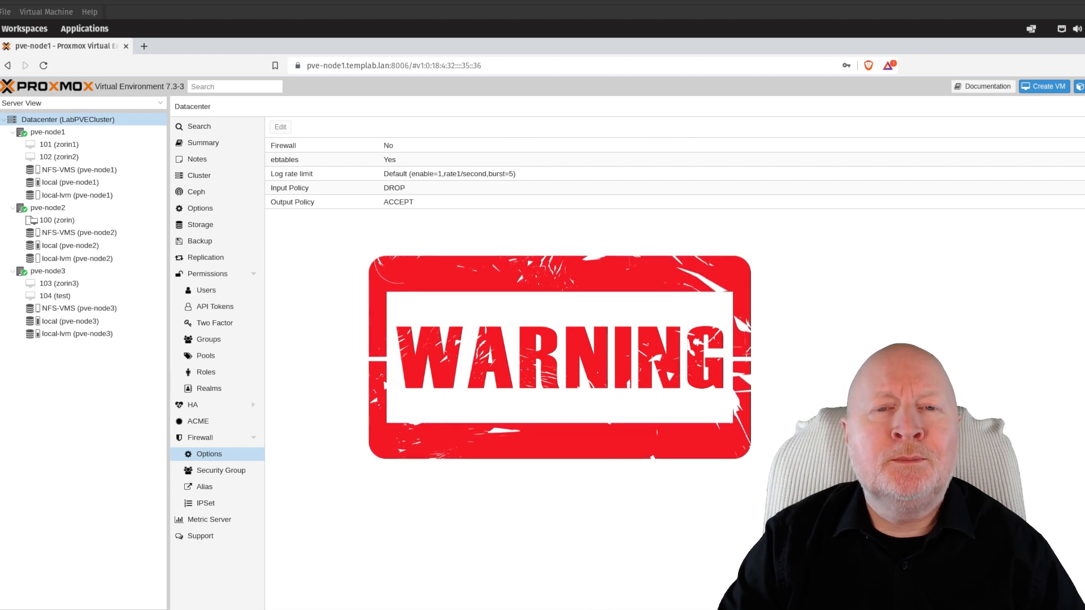
click(297, 144)
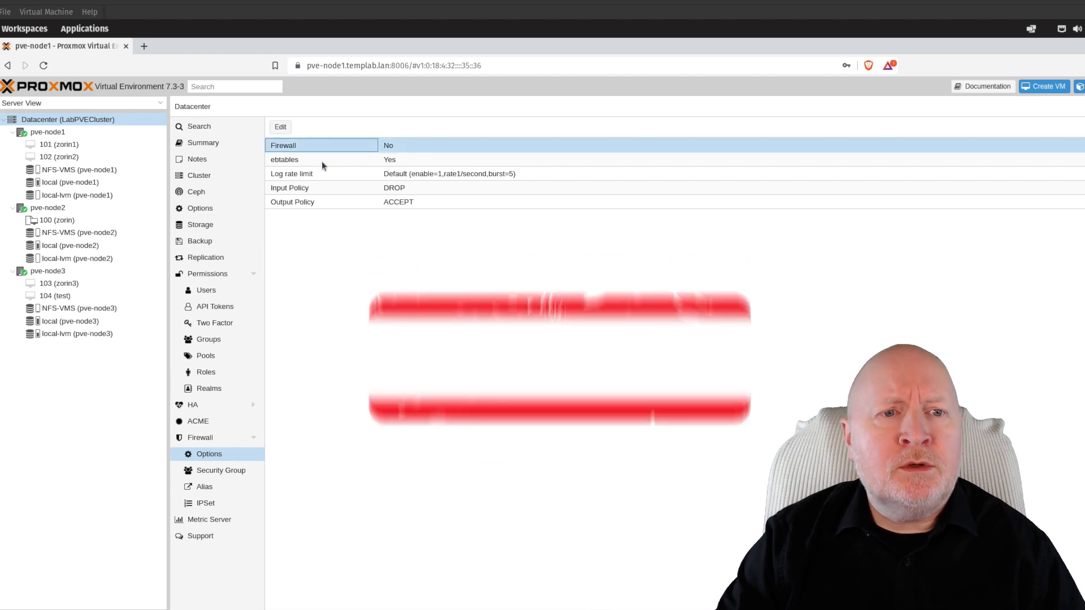
click(283, 127)
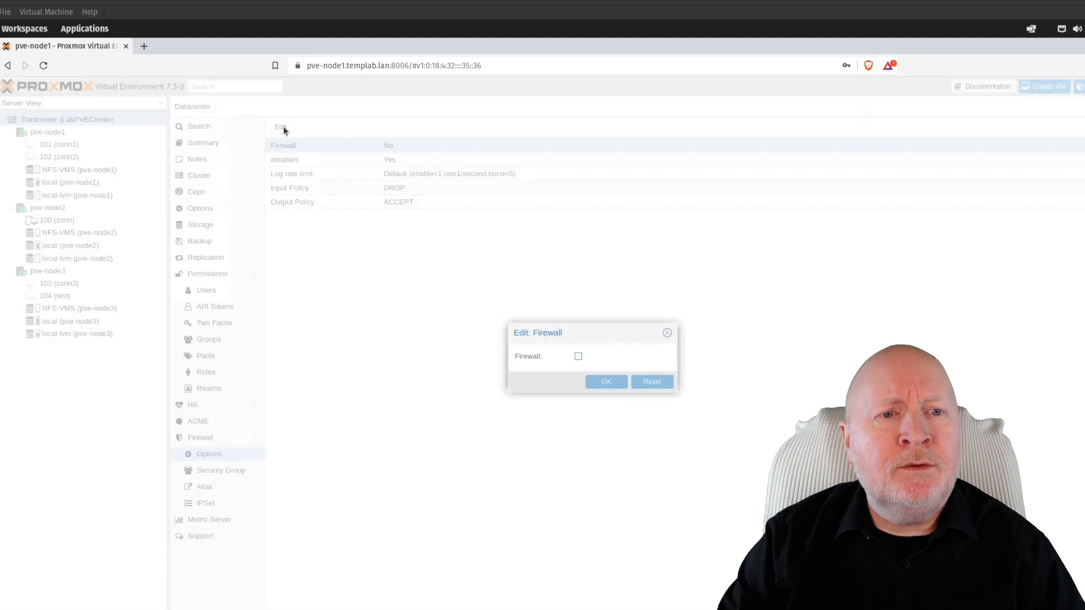
click(579, 357)
click(598, 382)
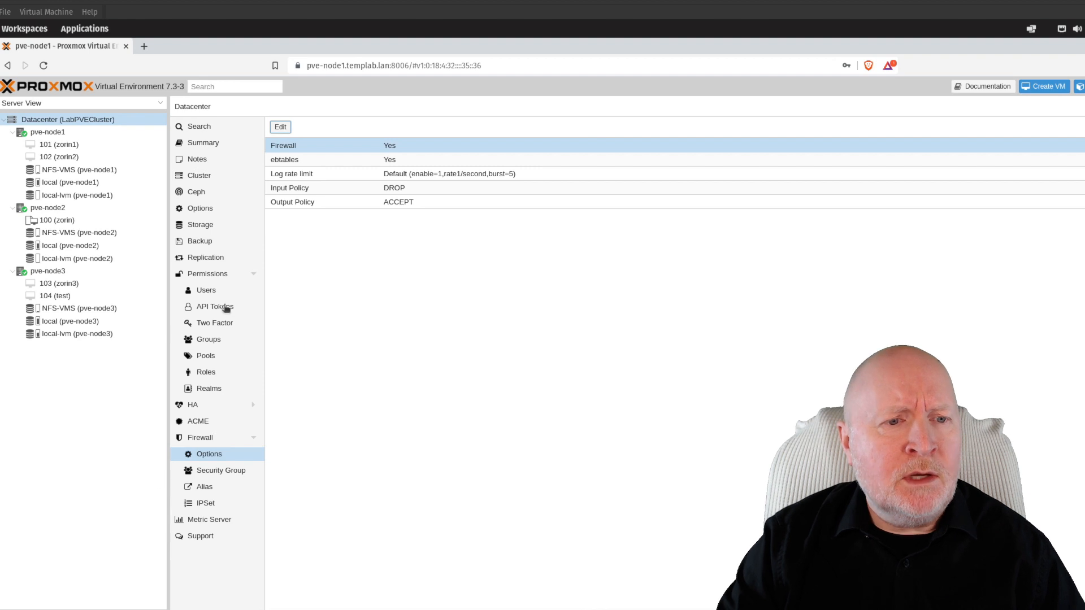
- Test access to the cluster by loading the Datacenter replication page and pve-node3's firewall rules, ending back at Datacenter
click(213, 261)
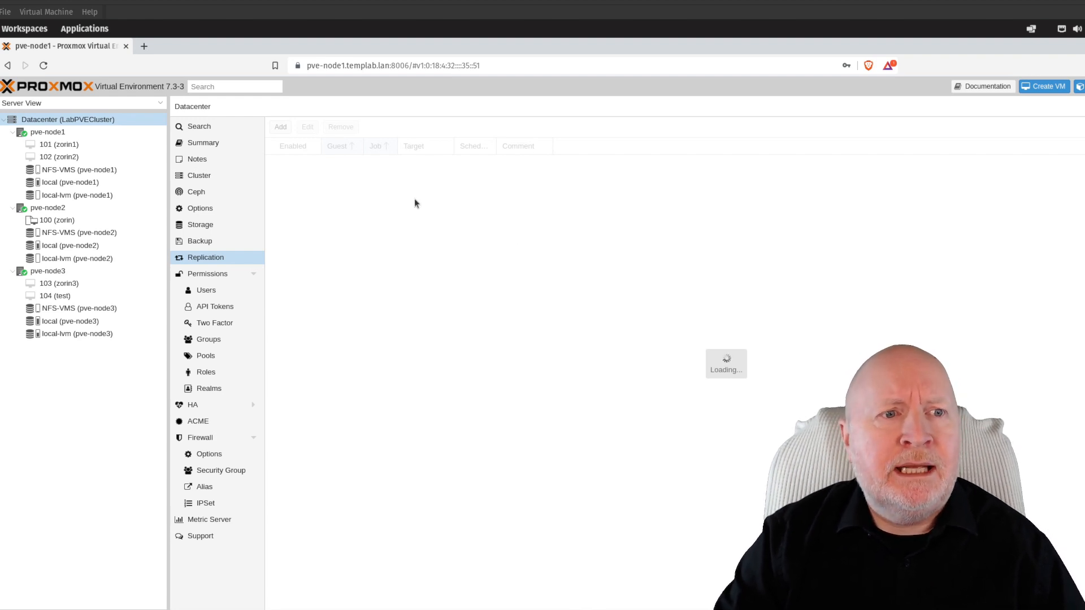
click(72, 268)
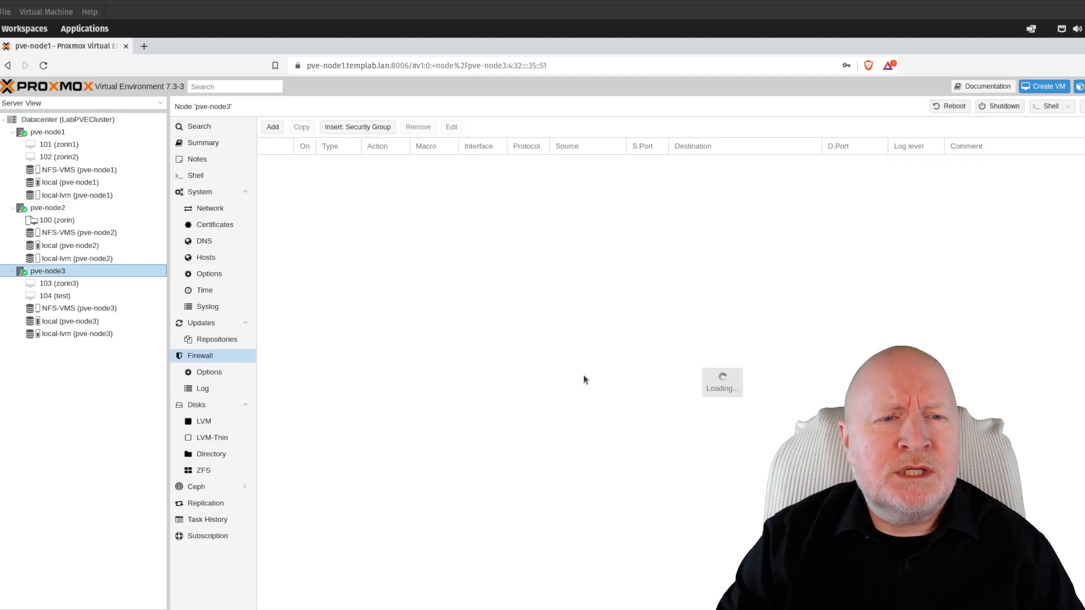
click(88, 121)
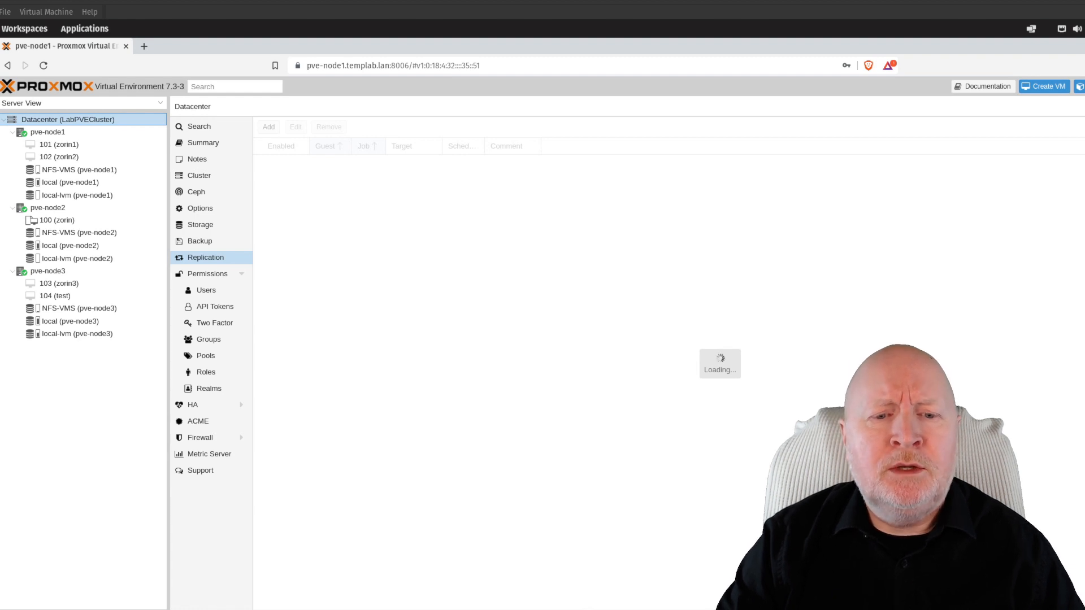
- Switch to the terminal to check the root session on pve-node1, and return to the Proxmox browser window
key(alt+Tab)
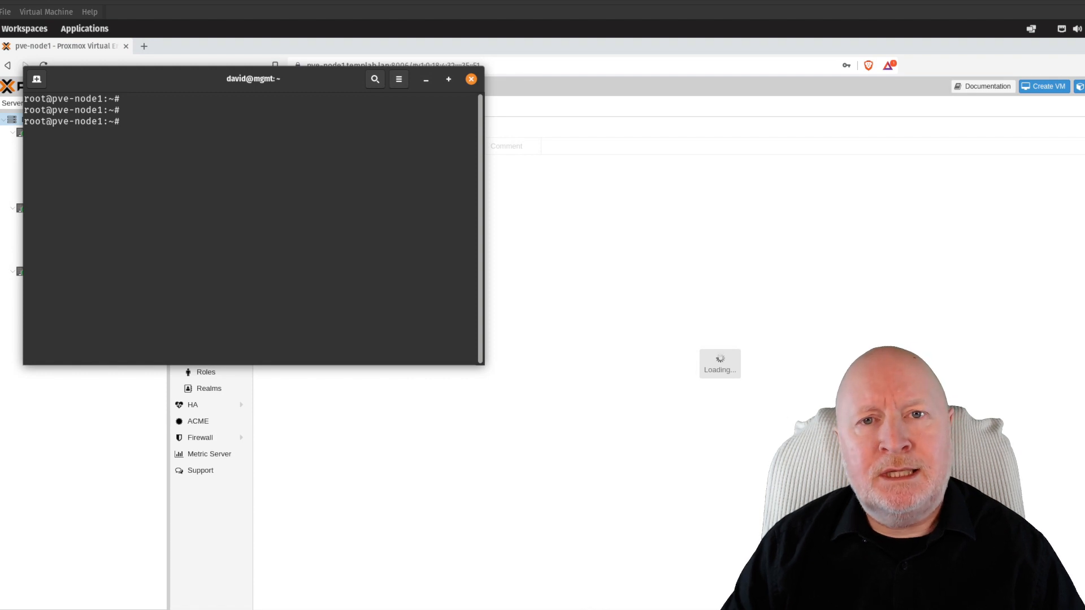
click(608, 164)
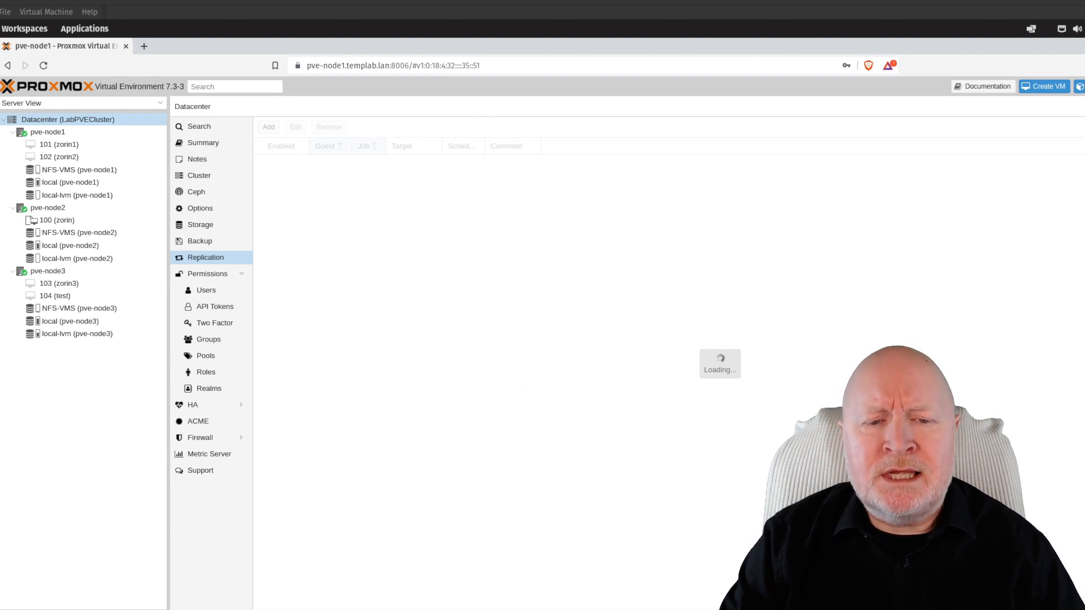
key(alt+Tab)
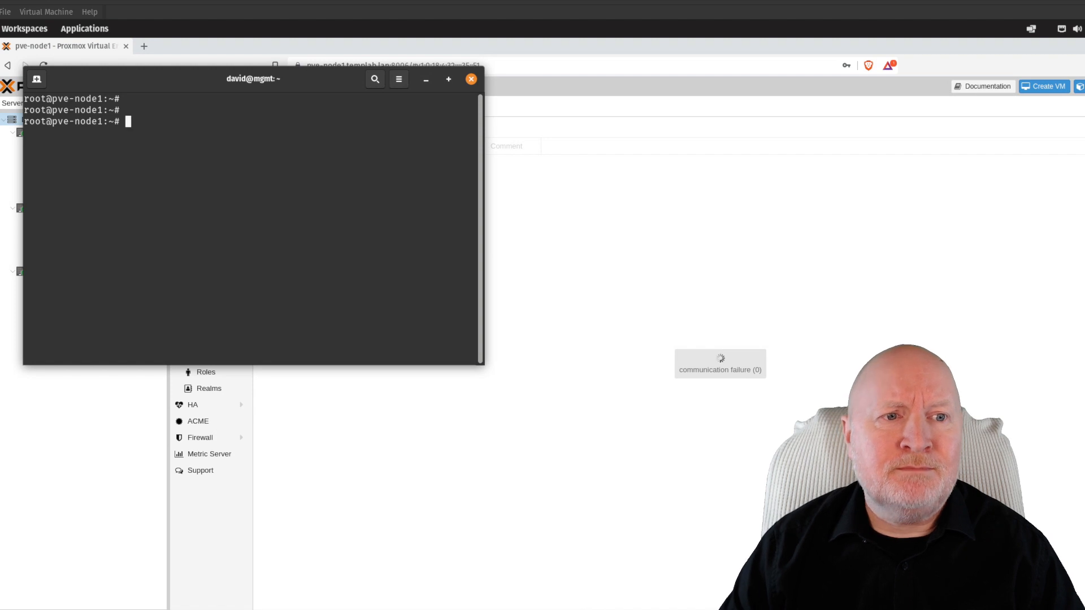
click(424, 82)
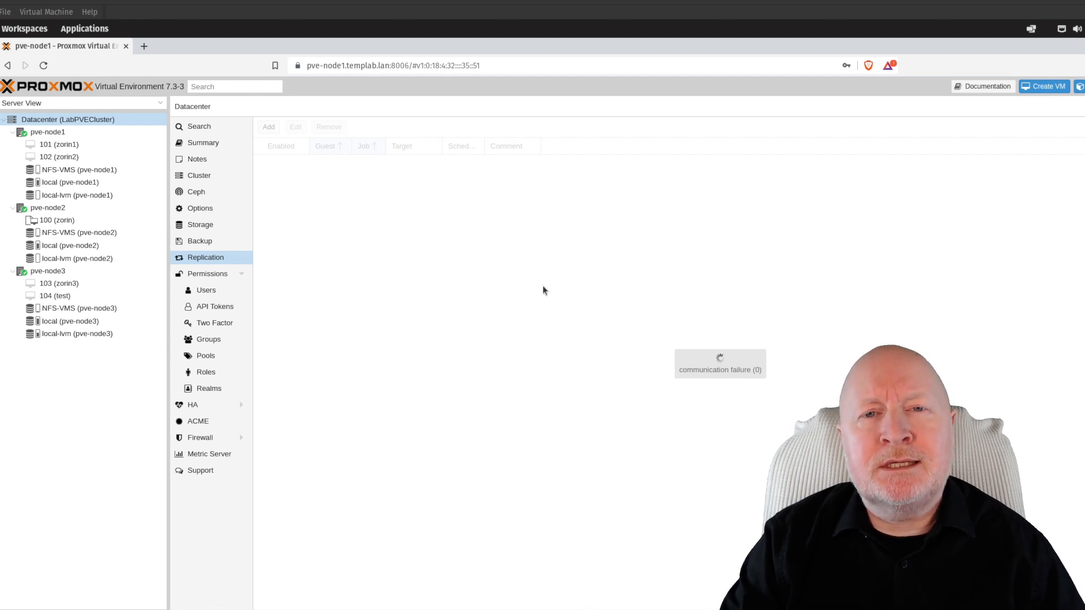
click(599, 609)
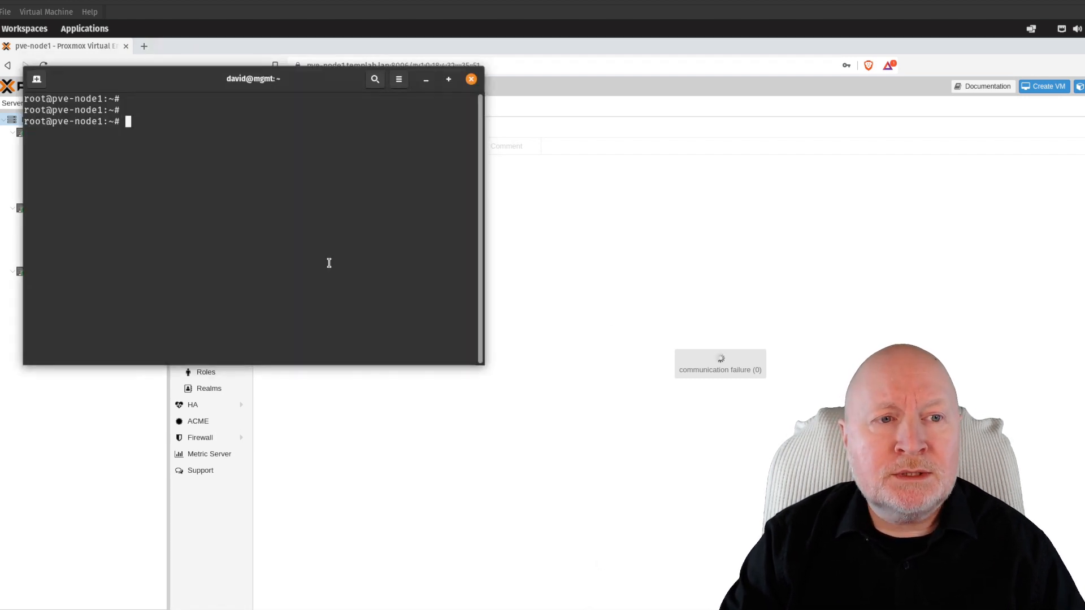
click(530, 226)
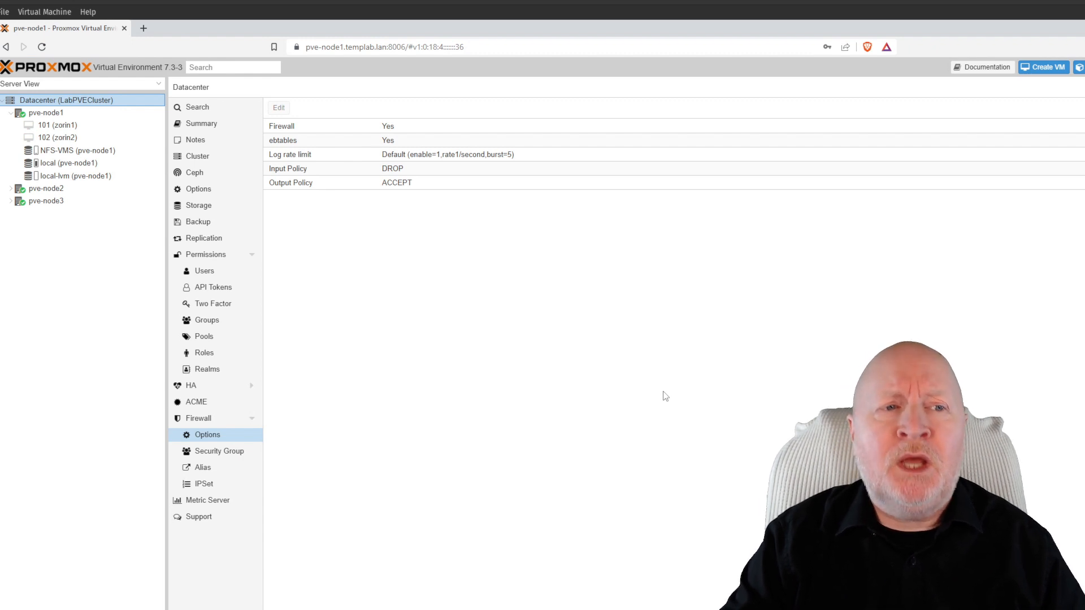
- View virtual machines 101 (zorin1) and 102 (zorin2), and open node pve-node1
click(83, 125)
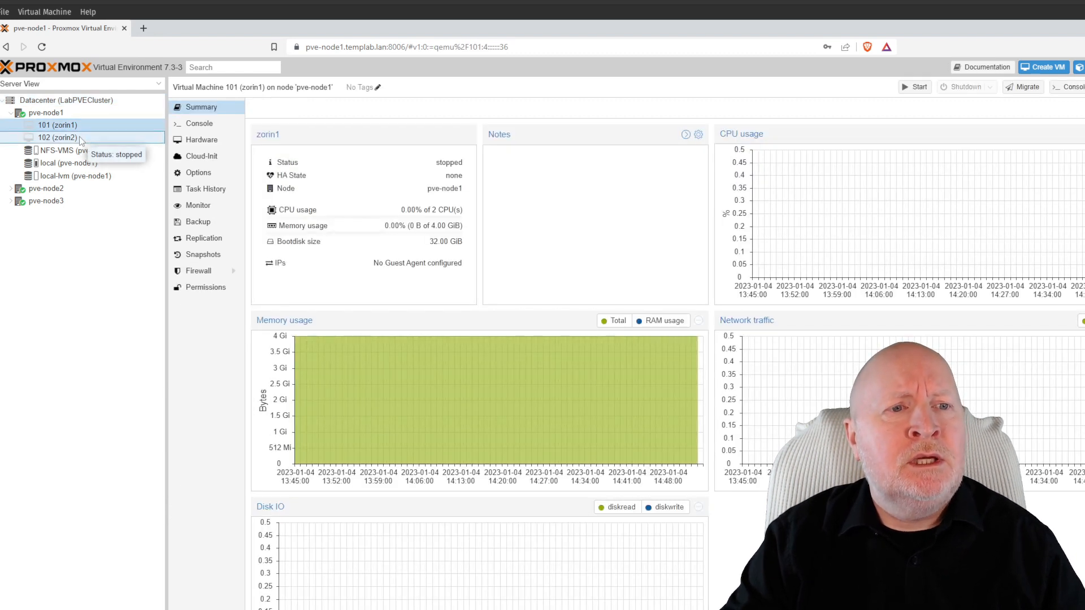
click(82, 138)
click(79, 113)
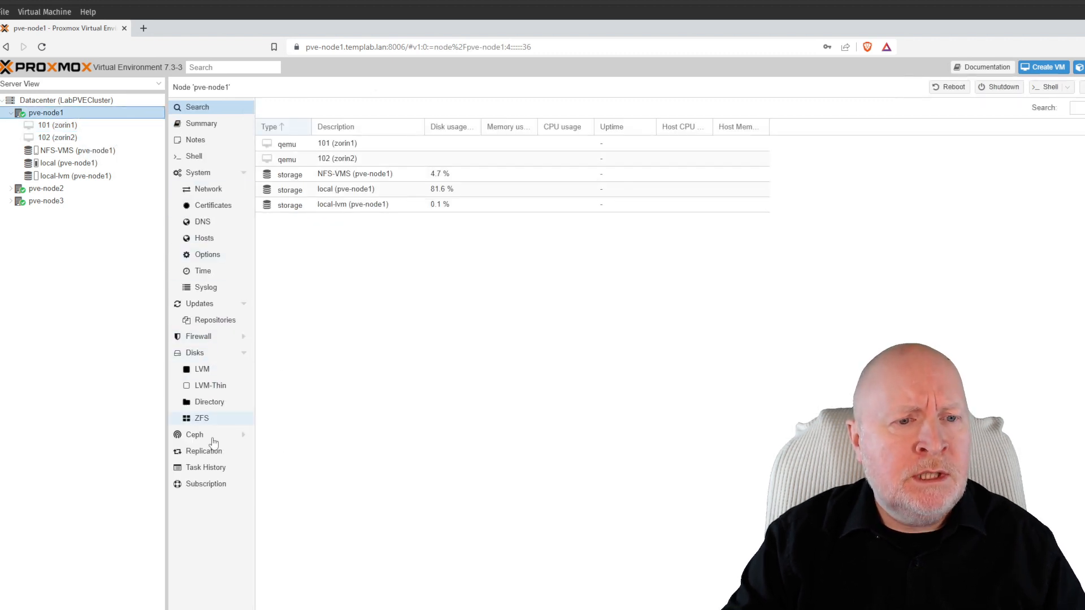
- View pve-node1's firewall rules, and review the Datacenter firewall rules and options
click(228, 342)
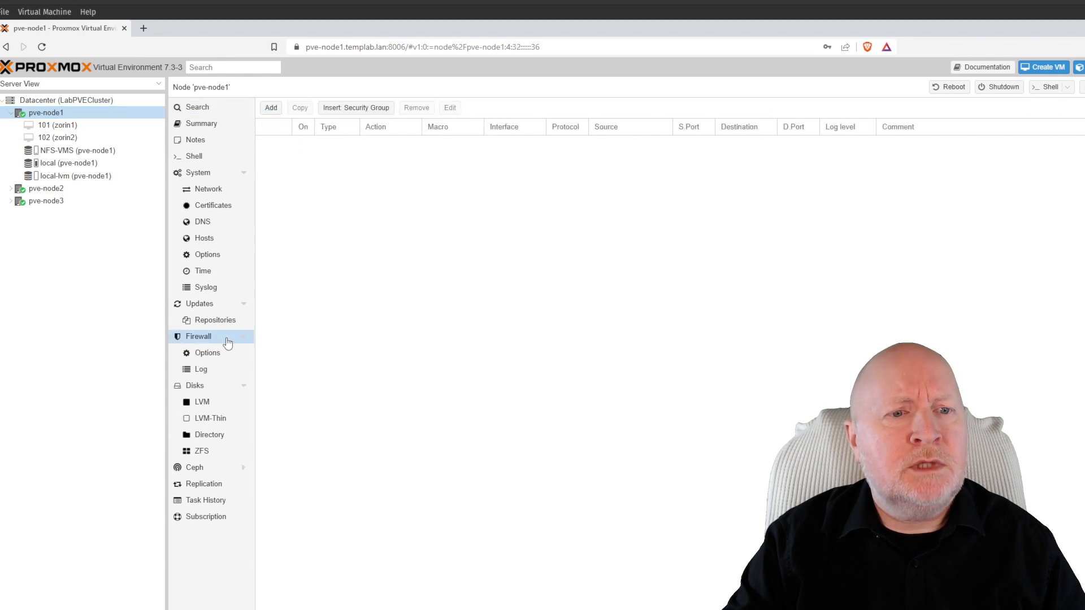
click(110, 100)
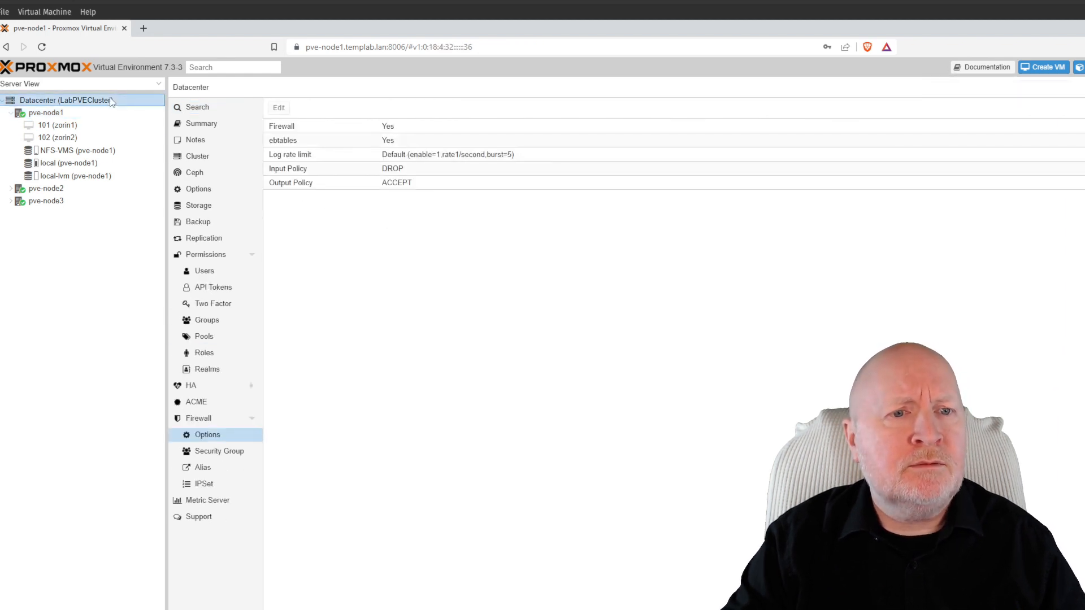
click(235, 417)
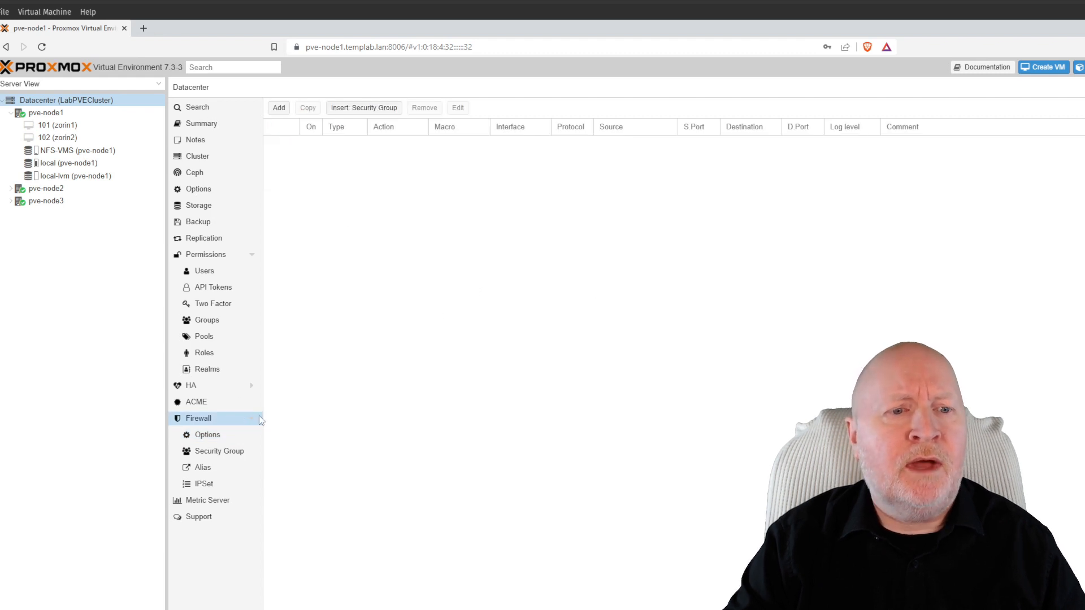
click(220, 435)
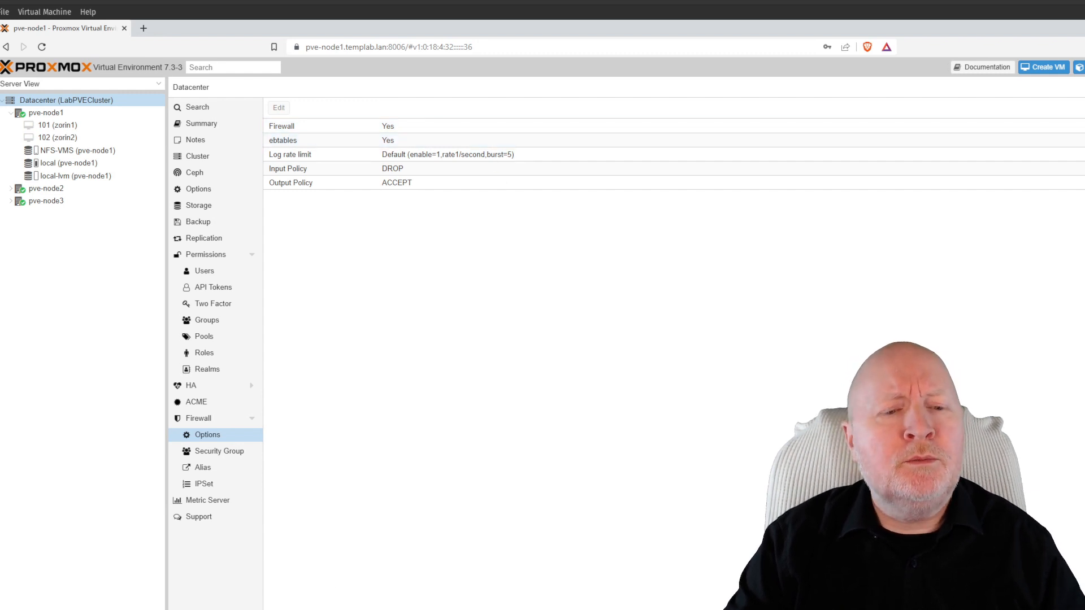
- Switch to the PuTTY session on pve-node1, test its response with three empty prompts, and leave the terminal
key(alt+Tab)
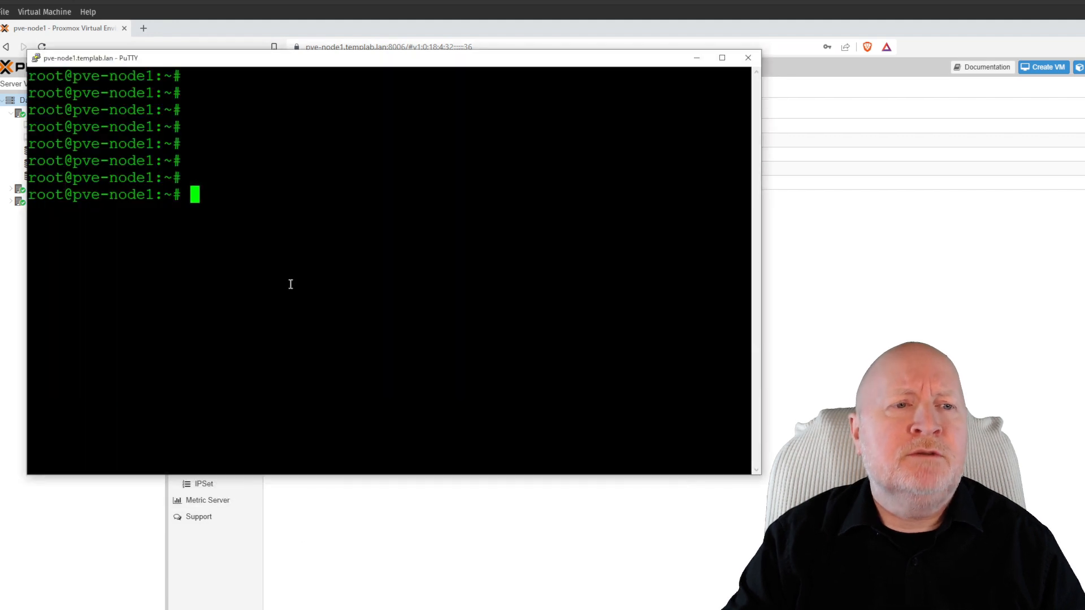
key(Return)
key(Return)
key(Return)
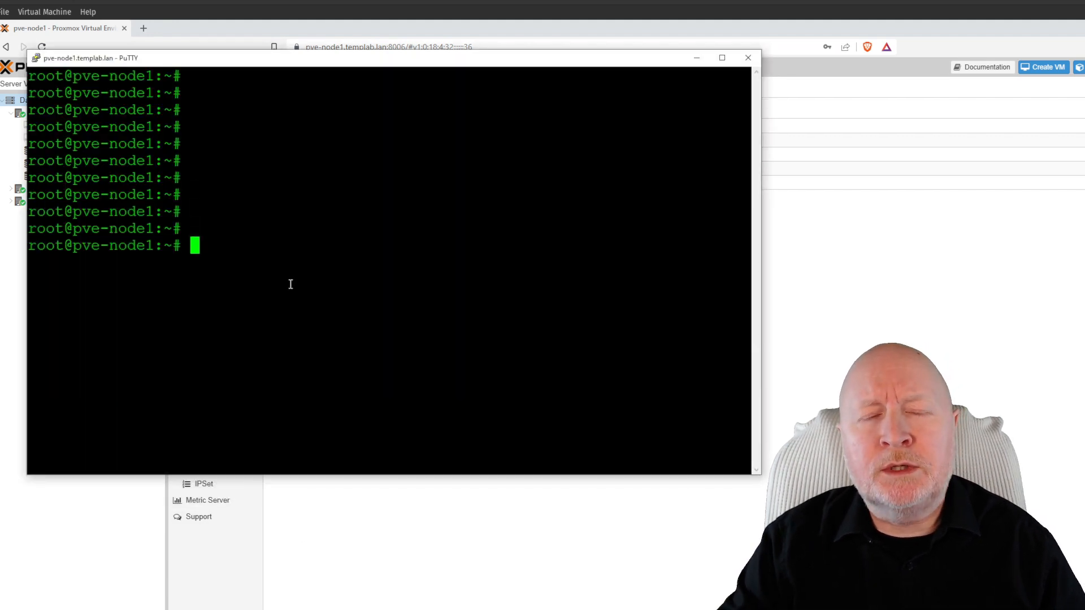
key(alt+Tab)
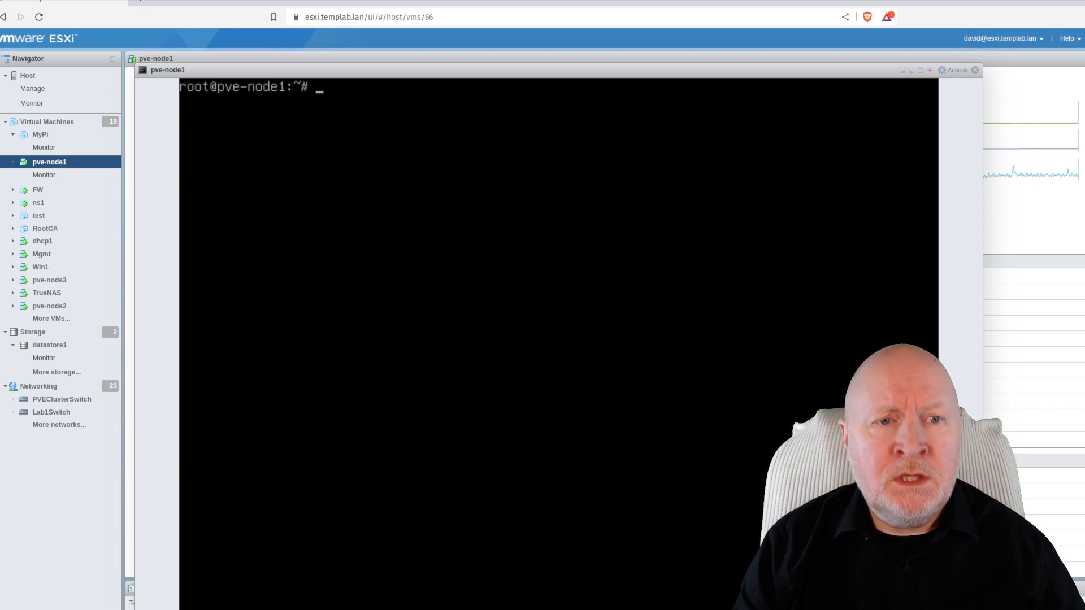
- In the pve-node1 console in VMware ESXi, open /etc/pve/firewall/cluster.fw with nano
text(n)
text(/etc/)
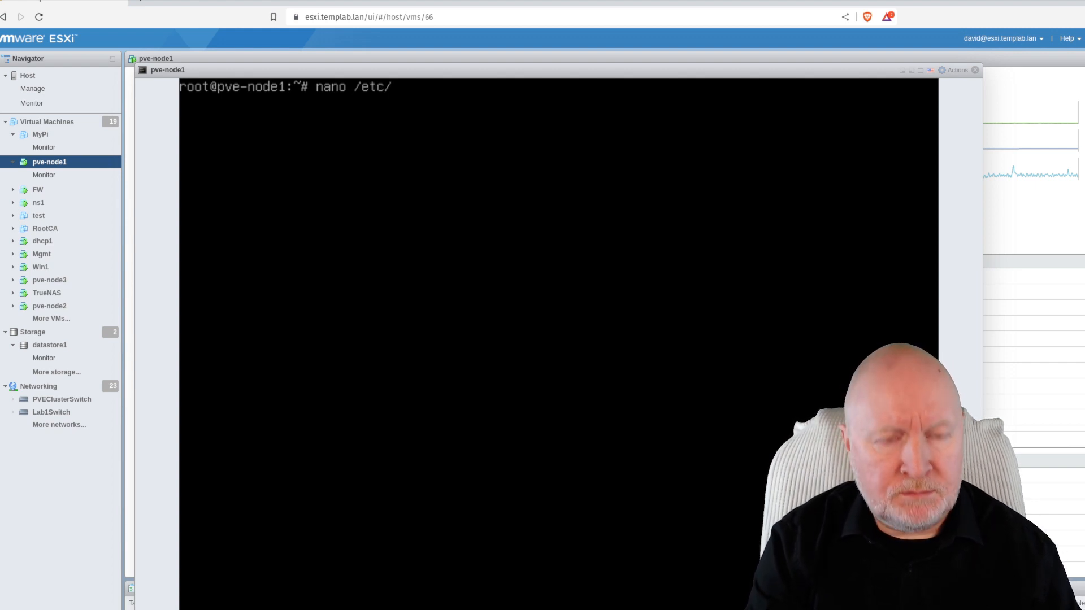
text(pve/.f)
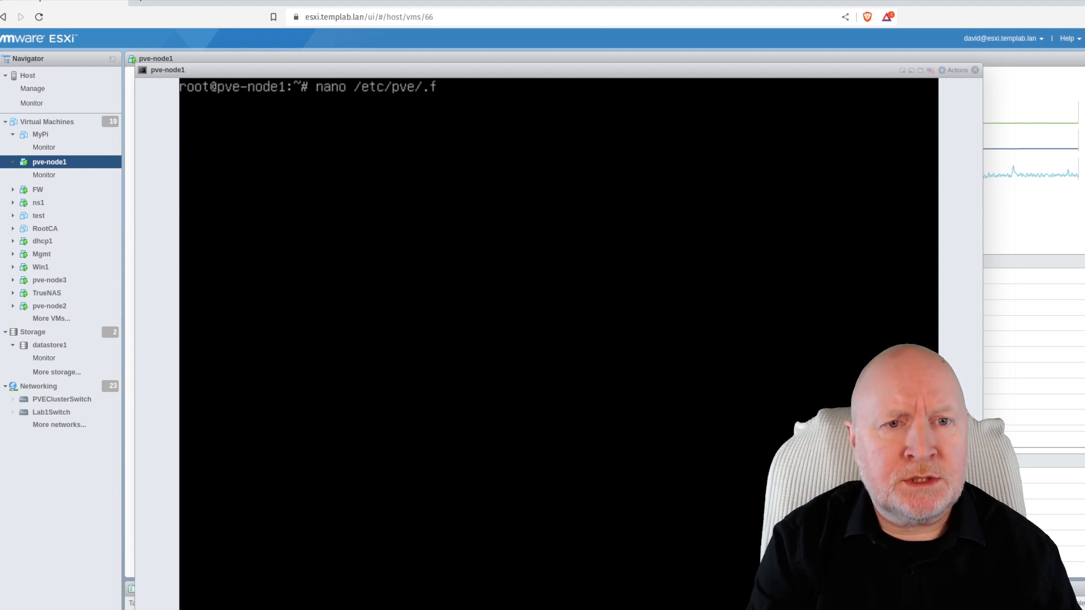
key(BackSpace)
key(BackSpace)
text(f)
key(Tab)
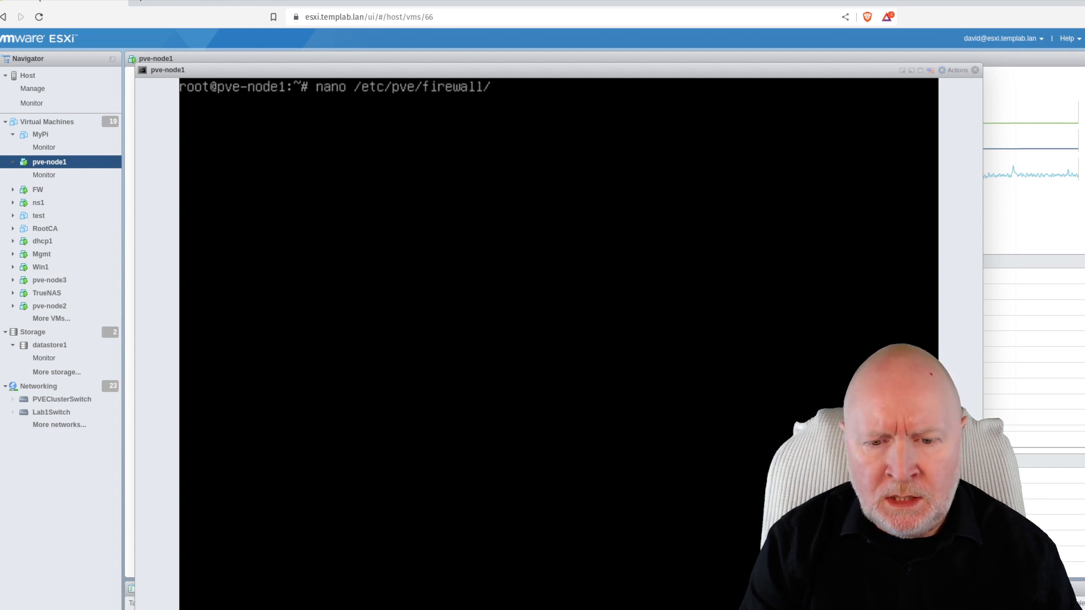
text(clu)
key(Tab)
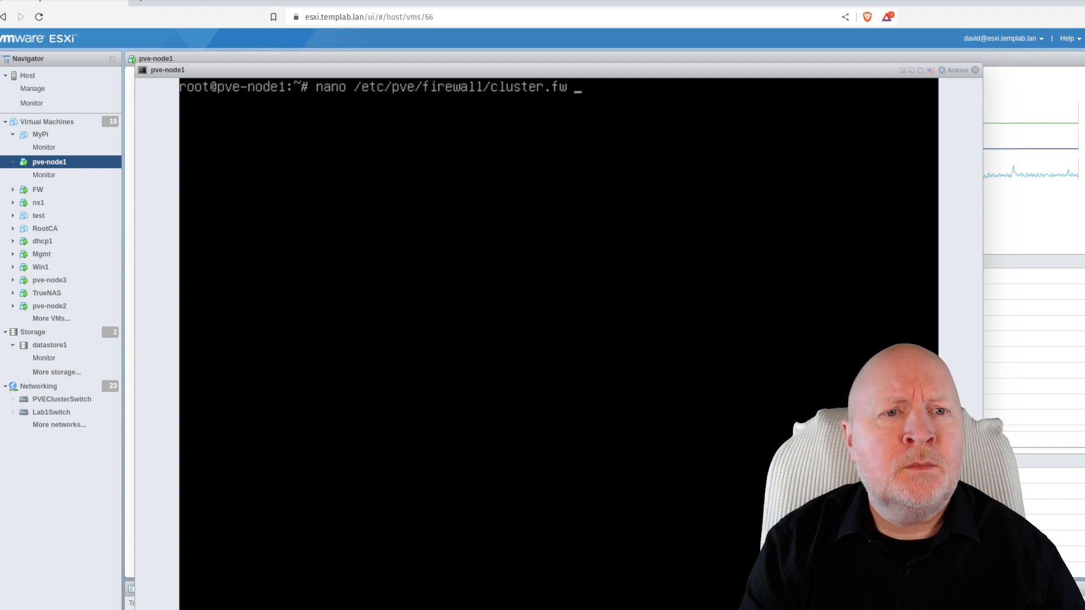
key(Return)
- Set the enable option in cluster.fw to 0, and save the file under the same name on exit
key(Down)
key(Down)
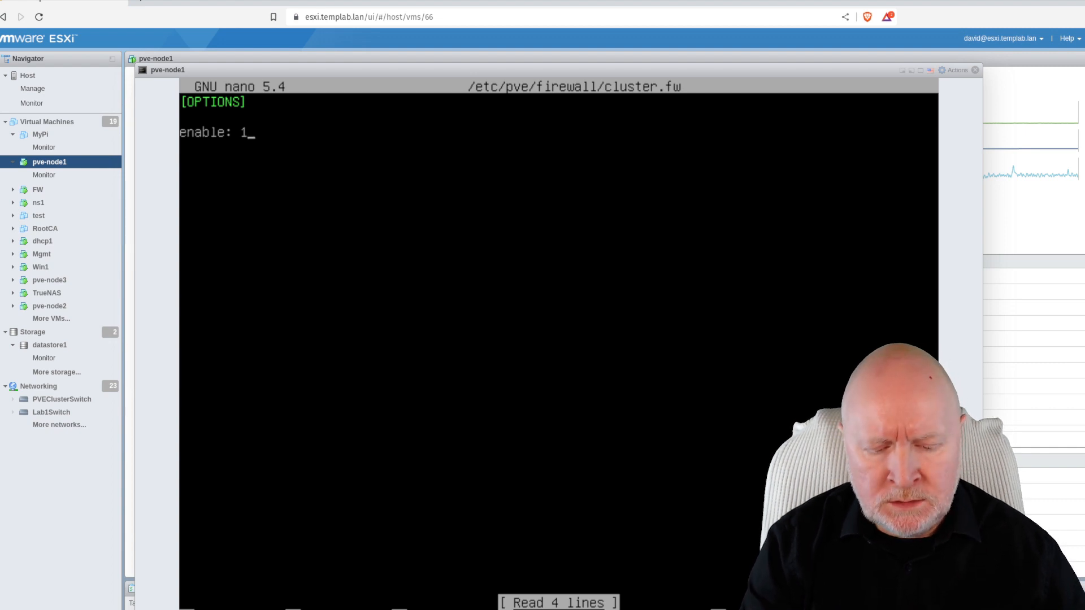
key(BackSpace)
text(0)
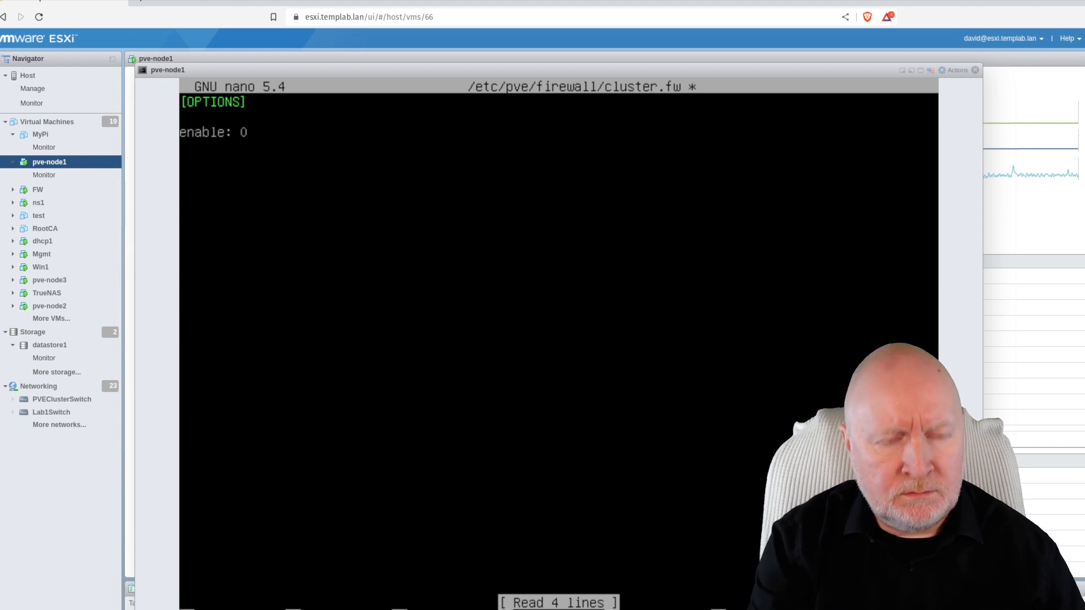
key(ctrl+x)
key(y)
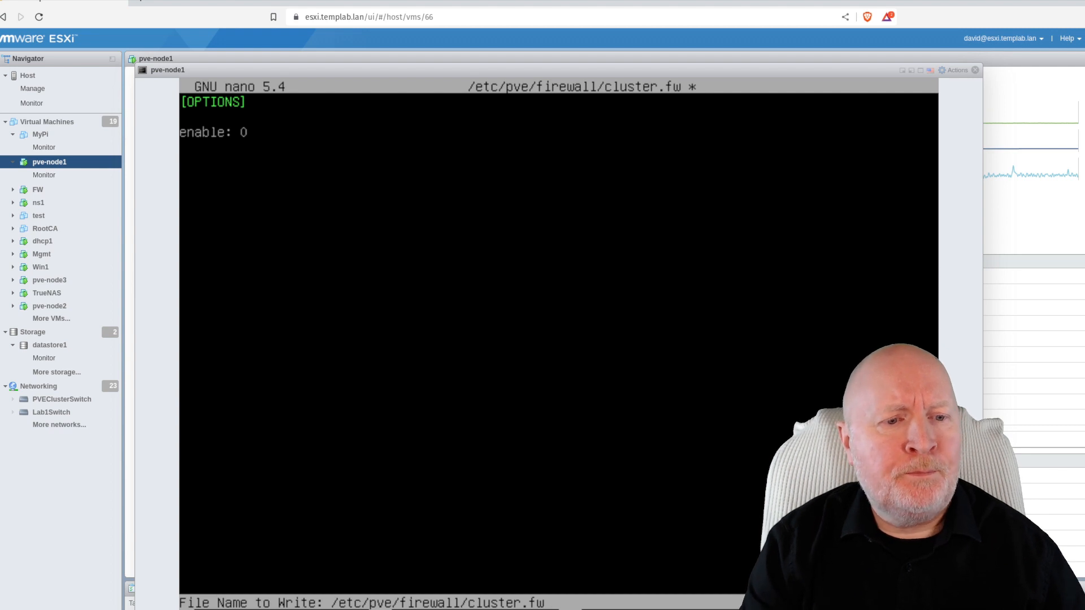
key(Return)
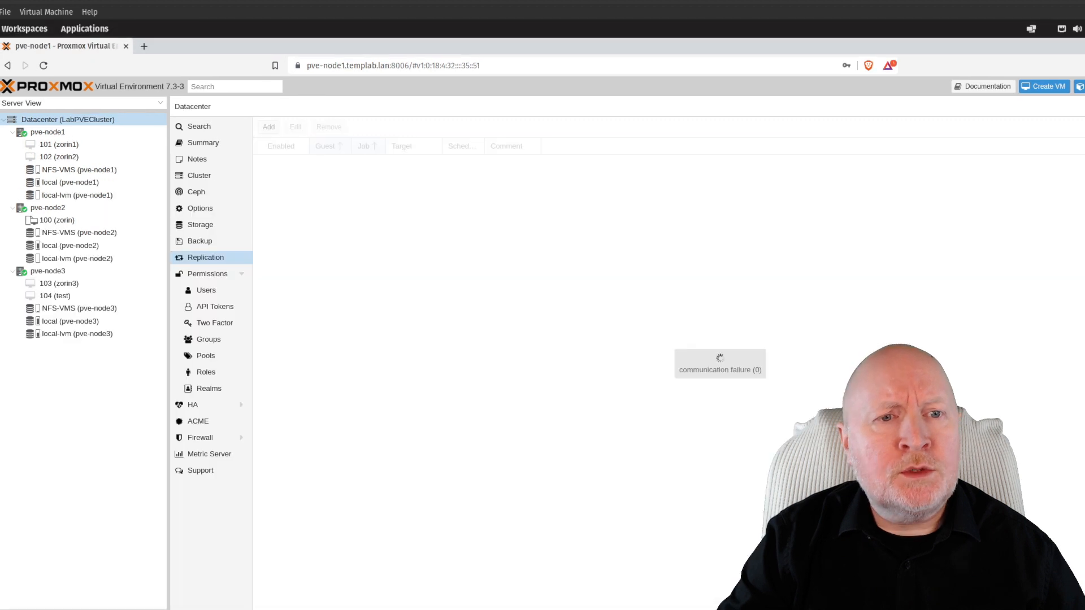
- Switch to the Proxmox browser window and reload the web interface of pve-node1 to test access
click(44, 66)
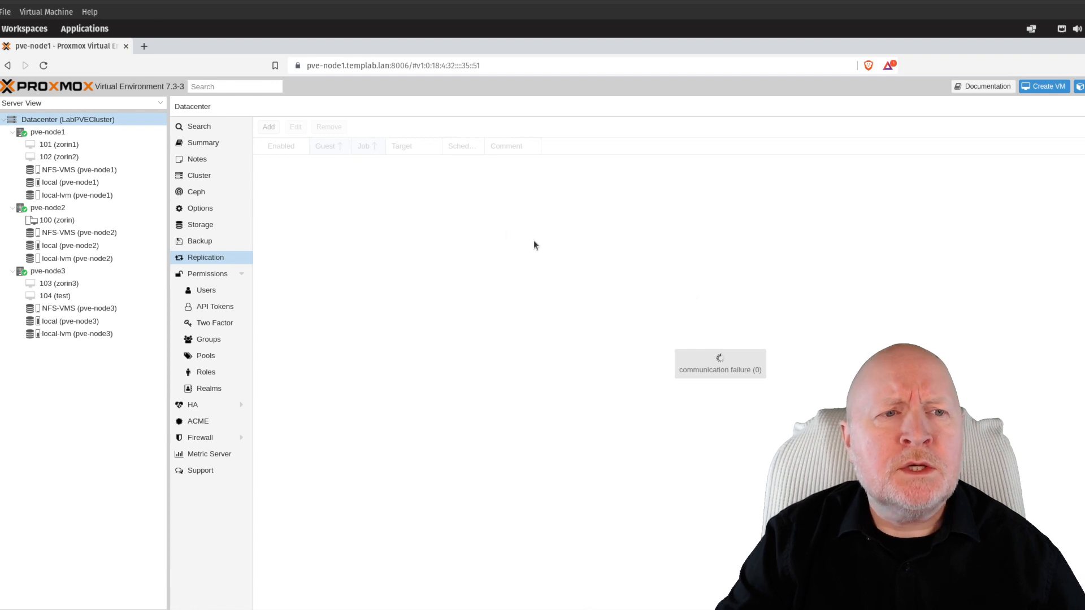
click(357, 64)
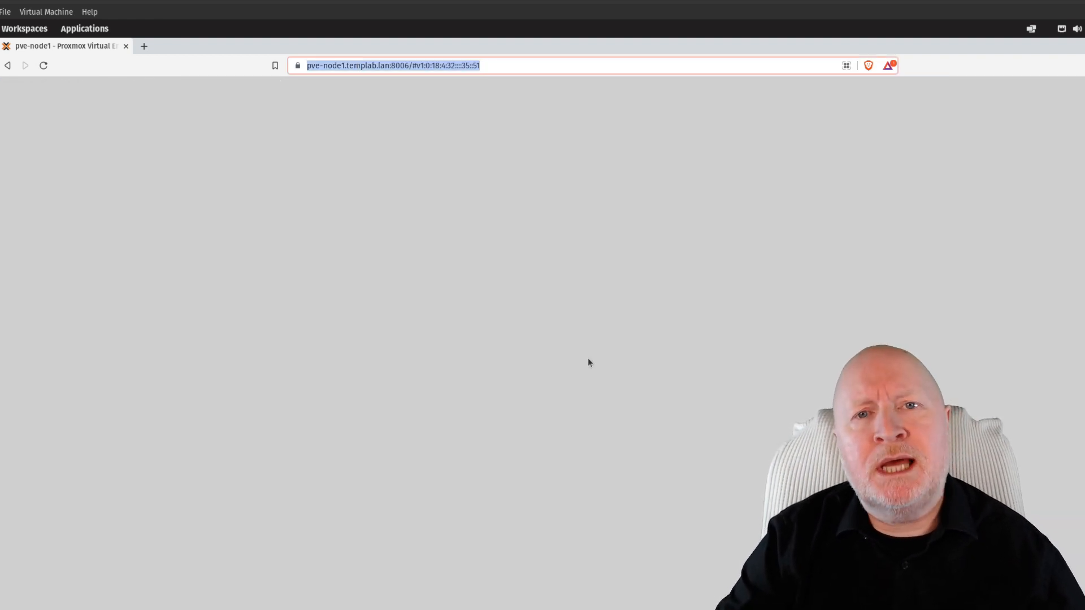
click(43, 65)
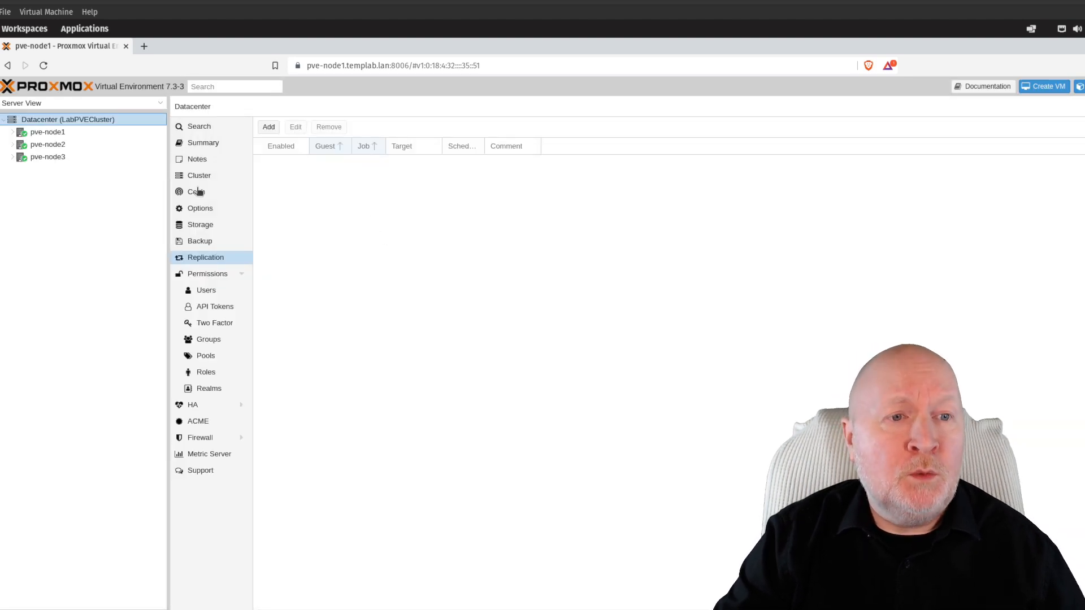
- Expand pve-node1 and view the firewall IPSet pages of virtual machines 101 (zorin1) and 102 (zorin2)
click(12, 132)
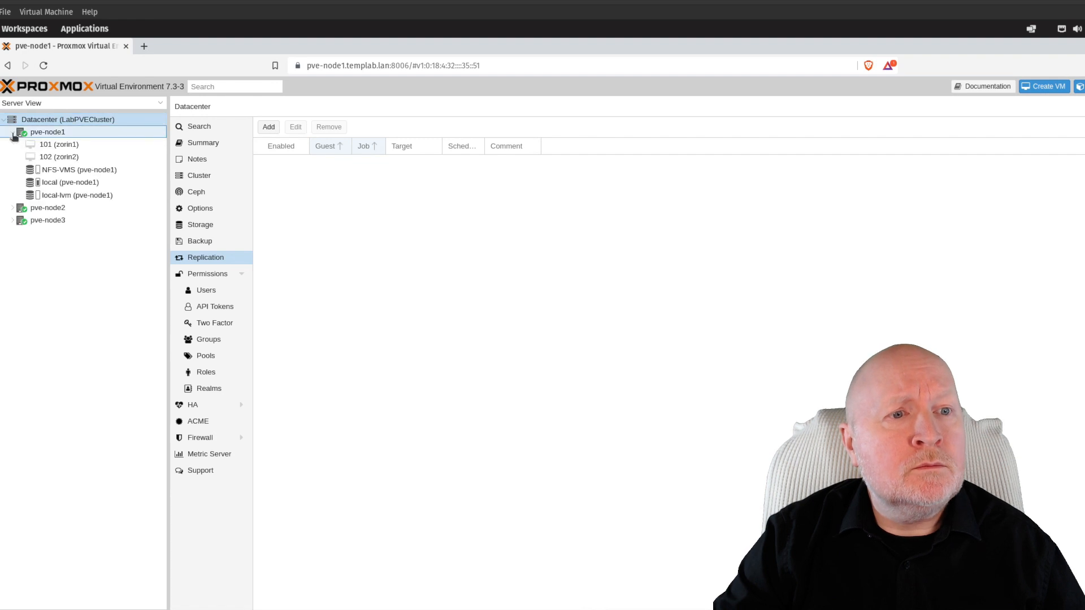
click(47, 146)
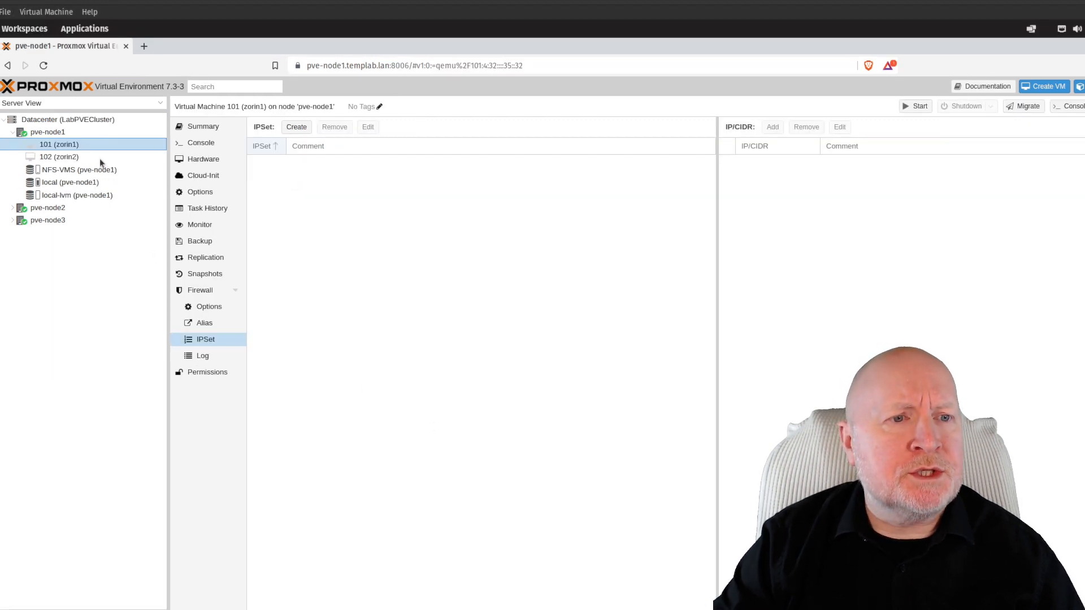
click(97, 154)
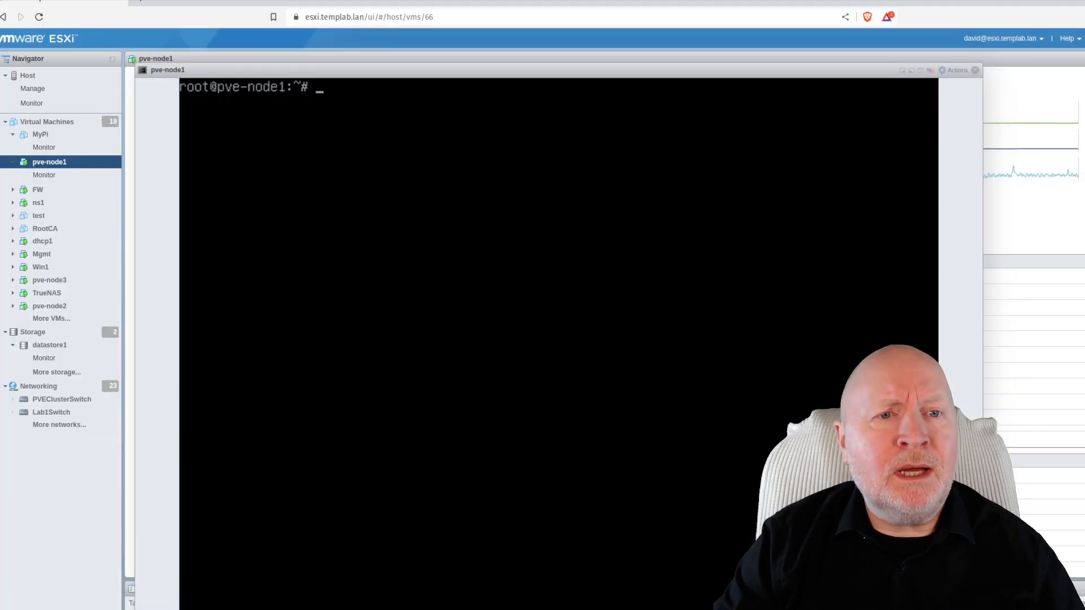
- Stop the firewall service from the pve-node1 console in VMware ESXi with pve-firewall stop
text(pve)
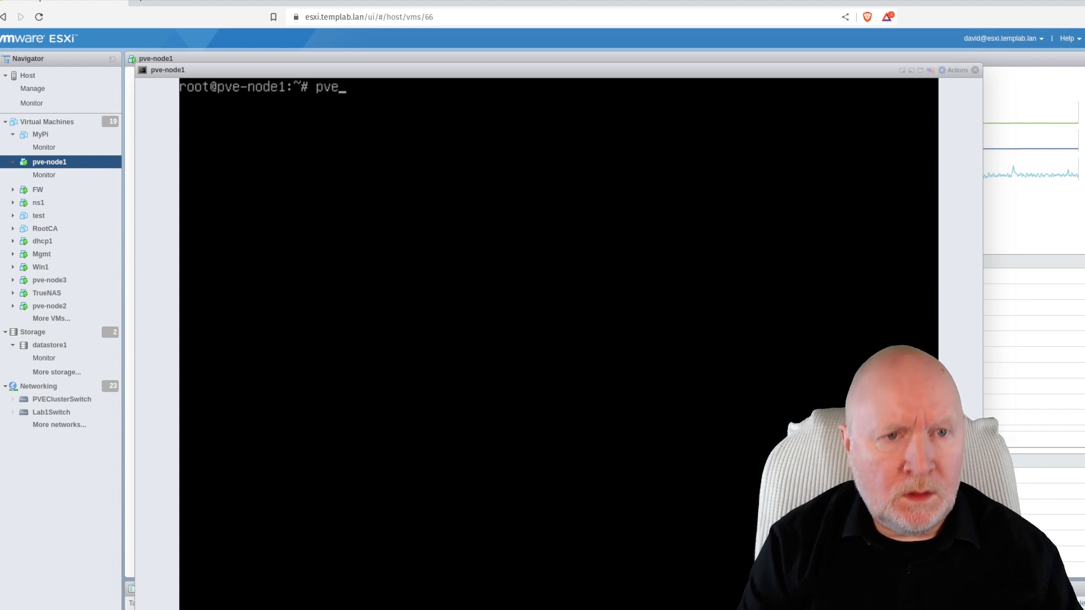
text(-firewall )
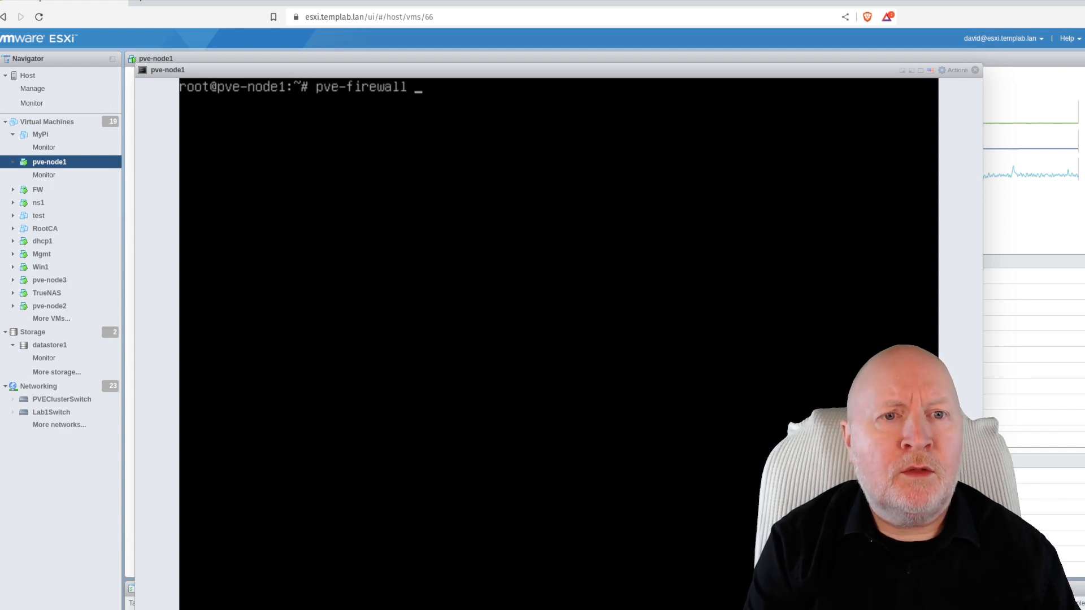
text(stop)
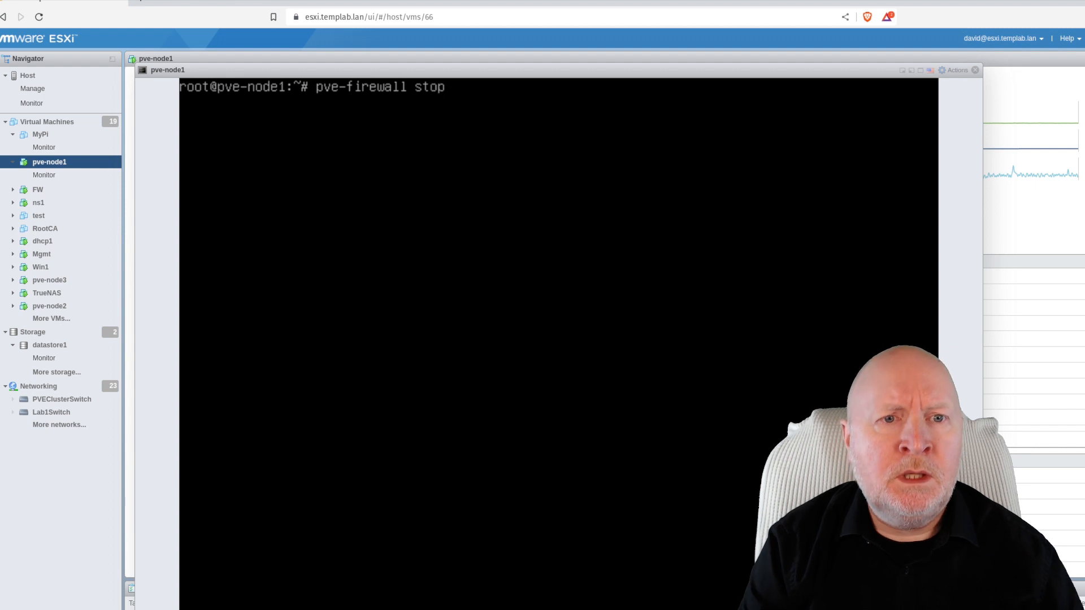
key(Return)
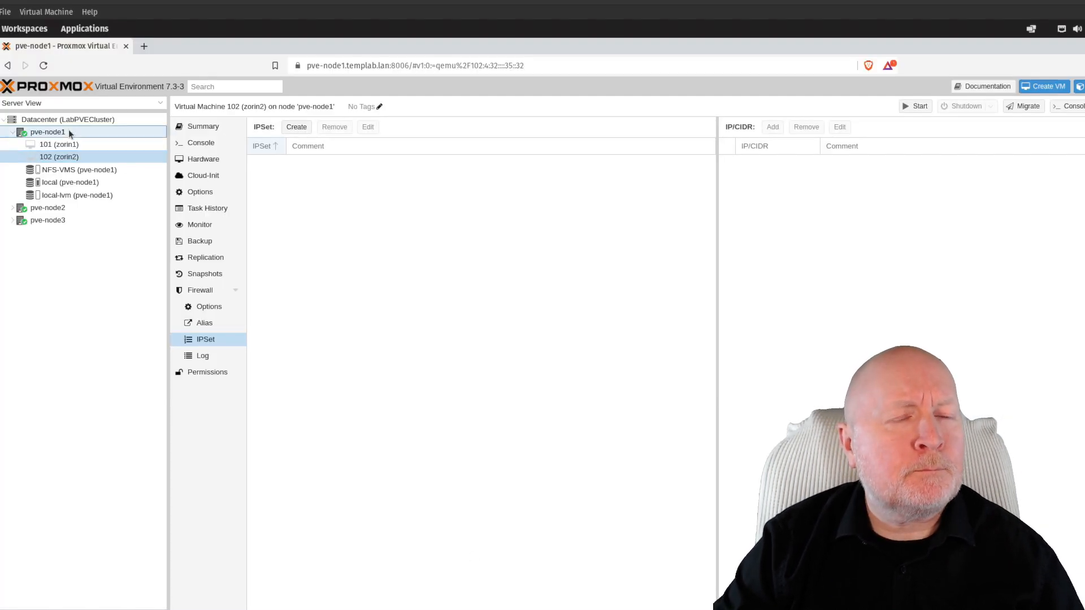
- In the Proxmox browser window, check pve-node1's firewall rules and system services, ending at the Datacenter firewall rules
click(69, 132)
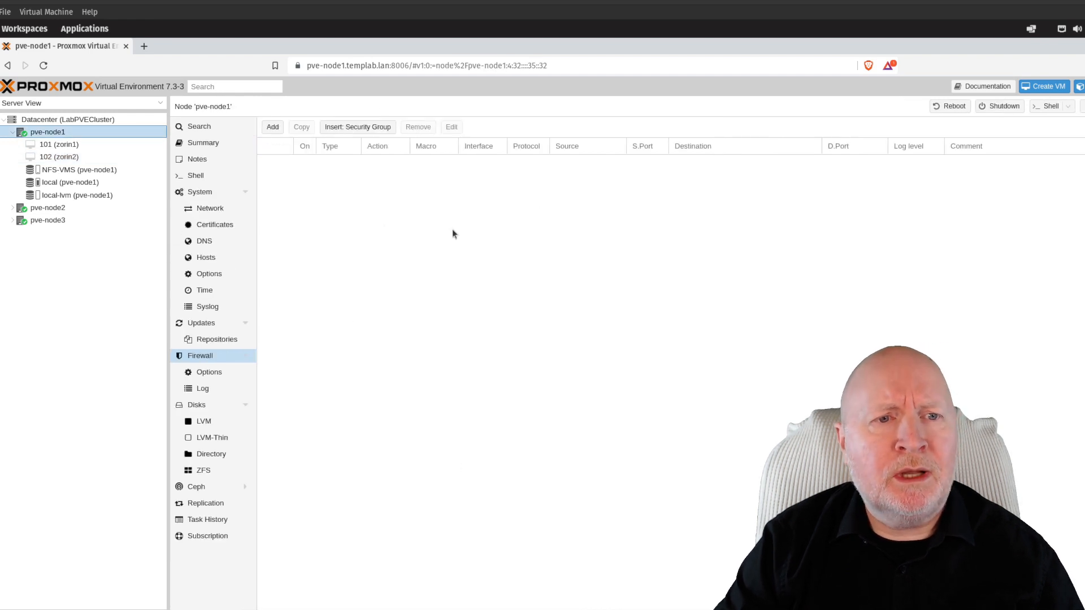
click(196, 193)
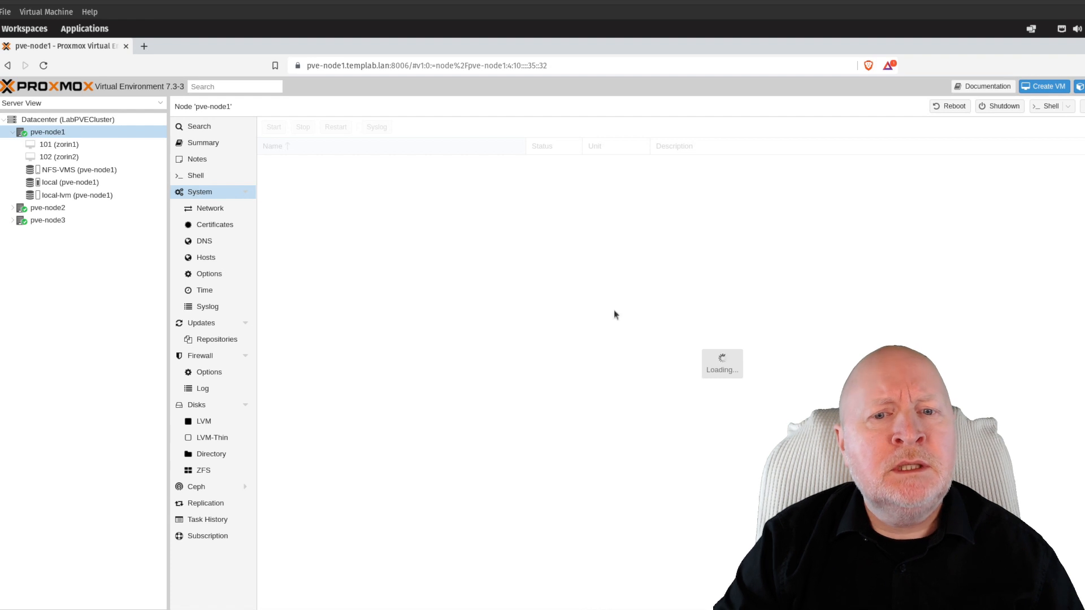
click(83, 119)
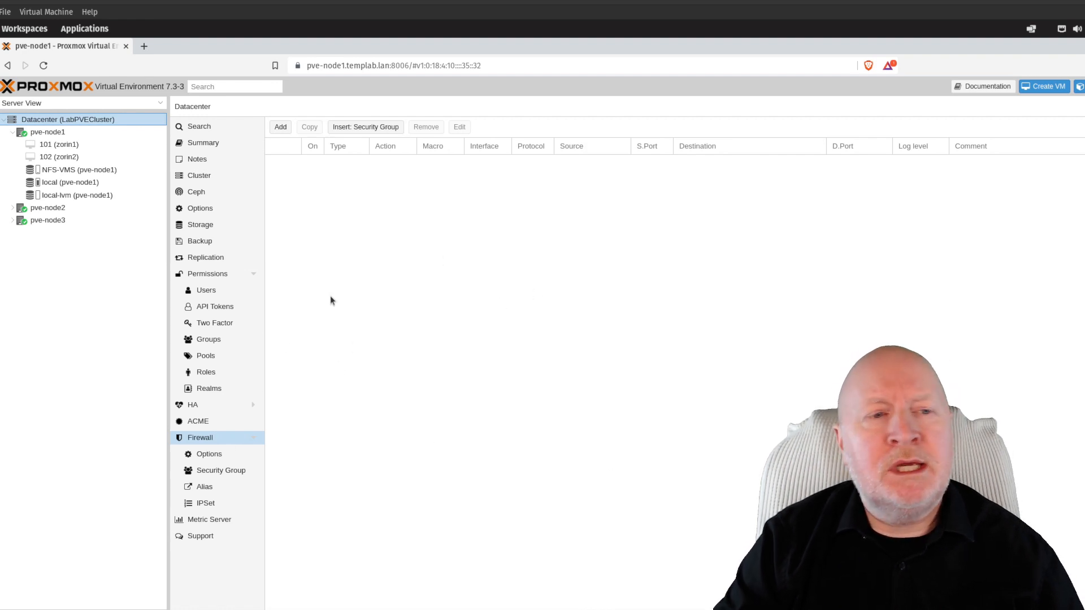
click(46, 134)
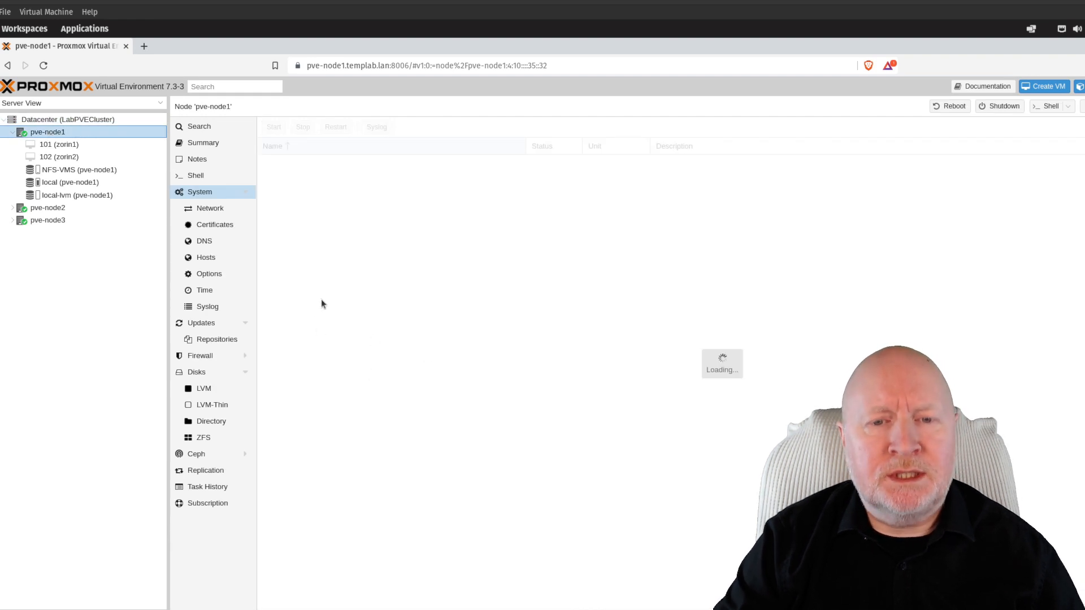
click(68, 119)
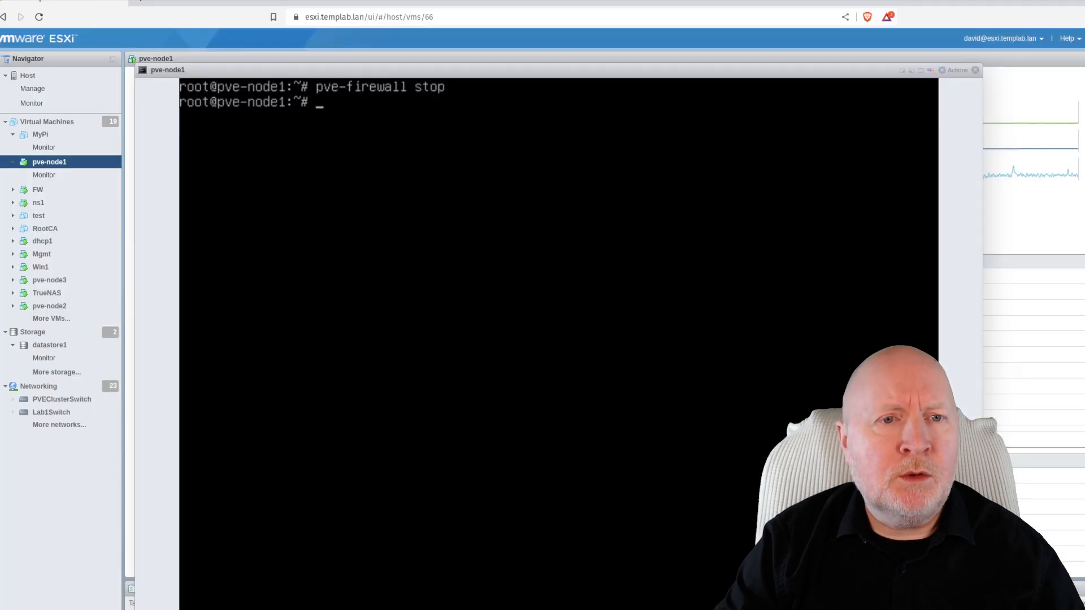
- Restart the firewall service from the pve-node1 console in VMware ESXi with pve-firewall start
key(Up)
key(BackSpace)
key(BackSpace)
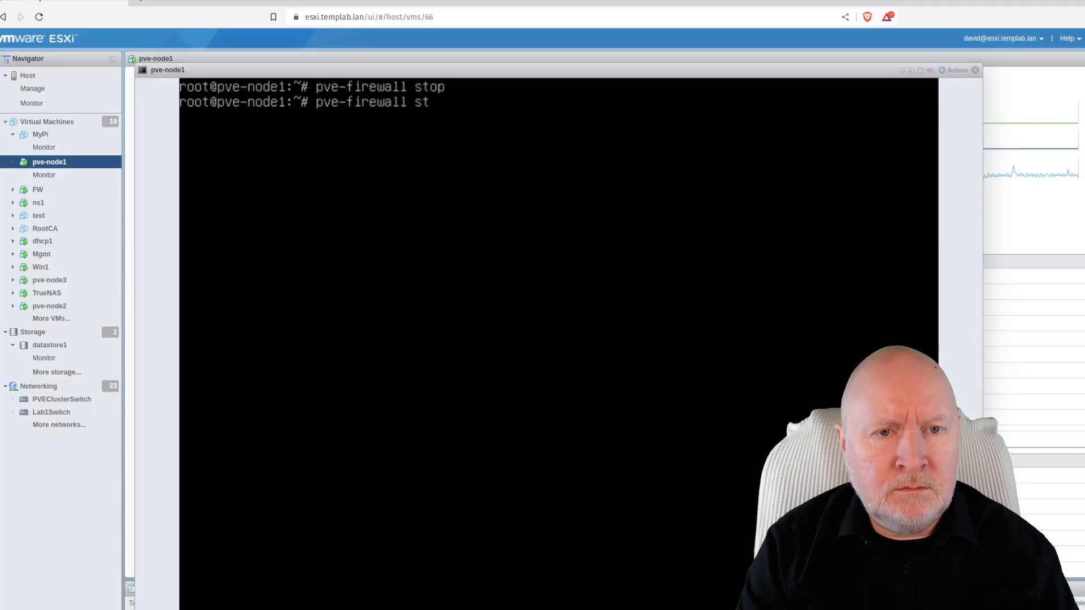
text(art)
key(Return)
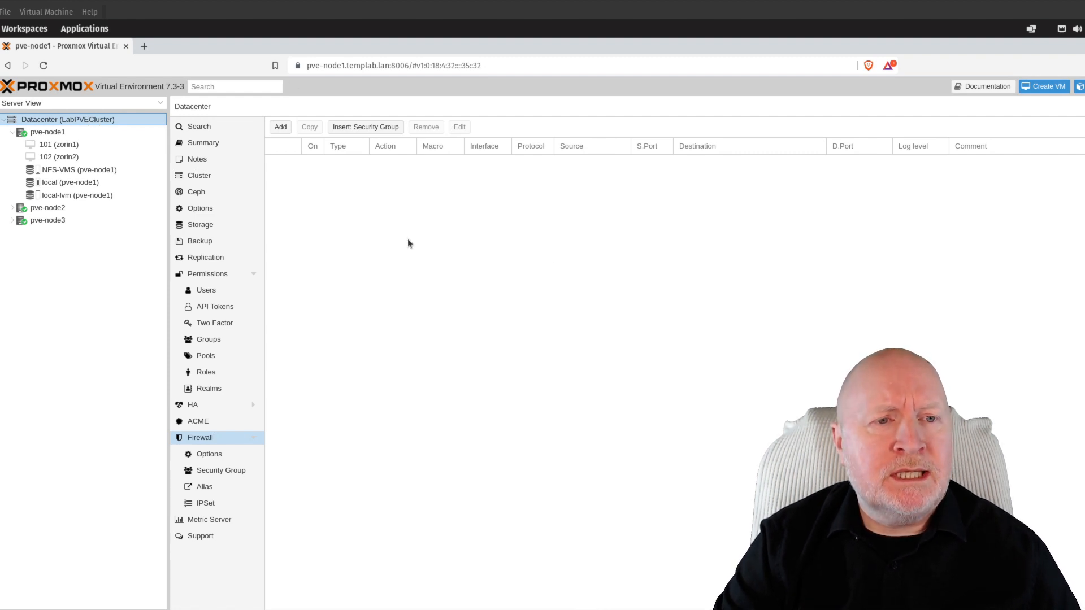
- In the Proxmox browser window, view the Datacenter firewall rules and open pve-node1's firewall rules
click(205, 443)
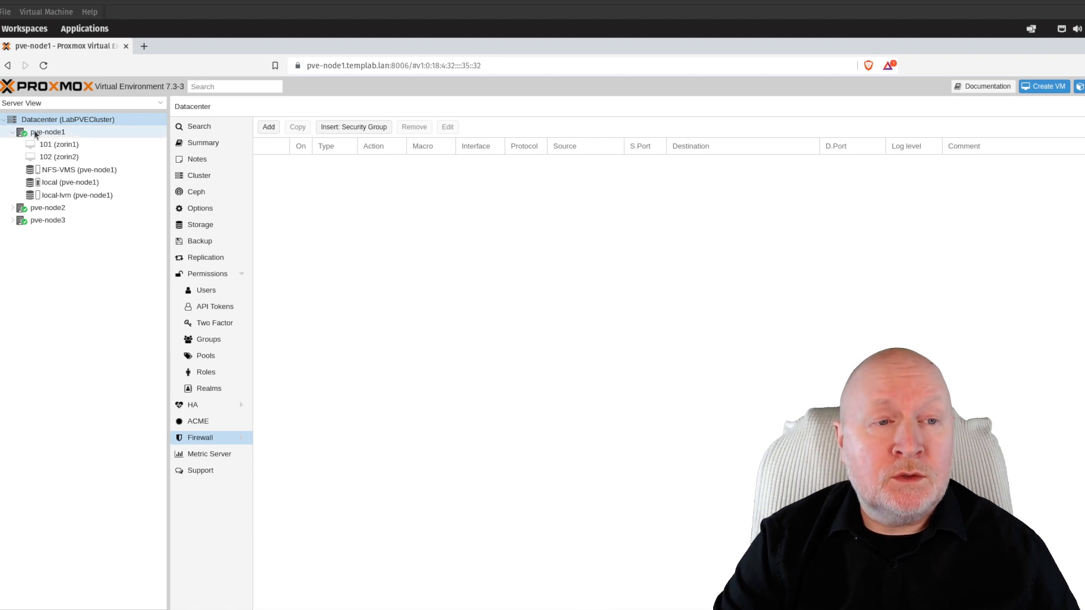
click(61, 132)
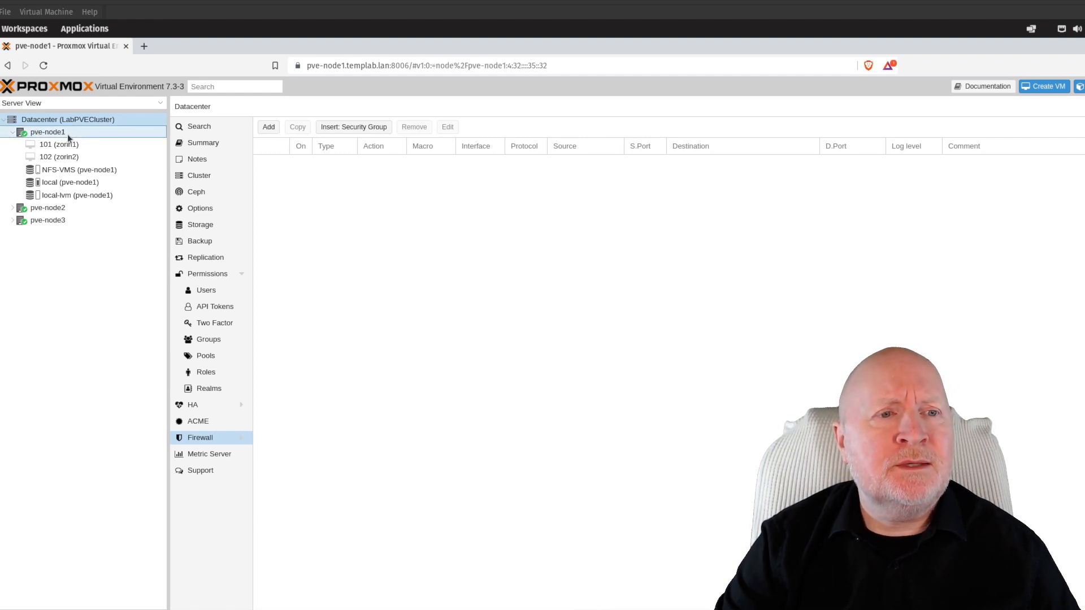
click(205, 361)
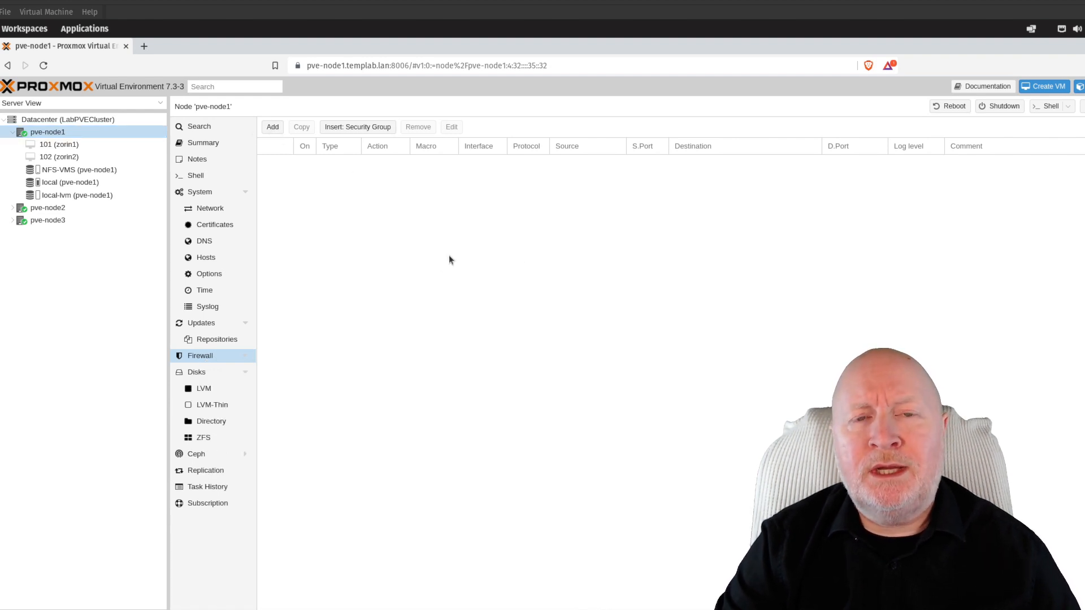
click(113, 120)
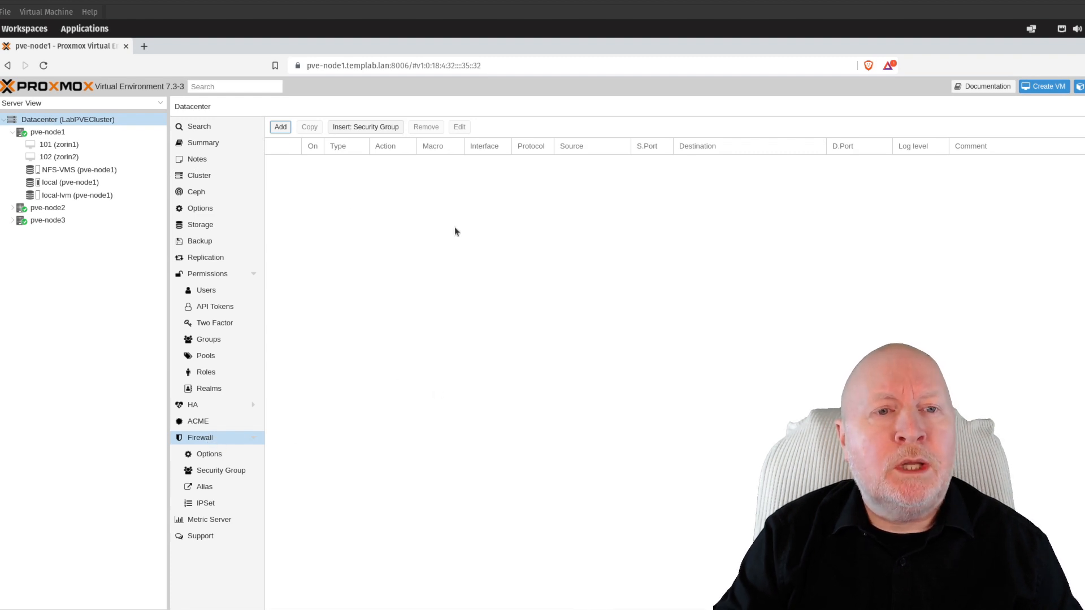
click(281, 127)
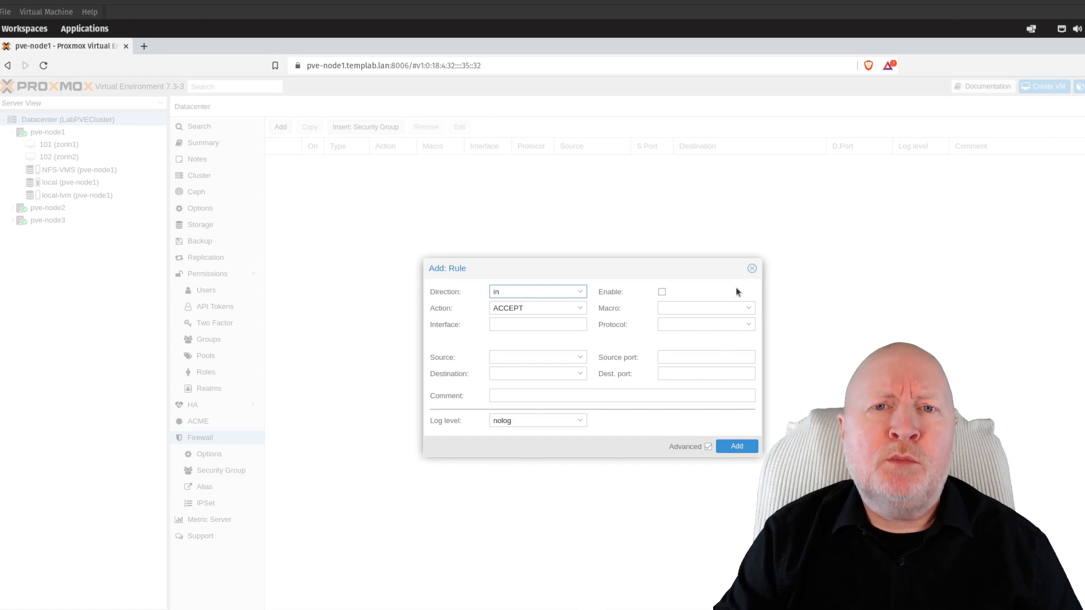
click(539, 320)
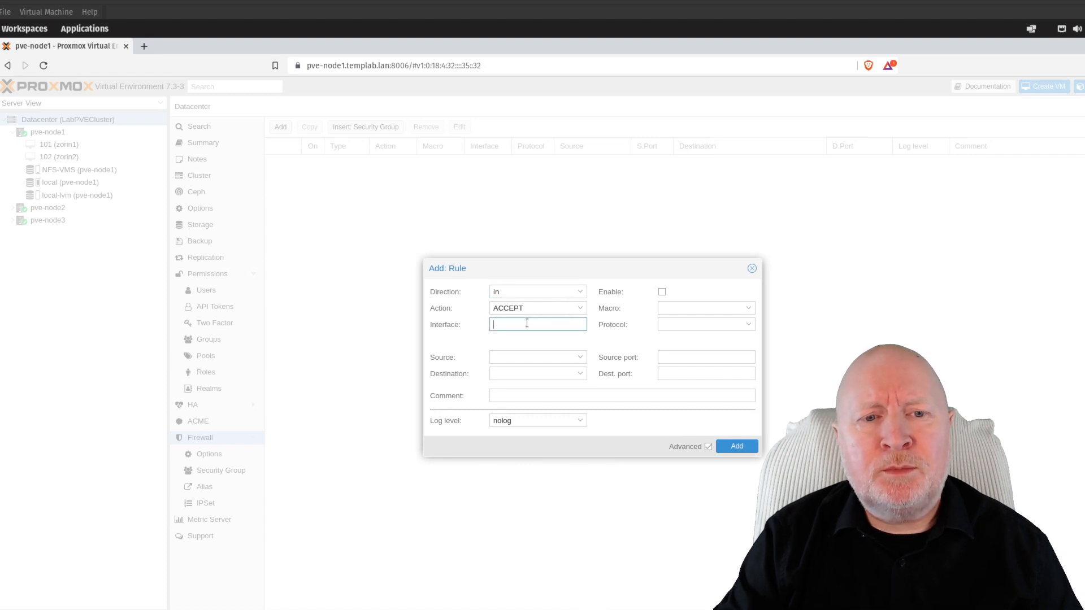
click(752, 269)
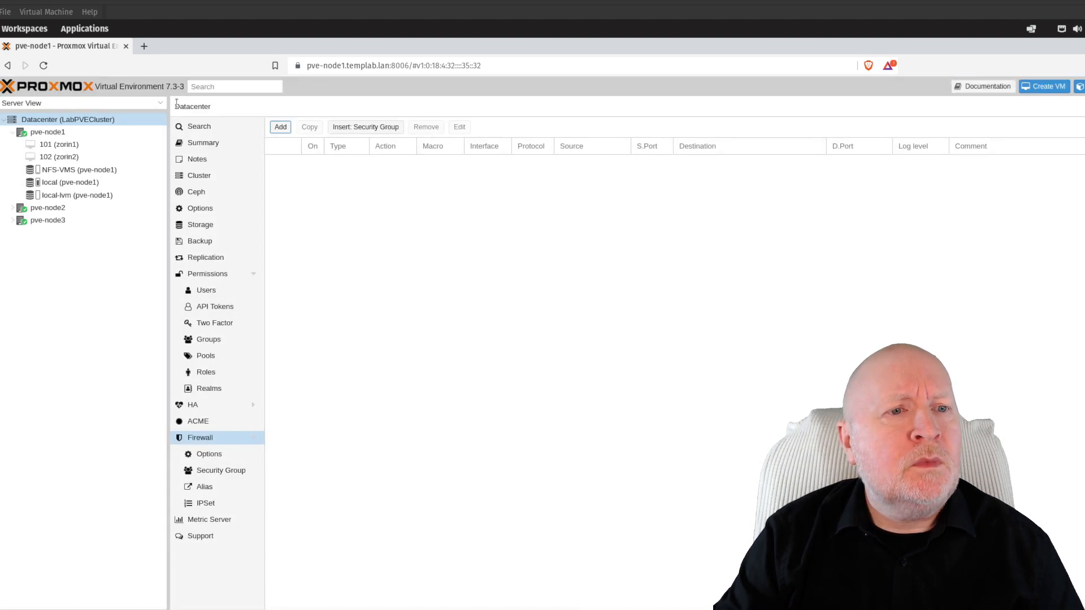
- Review pve-node1's network interfaces, looking at the Linux bridges vmbr1 and vmbr0
click(80, 131)
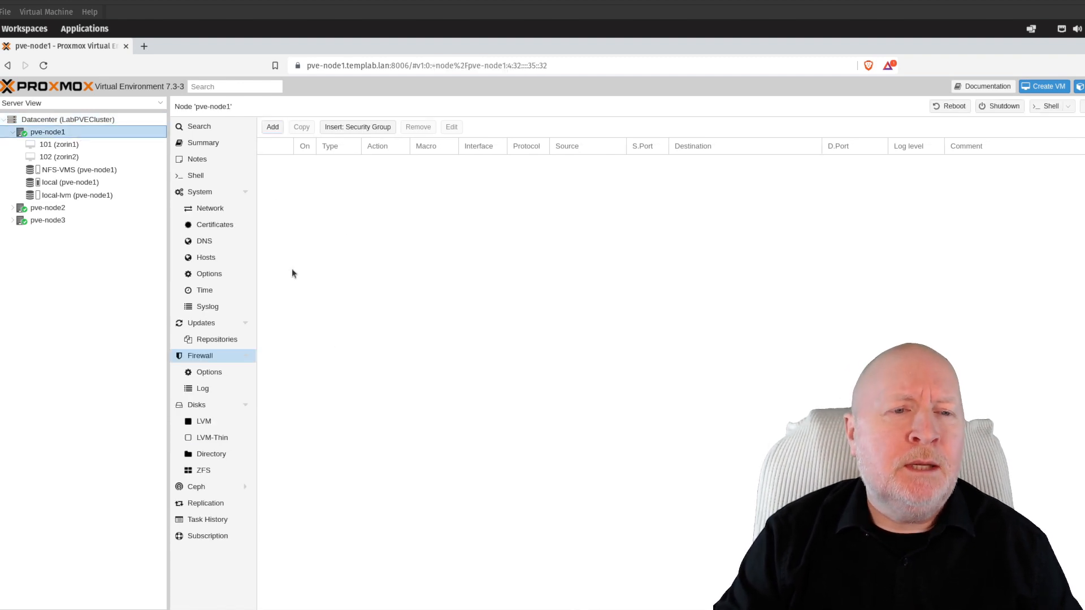
click(197, 211)
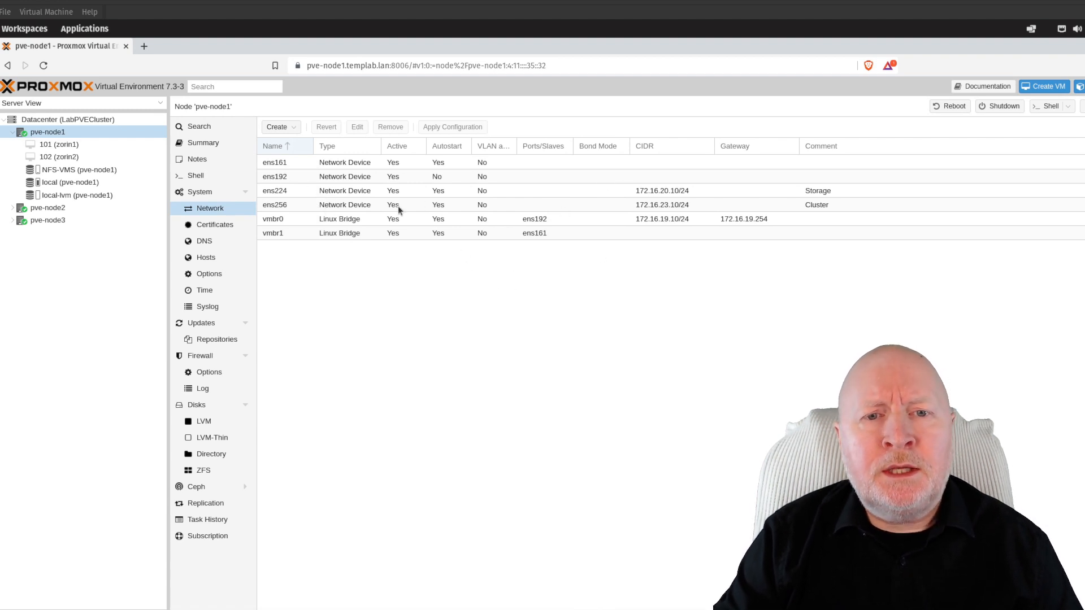
click(329, 233)
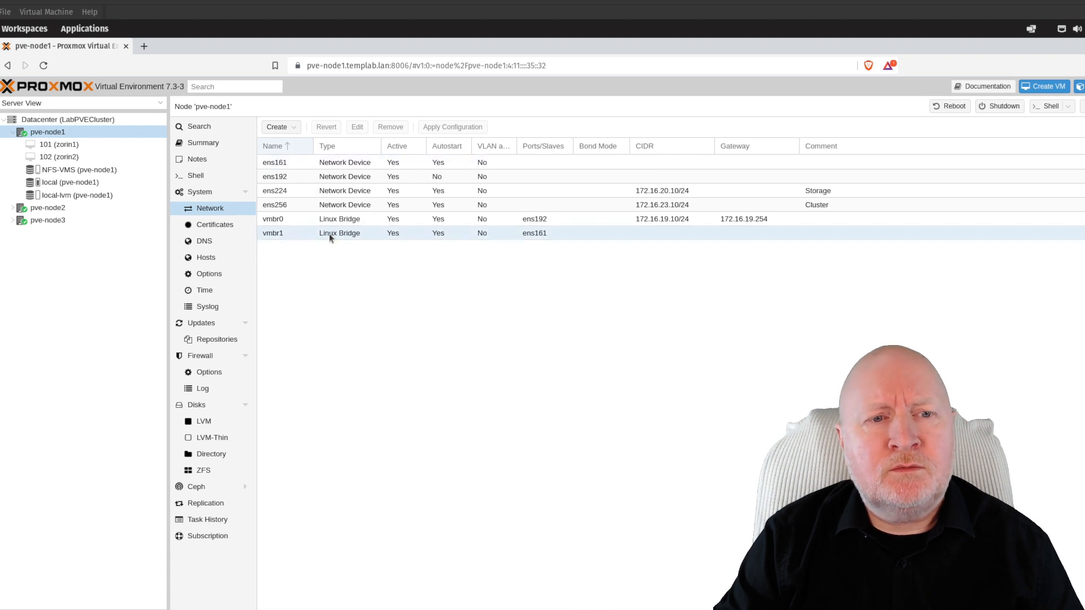
click(300, 221)
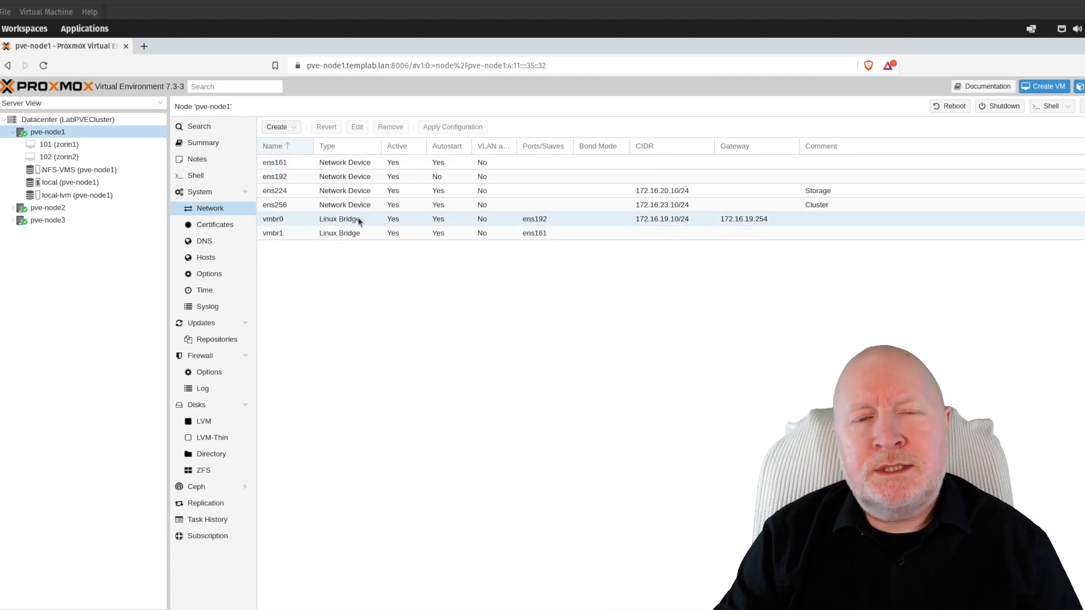
- Start a new Datacenter firewall rule and set its interface to vmbr0
click(121, 119)
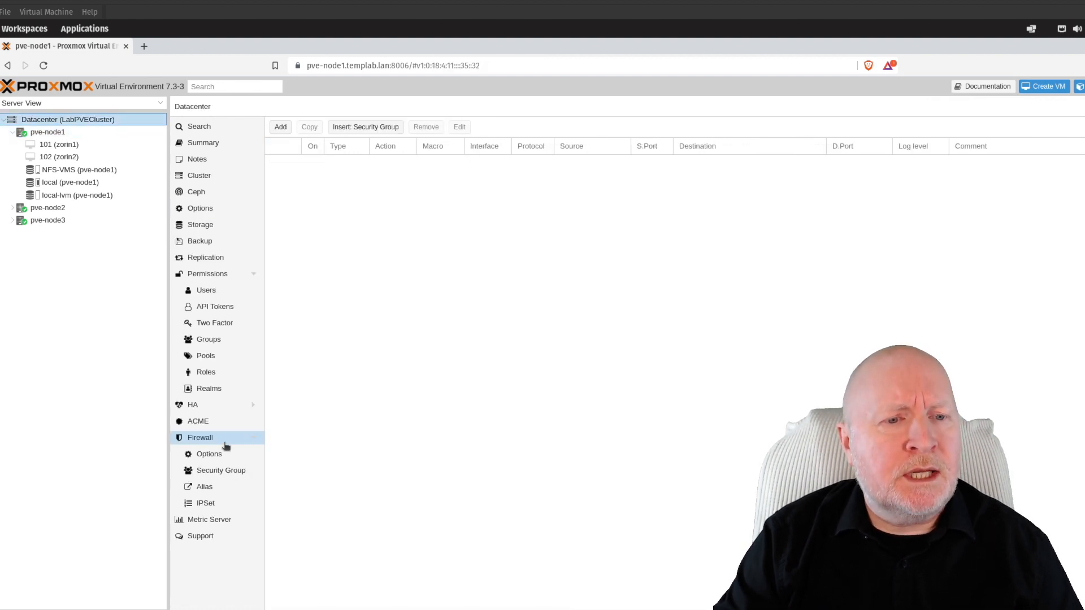
click(285, 130)
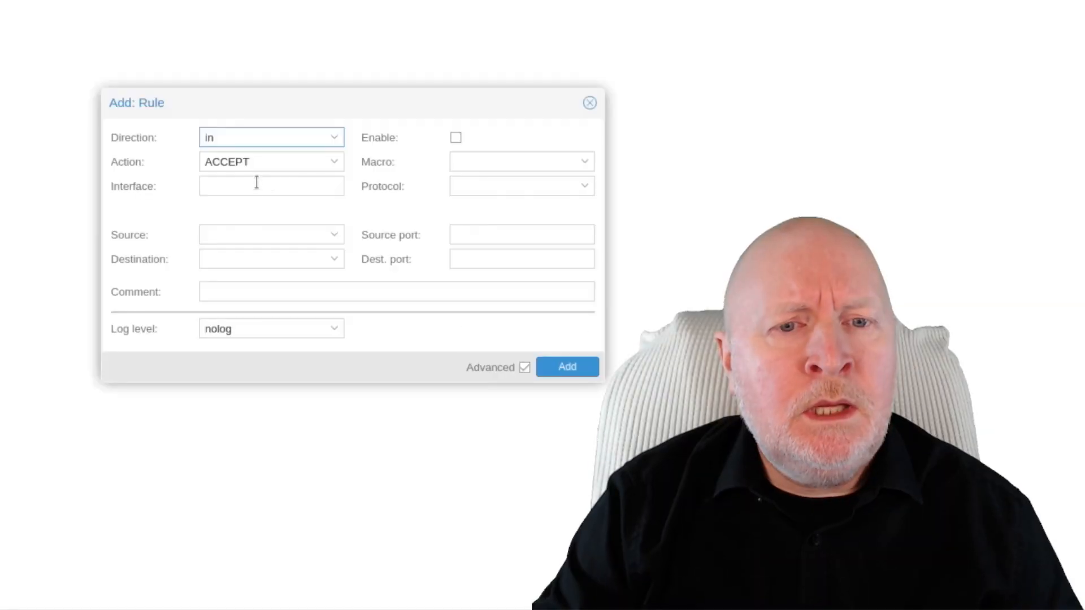
click(523, 327)
text(vmb)
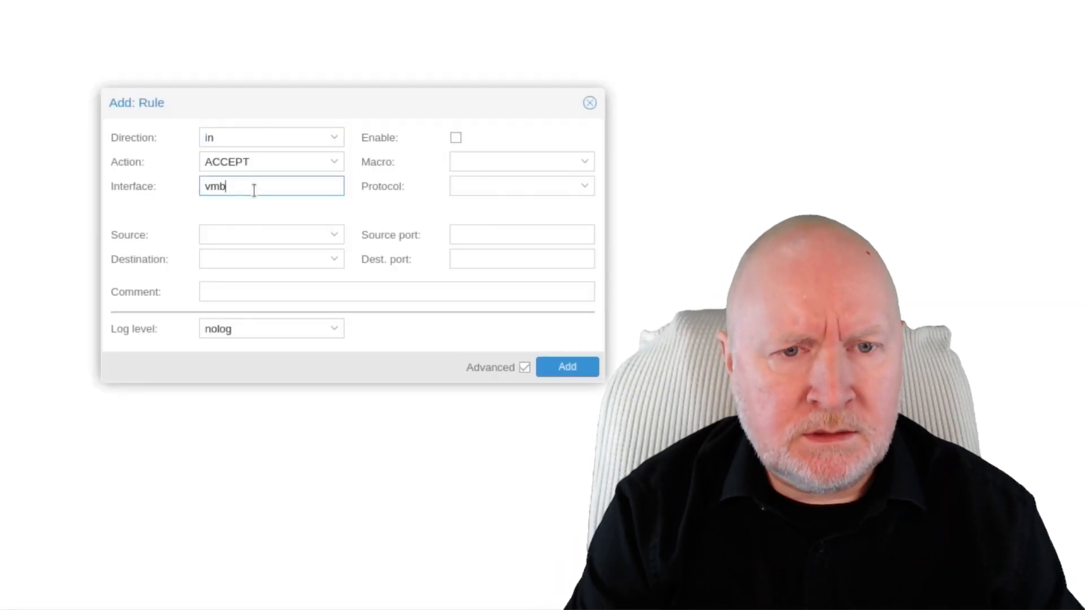
text(r0)
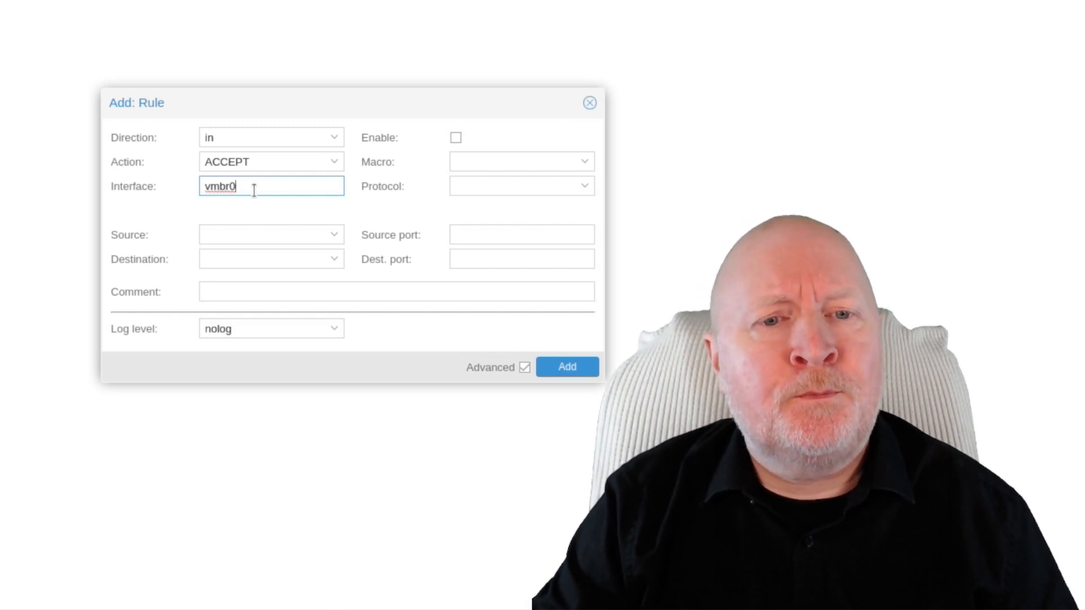
- Set the new rule's source to 172.16.18.10 and its destination to 172.16.19.10
click(242, 238)
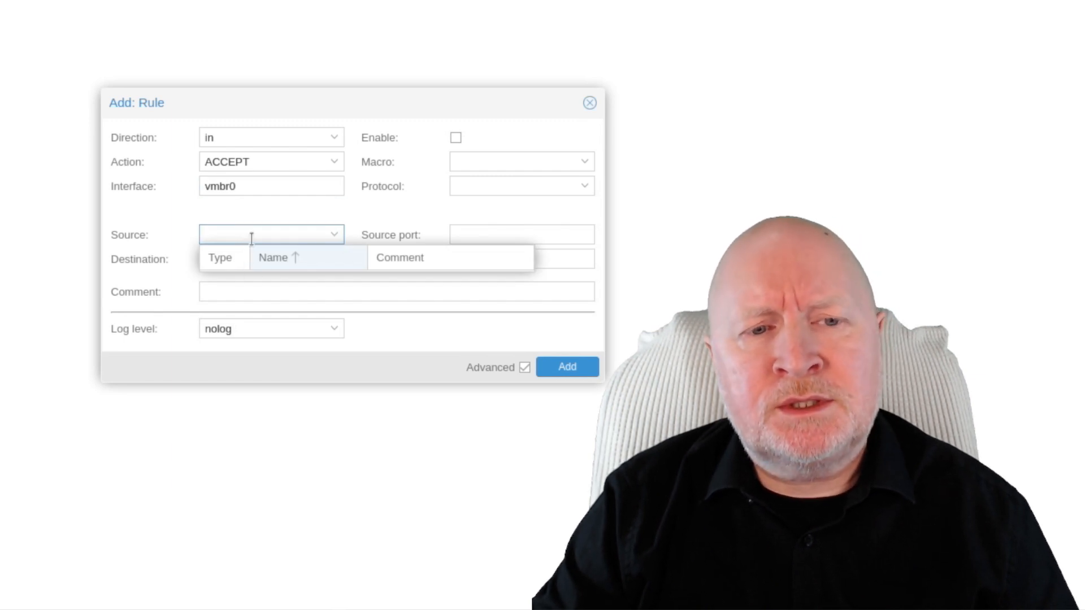
click(252, 210)
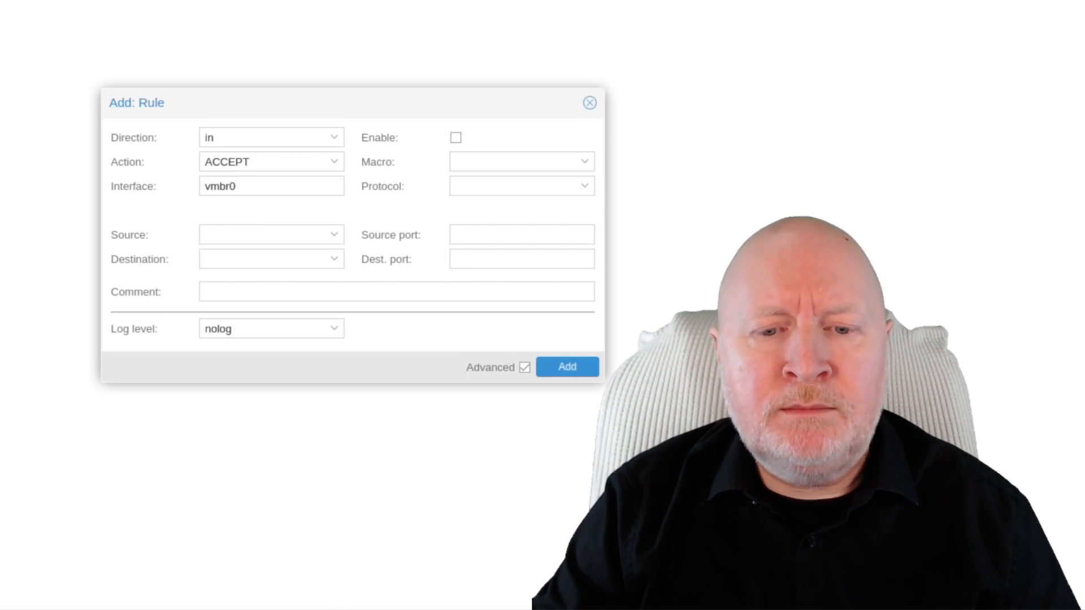
click(243, 235)
text(172.16.18.10)
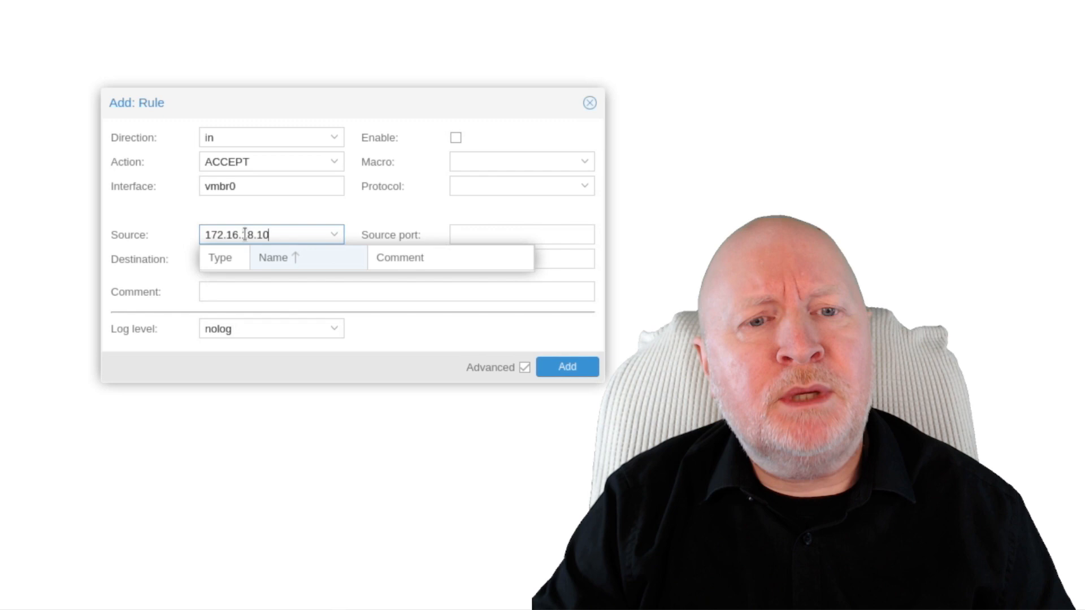
click(143, 212)
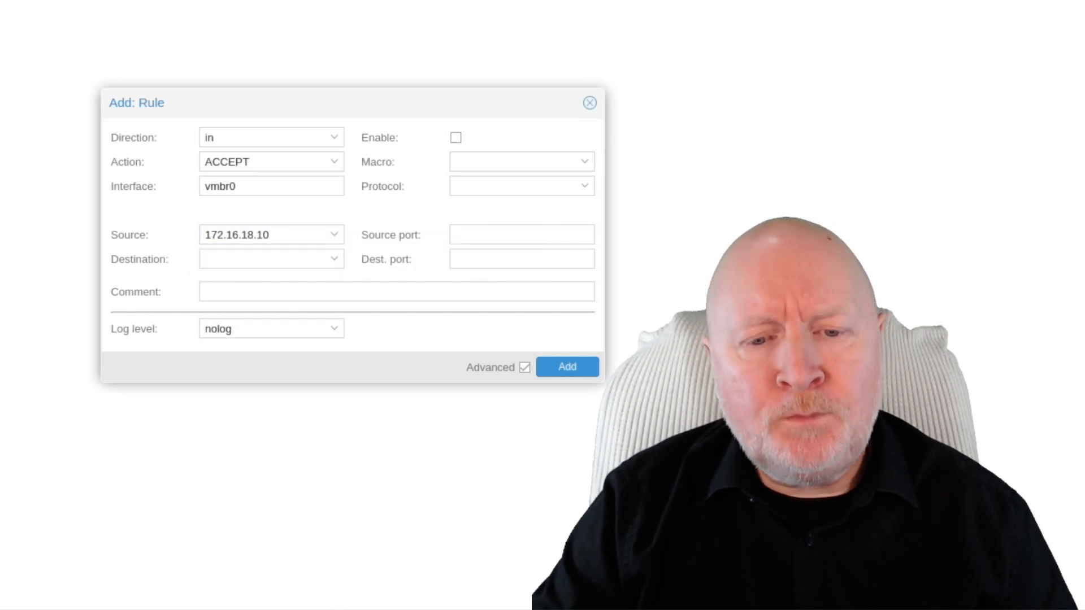
click(263, 254)
text(172.16.19.10)
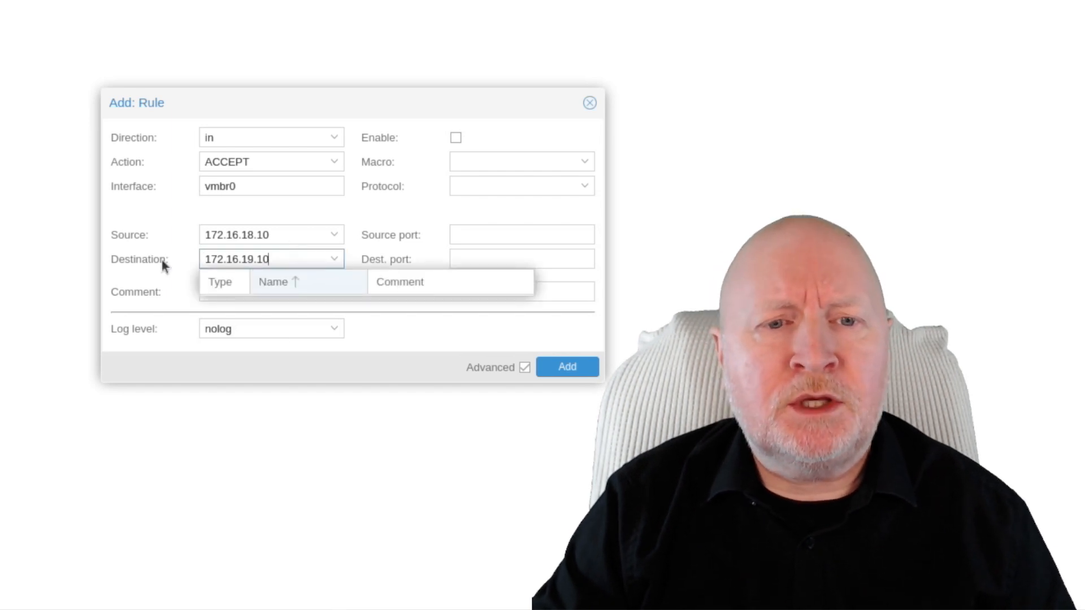
click(131, 217)
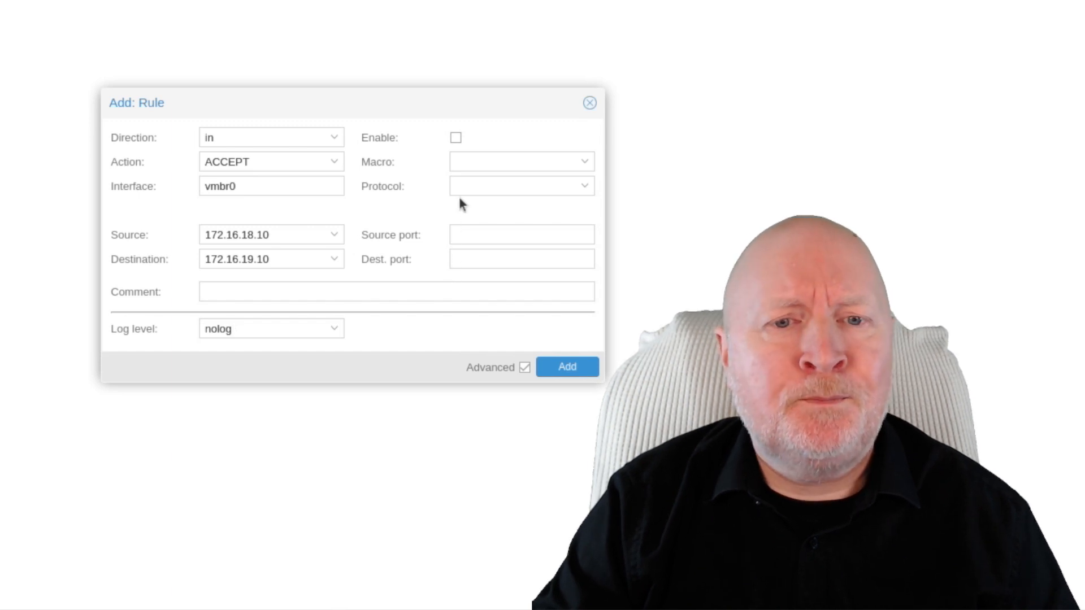
- Enter "Mgmt Access" as the comment of the new firewall rule
click(270, 294)
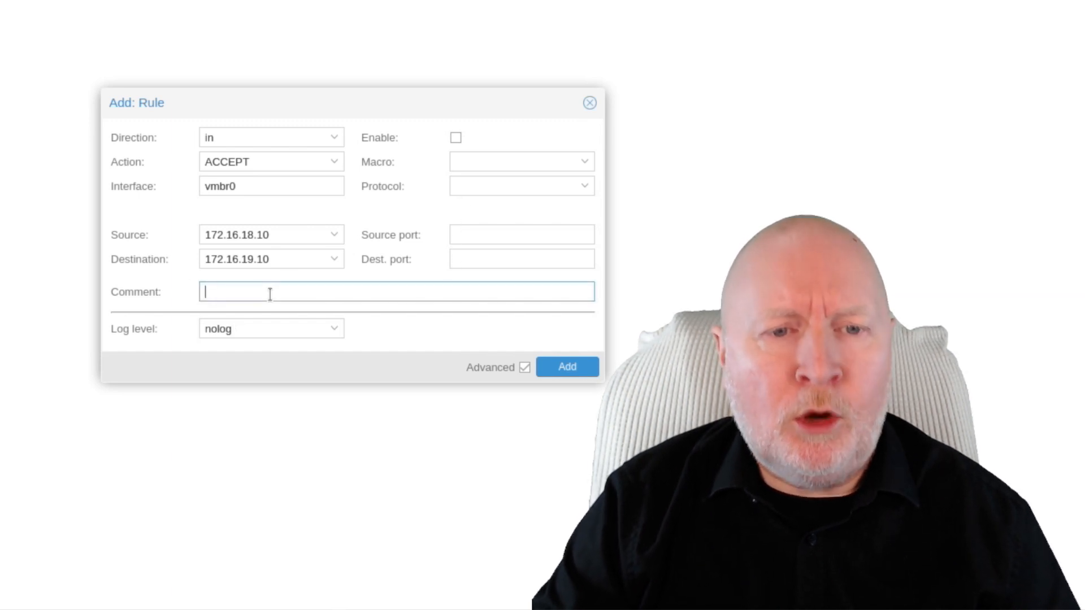
text(Mgmt Ac)
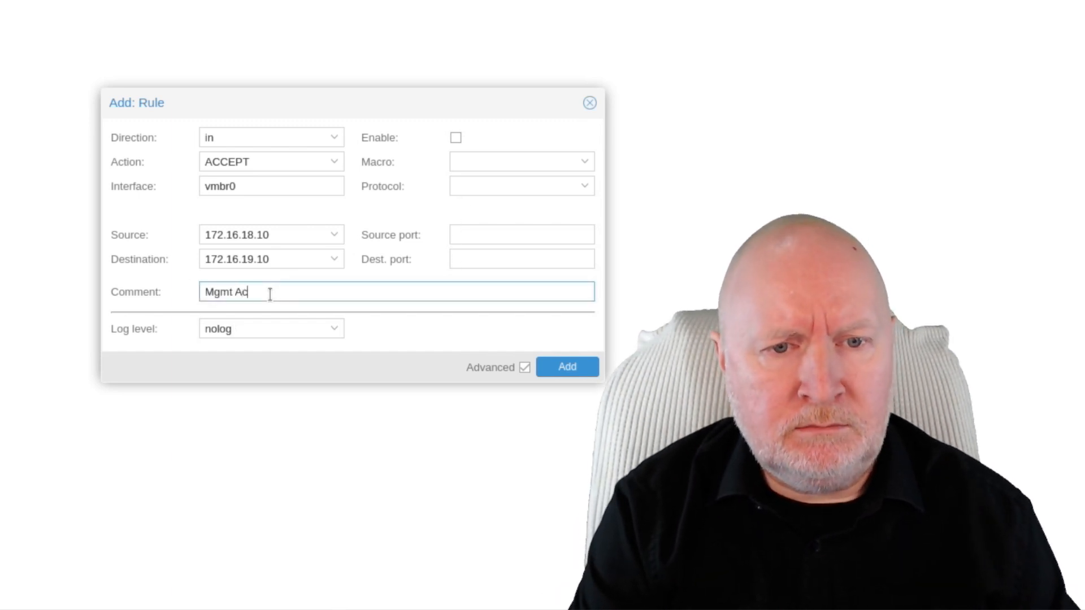
text(cess)
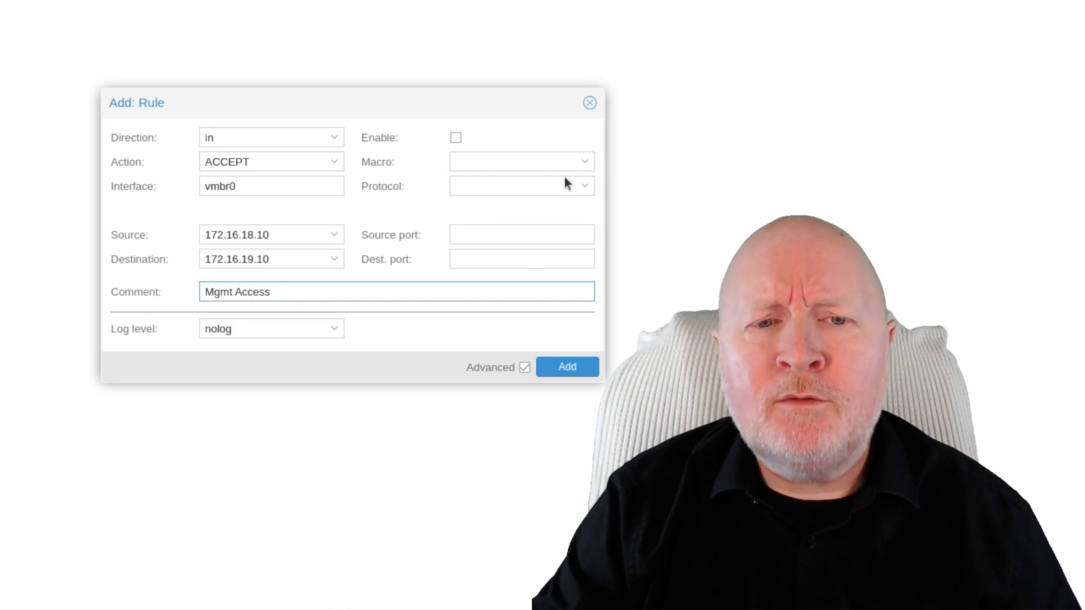
- Browse the macros available for the new firewall rule without choosing one
click(586, 164)
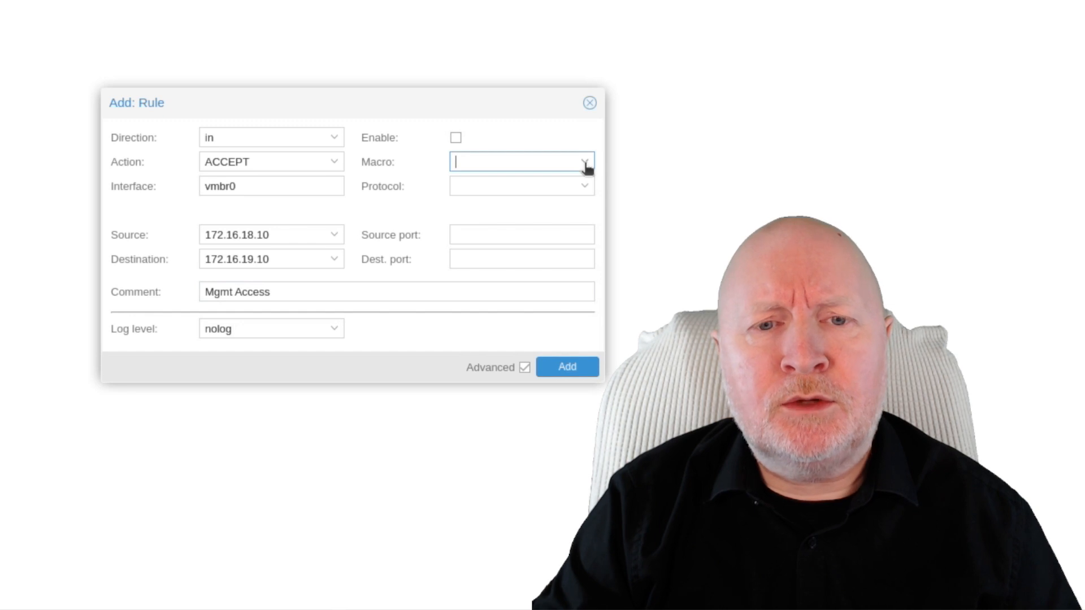
click(586, 164)
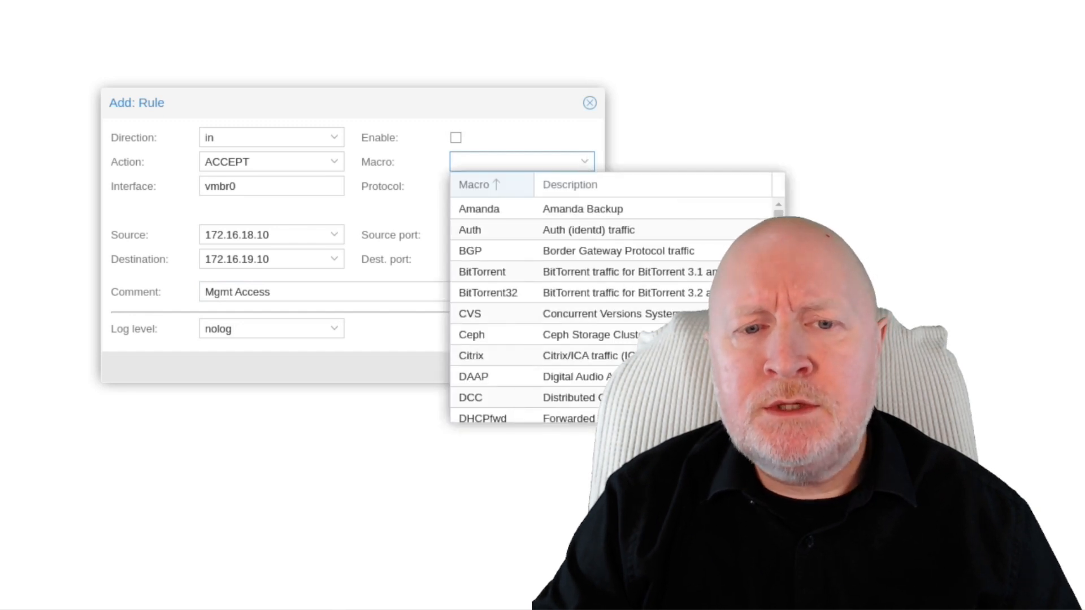
scroll(551, 283, down, 5)
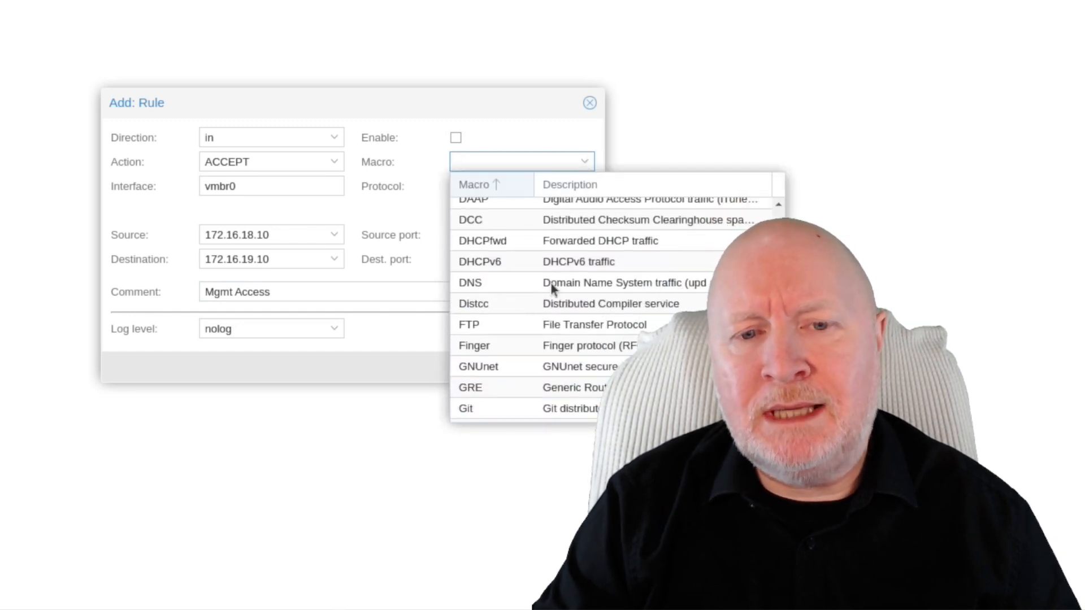
click(405, 210)
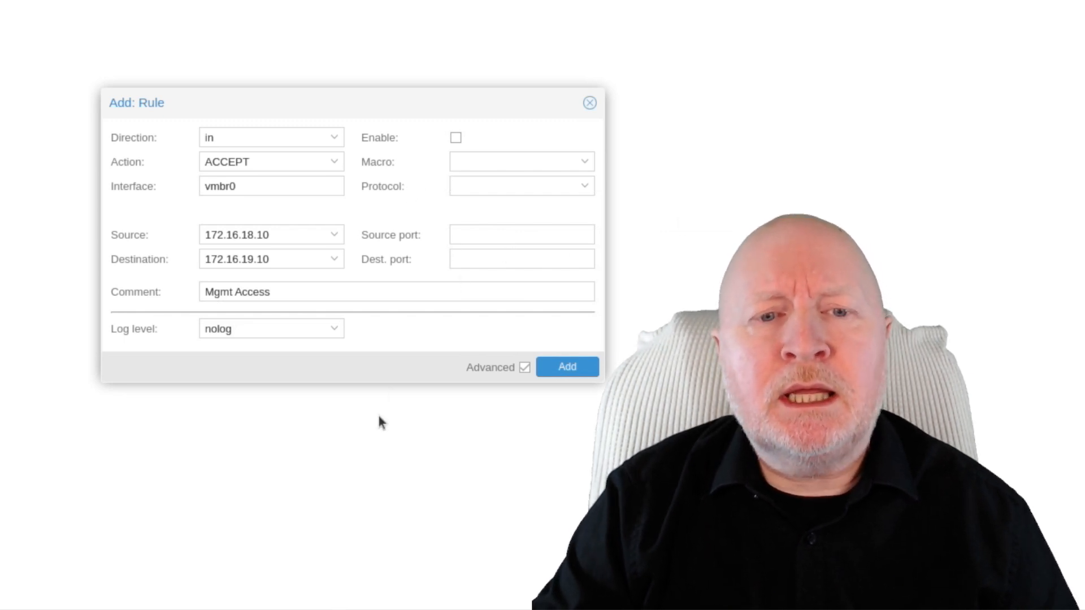
- Set the rule's destination ports to 8006,22 with protocol tcp, and add the rule to the Datacenter firewall
click(490, 256)
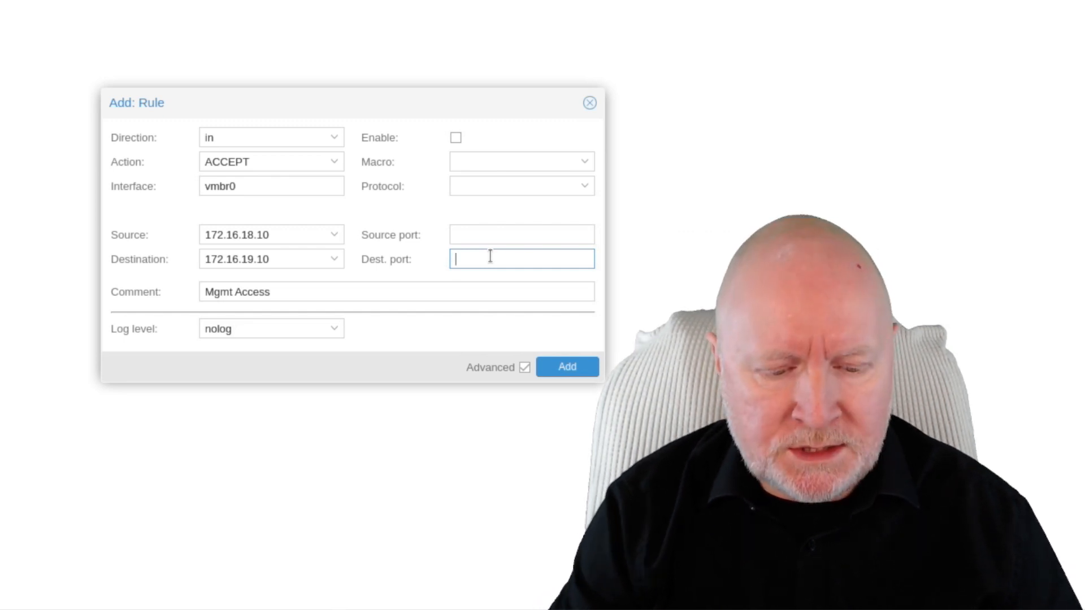
text(8006)
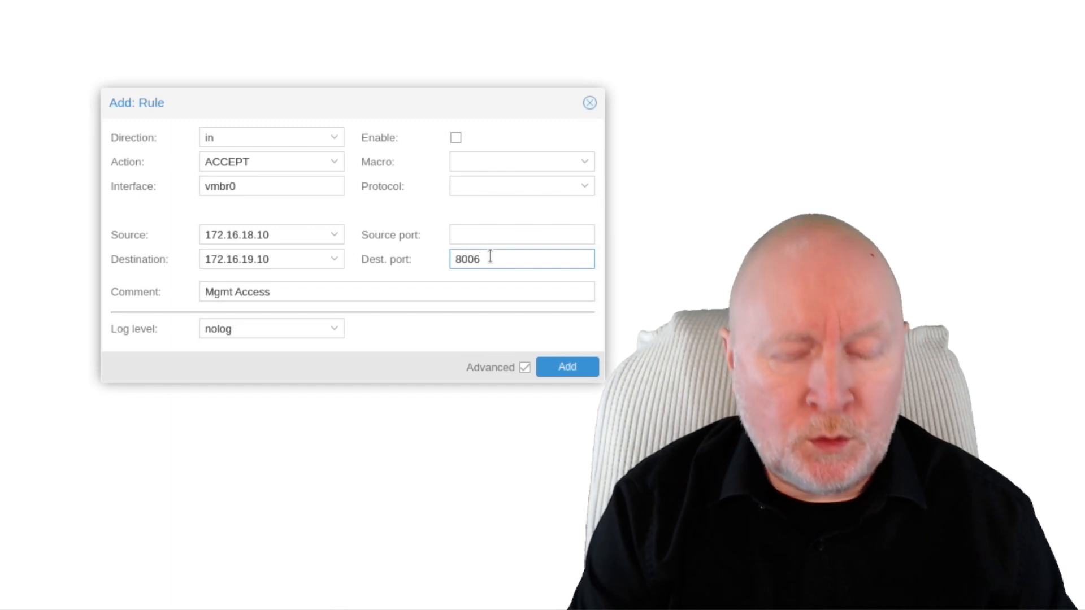
text(, )
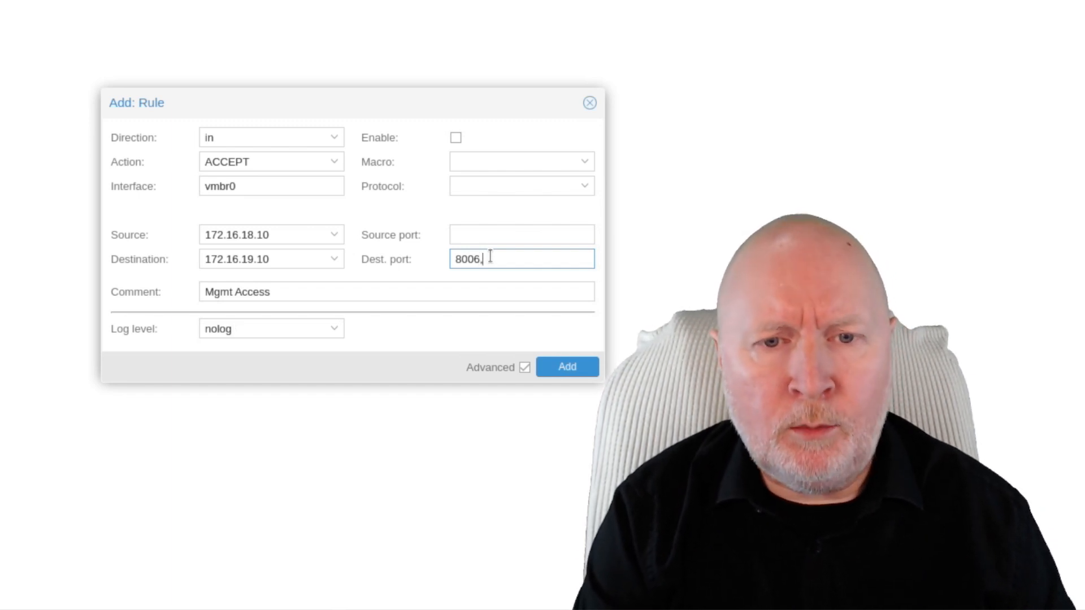
text(22)
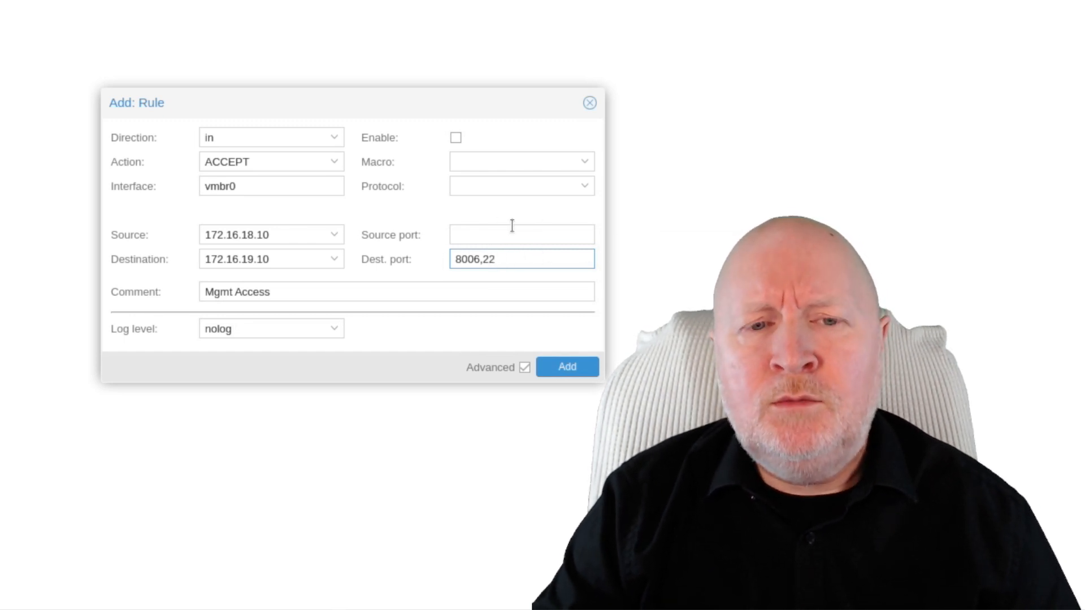
click(587, 191)
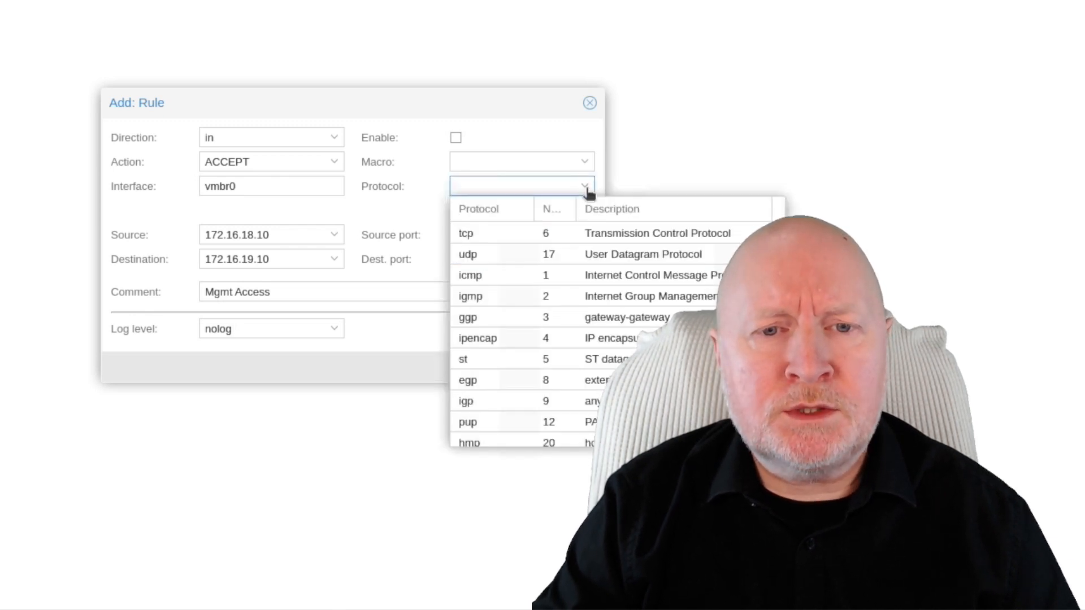
click(496, 232)
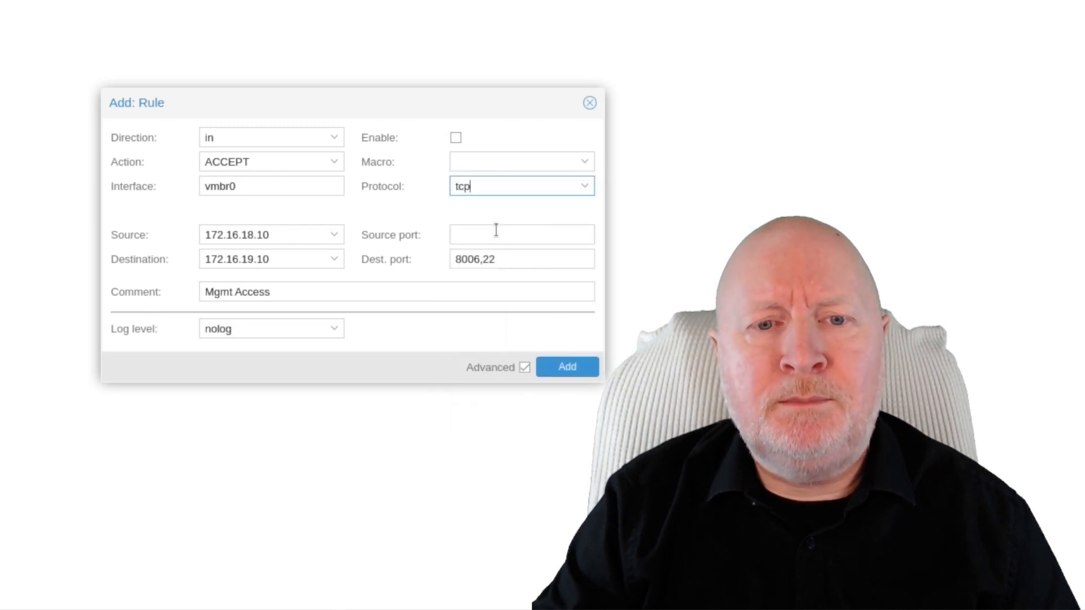
click(567, 368)
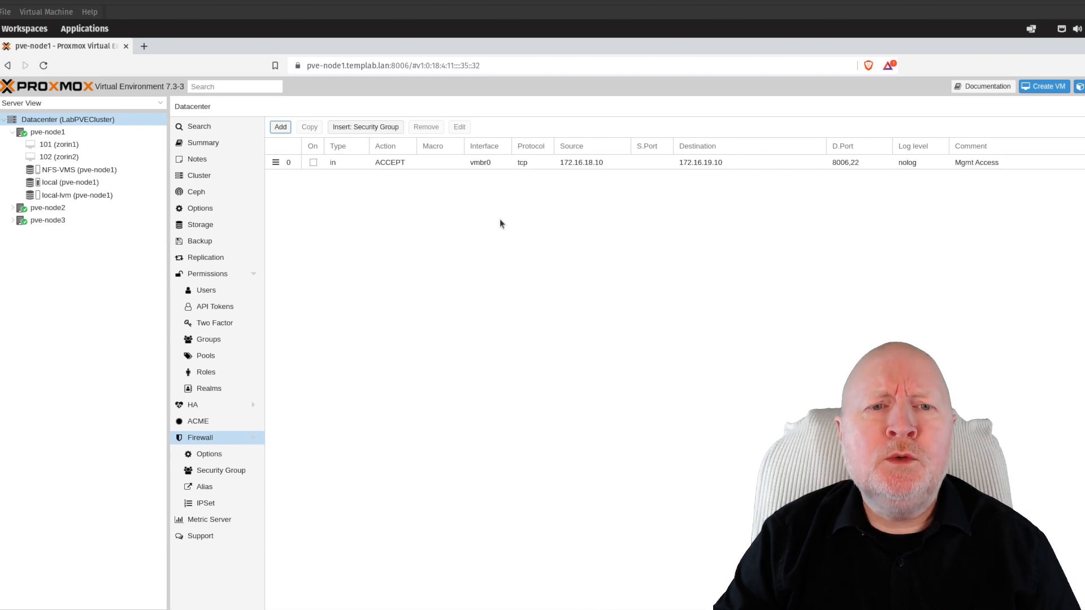
- Copy the Mgmt Access firewall rule and add the copy with destination 172.16.19.11
click(387, 161)
click(309, 127)
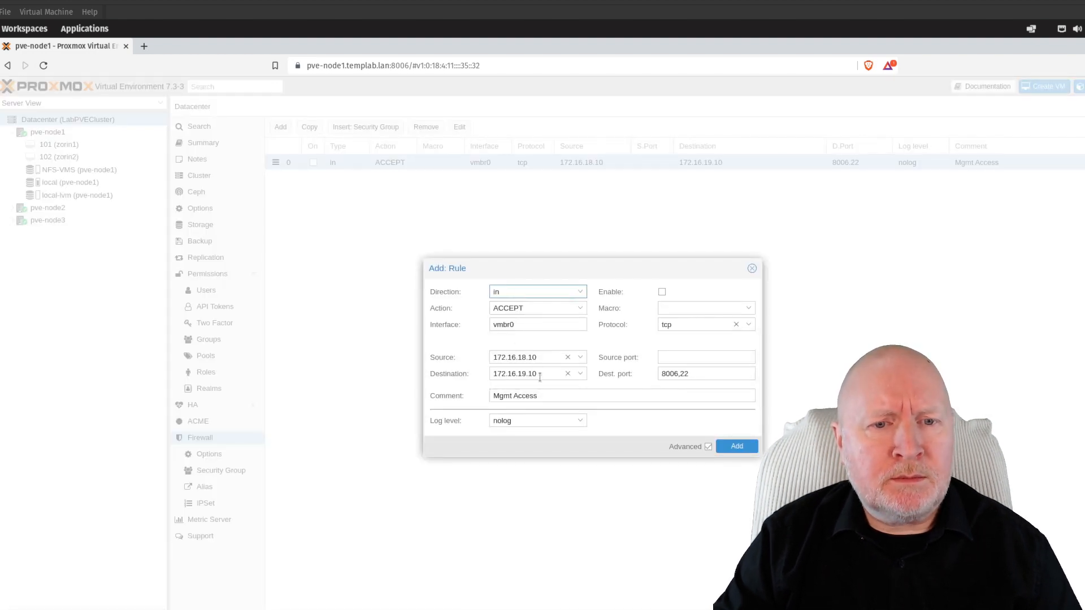
click(580, 374)
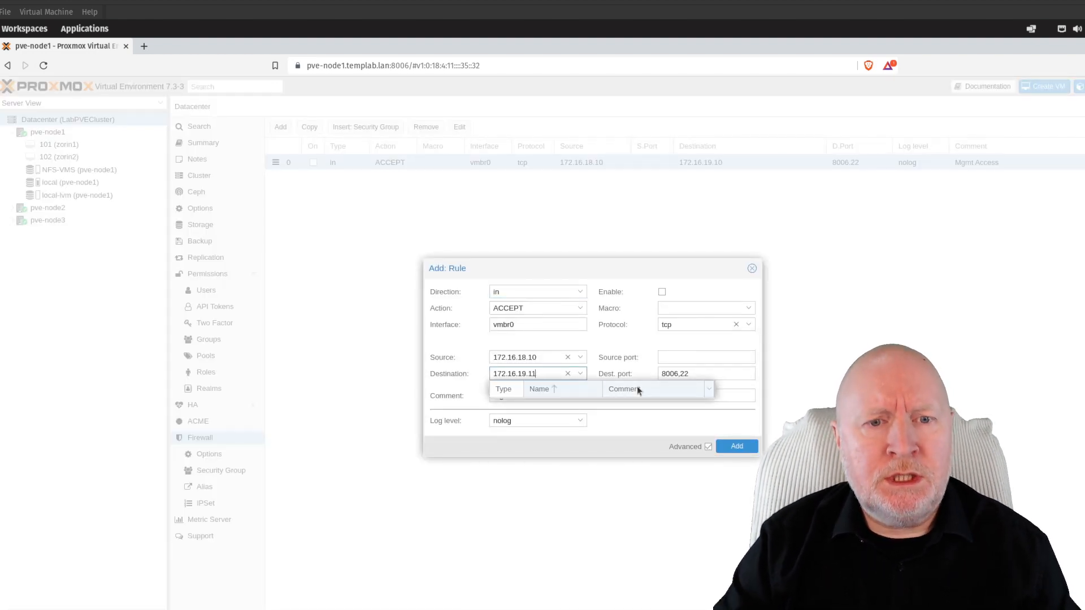
key(BackSpace)
text(1)
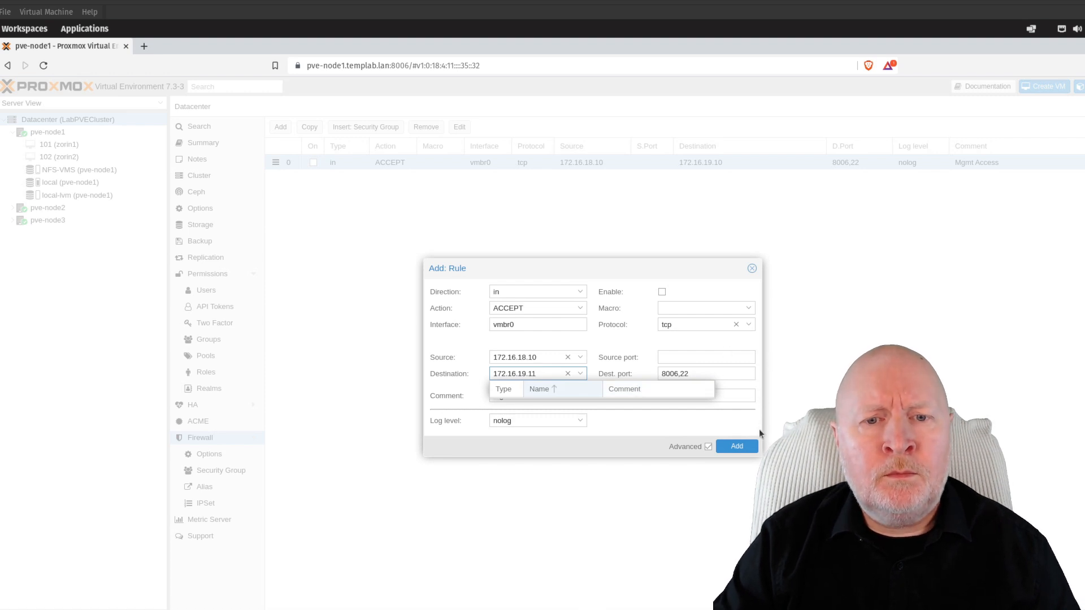
click(745, 446)
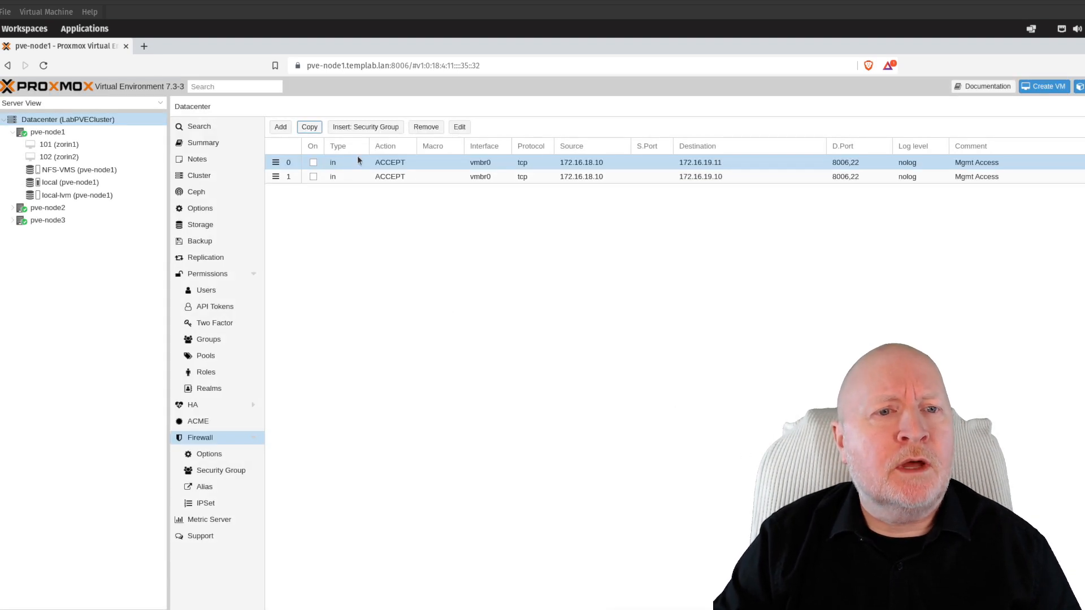
- Copy the rule for 172.16.19.11 and add the copy with destination 172.16.19.12
click(310, 129)
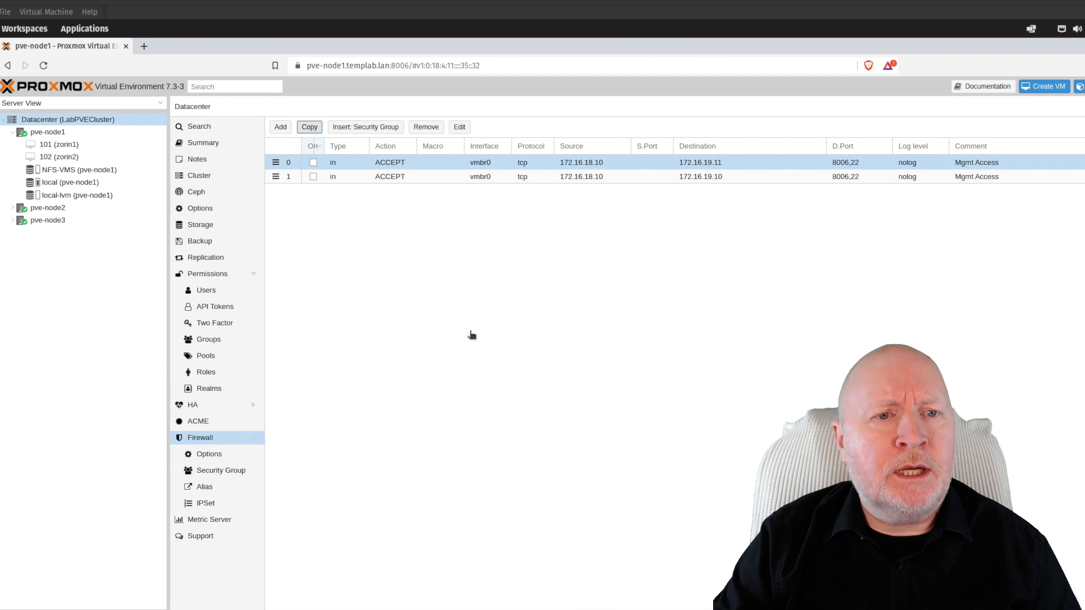
click(550, 373)
key(BackSpace)
text(2)
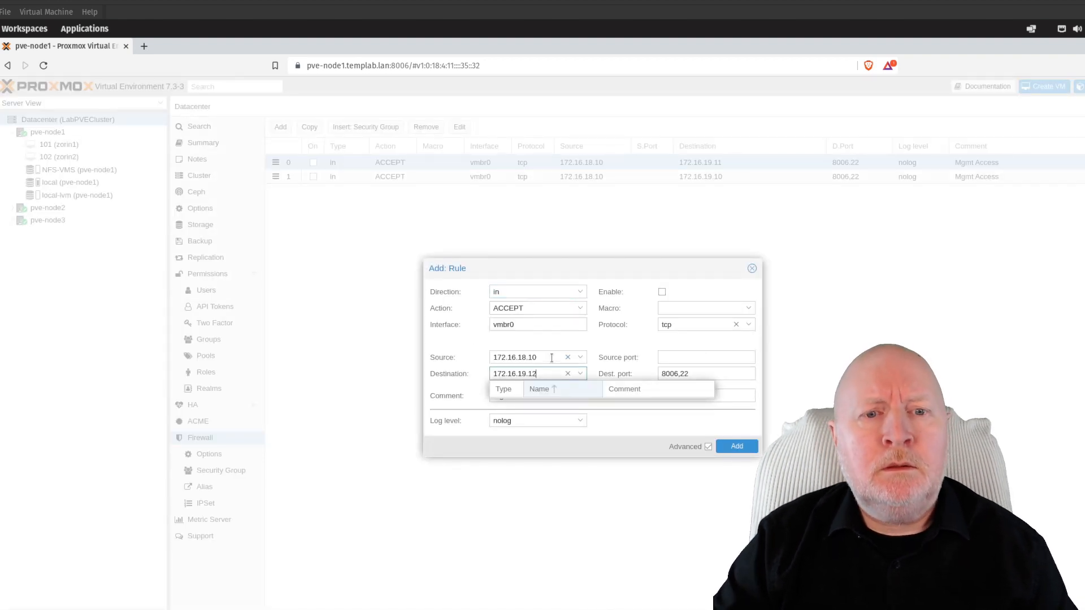
click(738, 446)
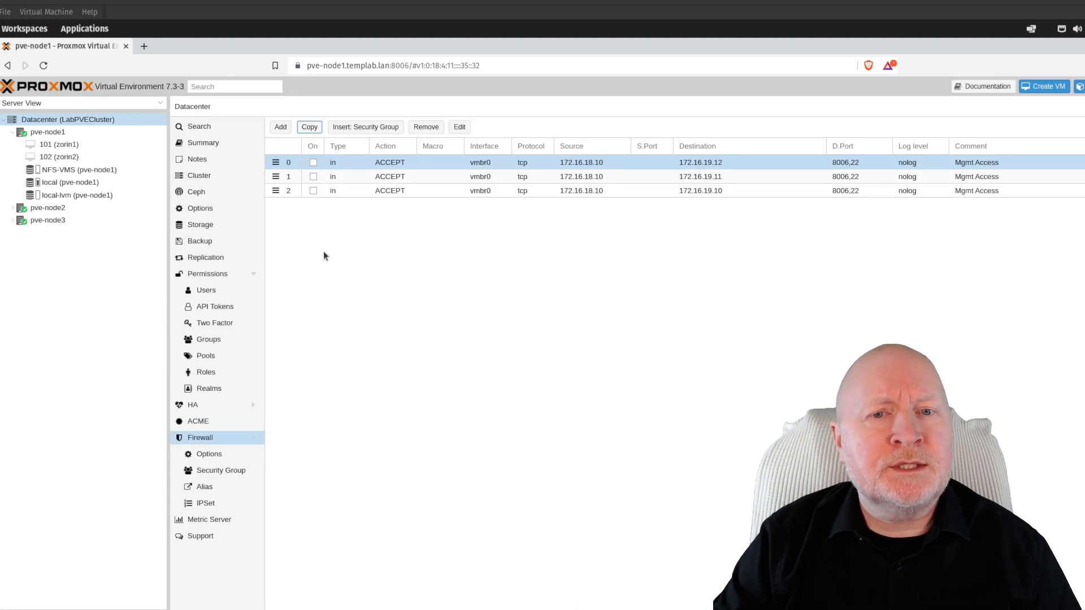
- Reorder the three Mgmt Access rules by ascending destination address, from 172.16.19.10 to 172.16.19.12, and enable them
click(301, 194)
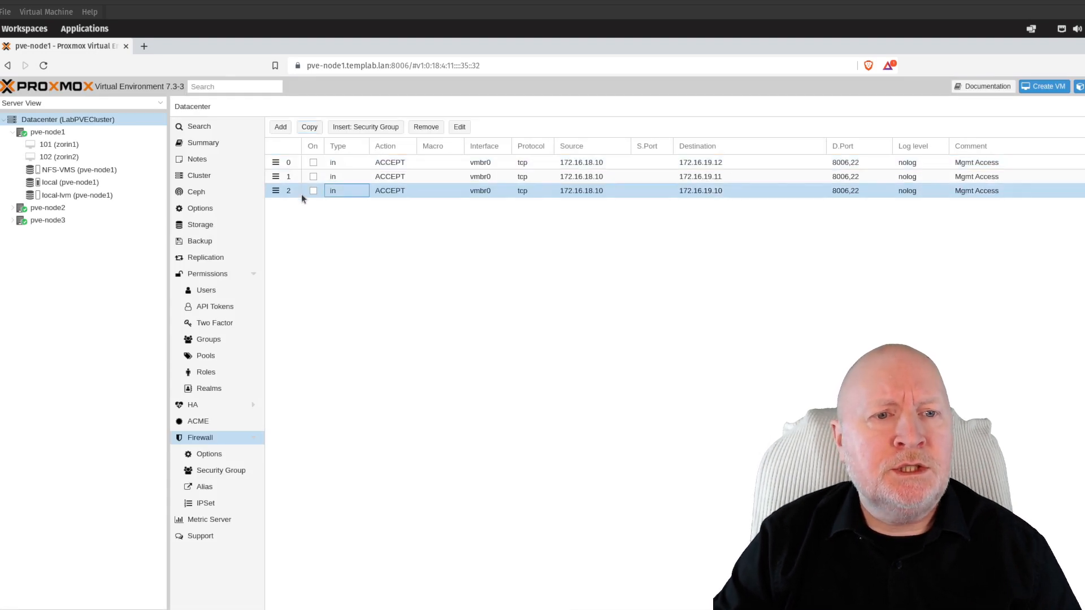
drag(276, 190, 280, 160)
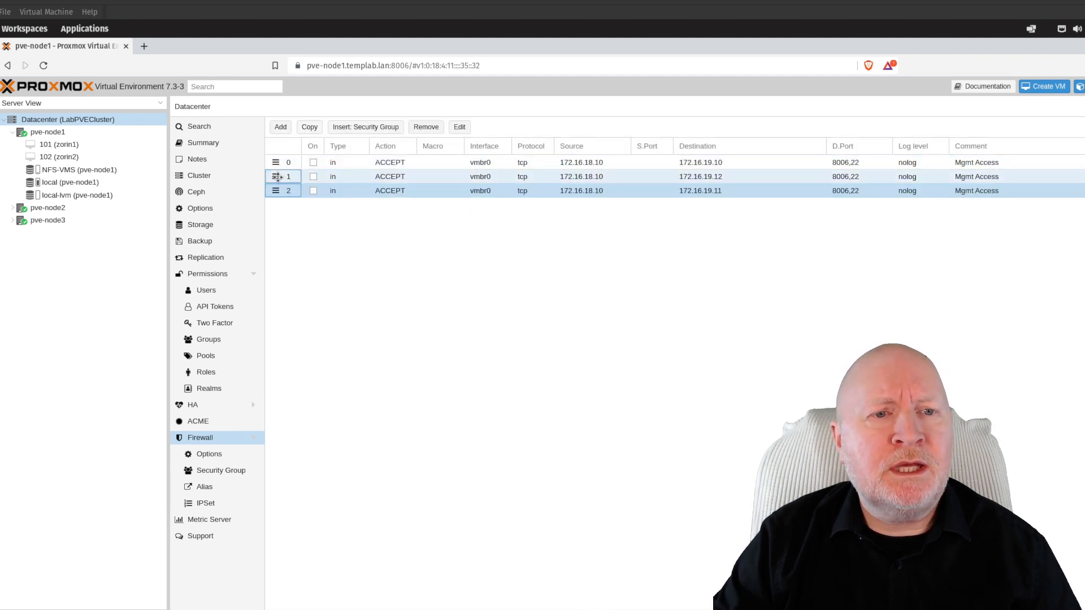
drag(277, 177, 280, 204)
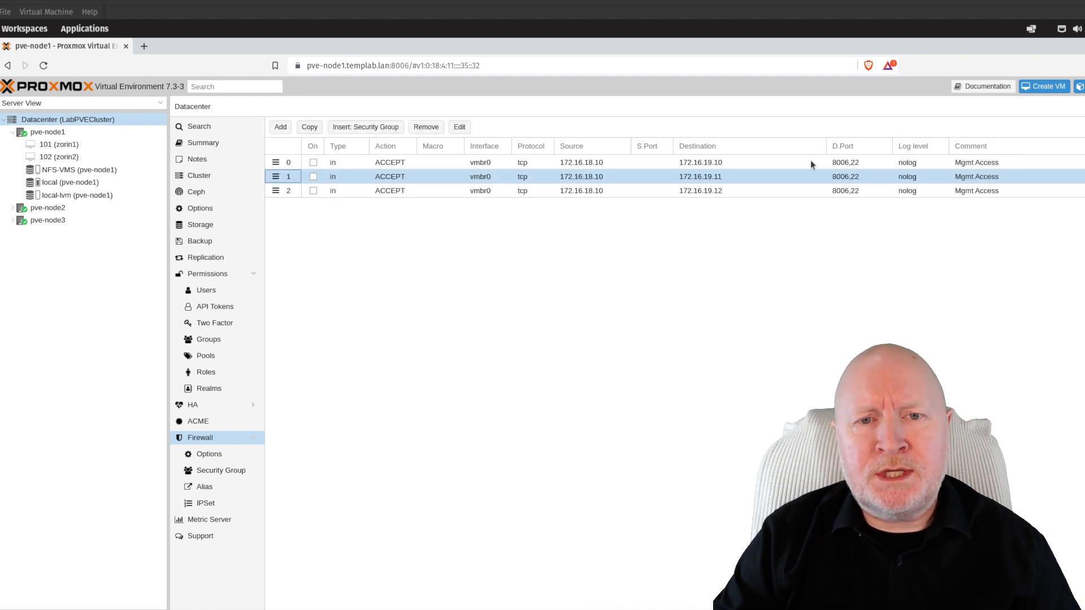
click(313, 164)
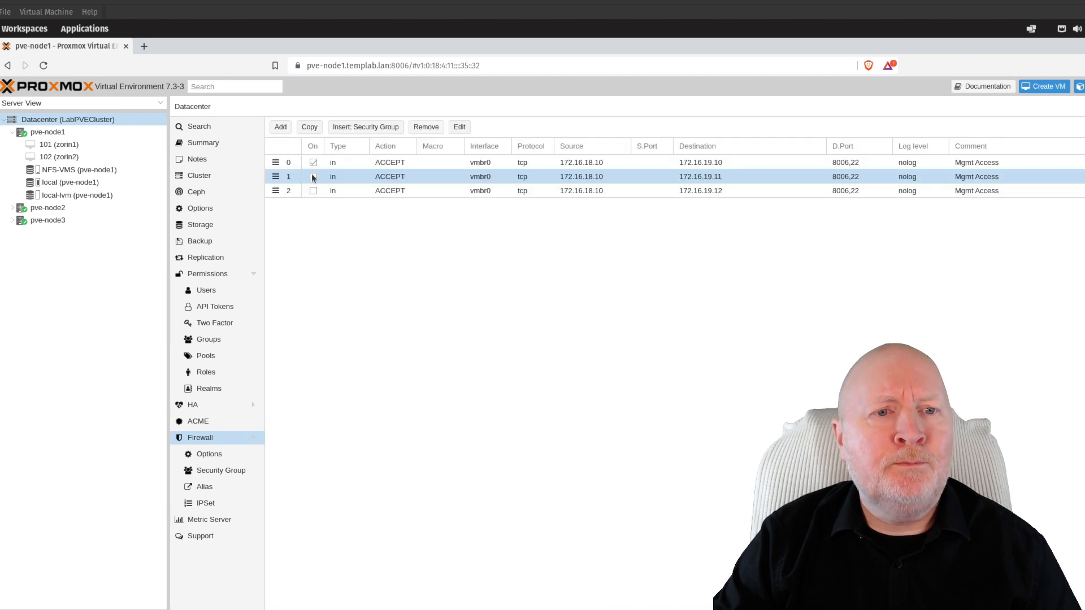
click(314, 177)
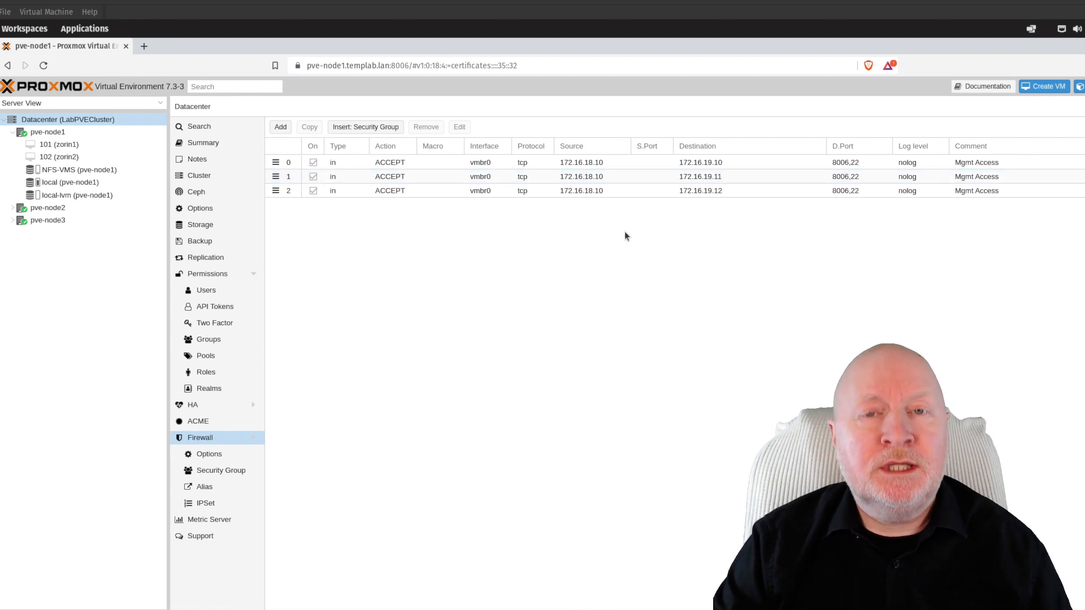
- Enable the firewall in the Datacenter firewall options
click(203, 455)
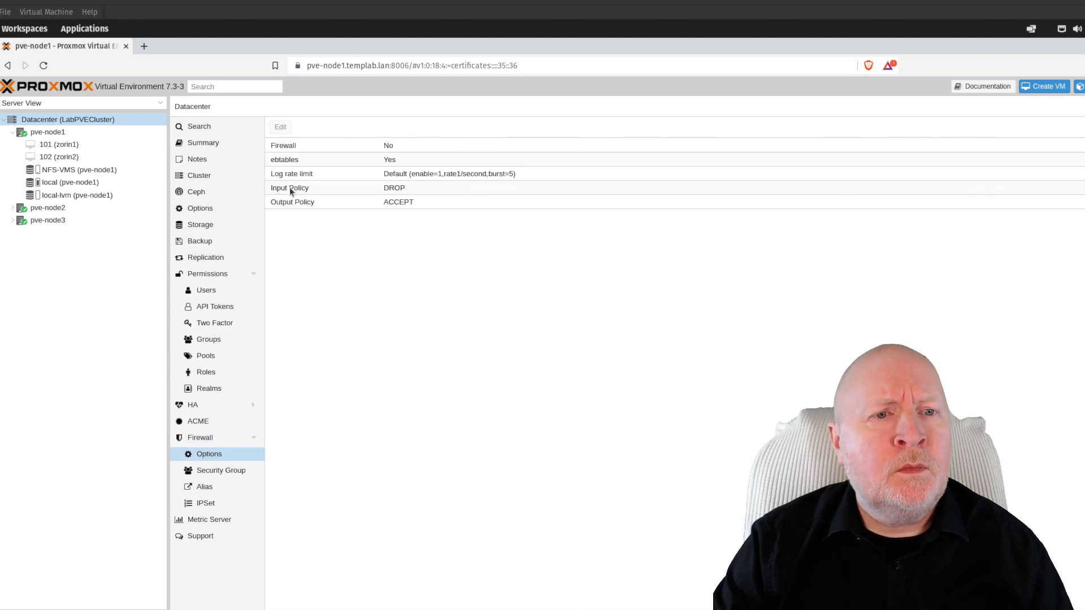
click(291, 149)
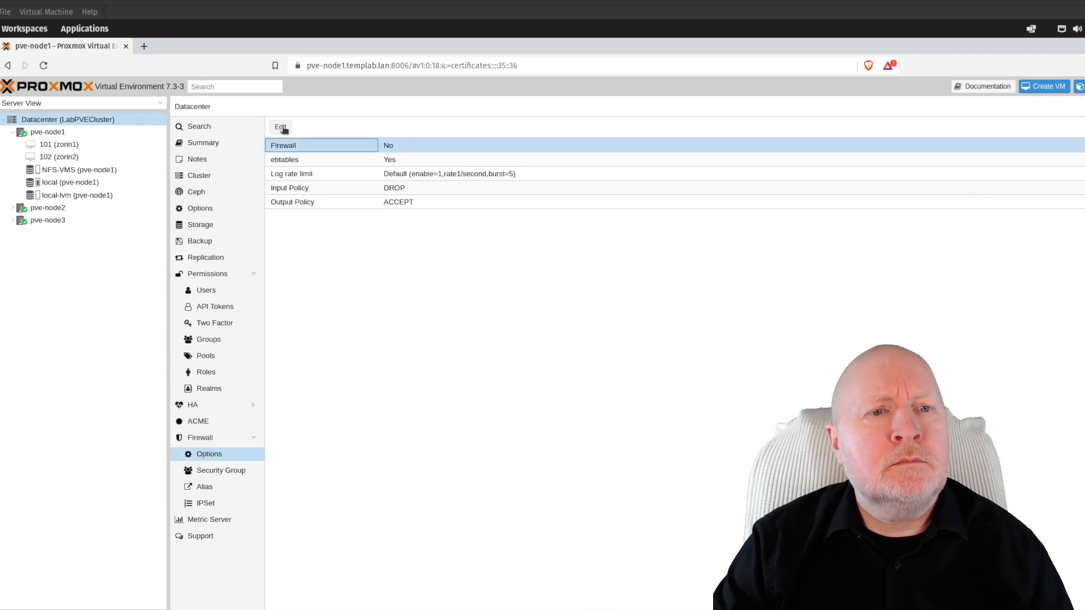
key(Return)
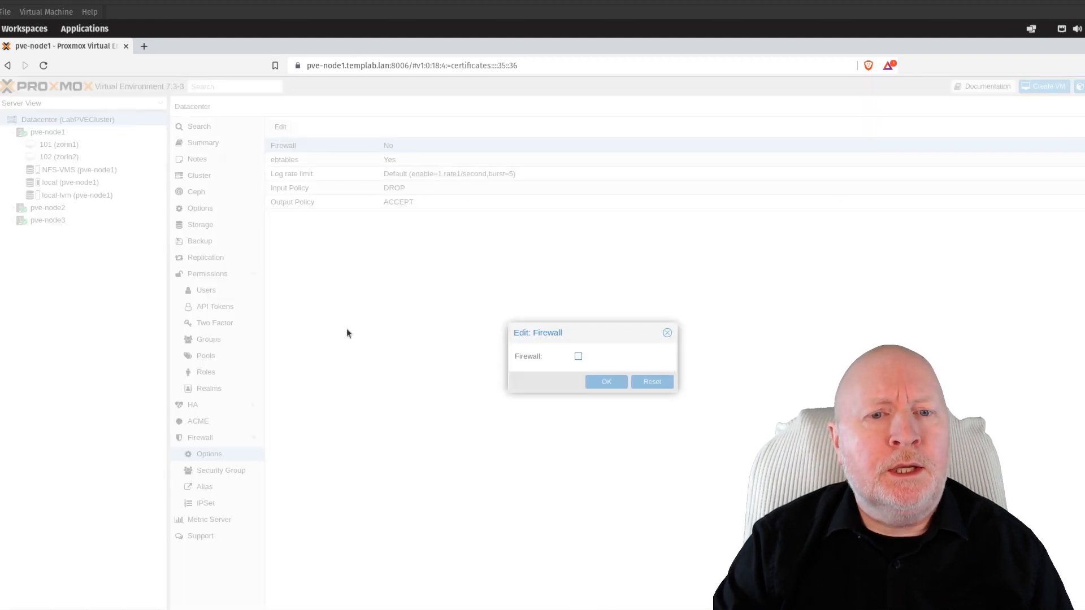
click(579, 357)
click(593, 380)
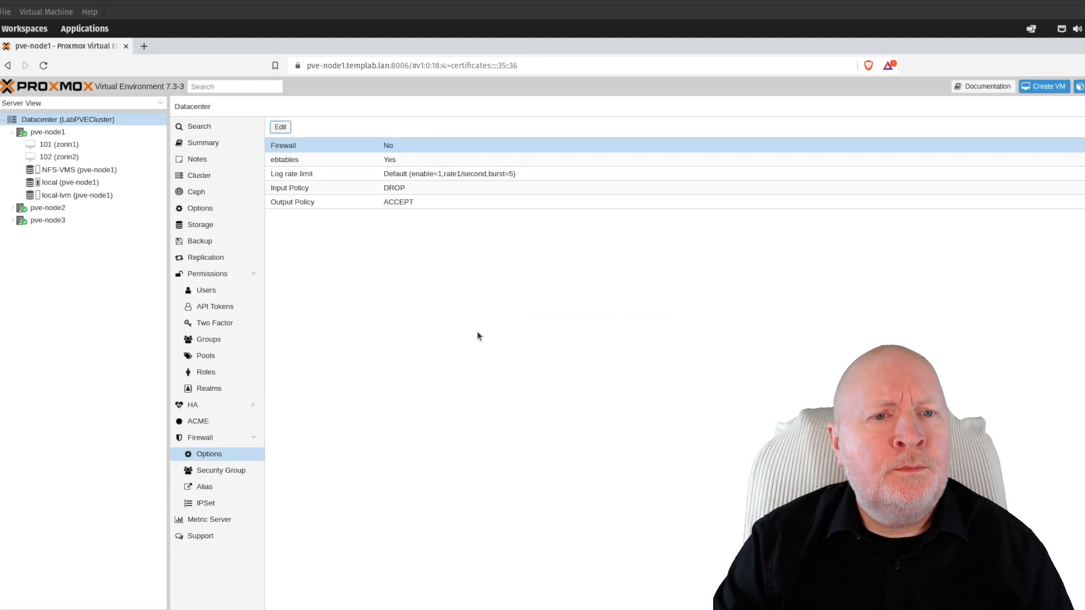
- Check web interface access by viewing the Datacenter summary, VM 101 on pve-node1 and VM 100 on pve-node2
click(214, 145)
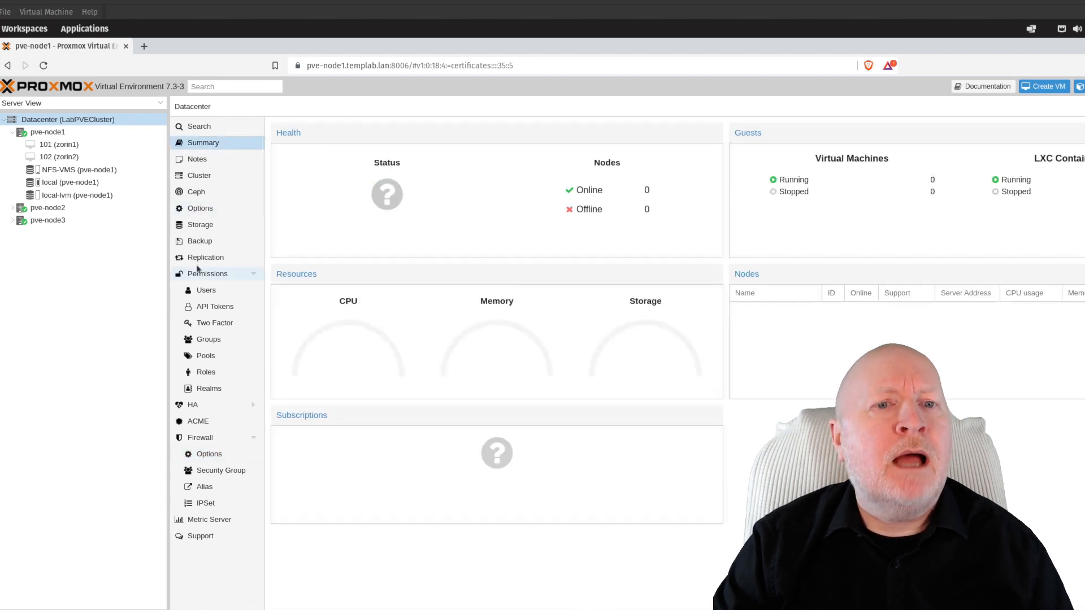
click(78, 145)
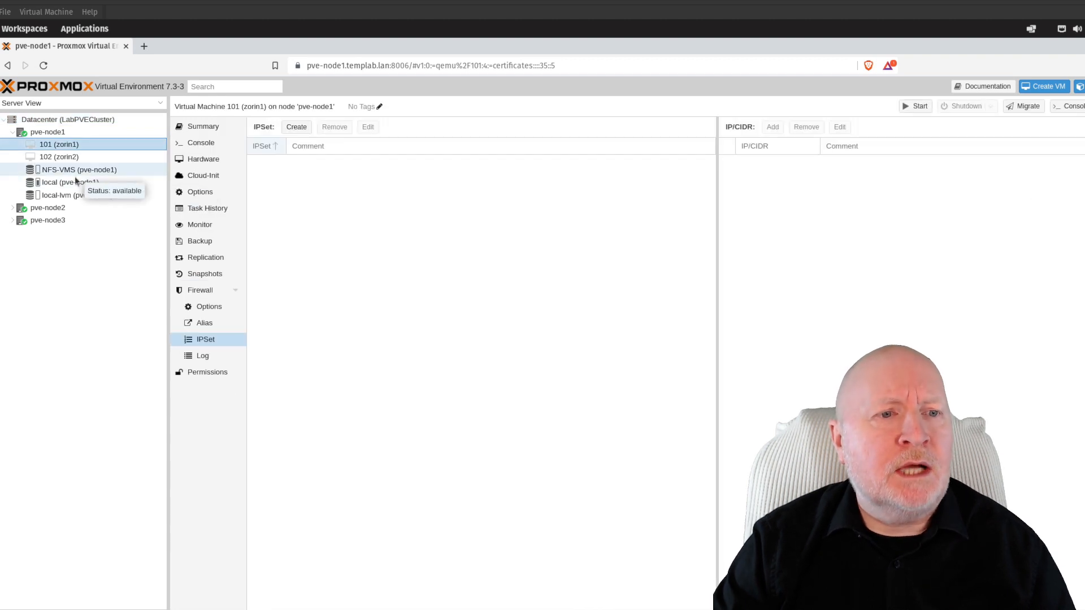
click(12, 208)
click(48, 221)
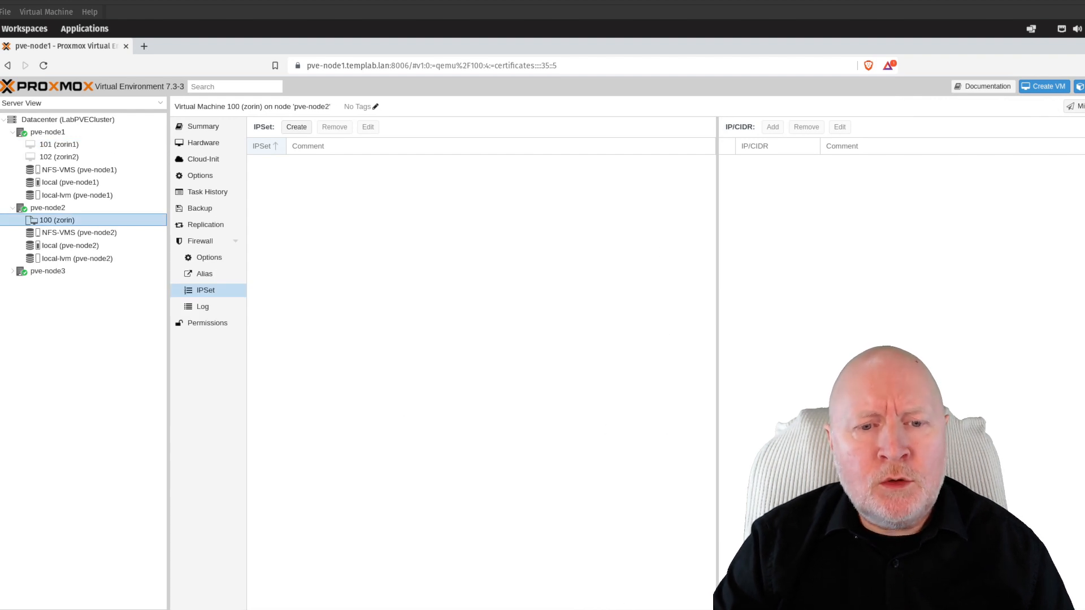
- Switch to the terminal to check whether the SSH session on pve-node1 responds, and return to the browser
key(alt+Tab)
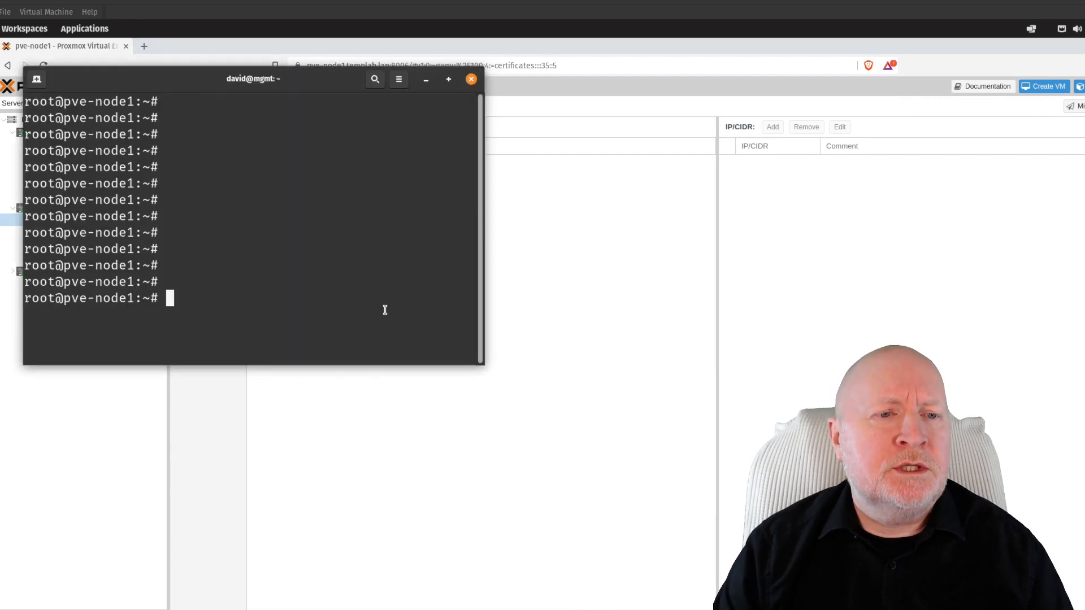
key(Return)
key(Return)
key(Return)
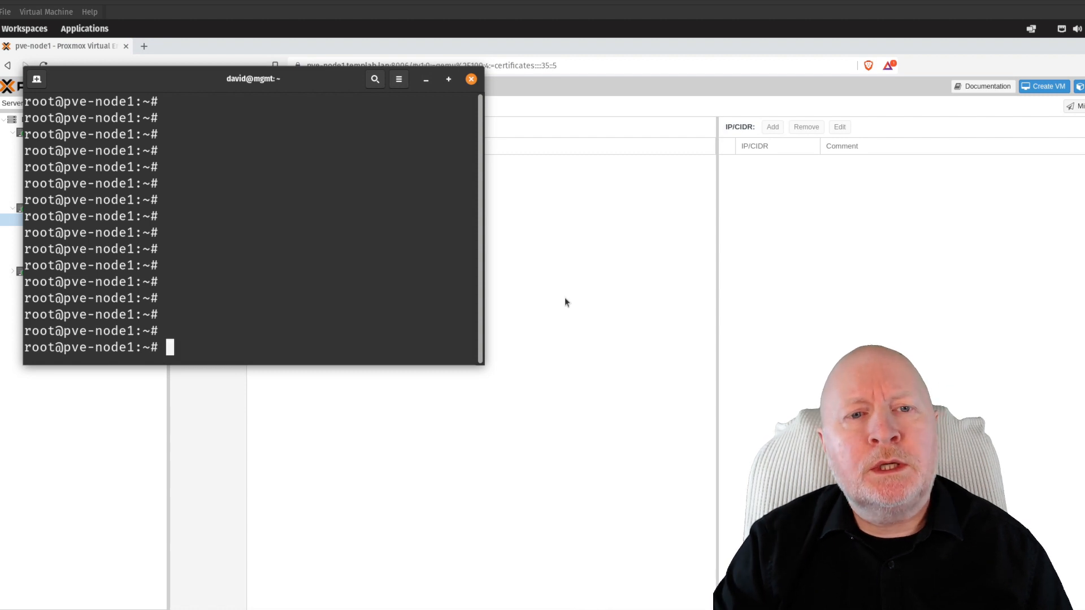
key(alt+Tab)
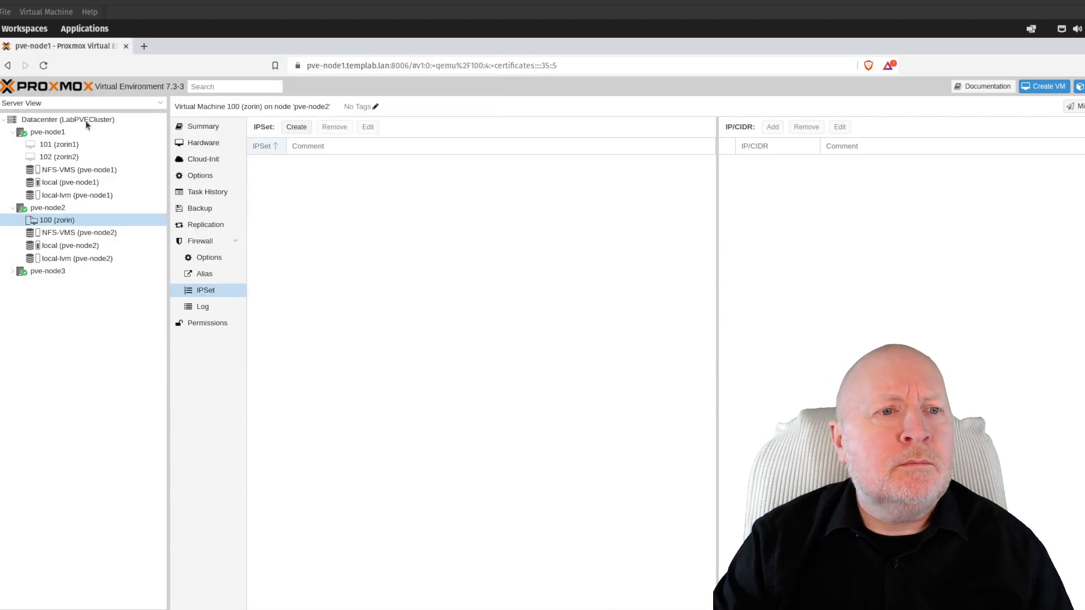
- Test web access from the other computer's browser by viewing VMs 101 and 102 and the Datacenter
click(86, 120)
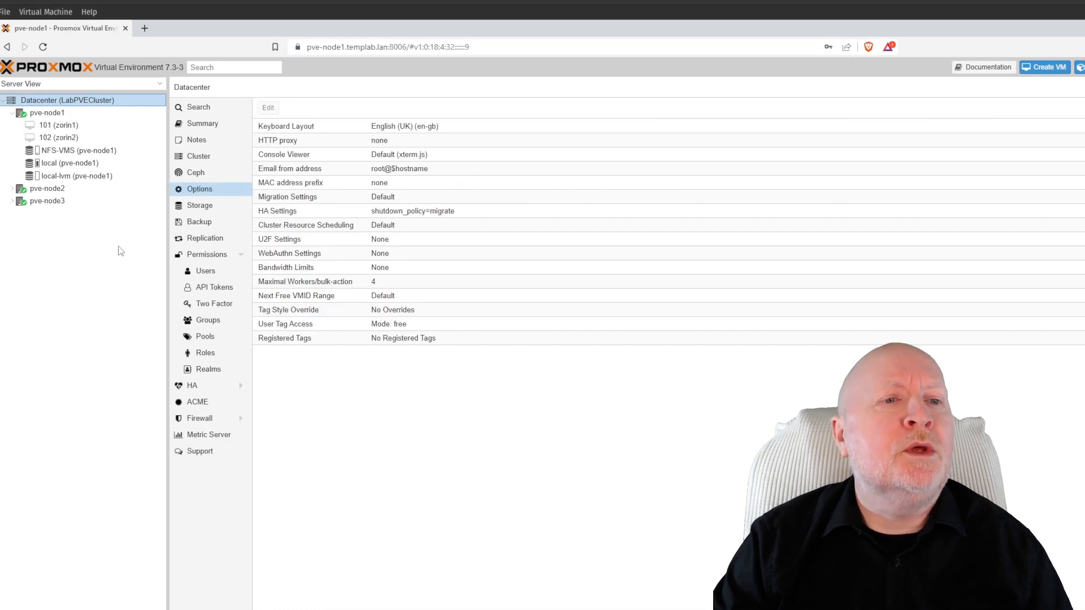
click(71, 126)
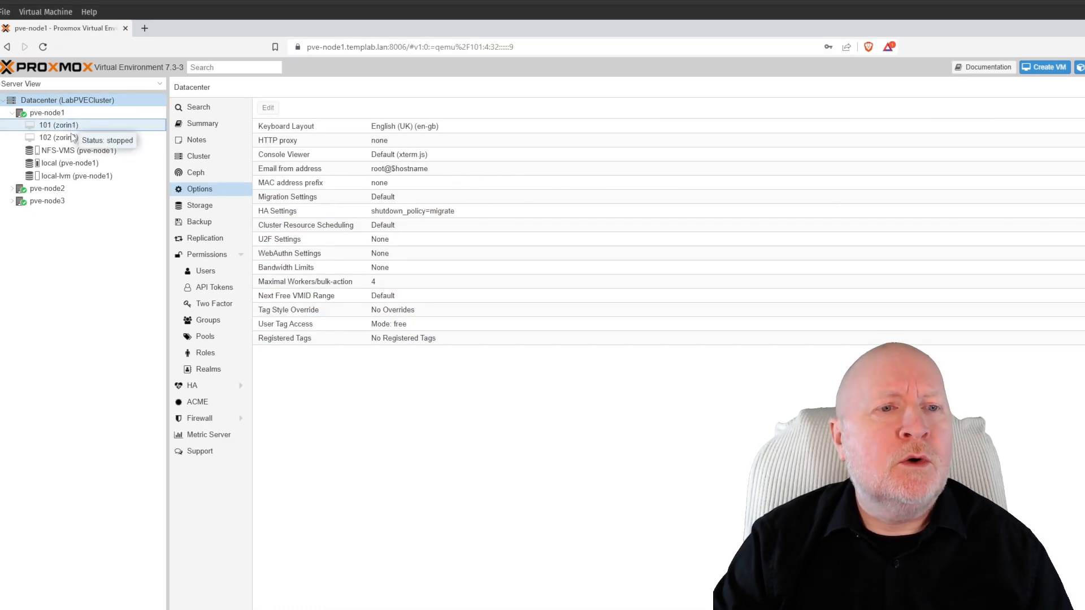
click(66, 139)
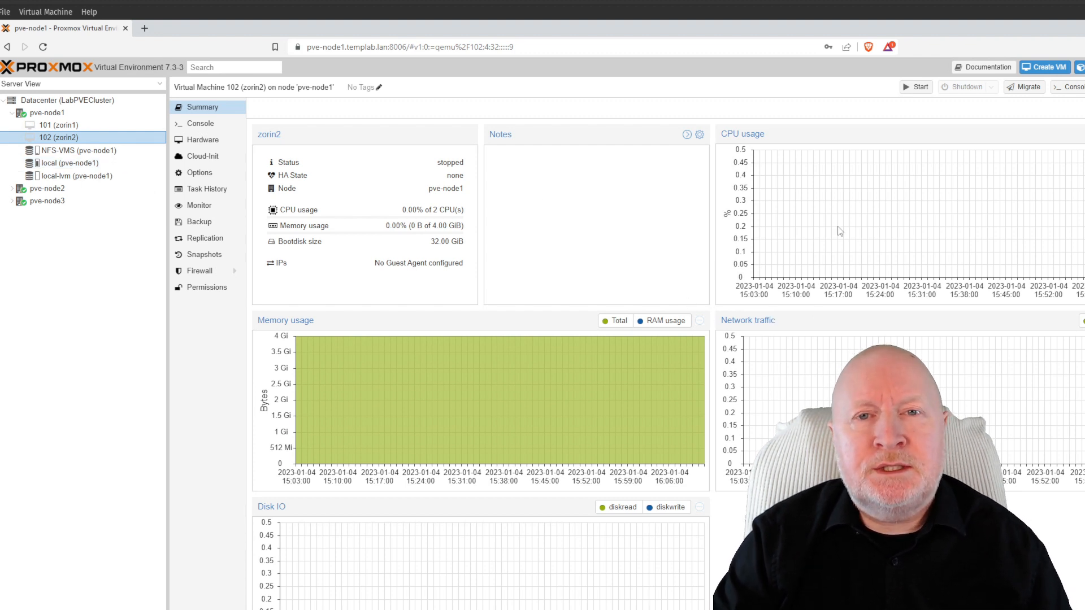
click(86, 102)
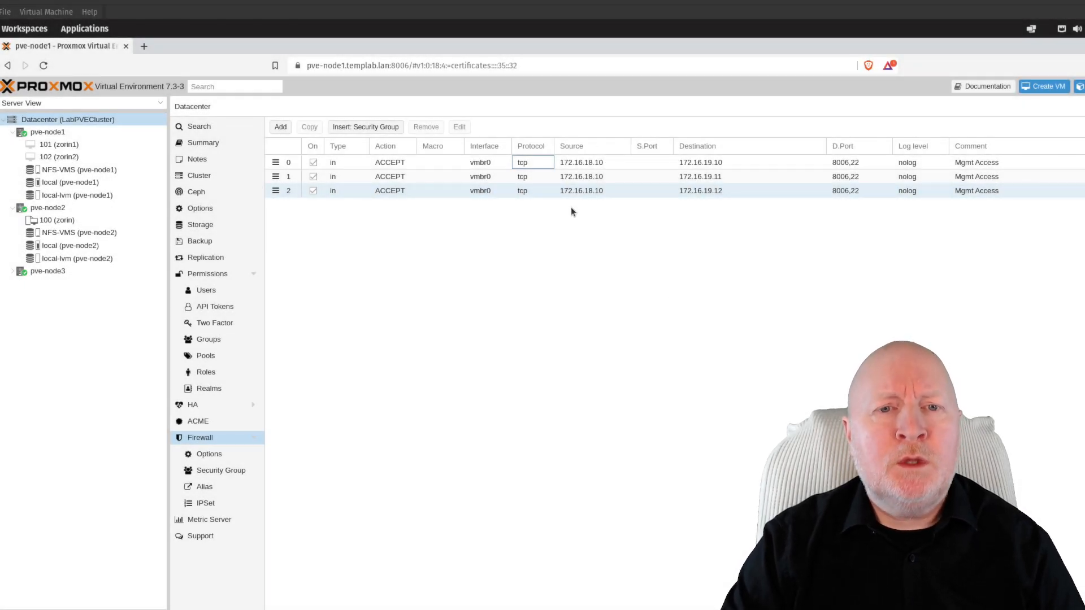
- Start a new inbound Datacenter firewall rule with action DROP on interface vmbr0
click(282, 127)
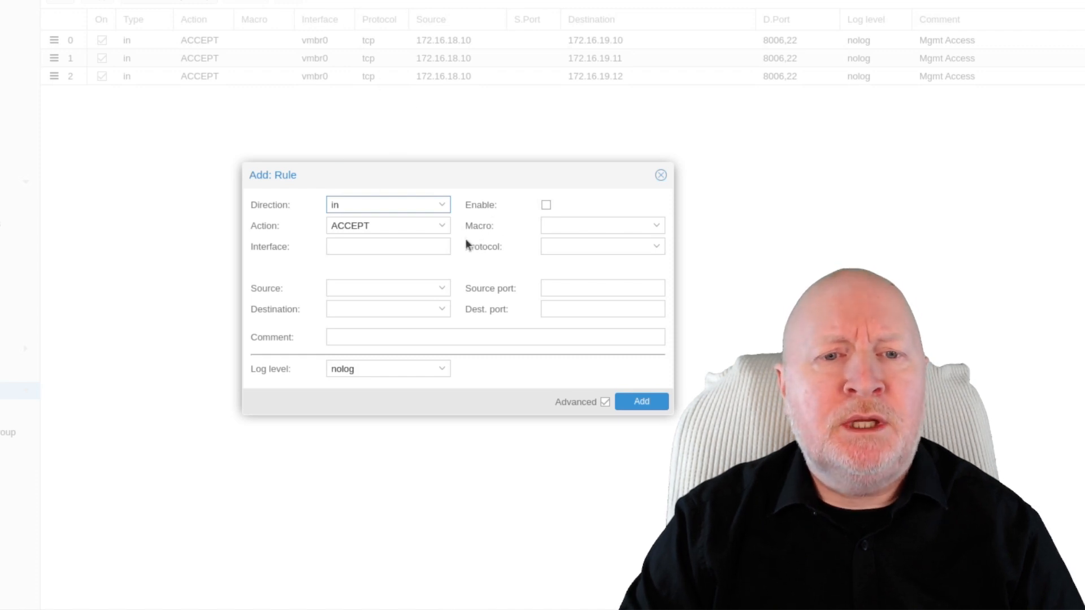
click(444, 229)
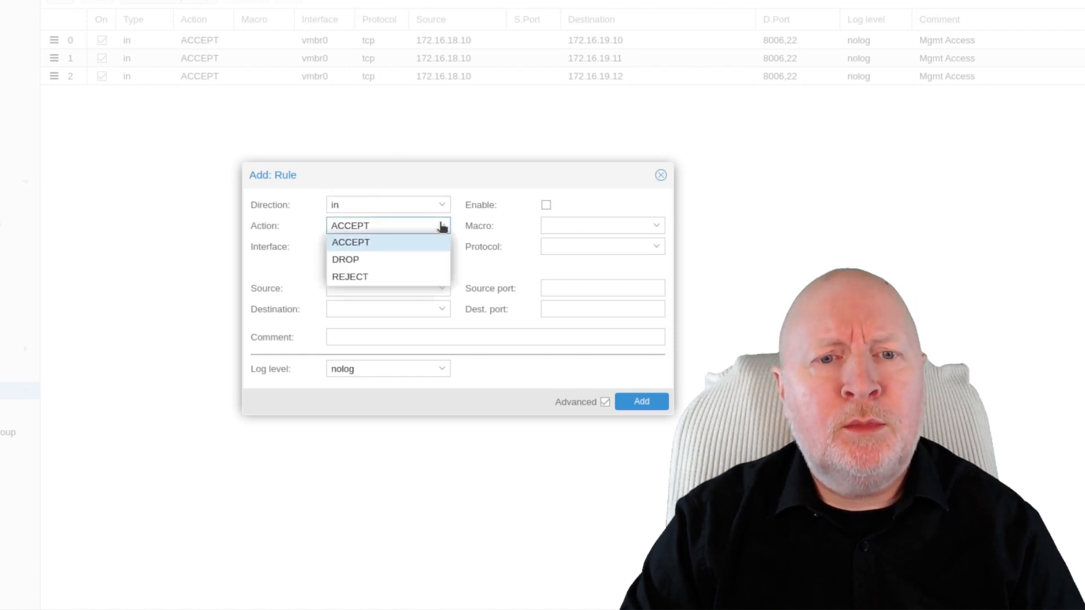
click(343, 262)
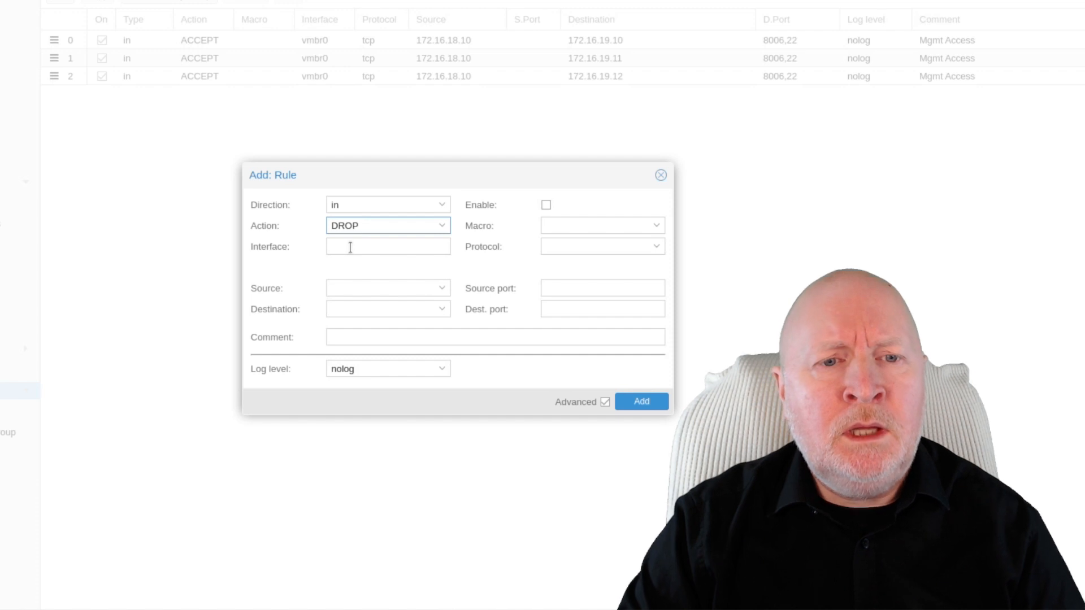
click(350, 247)
text(vmbr0)
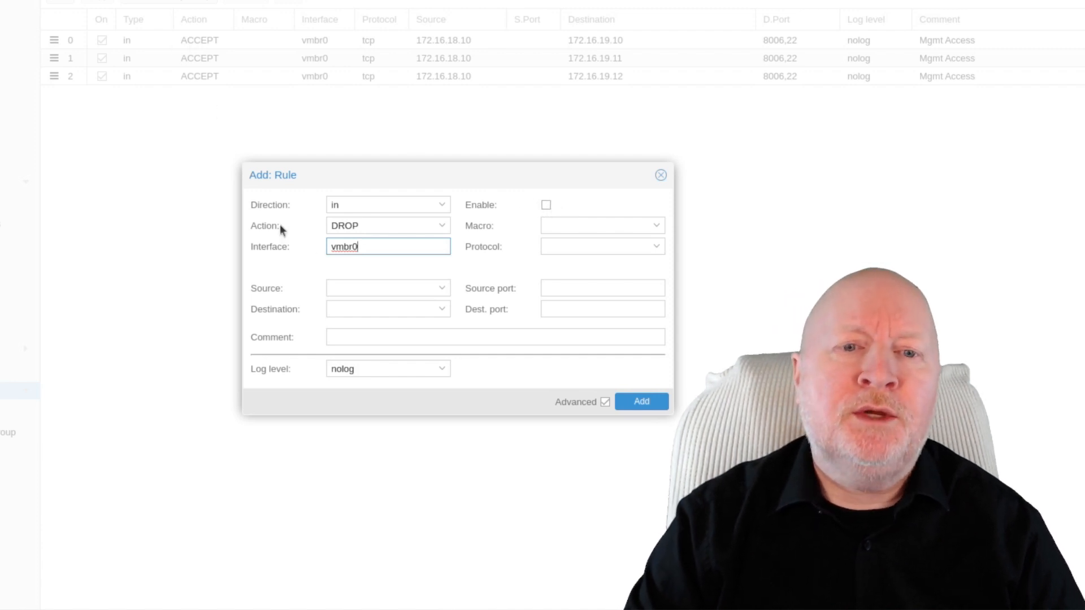
- Add the DROP rule with the comment "Block Other Mgmt Access" and log level warning
click(362, 338)
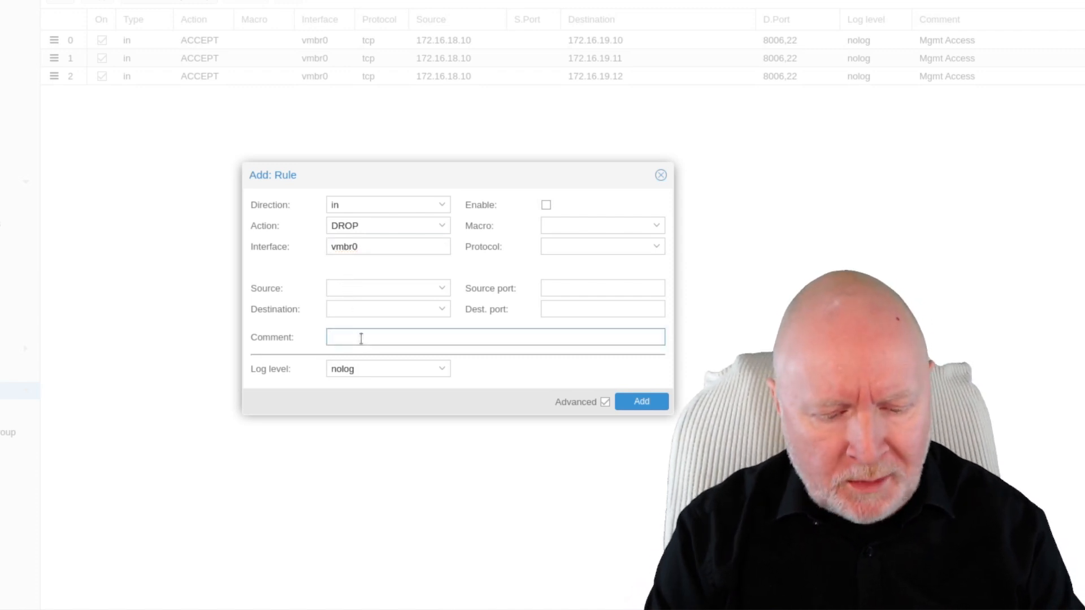
text(Block )
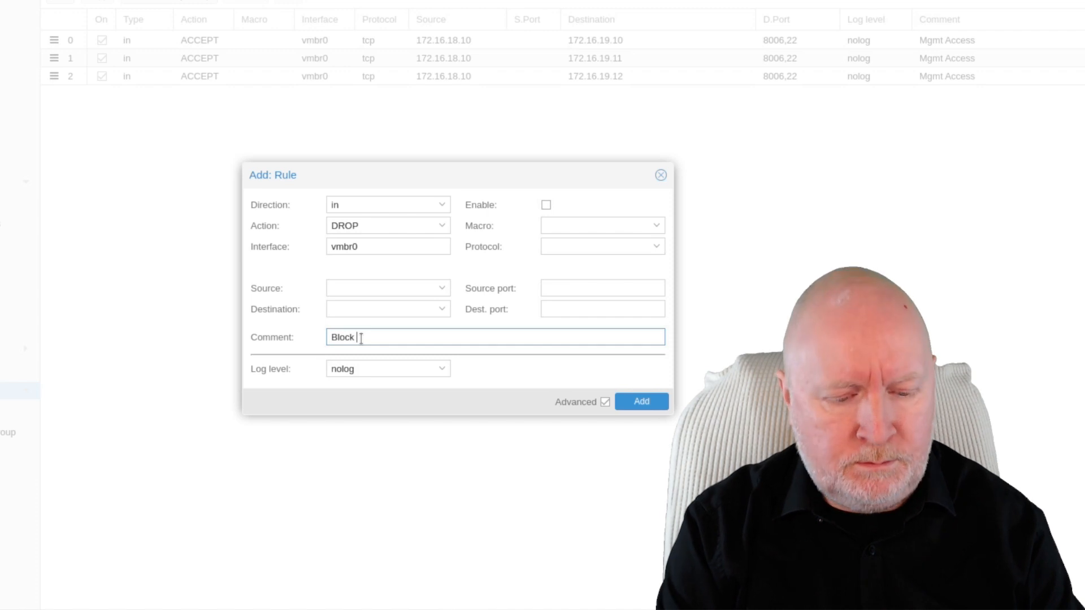
text(Other Mgm)
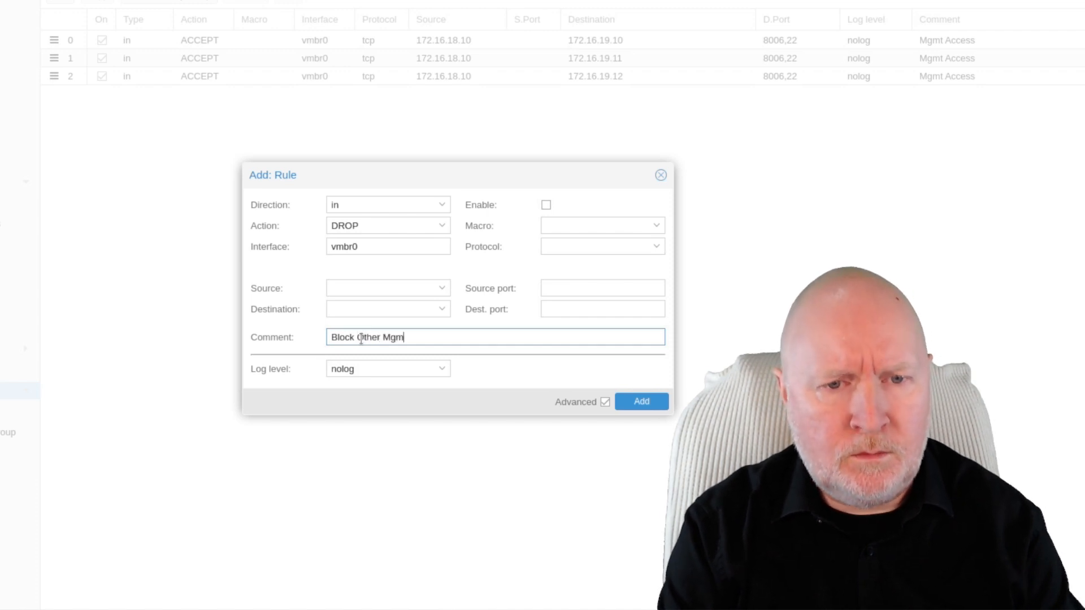
text(t Access)
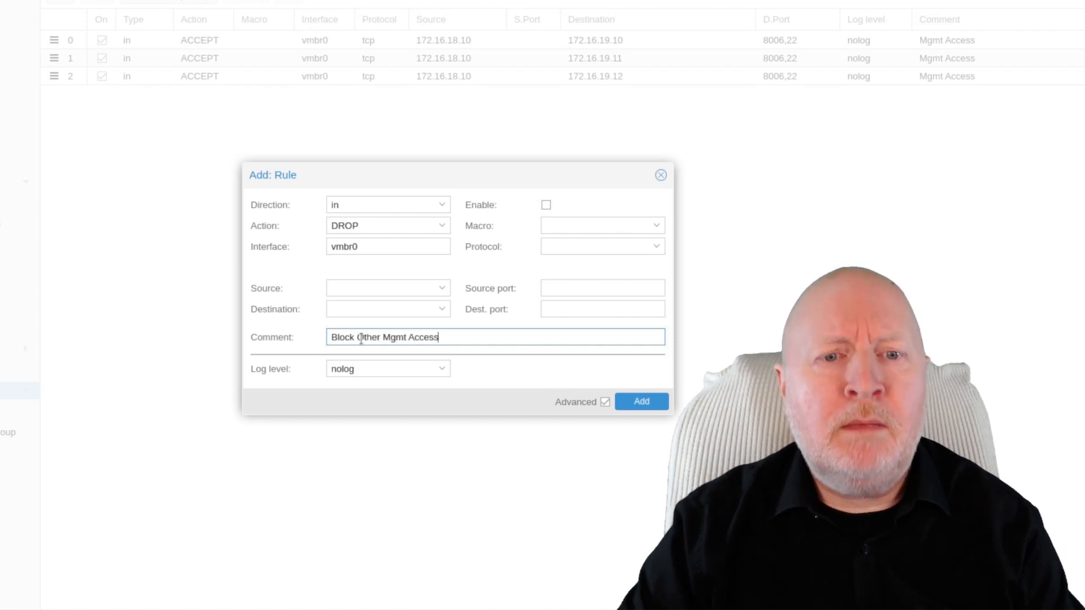
click(444, 371)
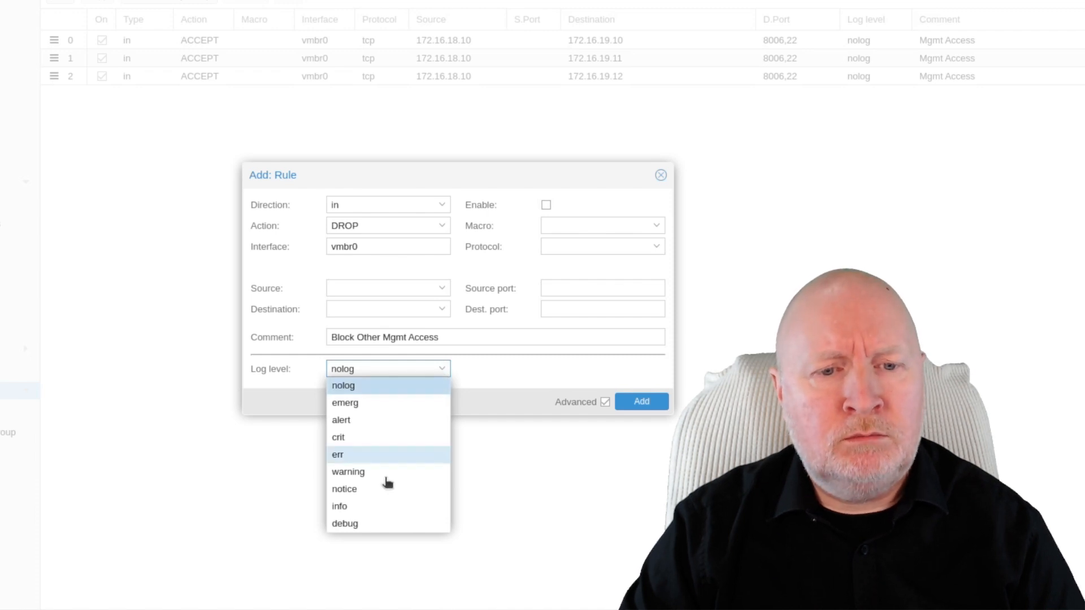
click(365, 472)
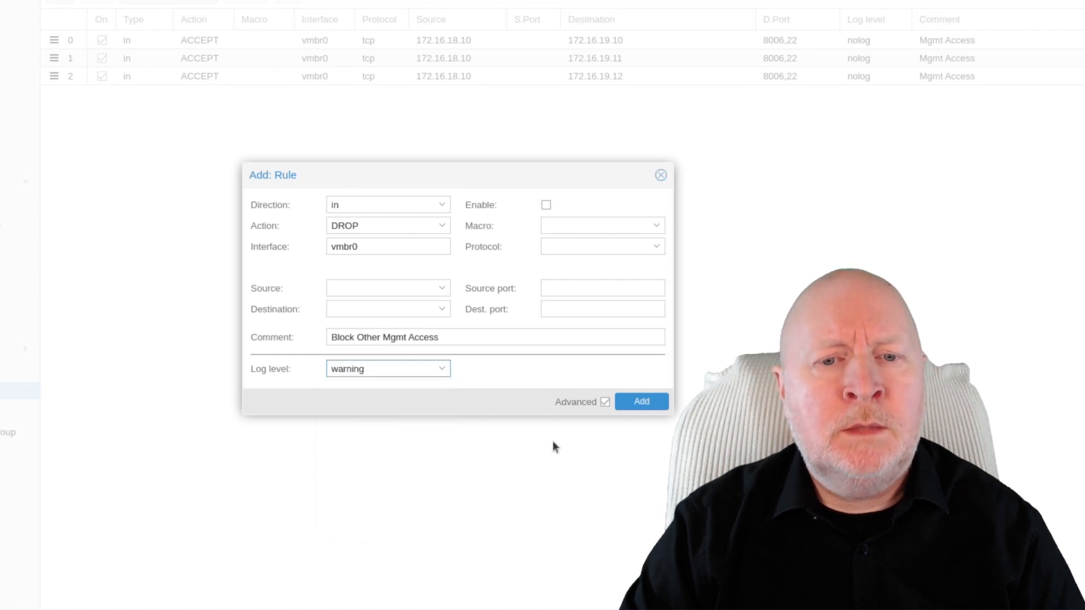
click(642, 403)
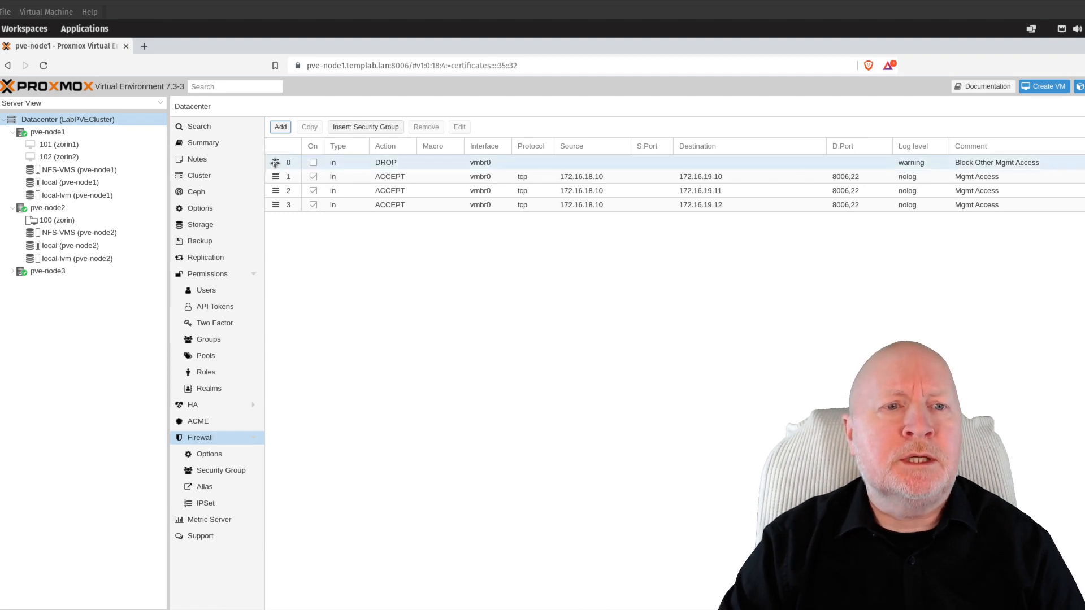
- Move the DROP rule below the three ACCEPT rules and enable it
drag(275, 163, 276, 214)
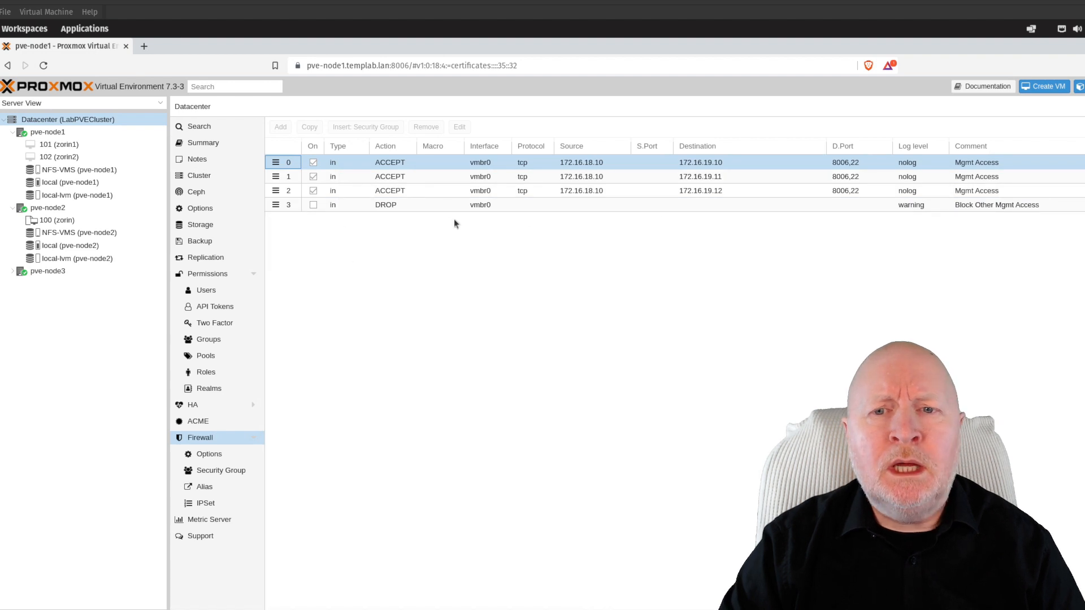
click(313, 205)
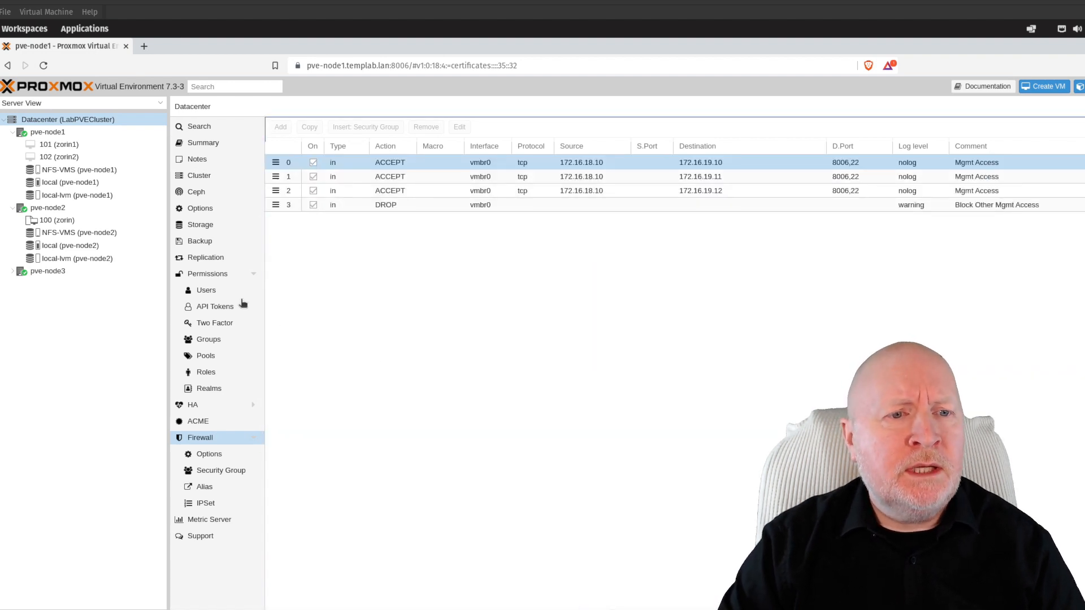
- Check web access from the management computer by viewing the Datacenter permissions, its summary, and VMs 101 and 102
click(211, 276)
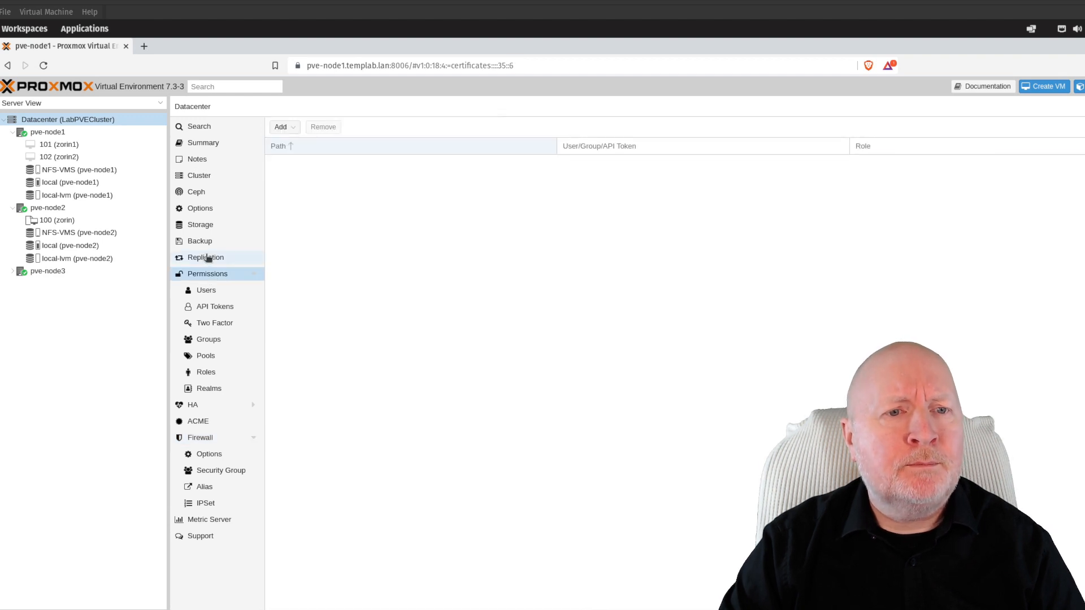
click(200, 144)
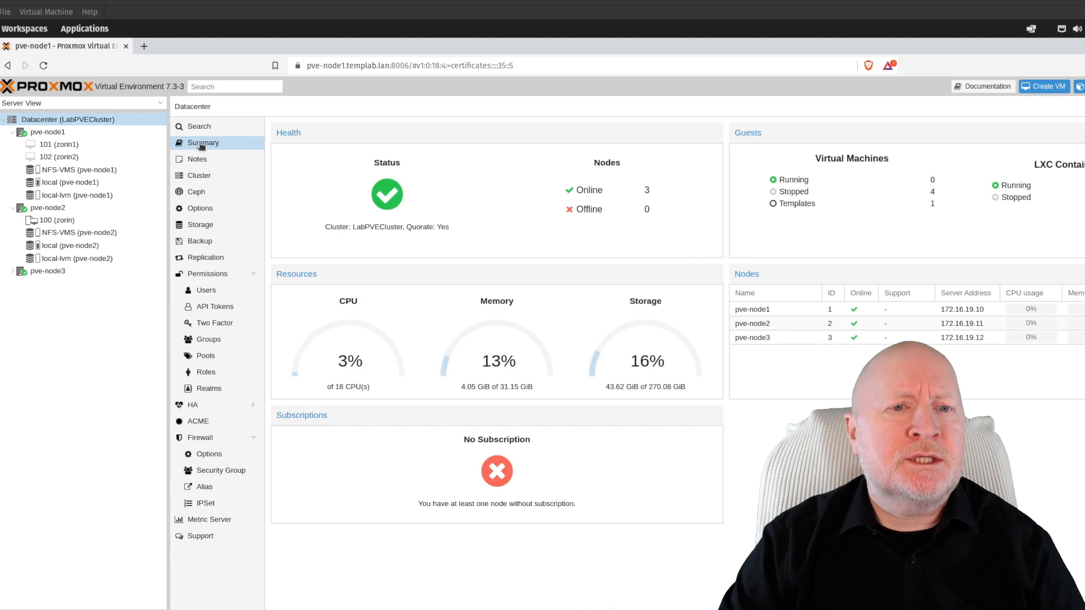
click(69, 144)
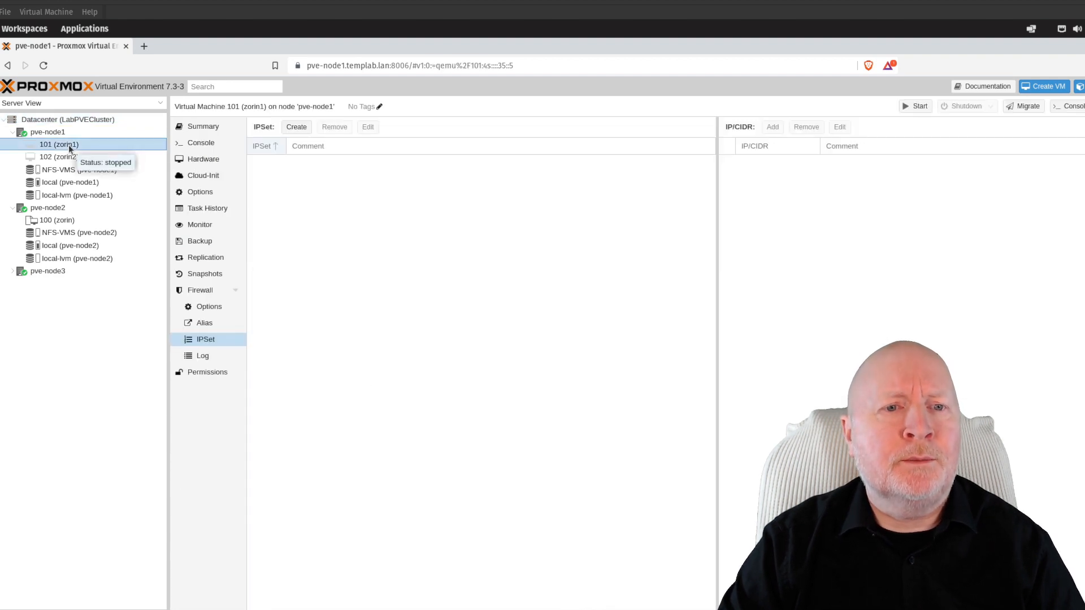
click(66, 157)
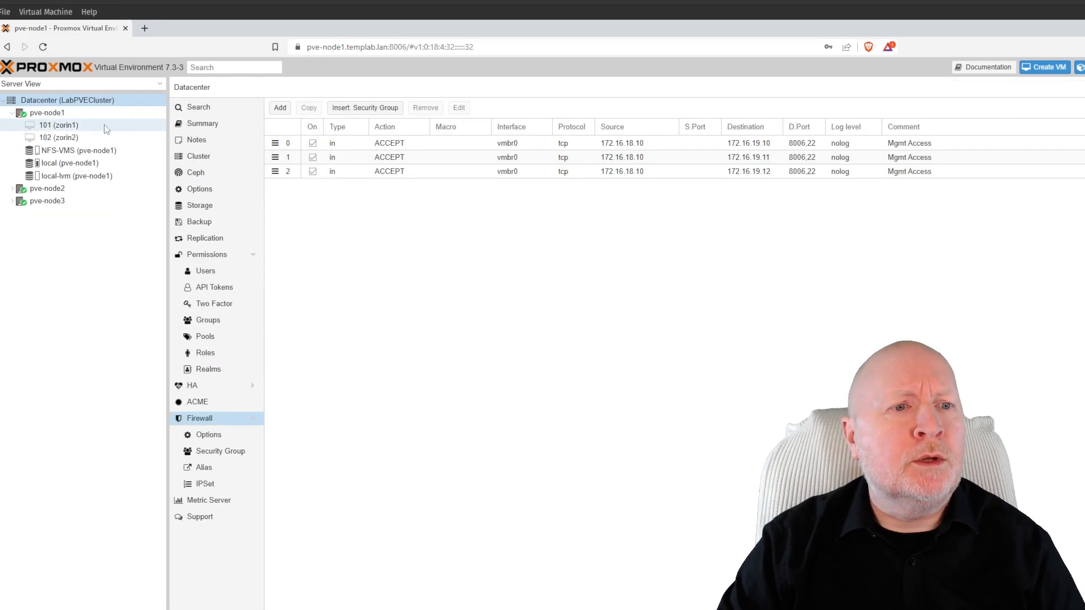
- Test web access from the other computer's browser by viewing VM 101, pve-node1, the Datacenter and the notes of pve-node2
click(84, 127)
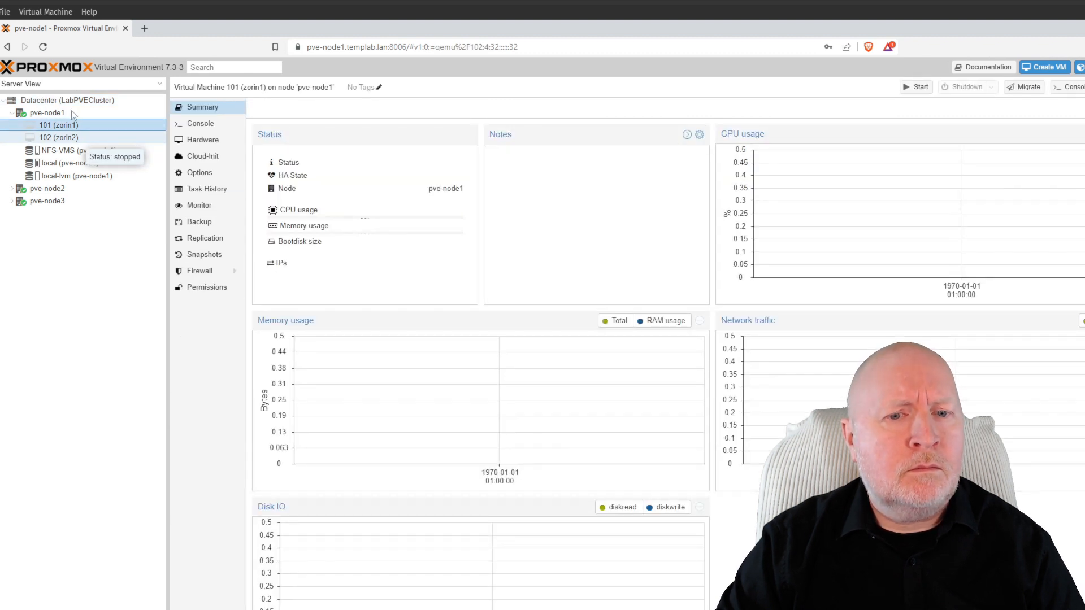
click(71, 112)
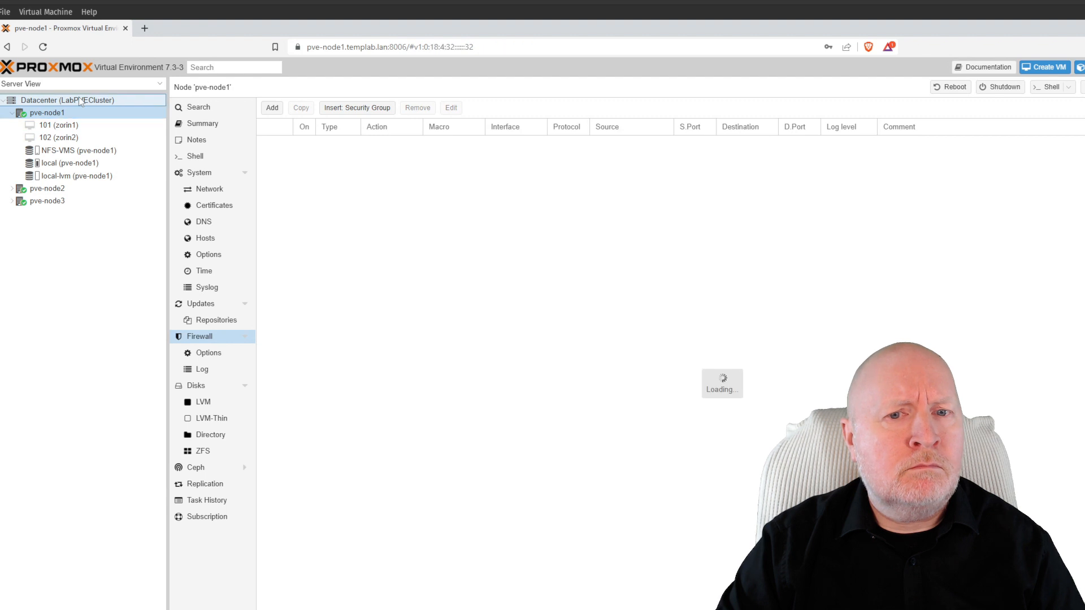
click(79, 102)
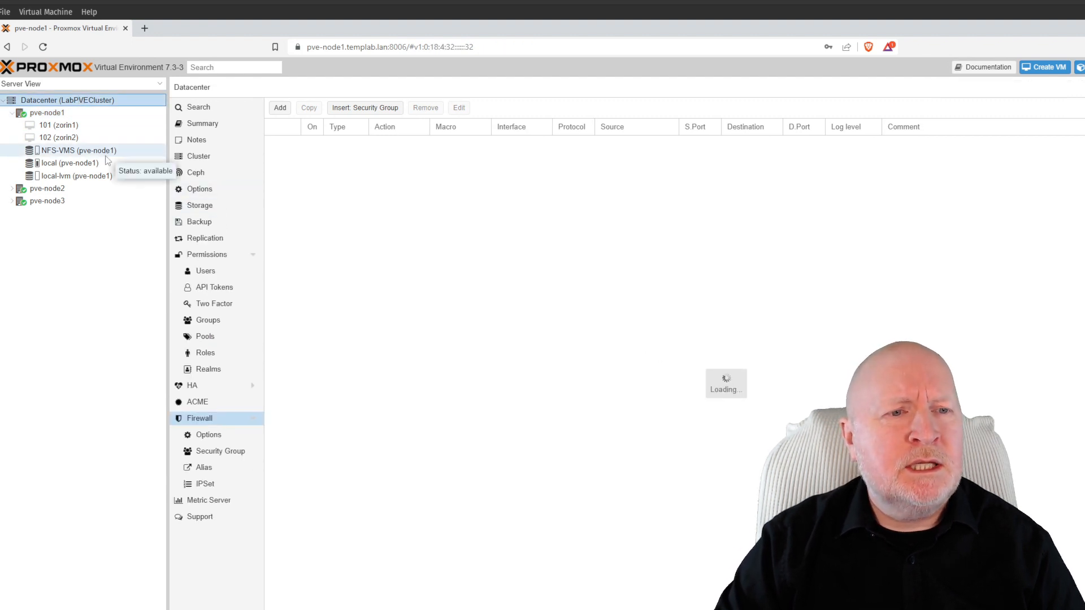
click(71, 188)
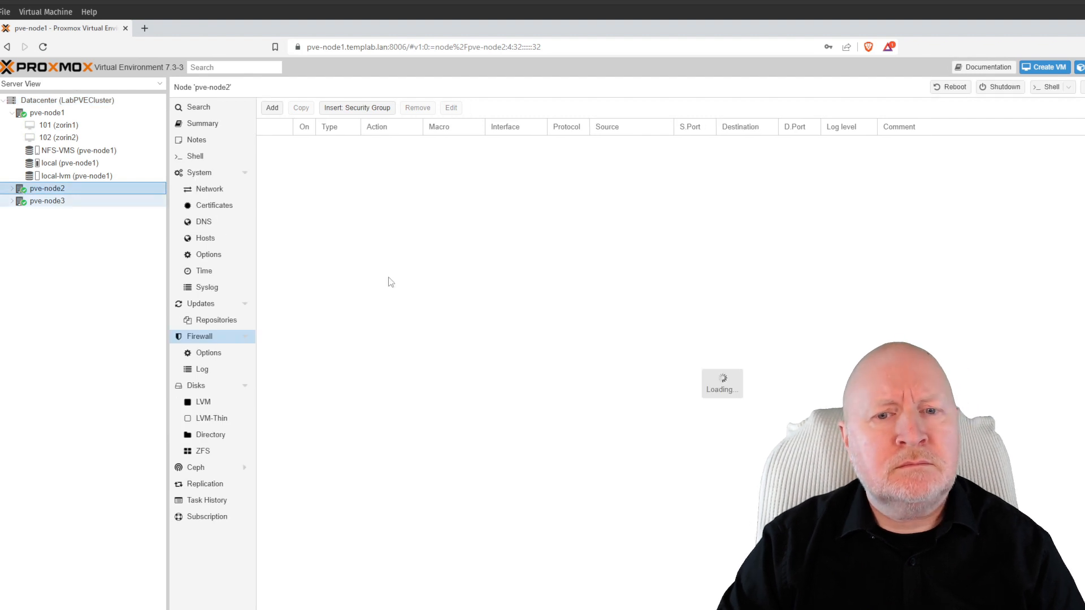
click(206, 141)
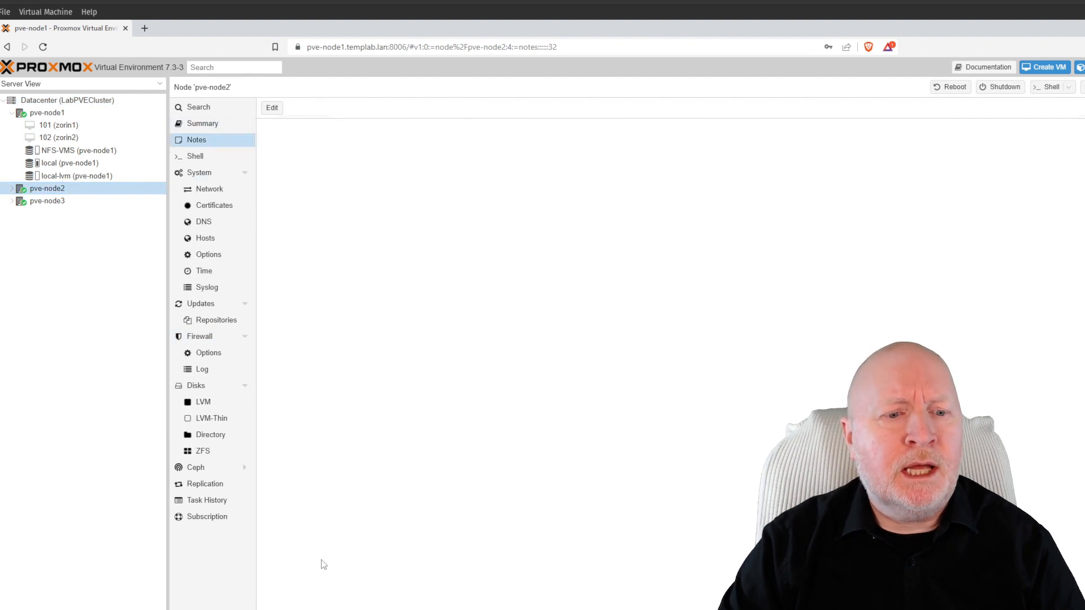
- Launch PuTTY on the other computer and try an SSH connection to pve-node1
key(super)
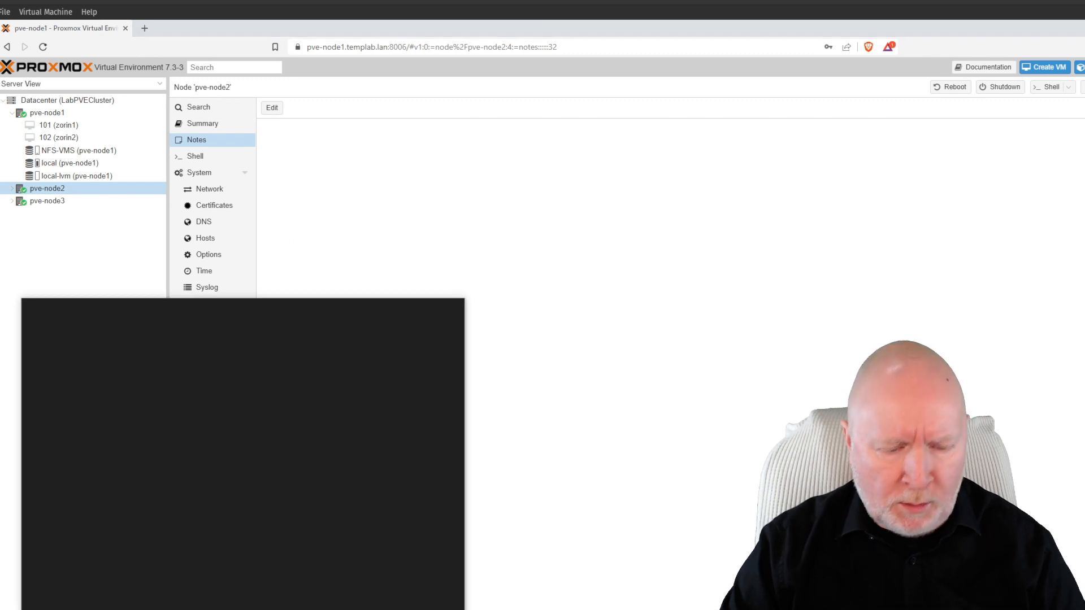
text(putt)
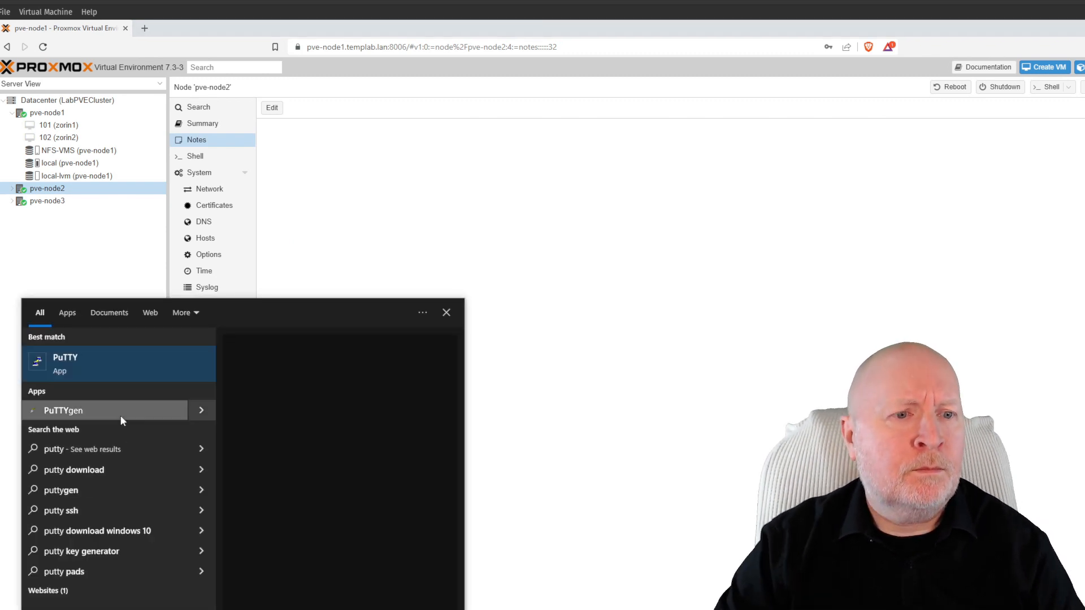
click(105, 363)
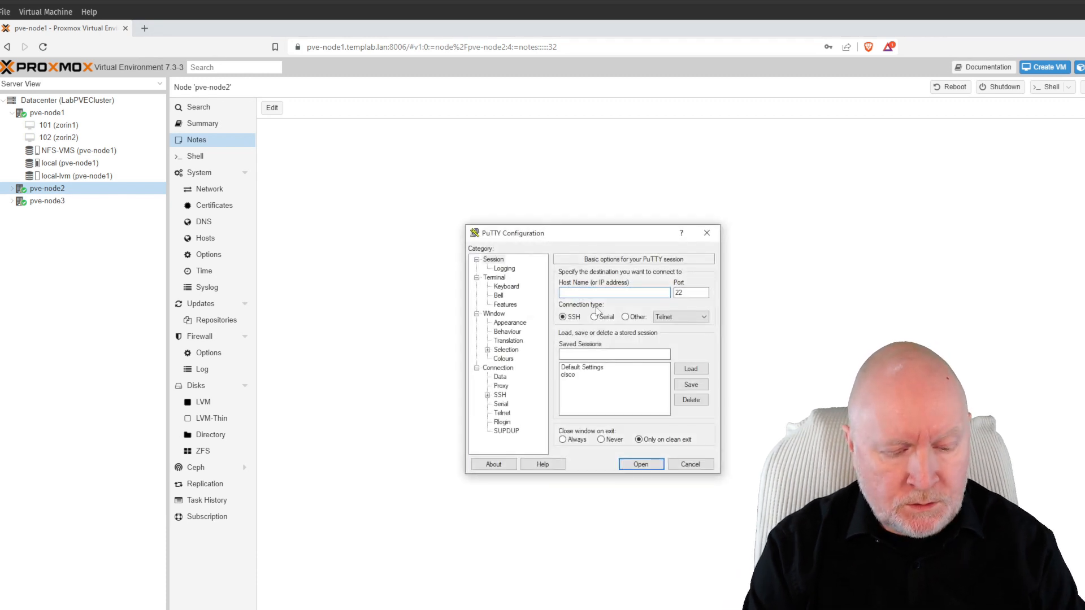
text(pve-)
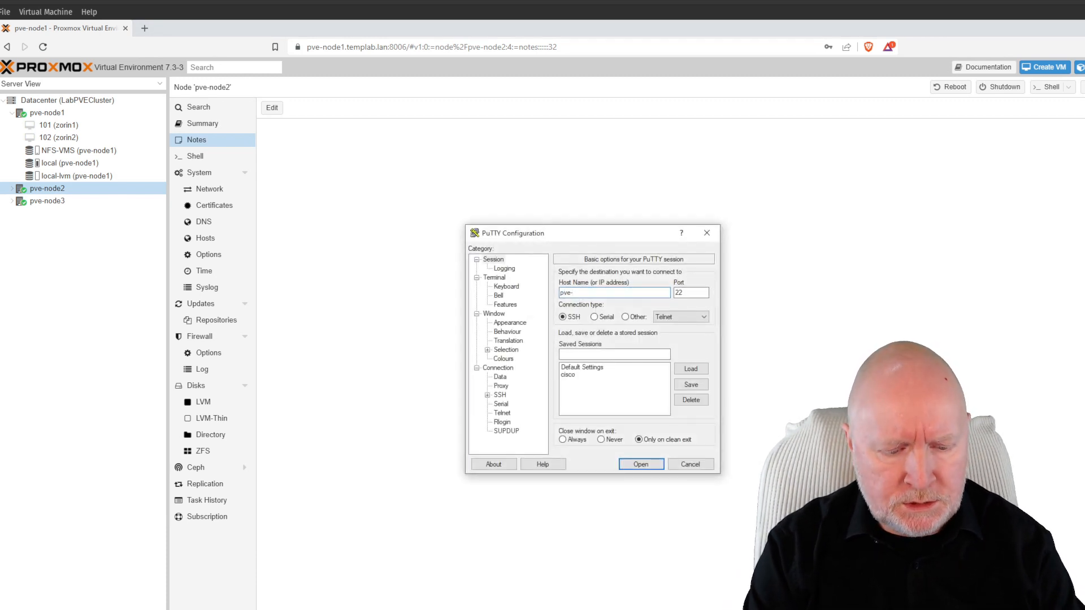
text(node1)
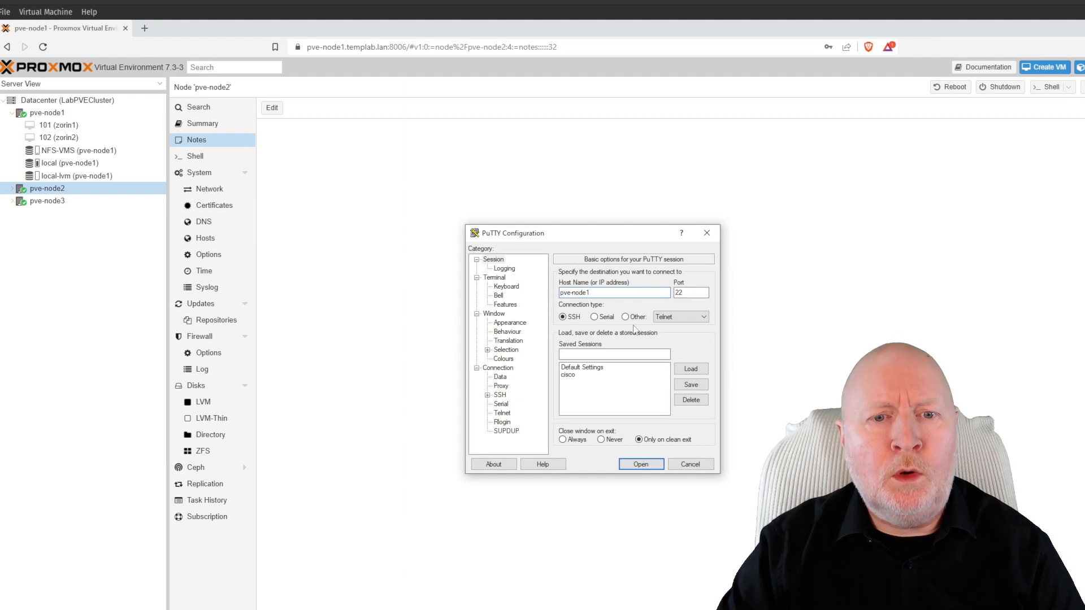
click(637, 465)
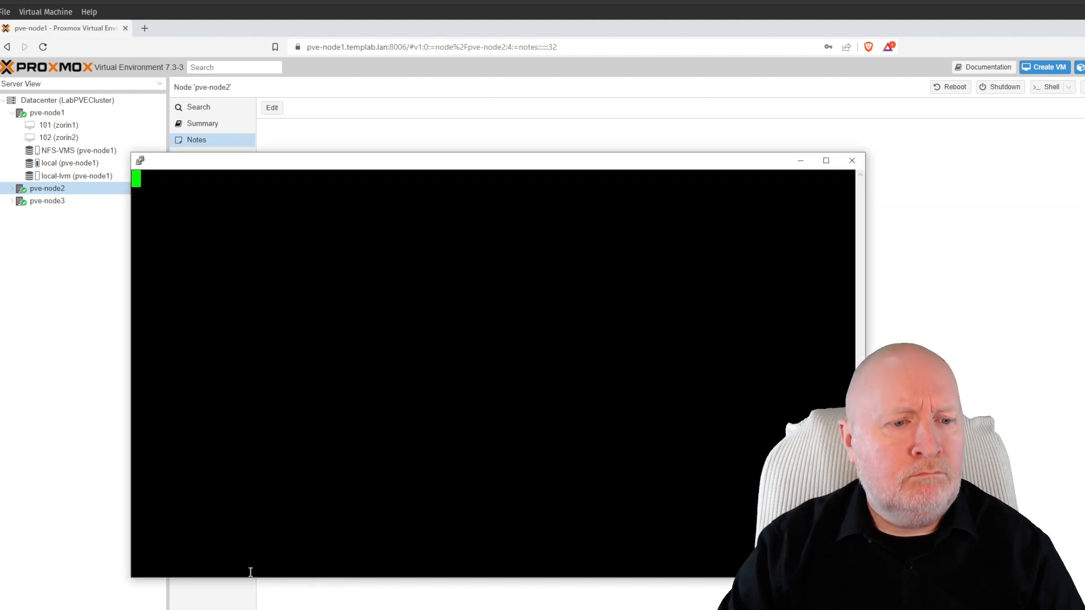
- Open a Command Prompt on the other computer and ping pve-node1
text(cmd)
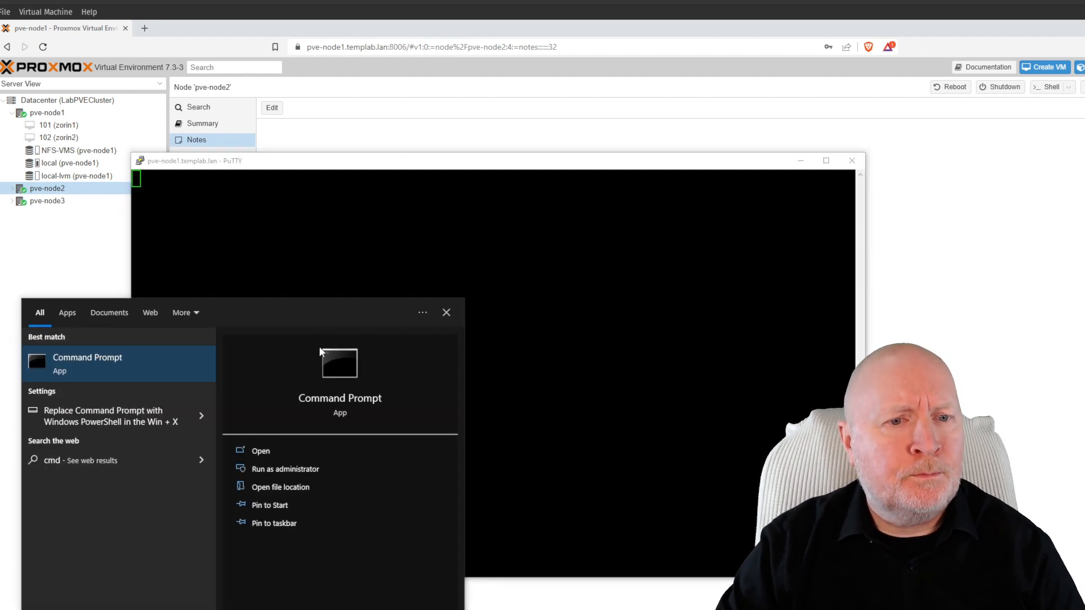
key(Return)
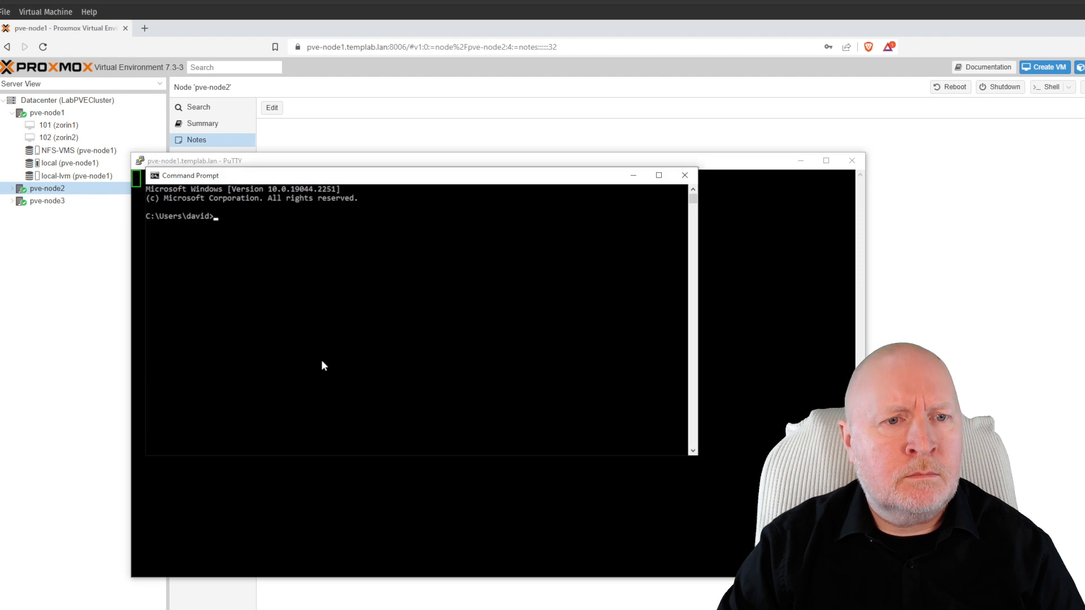
text(ping pve-node1)
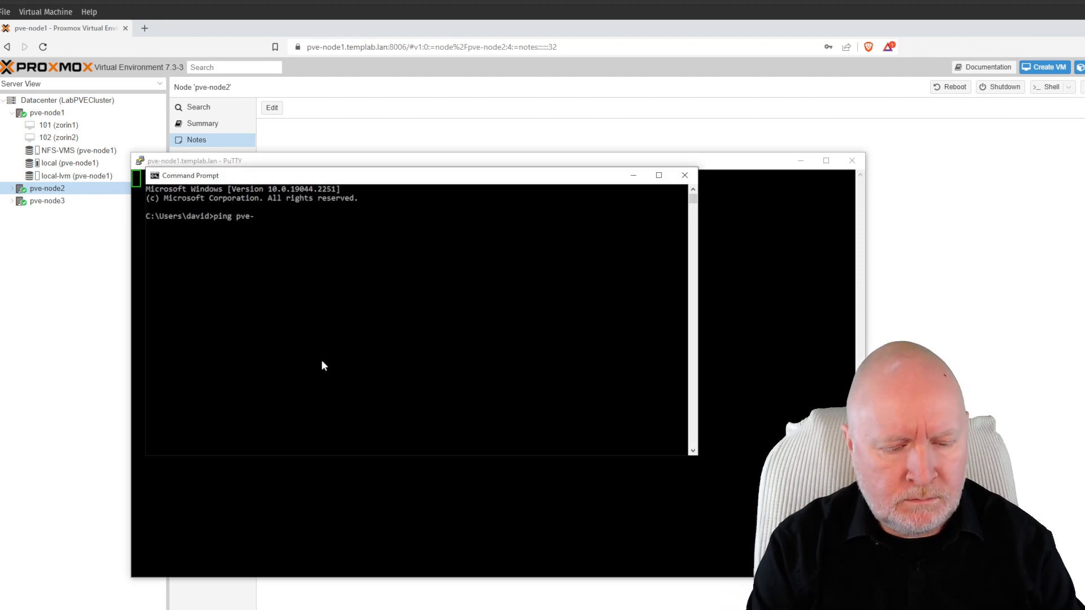
key(Return)
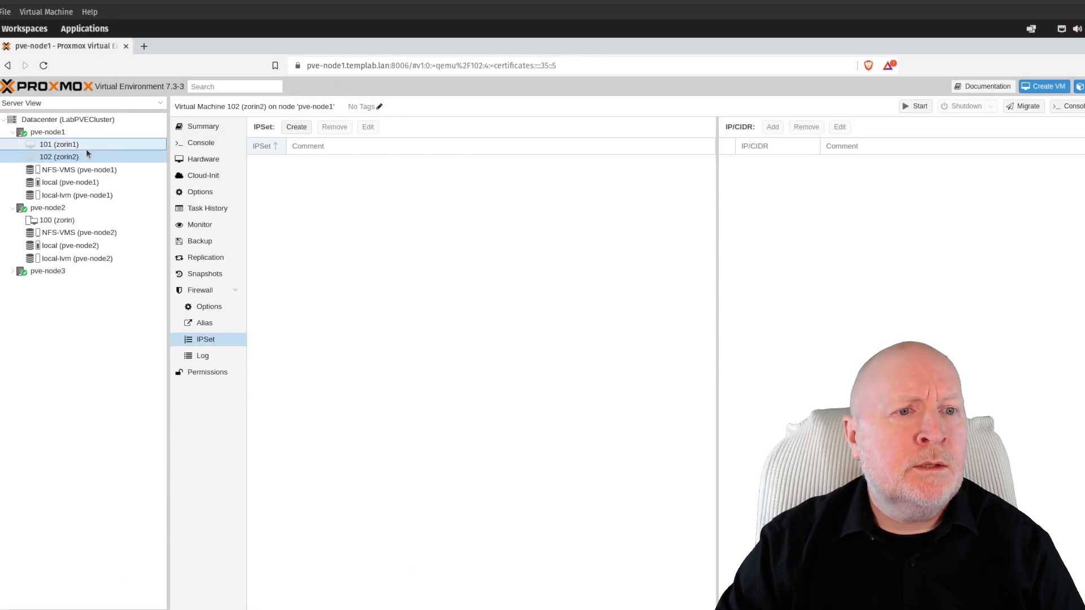
- Return to the management computer's browser and view VM 101, the Datacenter summary and the Datacenter firewall rules
click(86, 148)
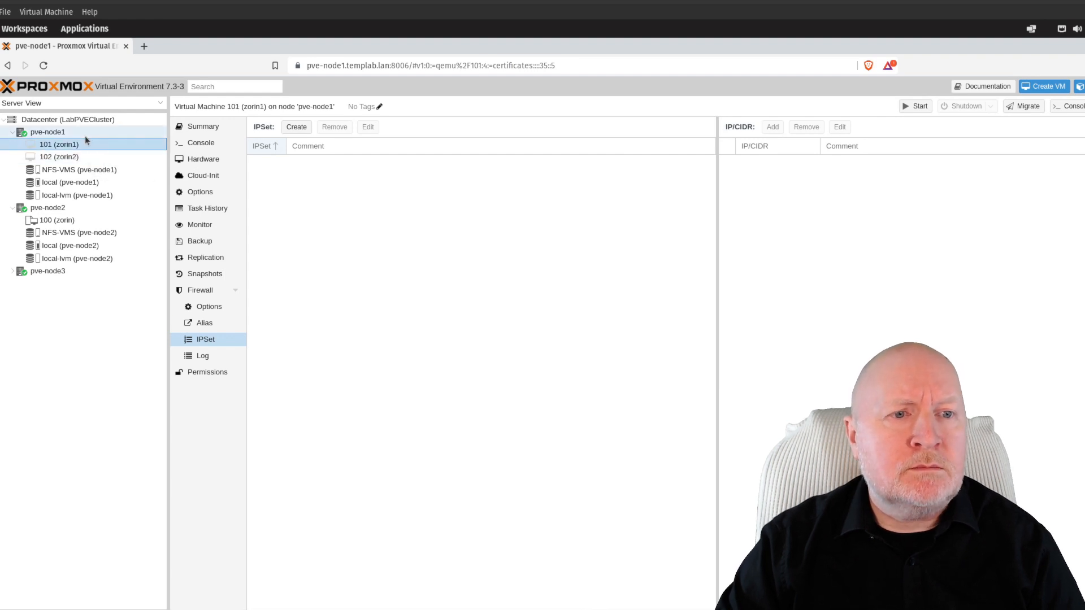
click(90, 120)
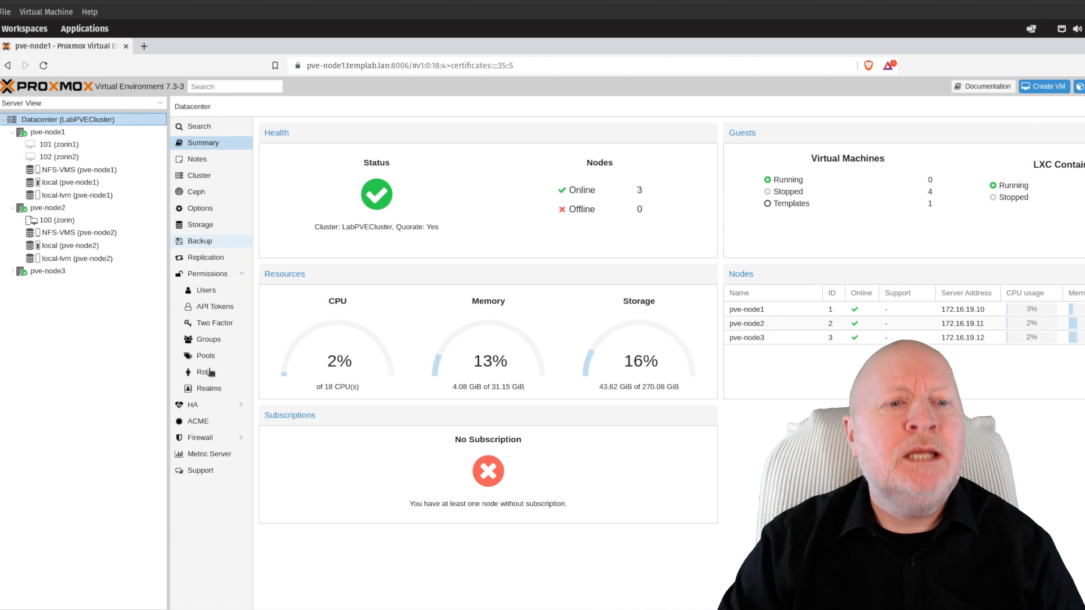
click(232, 440)
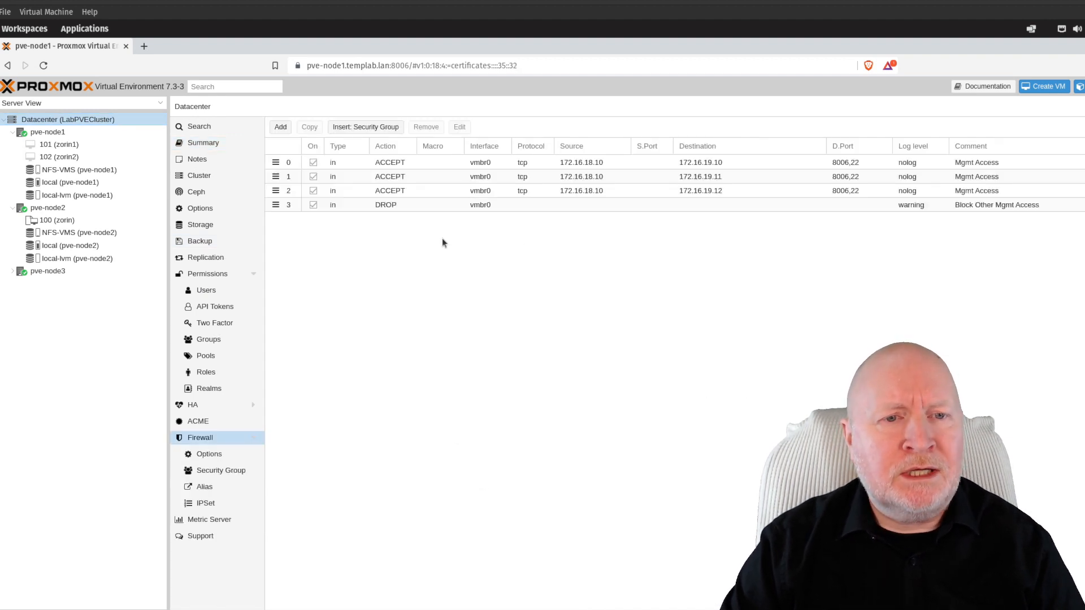
- View the pve-node2 node and the options of VM 100 on it
click(357, 204)
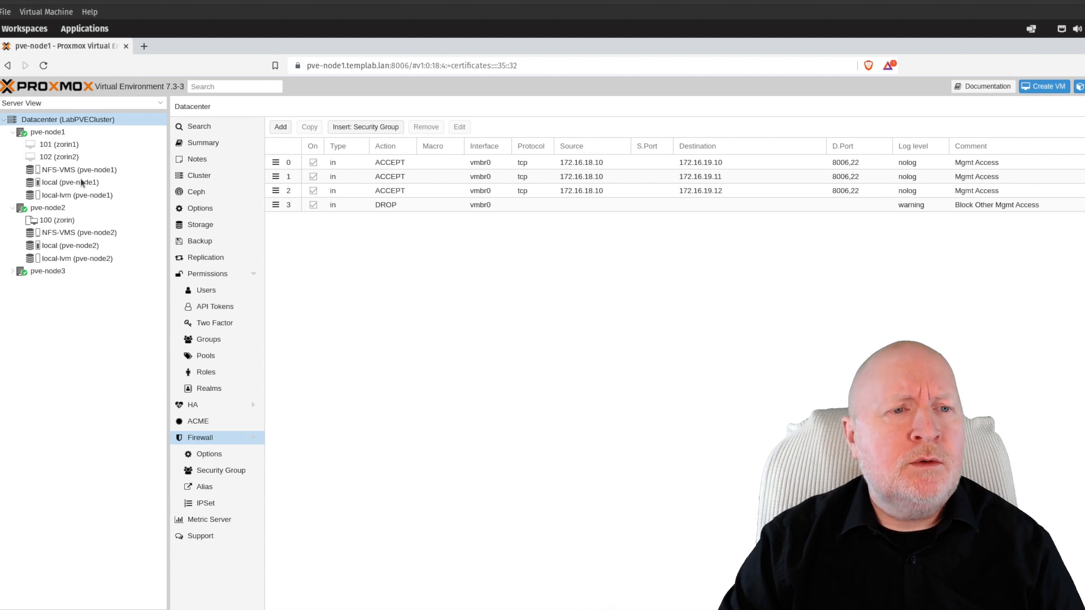
click(63, 209)
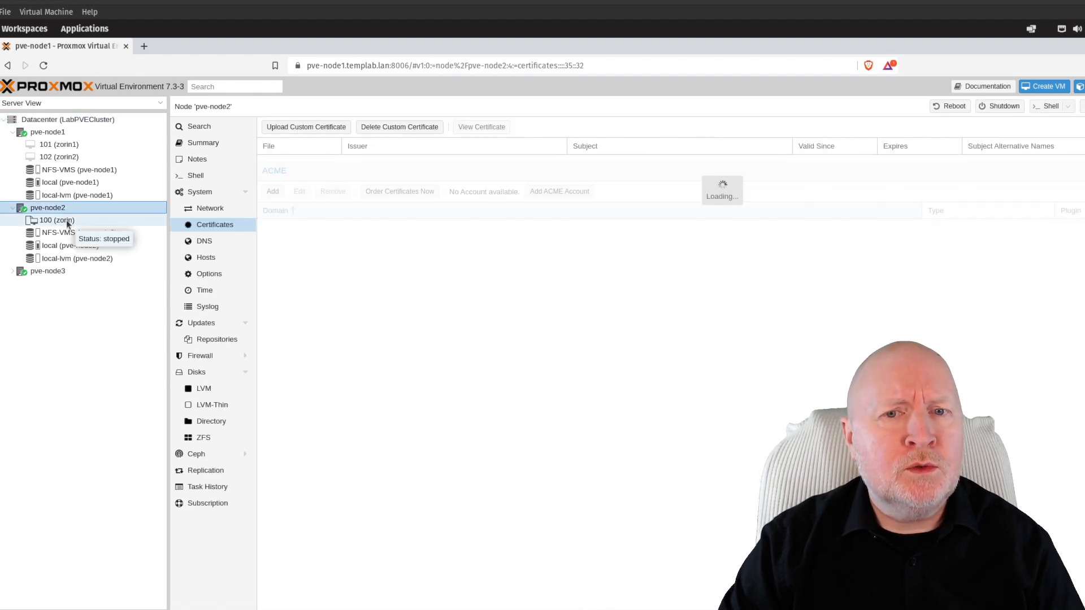
click(66, 220)
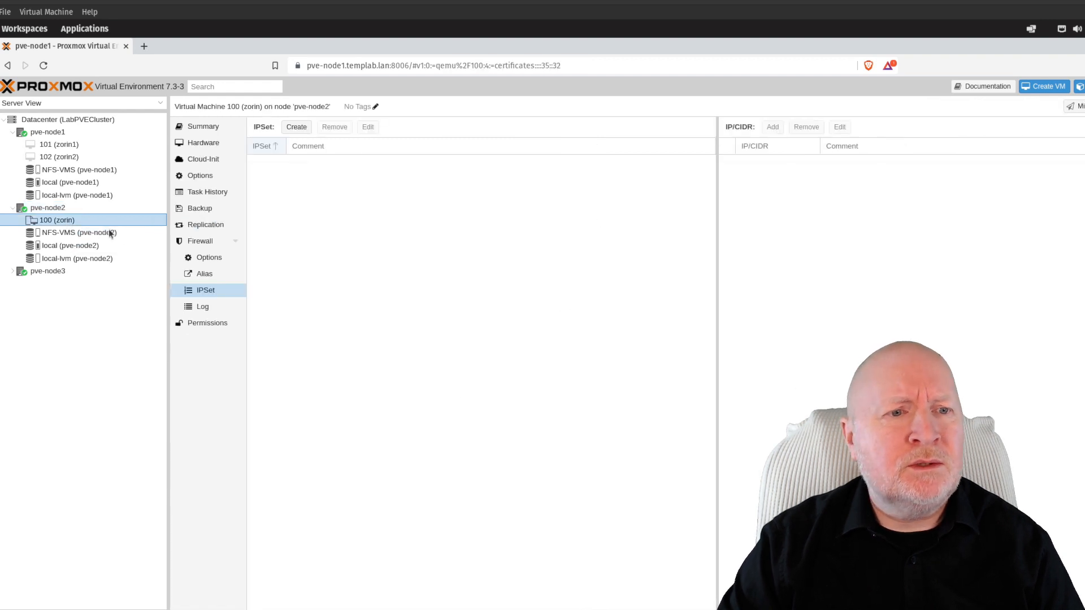
click(209, 178)
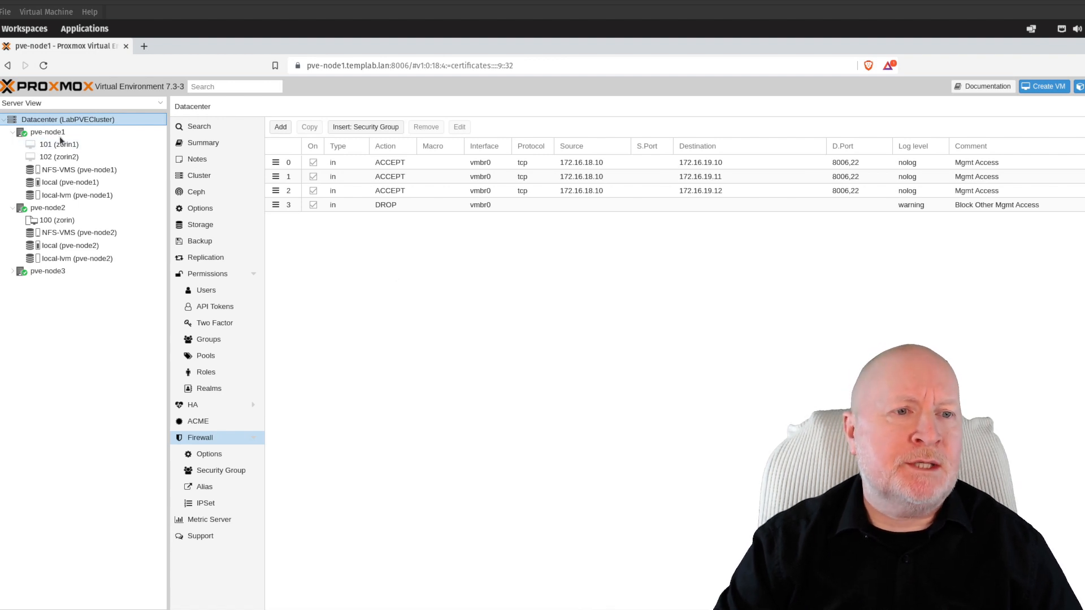
- Start an inbound ACCEPT rule in the Datacenter firewall for interface vmbr0, with source 172.16.19.10 and destination 172.16.19.11
click(281, 128)
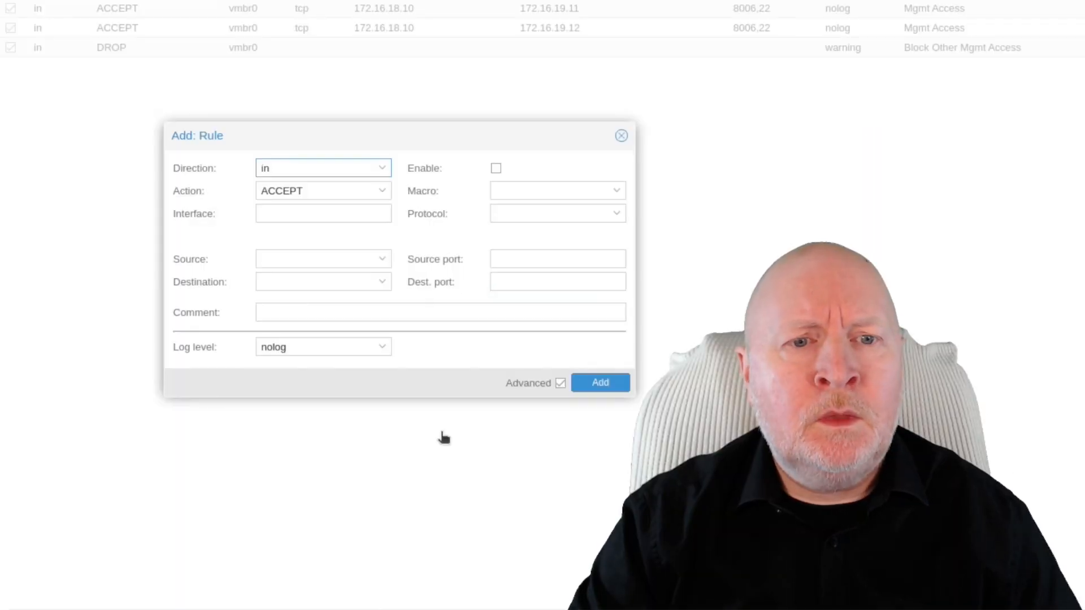
click(310, 215)
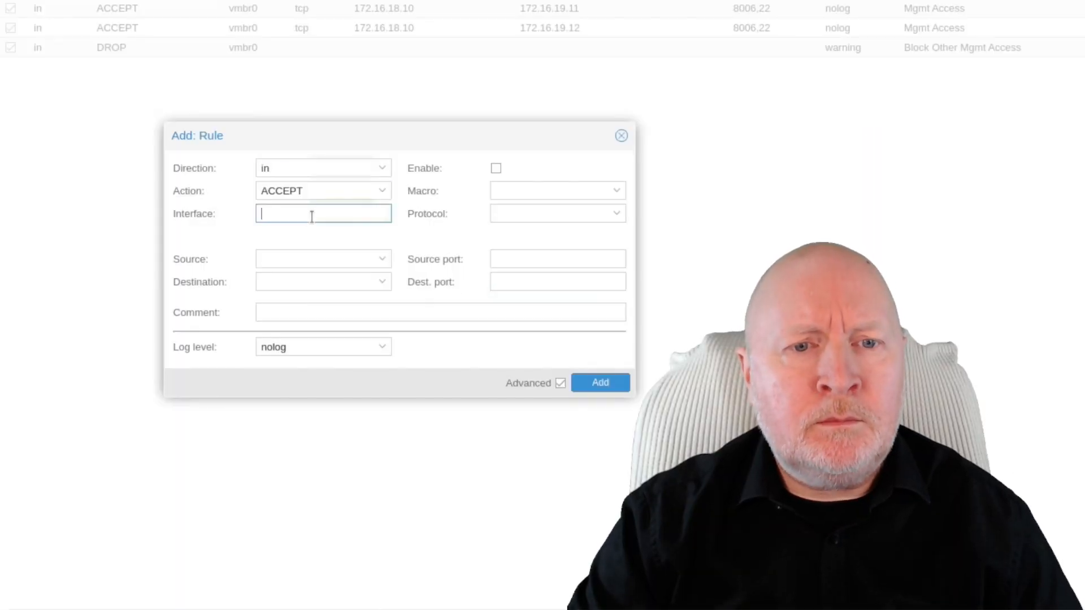
text(vmb)
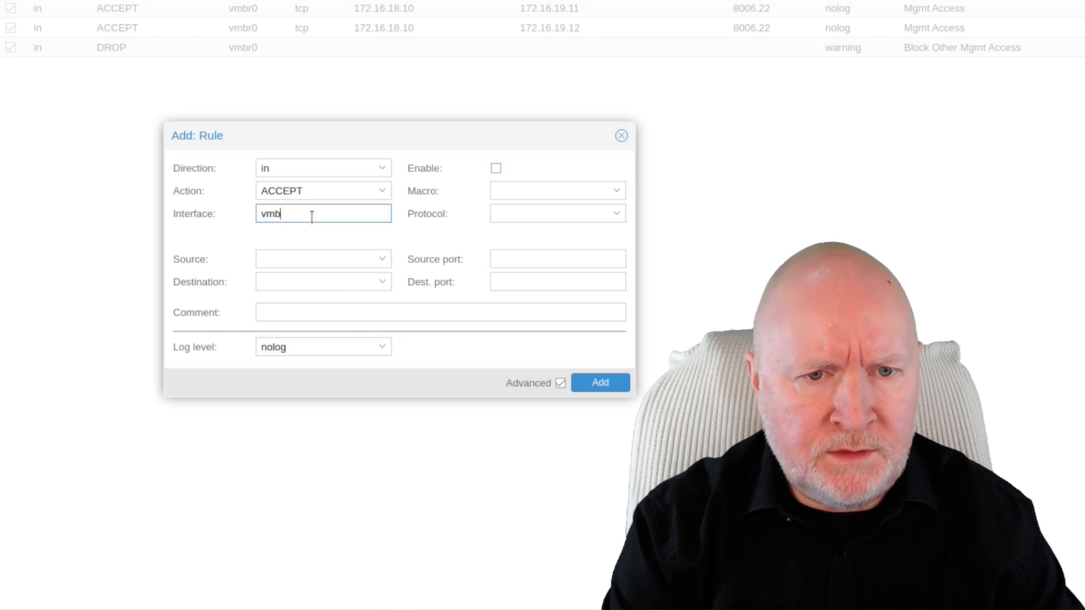
text(r0)
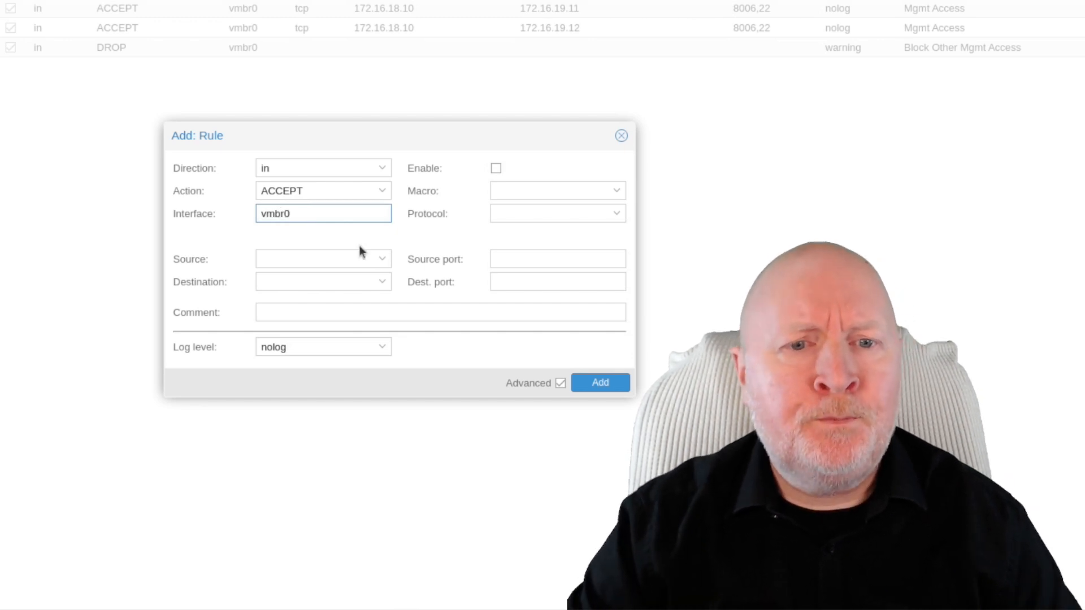
click(343, 262)
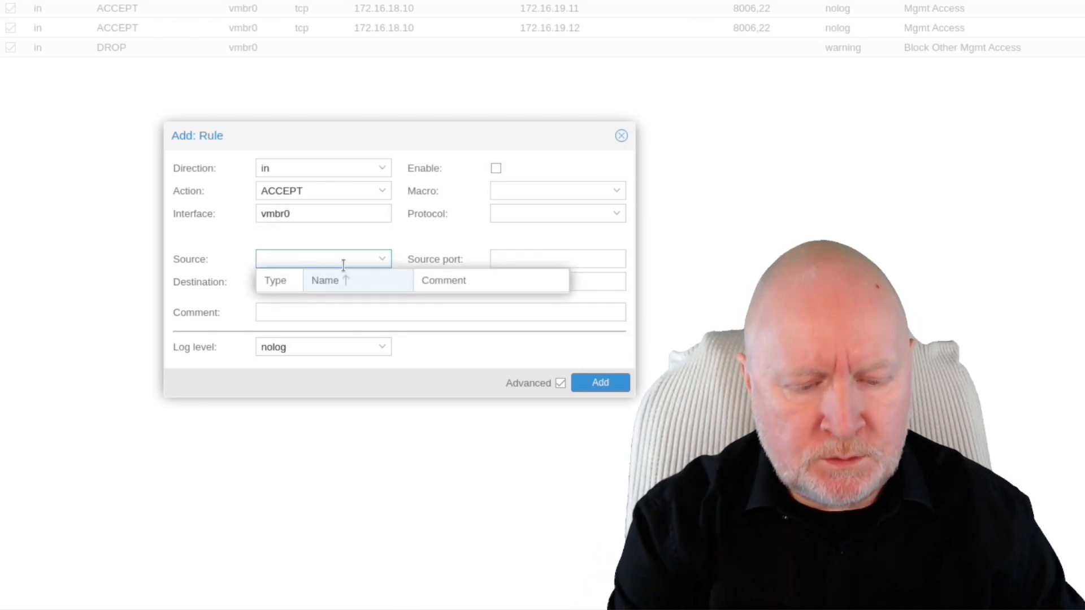
text(172.1)
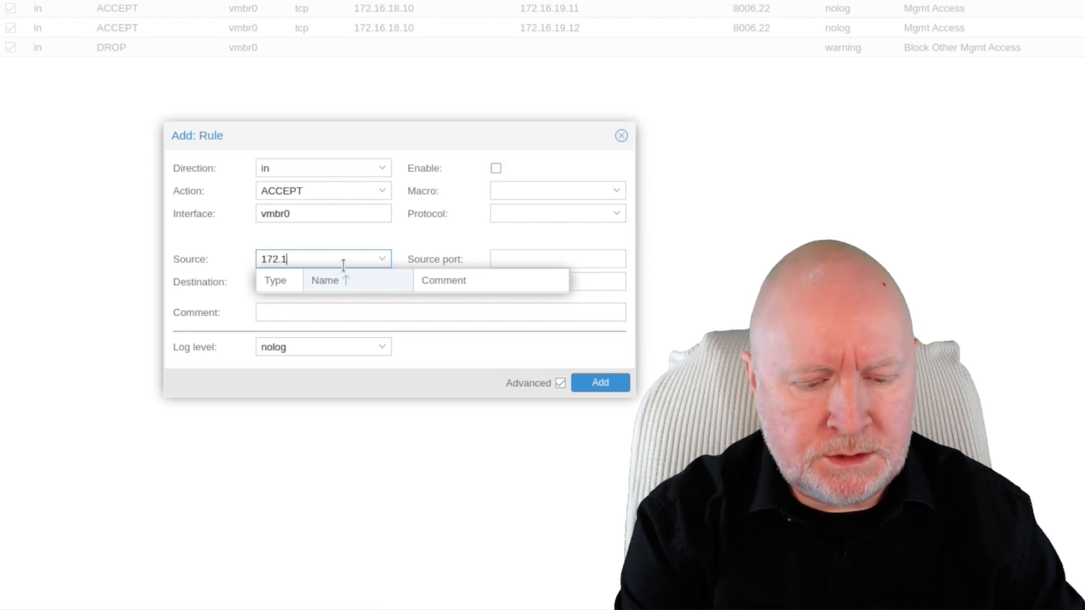
text(6.19.10)
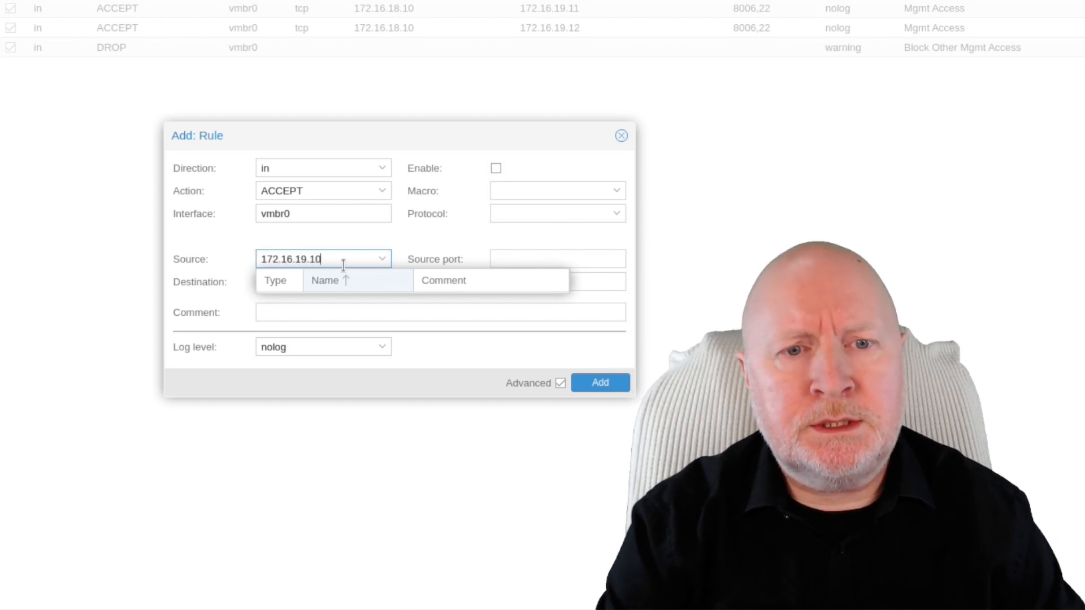
click(488, 314)
click(331, 277)
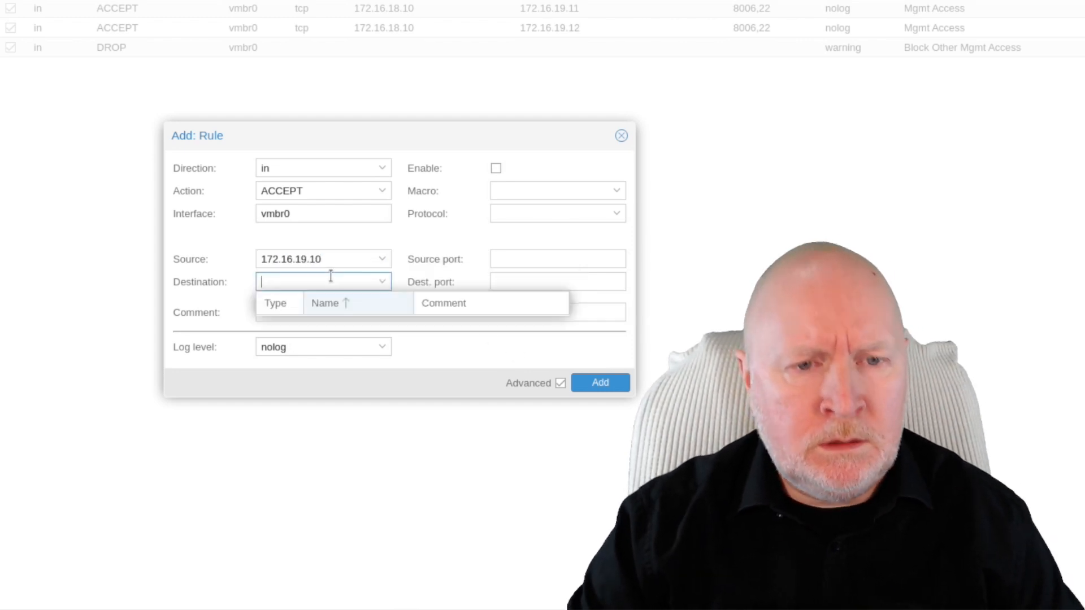
text(172.1)
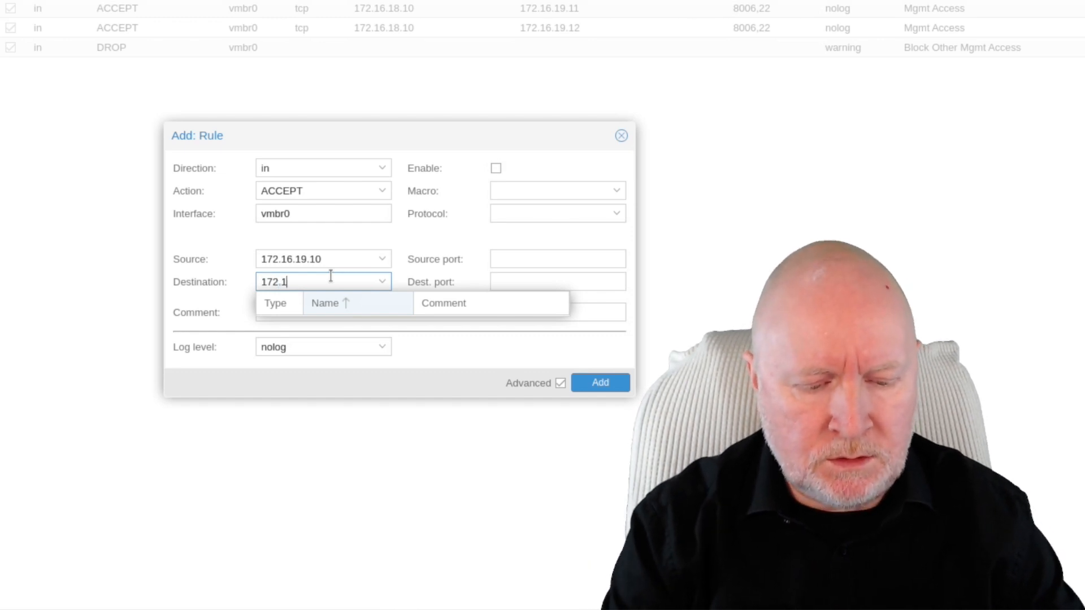
text(6.19.)
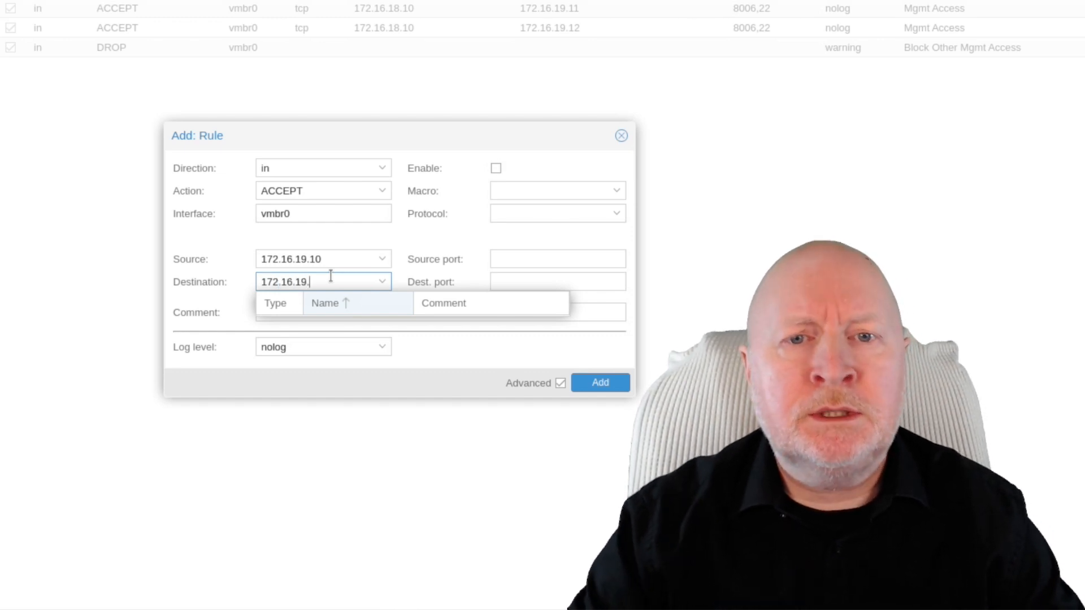
text(11)
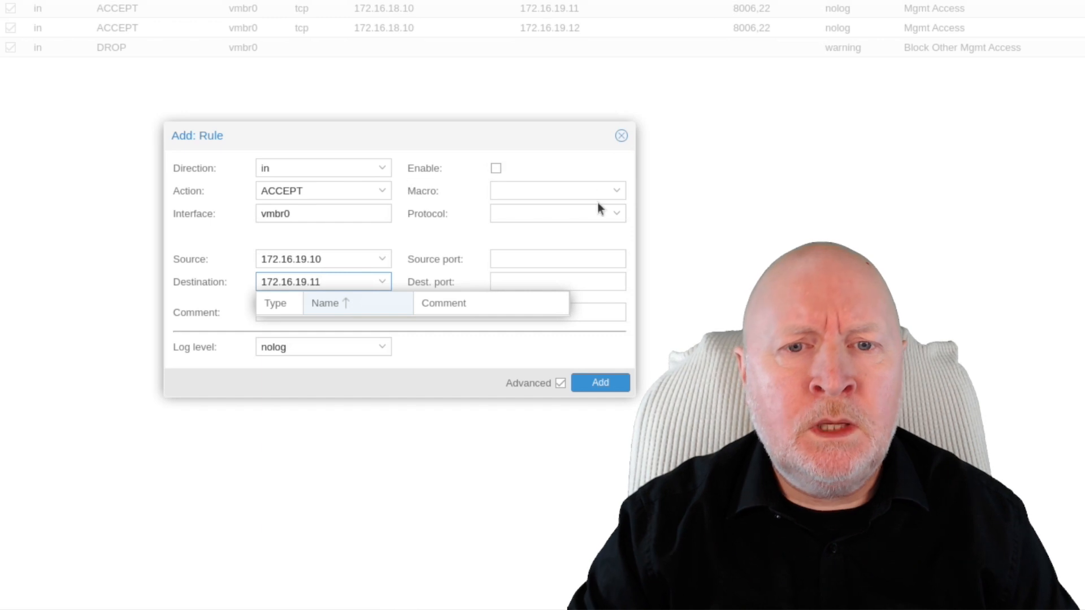
- Set the new rule's protocol to tcp and its destination ports to 8006,22
click(525, 215)
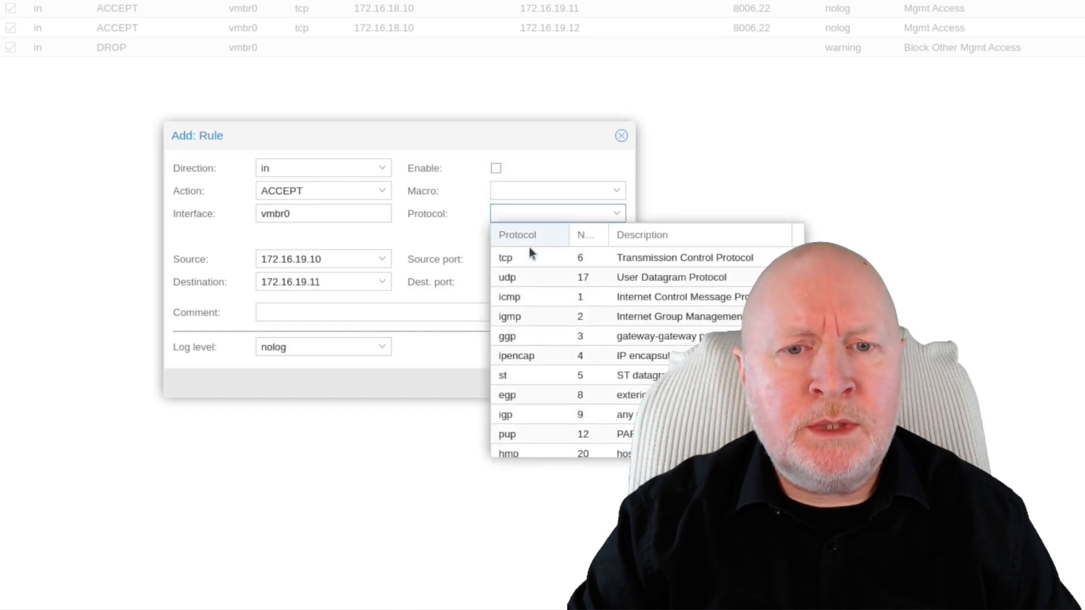
click(529, 258)
click(509, 280)
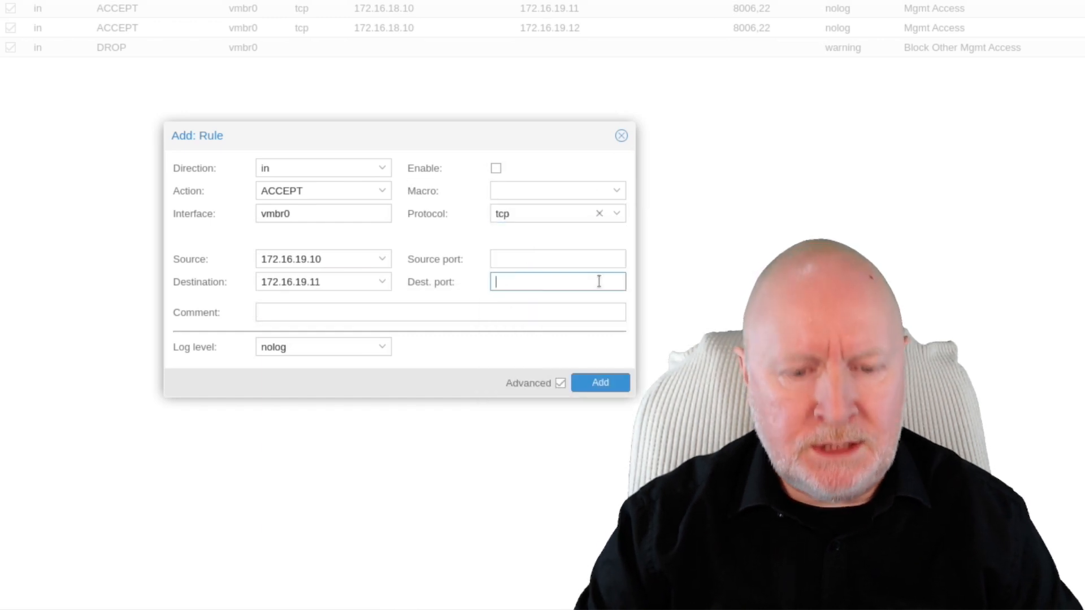
text(800)
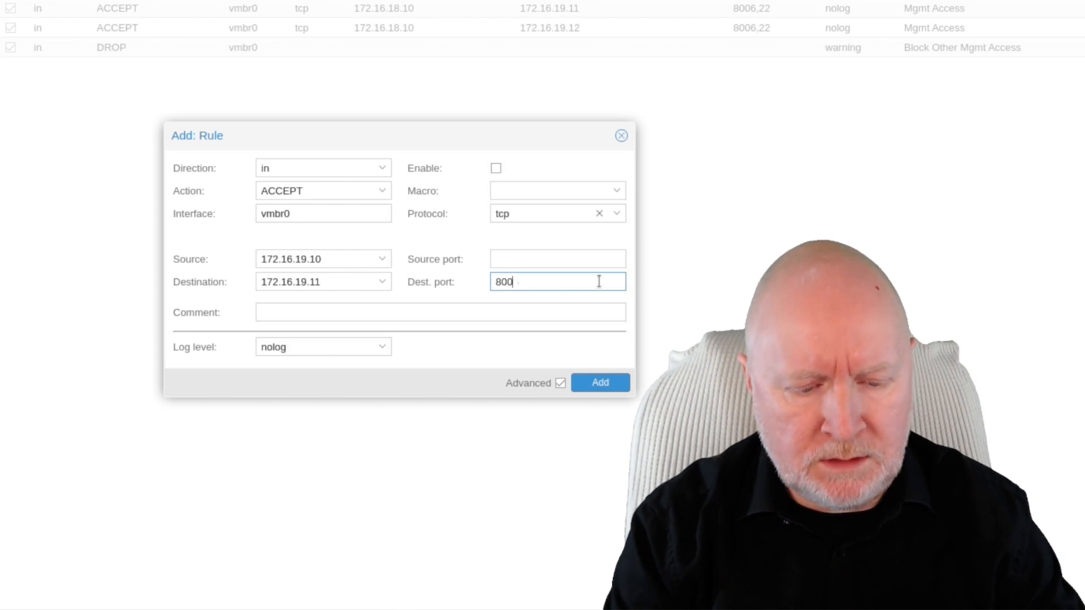
text(6,)
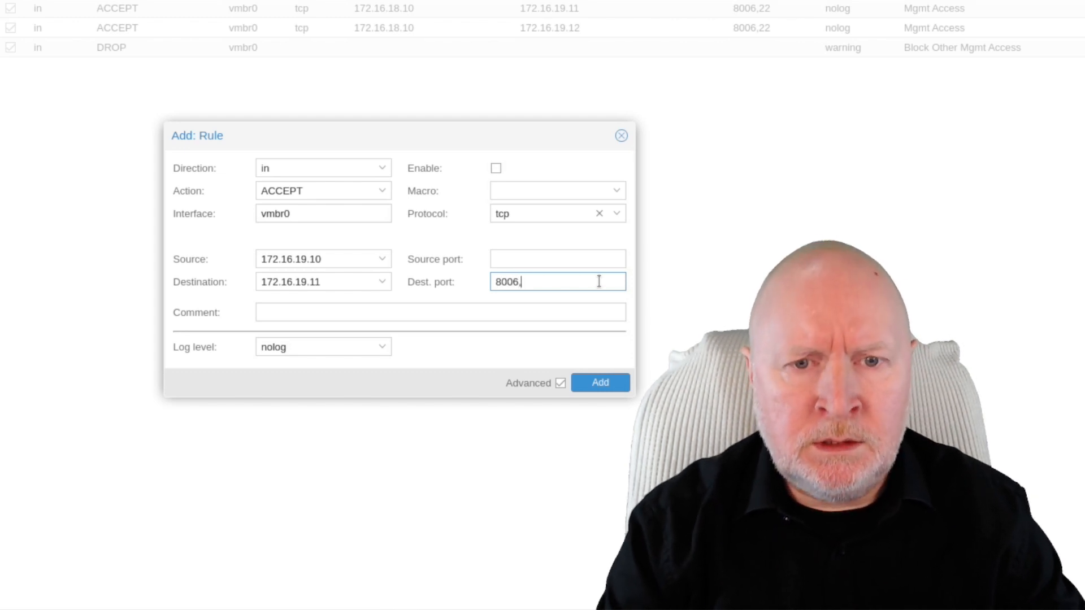
text(22)
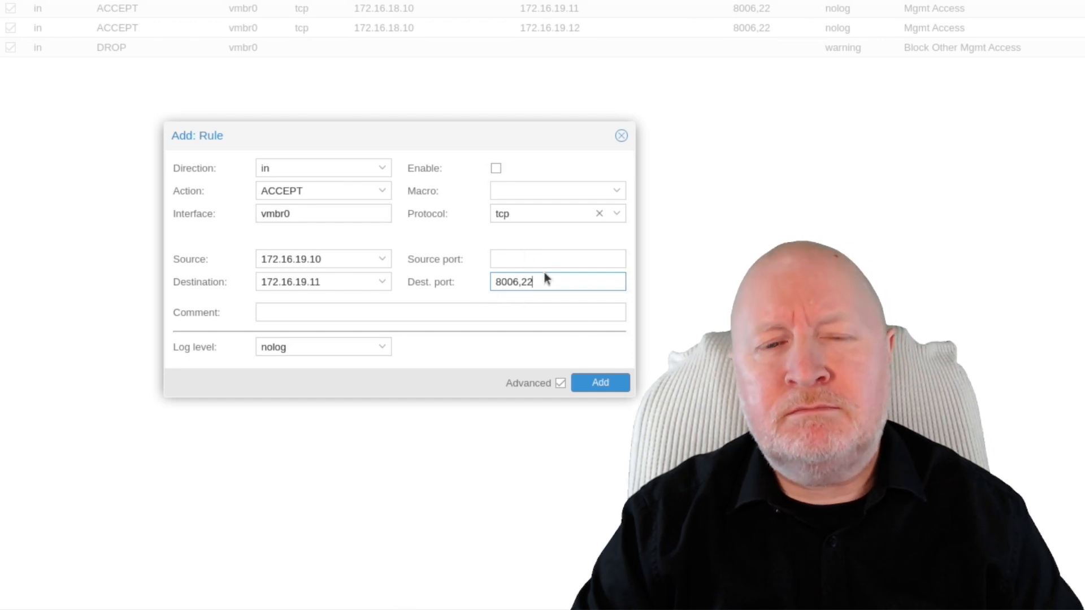
- Comment the rule "Local Hypervisor Access" and add it to the Datacenter firewall
click(435, 307)
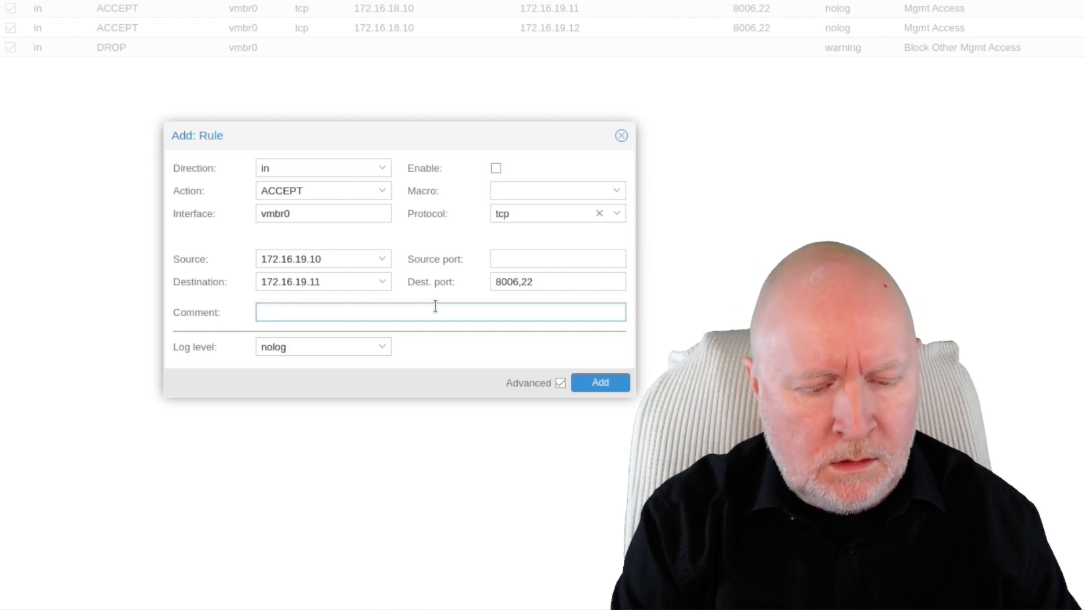
text(Local H)
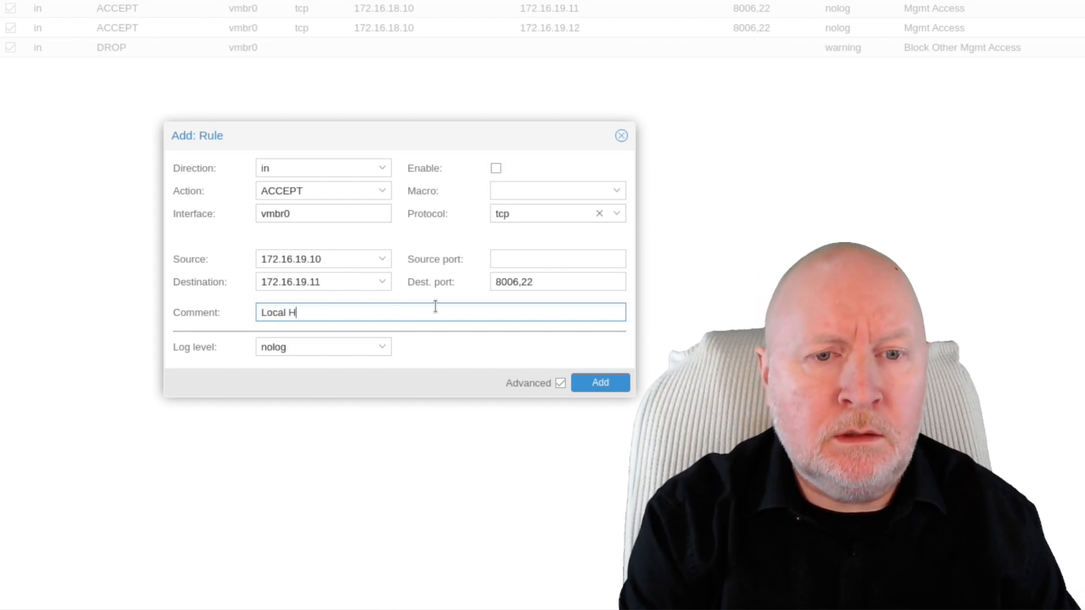
text(yerviso)
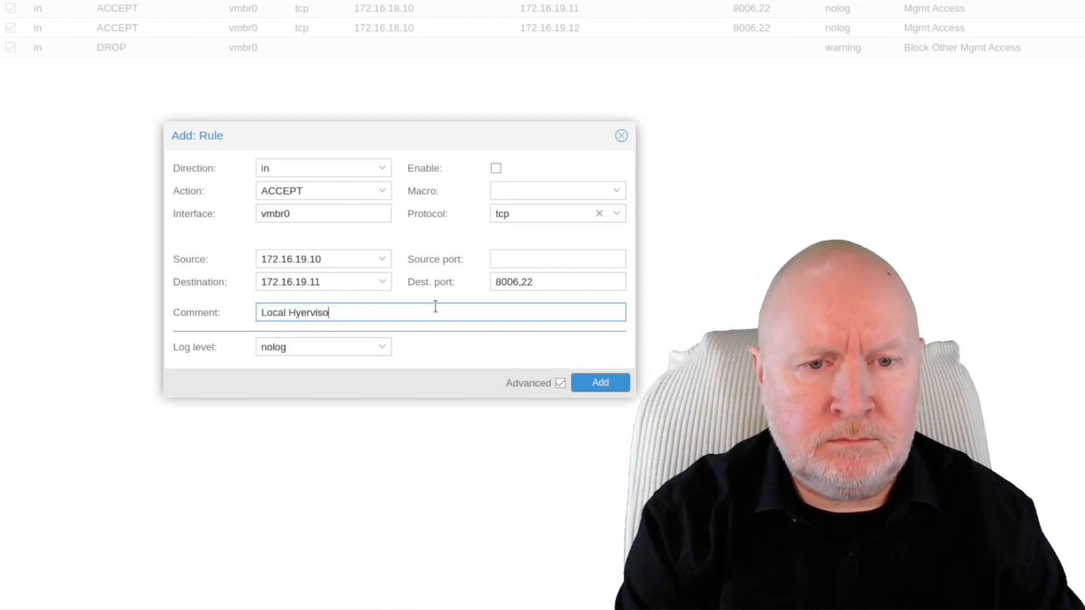
text(r Access)
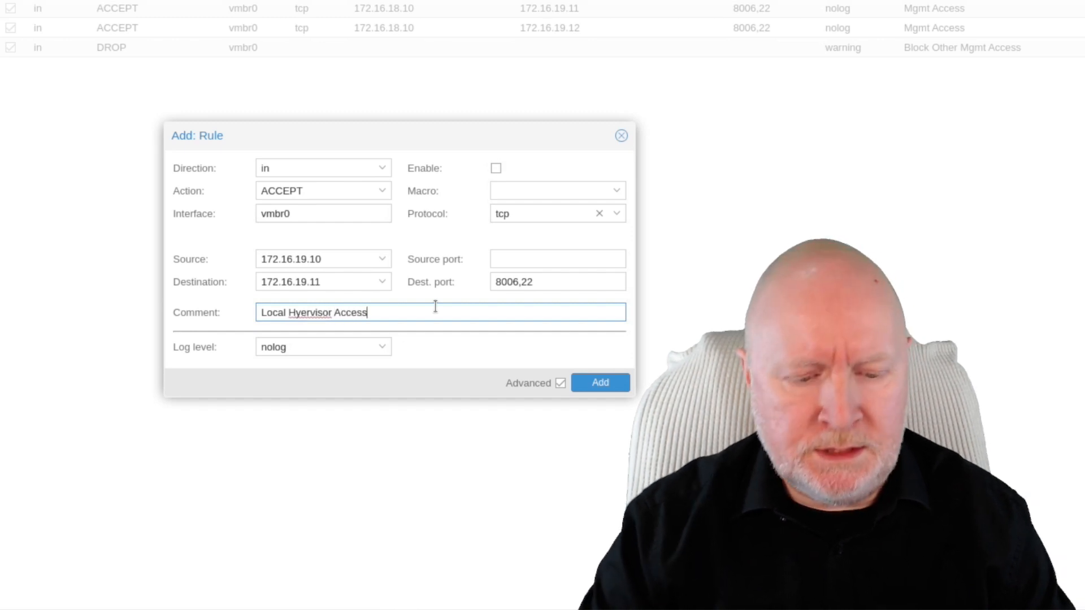
key(Left)
key(Left)
key(Left)
key(Left)
key(Left)
key(Left)
key(Left)
key(Left)
key(Left)
key(Left)
key(Left)
key(Left)
key(Left)
key(Left)
key(Left)
key(Left)
key(Left)
key(Left)
key(Left)
key(Left)
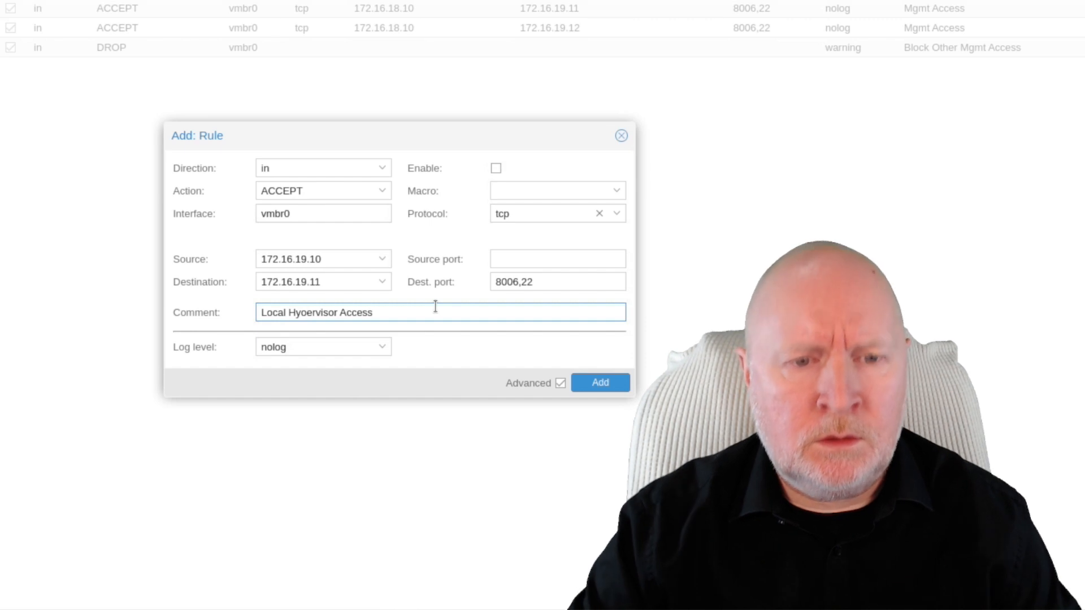
key(BackSpace)
text(p)
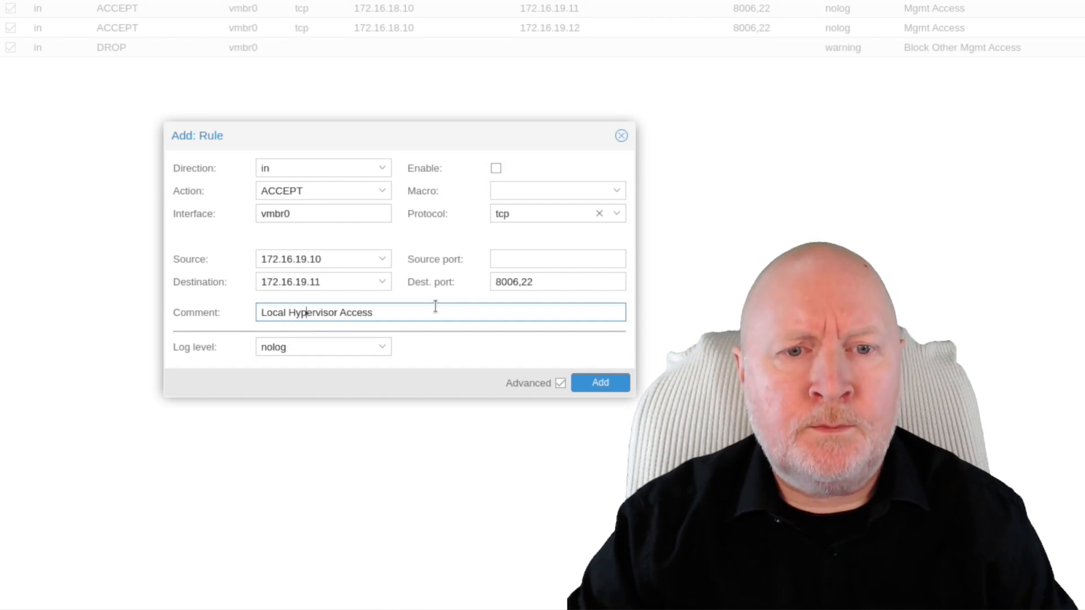
click(579, 377)
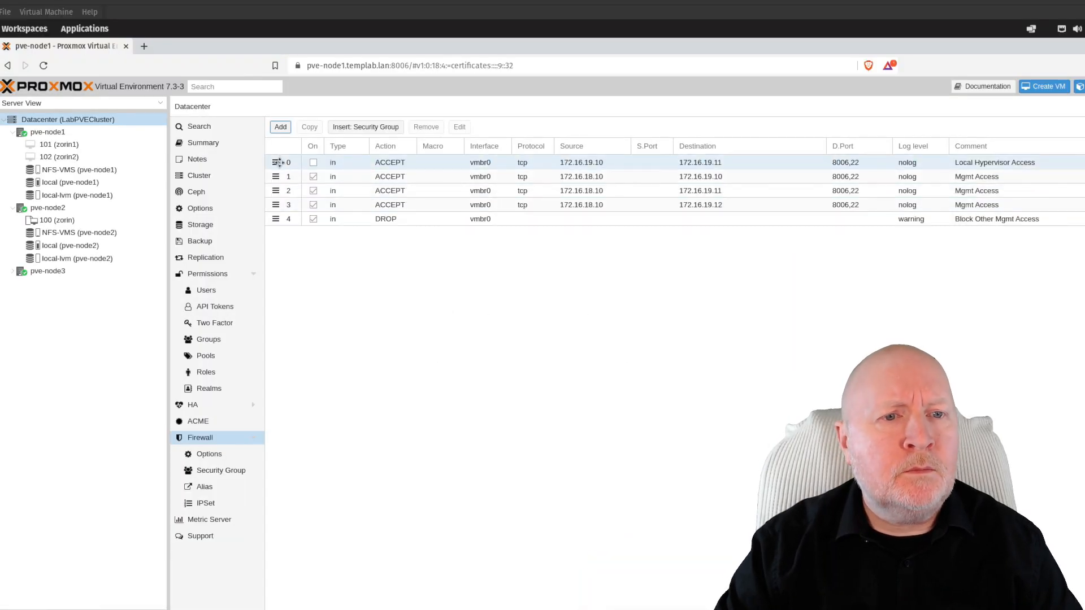
- Move the Local Hypervisor Access rule to just above the DROP rule and enable it
click(279, 162)
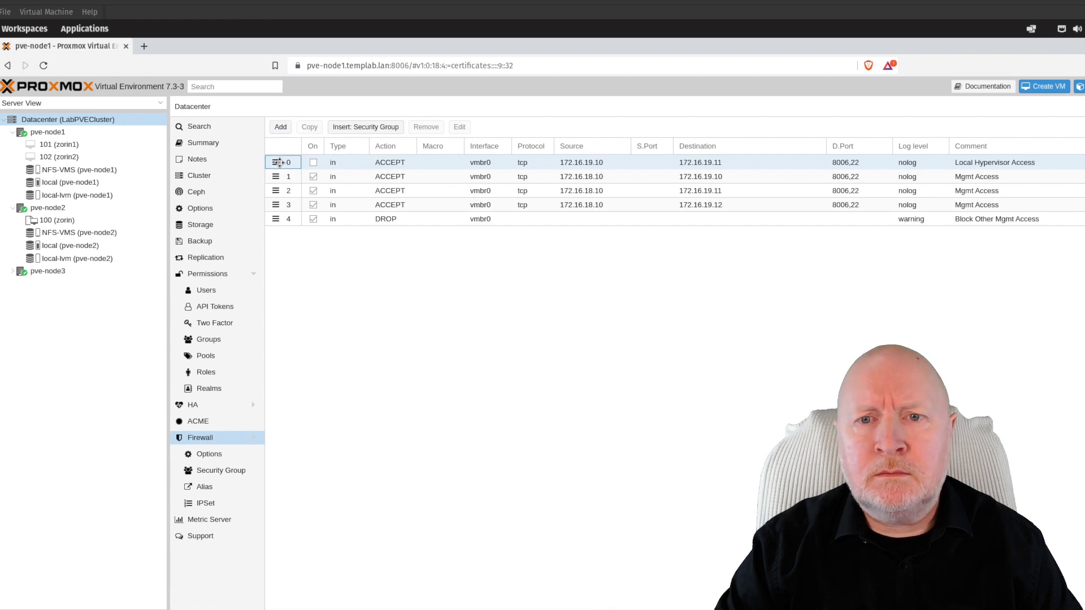
drag(279, 162, 309, 226)
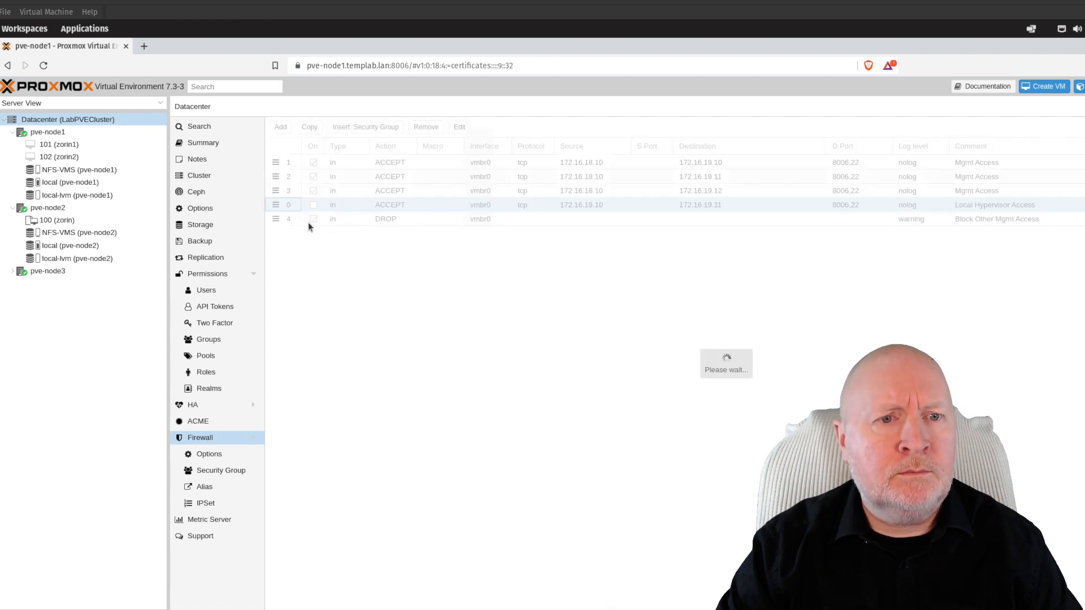
click(313, 204)
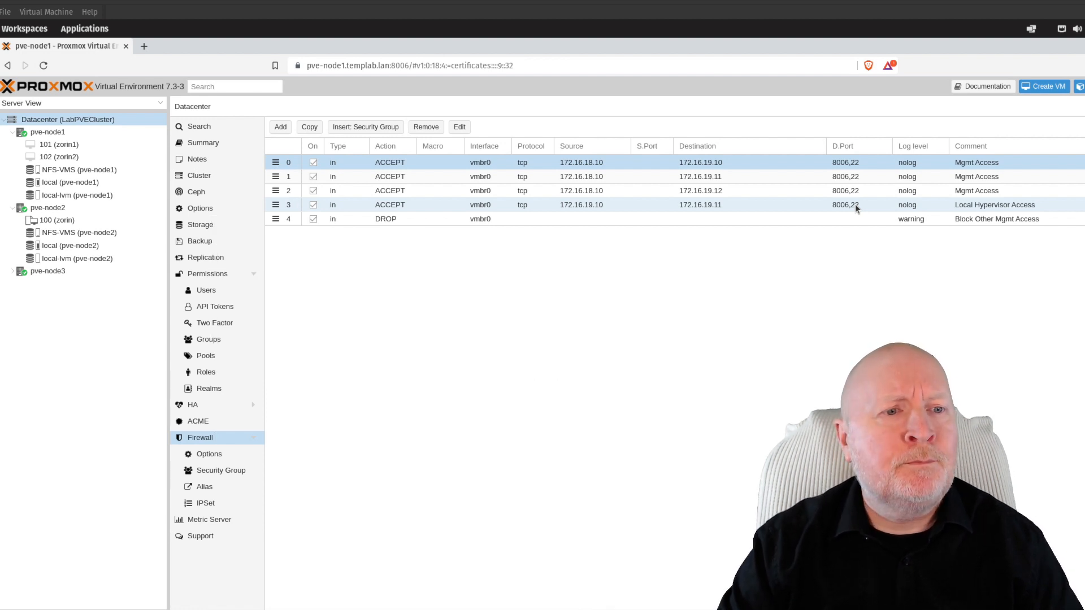
- Check access to the other nodes by viewing pve-node2, its VM 100 and NFS-VMS storage, and pve-node3
click(63, 208)
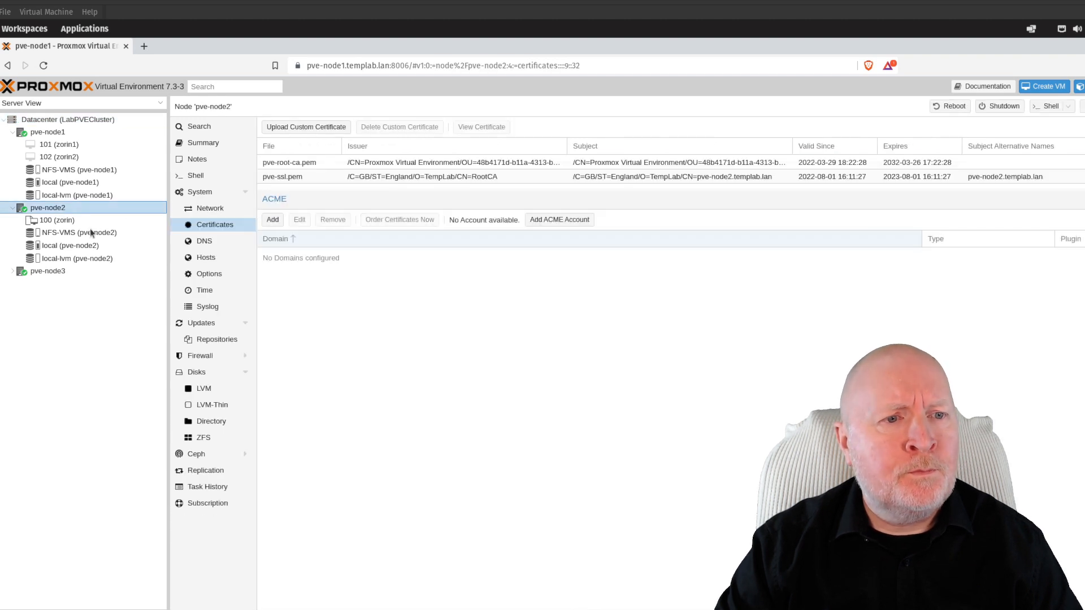
click(64, 221)
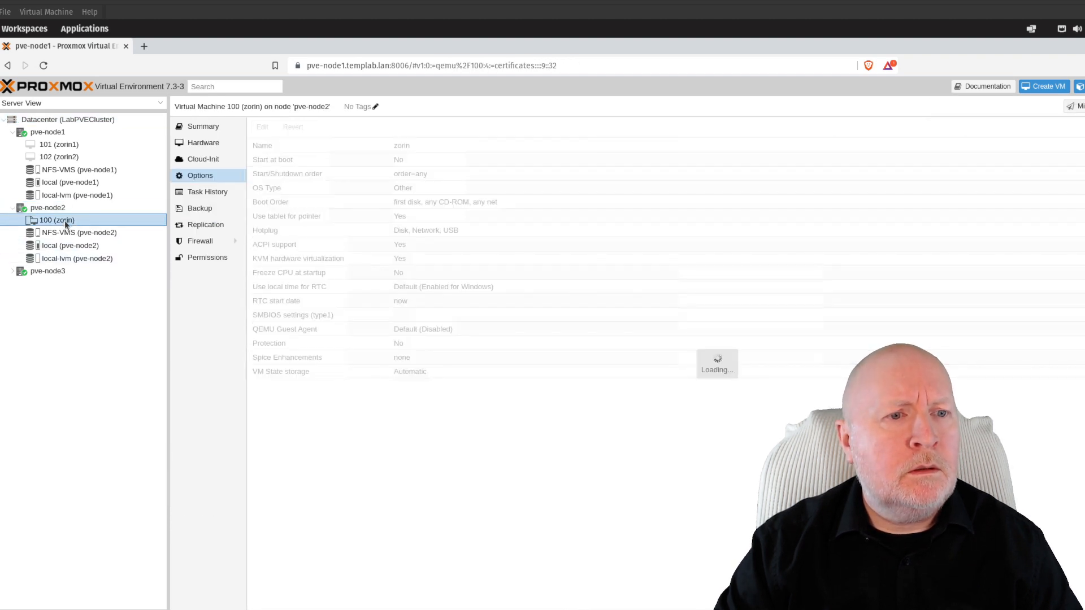
click(67, 233)
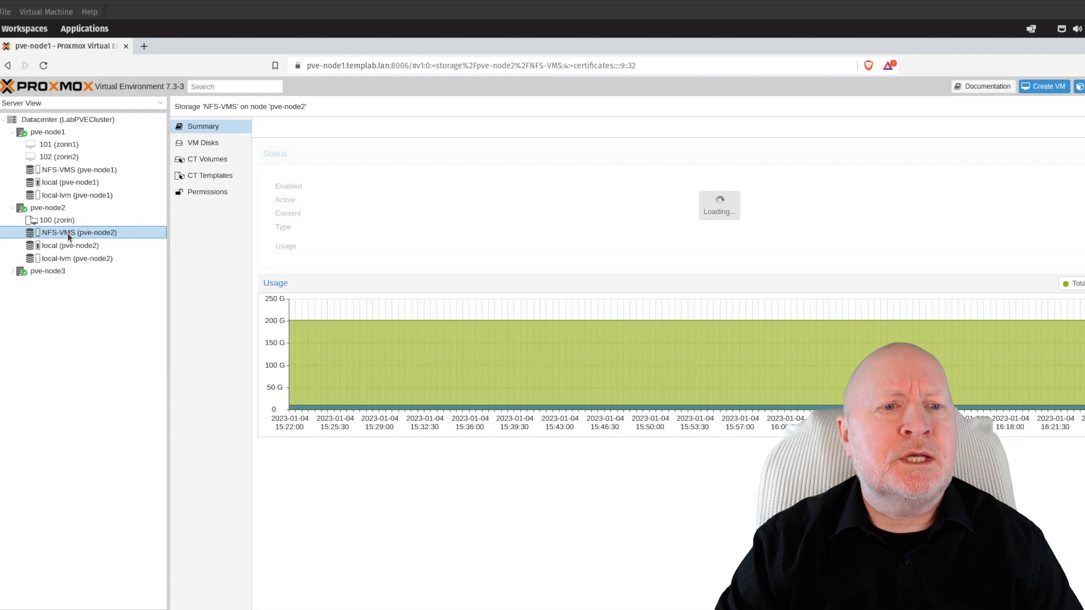
click(49, 272)
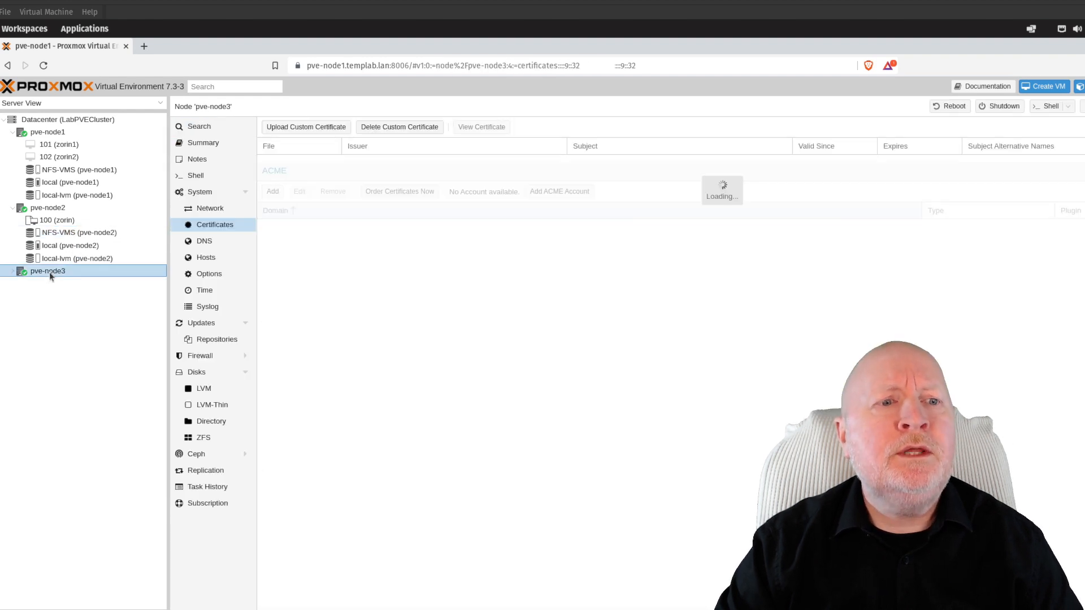
- Examine pve-node1's network configuration, including the Storage interface ens224 and the Cluster interface ens256
click(81, 122)
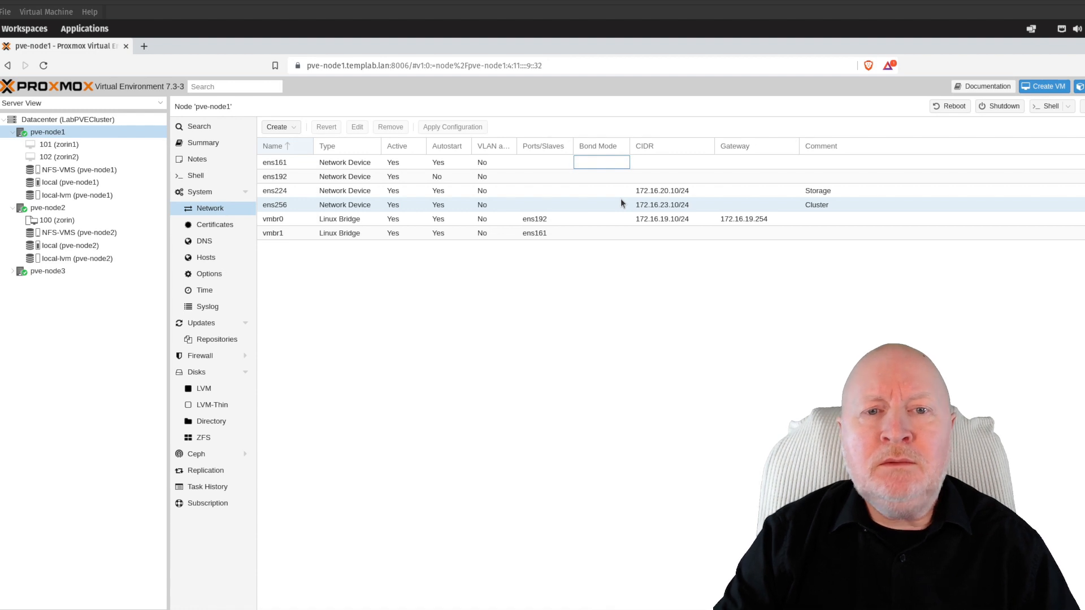
click(698, 191)
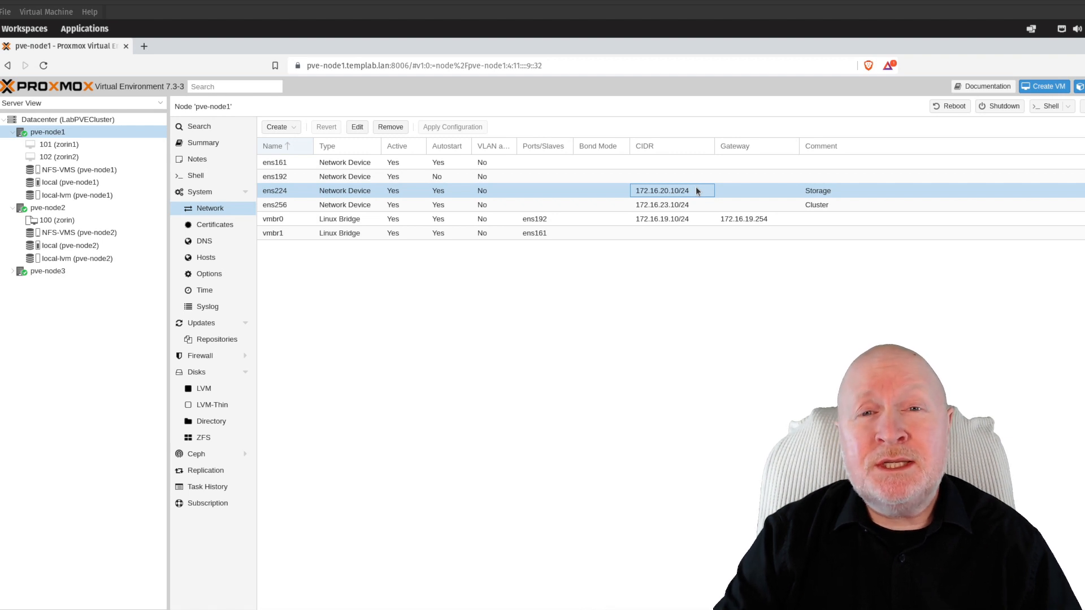
click(829, 203)
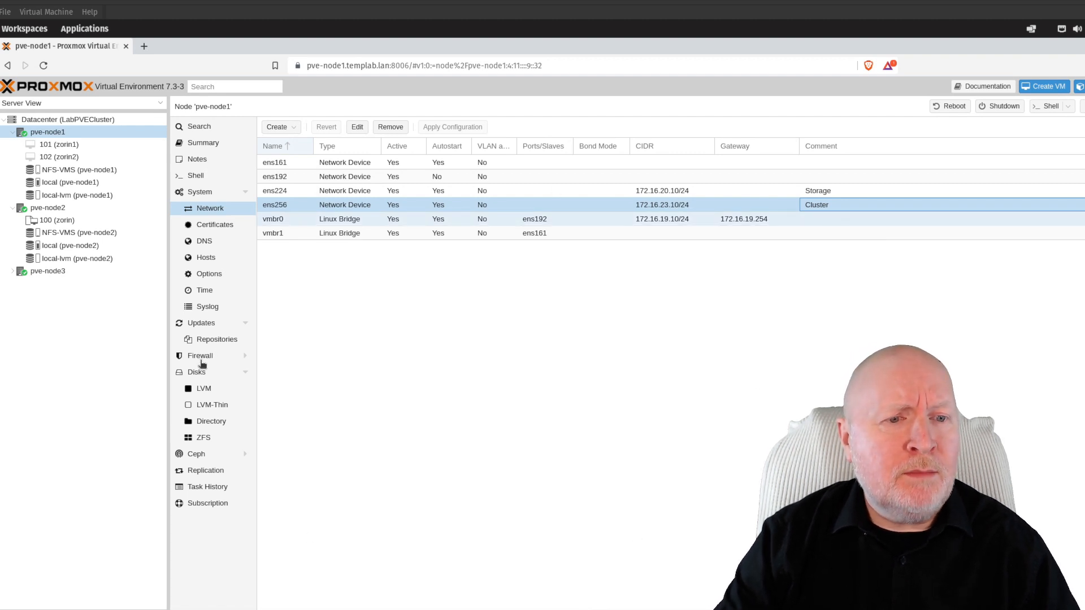
- Start a new inbound Datacenter firewall rule with the action DROP on interface ens224
click(113, 121)
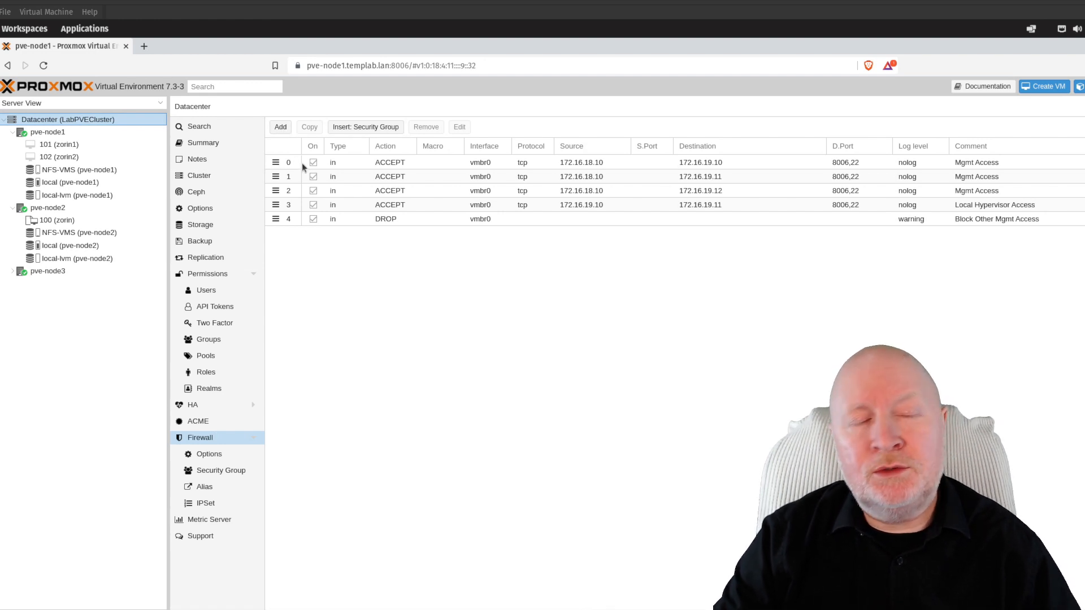
click(282, 129)
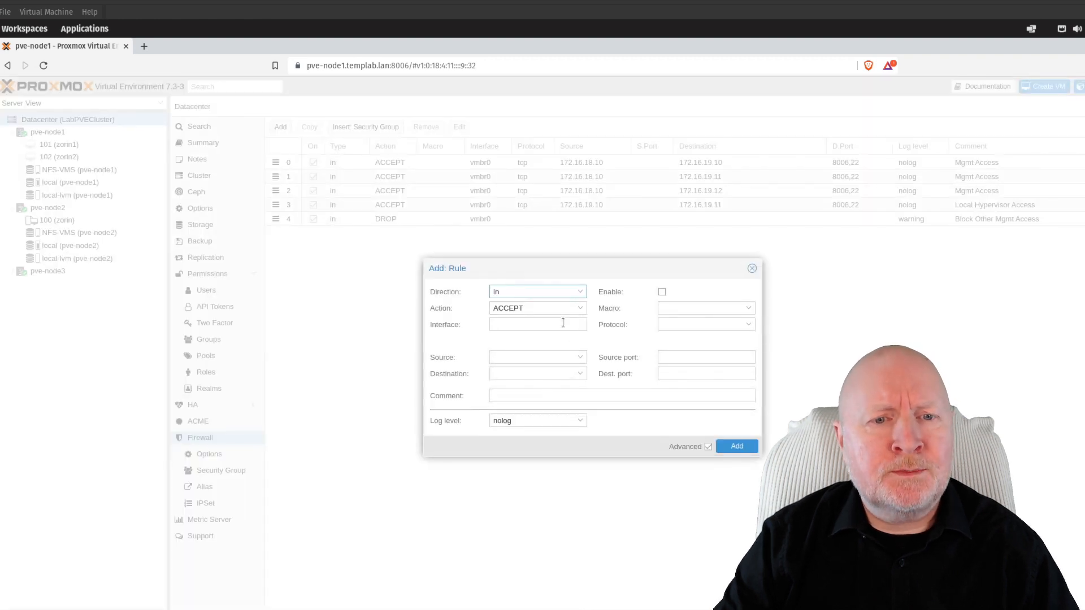
click(580, 308)
click(519, 336)
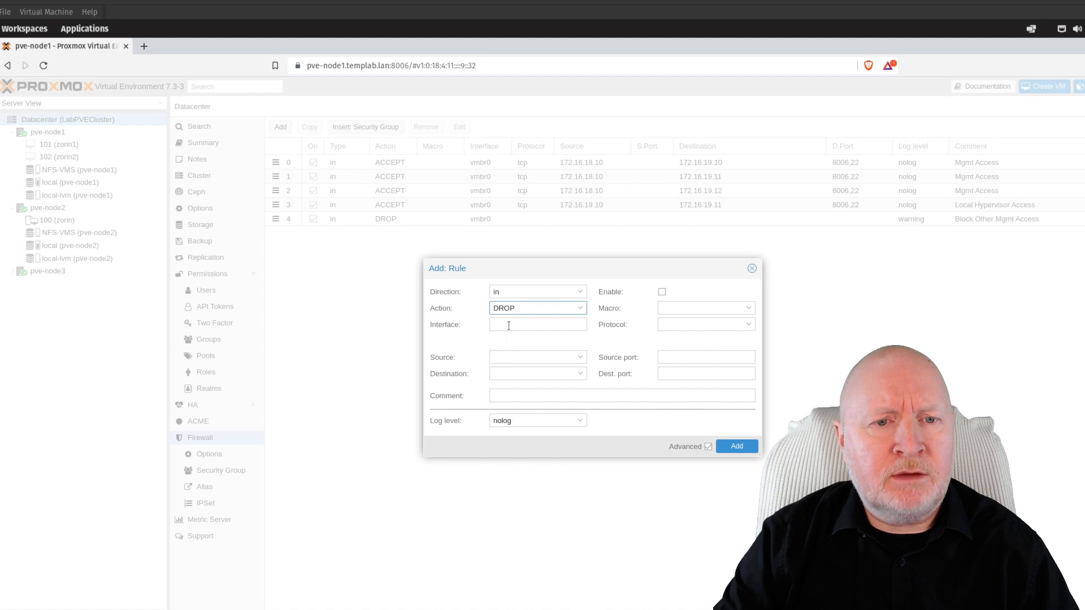
click(508, 325)
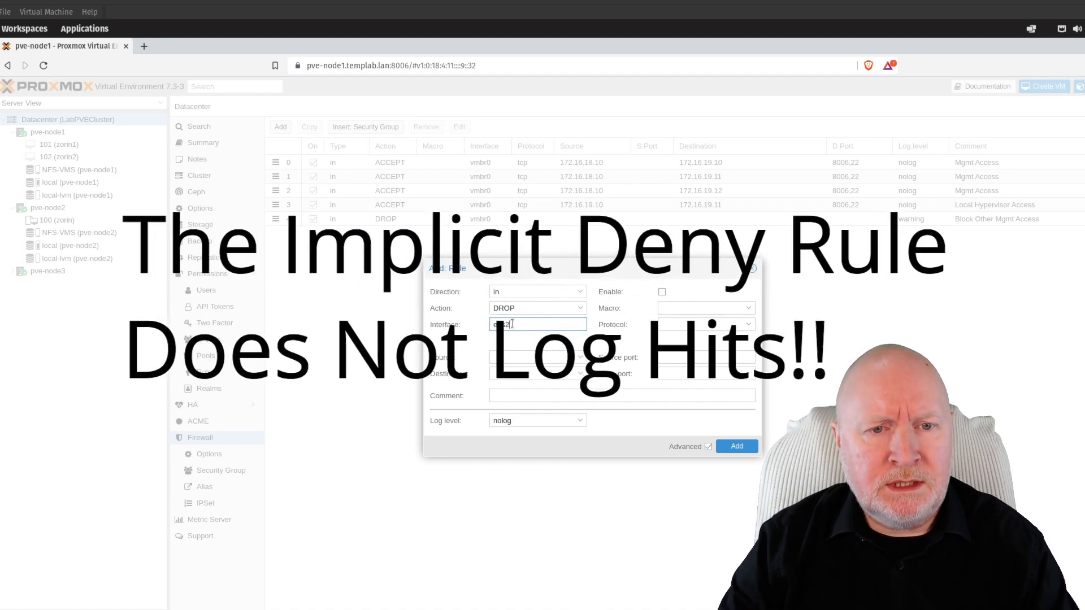
text(ens2)
text(4)
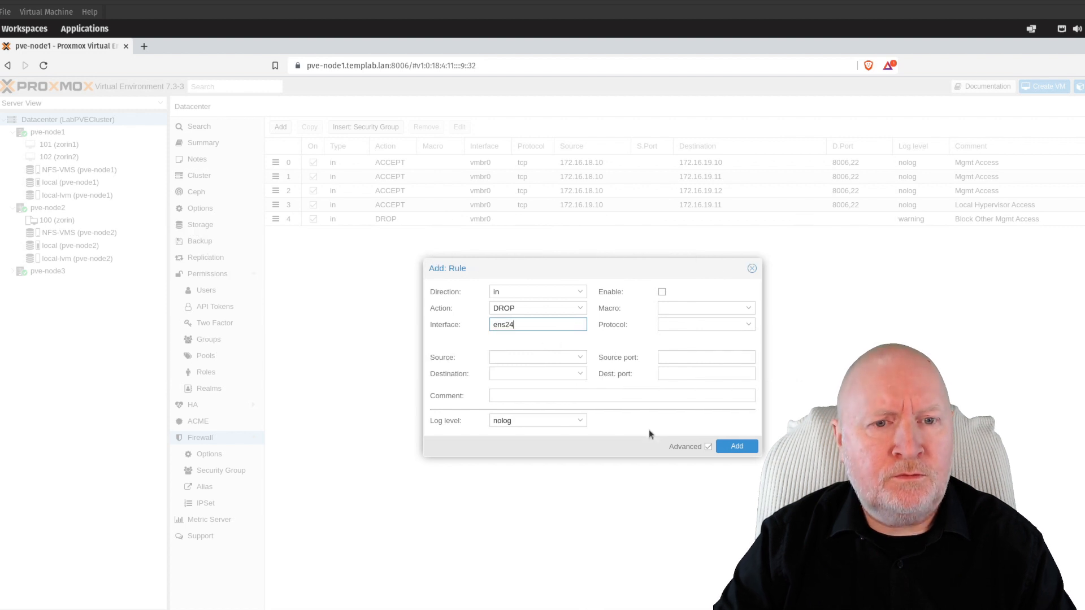
key(Left)
text(2)
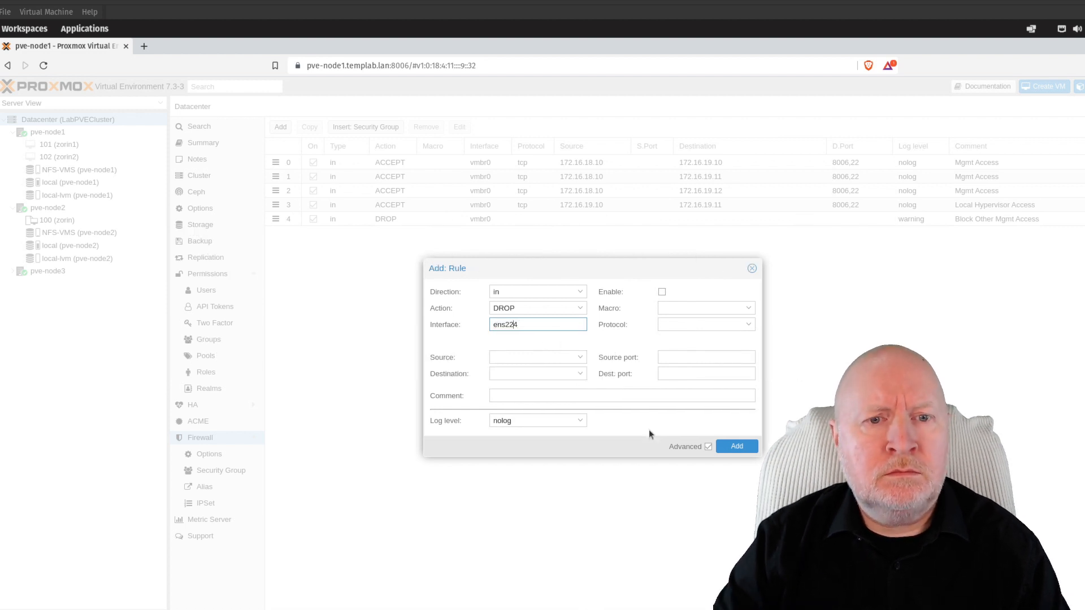
- Begin the comment of the ens224 DROP rule with the text "Block Inbo"
click(574, 395)
text(Block)
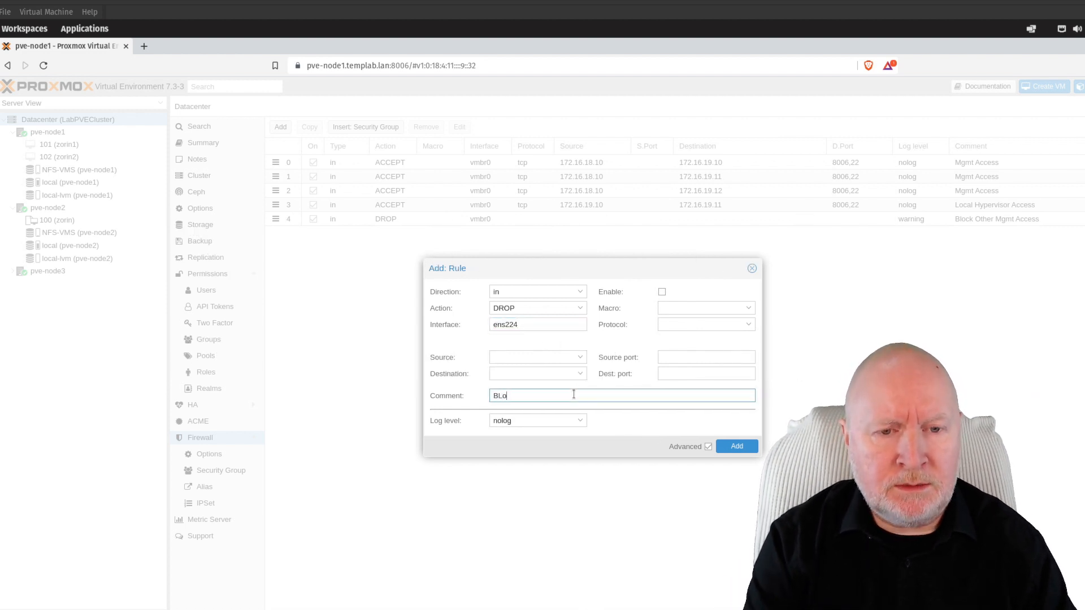
key(BackSpace)
key(BackSpace)
key(BackSpace)
key(BackSpace)
key(BackSpace)
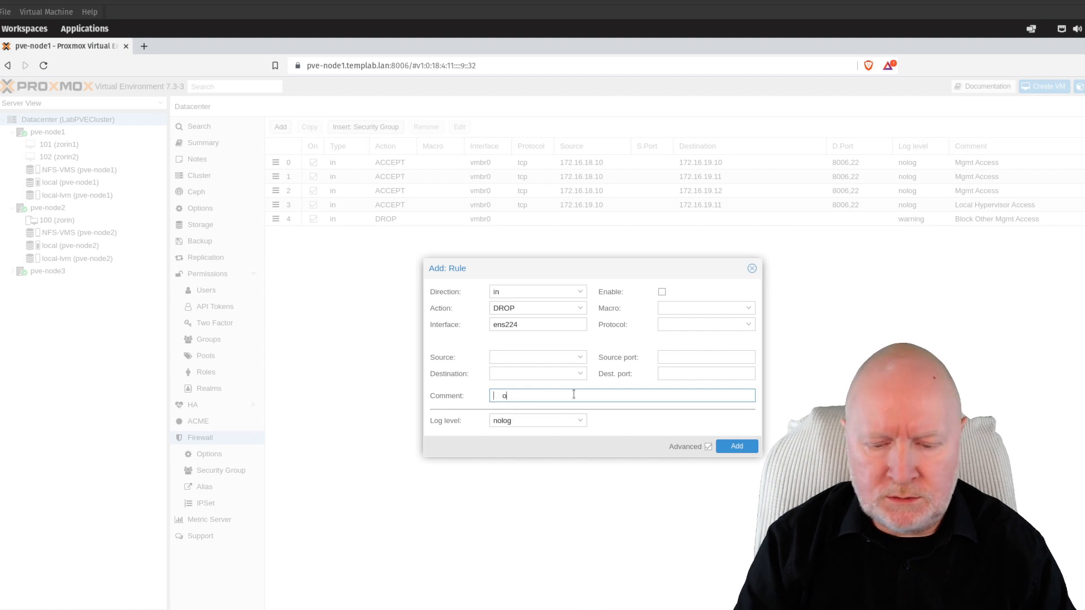
text(B )
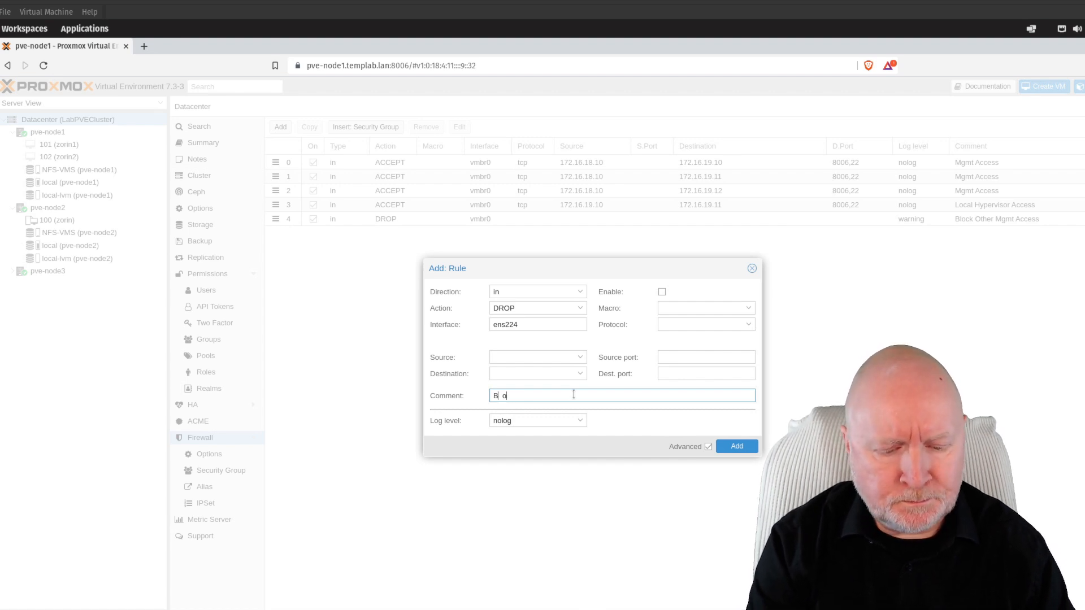
text(lock Inboudn)
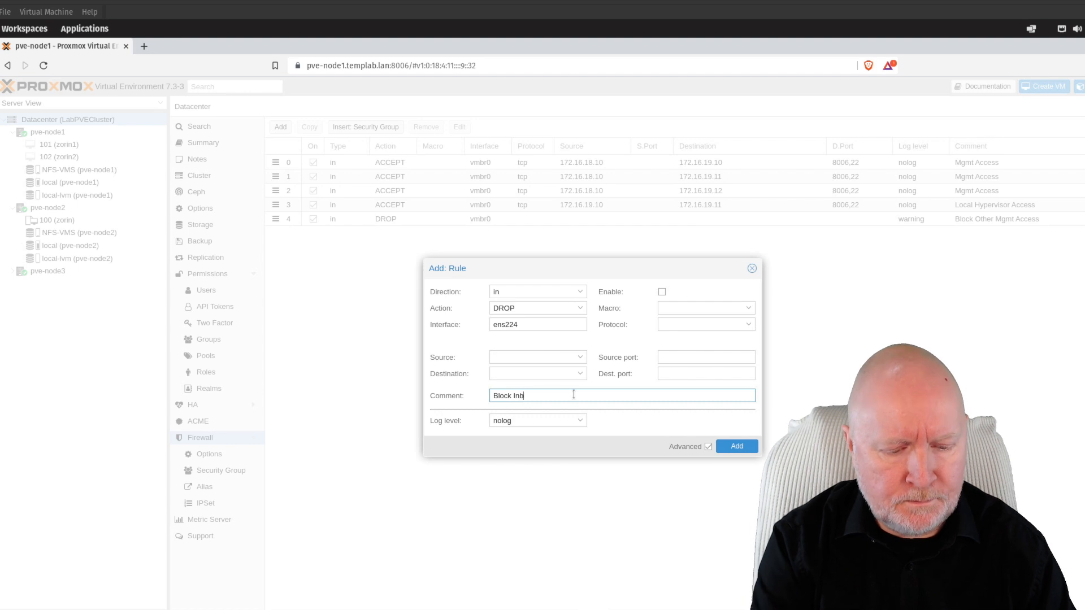
key(BackSpace)
key(BackSpace)
key(BackSpace)
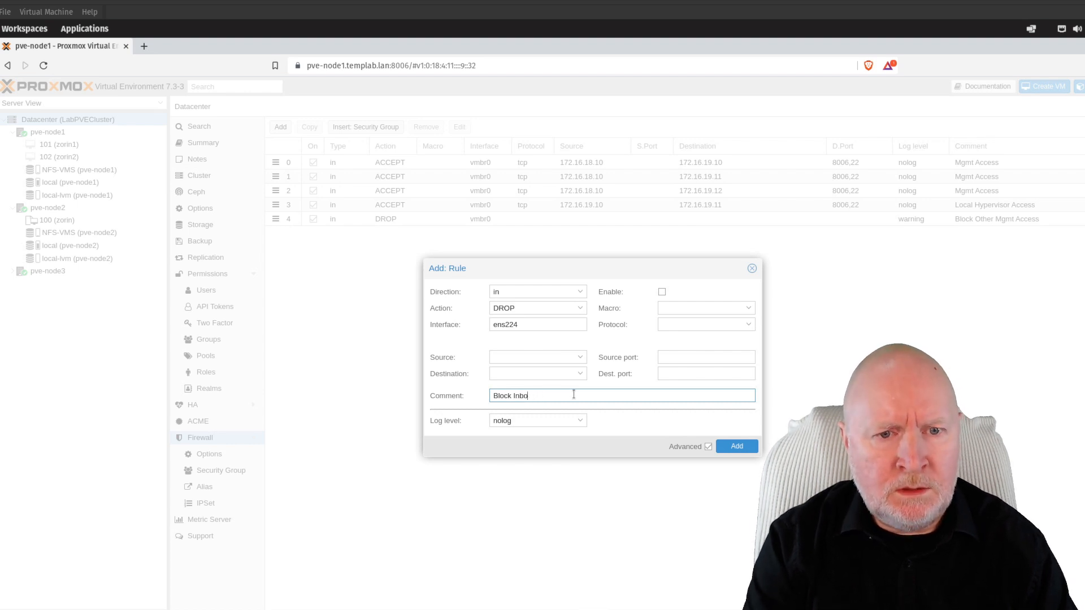
- Complete the comment as "Block Inbound Storage", set the log level to warning, and add the ens224 inbound DROP rule
text(und Storage)
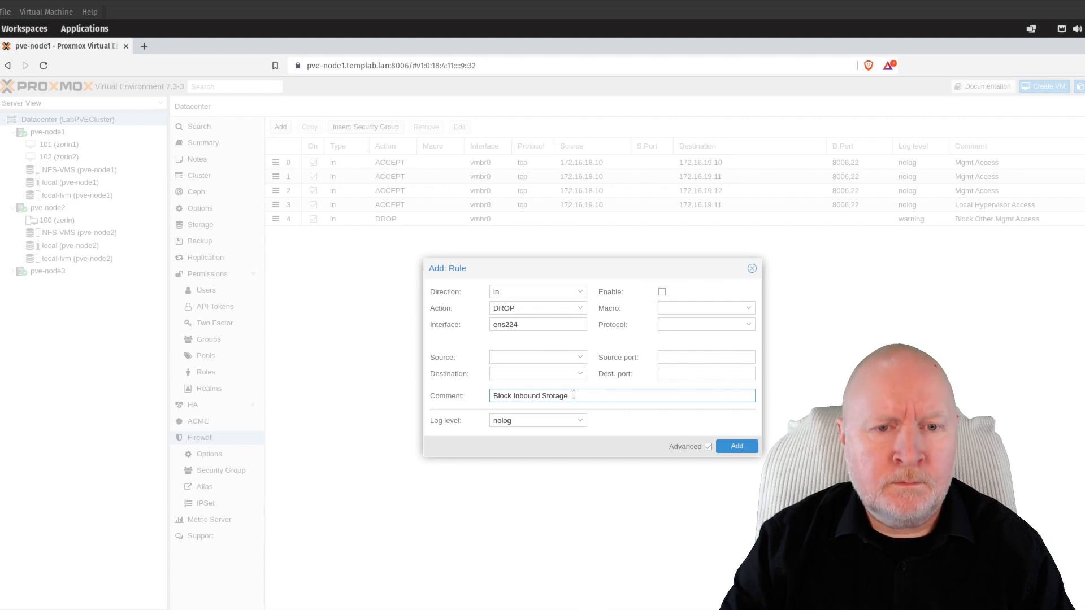
click(510, 420)
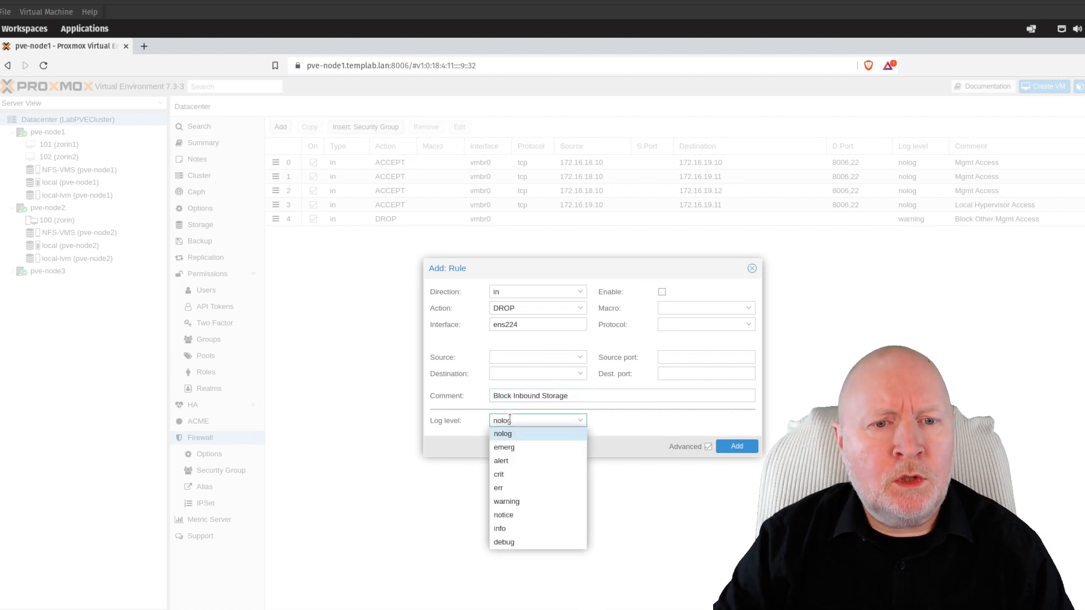
click(517, 502)
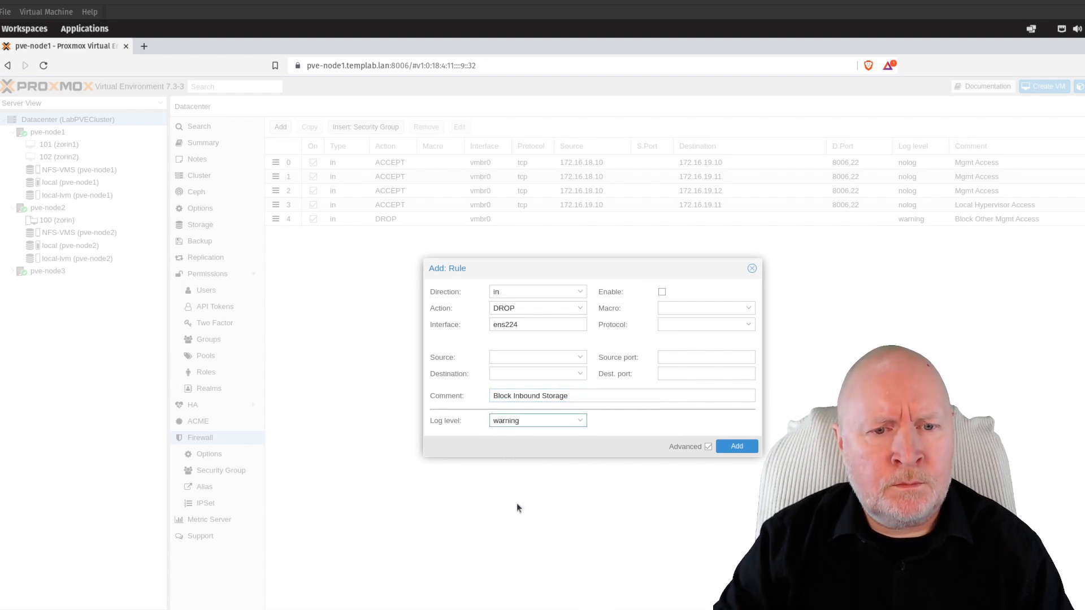
click(730, 447)
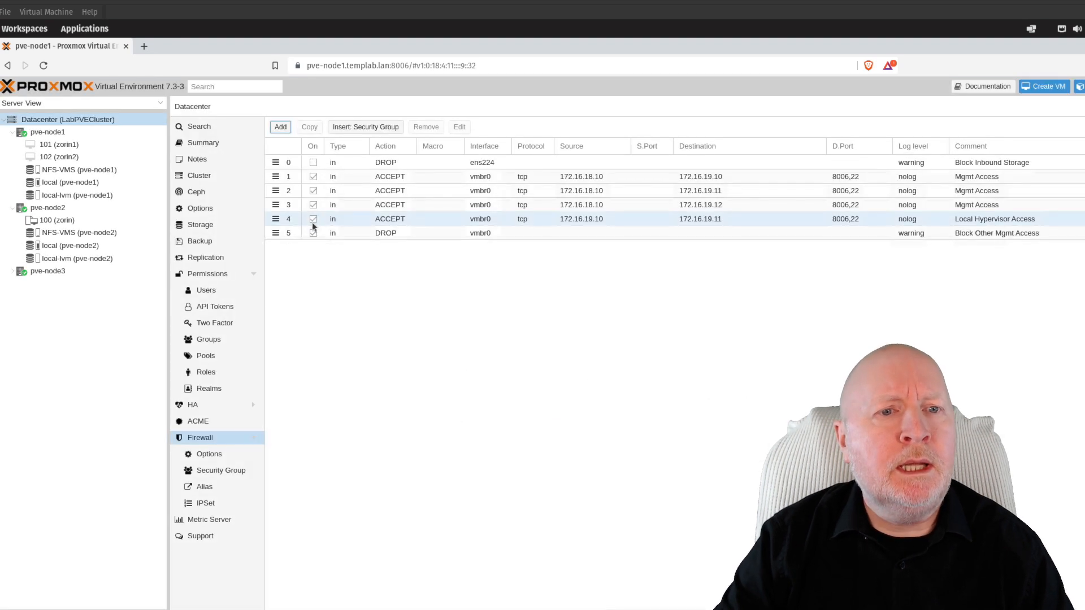
- Move the Block Inbound Storage rule to the end of the firewall rules and enable it
drag(275, 161, 416, 296)
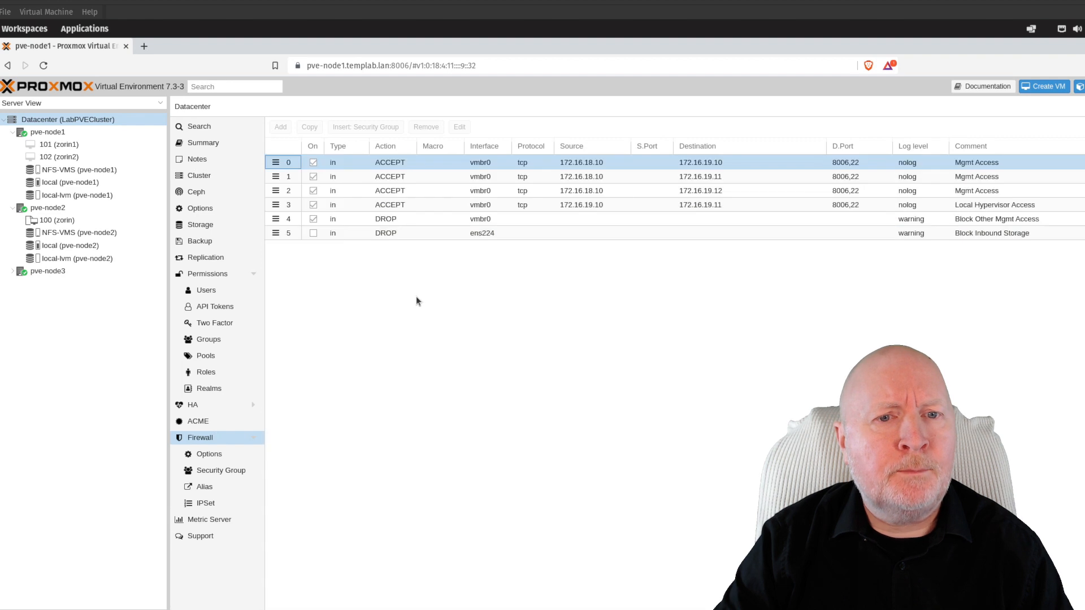
click(313, 233)
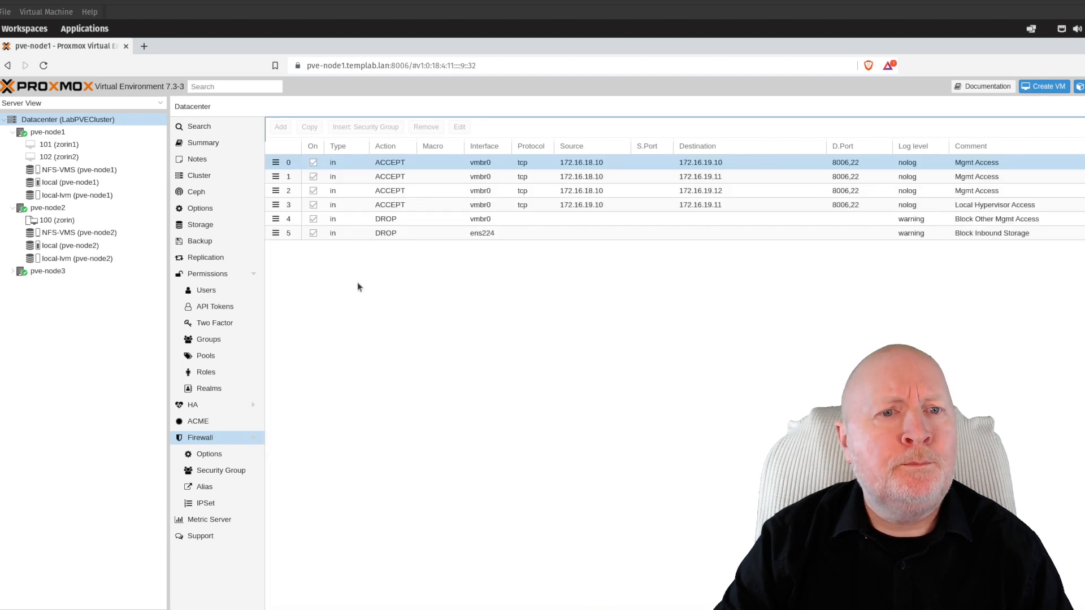
- Copy the Block Inbound Storage rule as a disabled DROP rule for interface ens256 with the comment "Block Inbound Cluster"
click(386, 234)
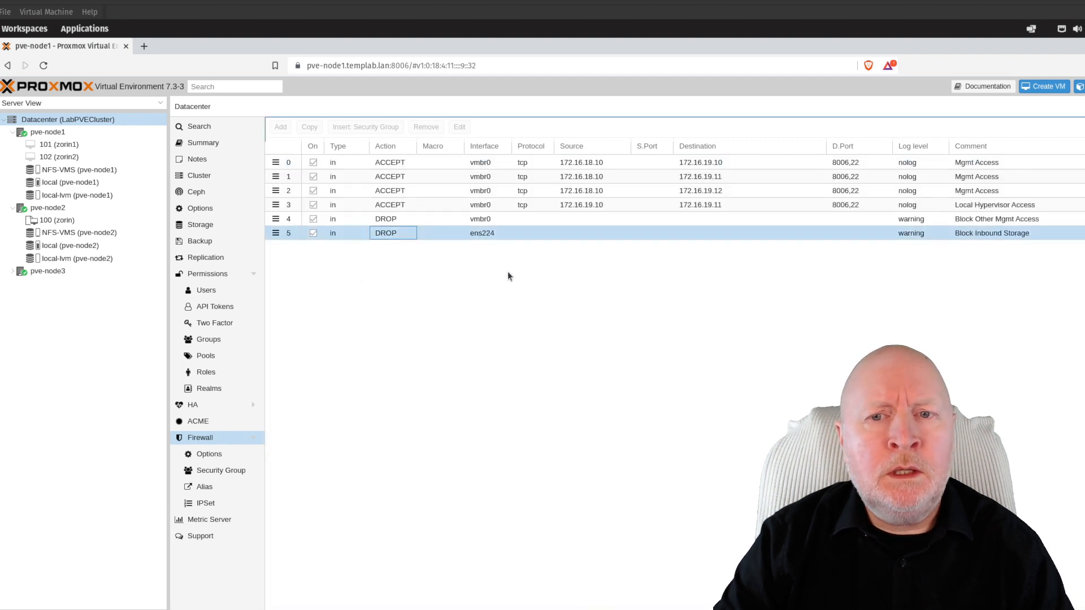
click(309, 128)
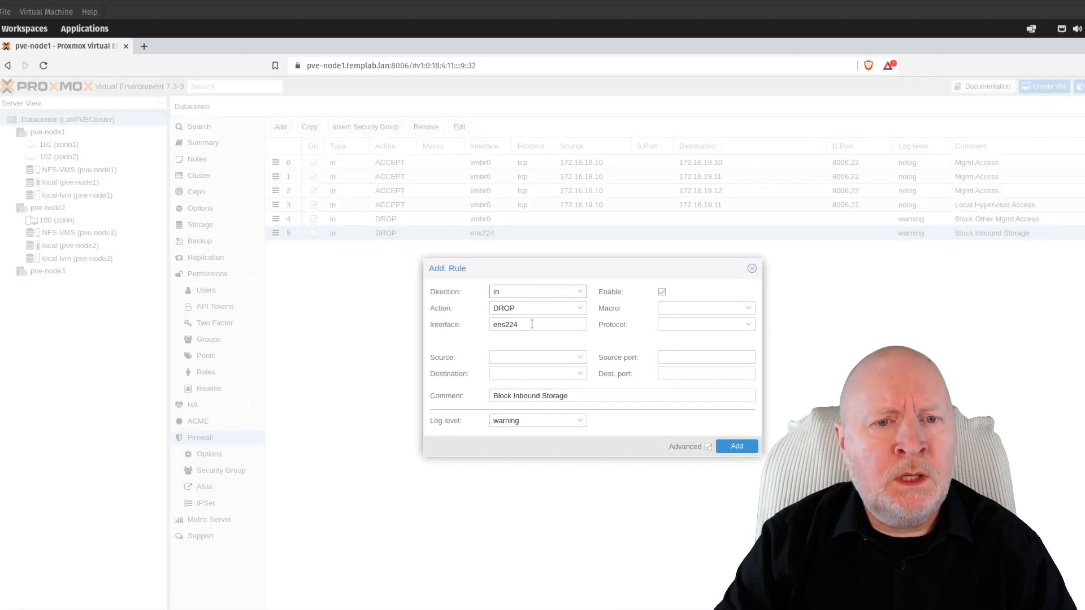
click(532, 325)
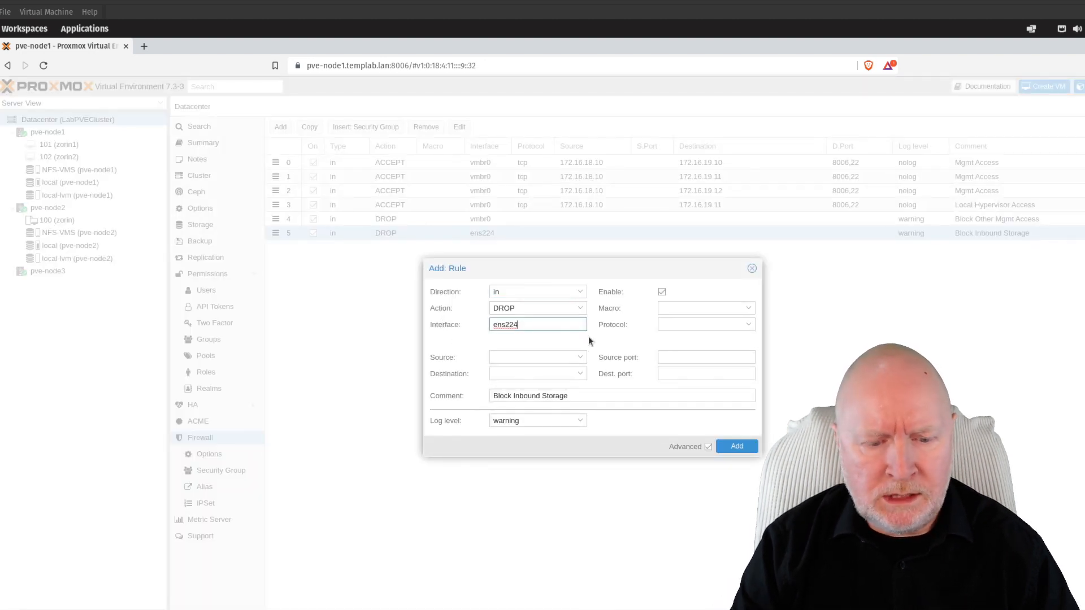
key(BackSpace)
key(BackSpace)
text(56)
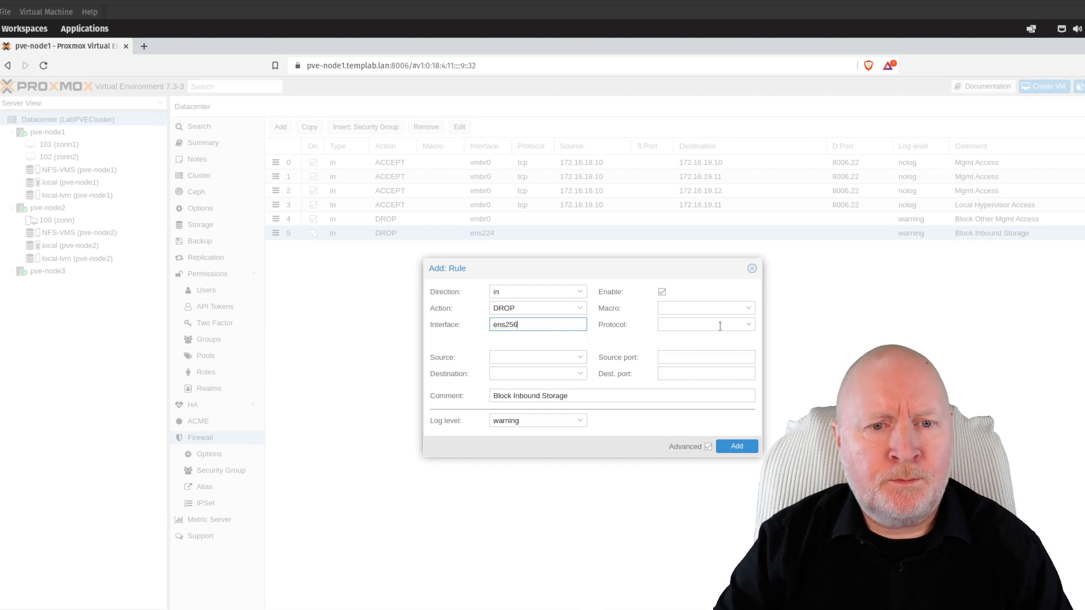
double_click(548, 391)
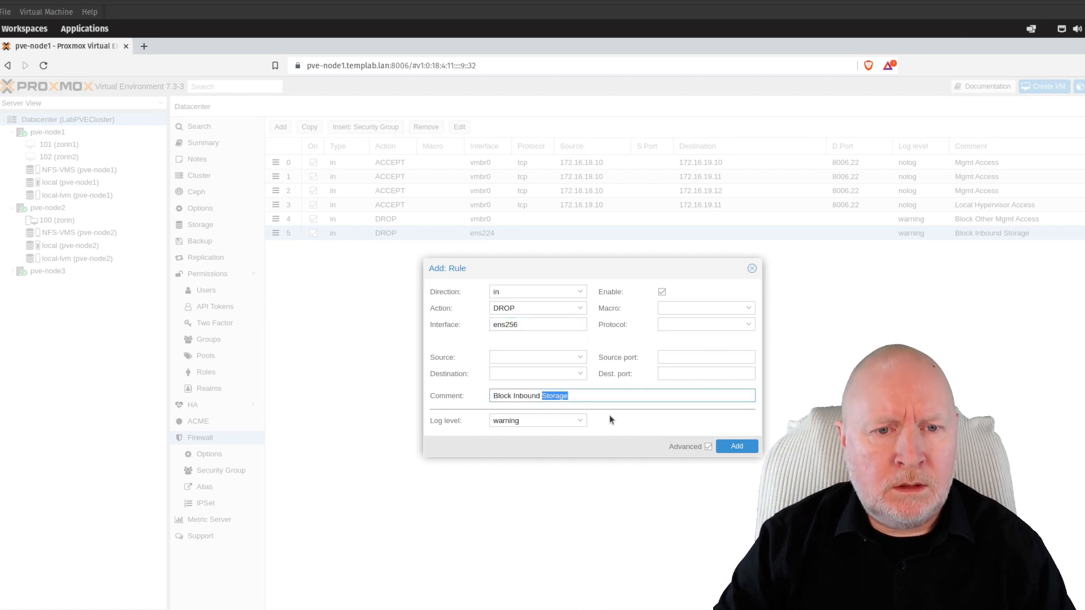
text(Cluster)
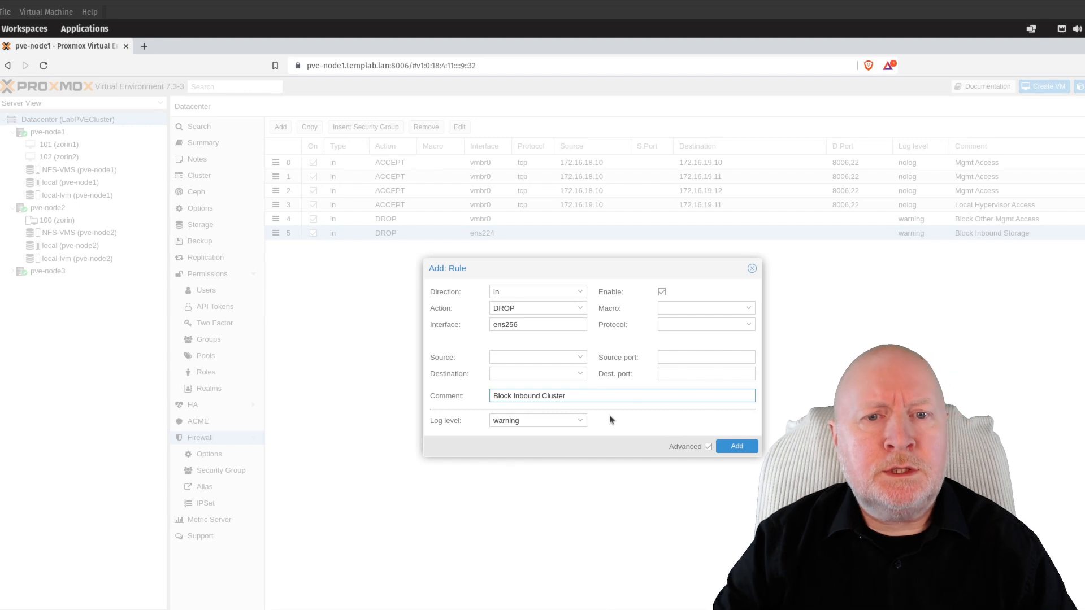
click(662, 292)
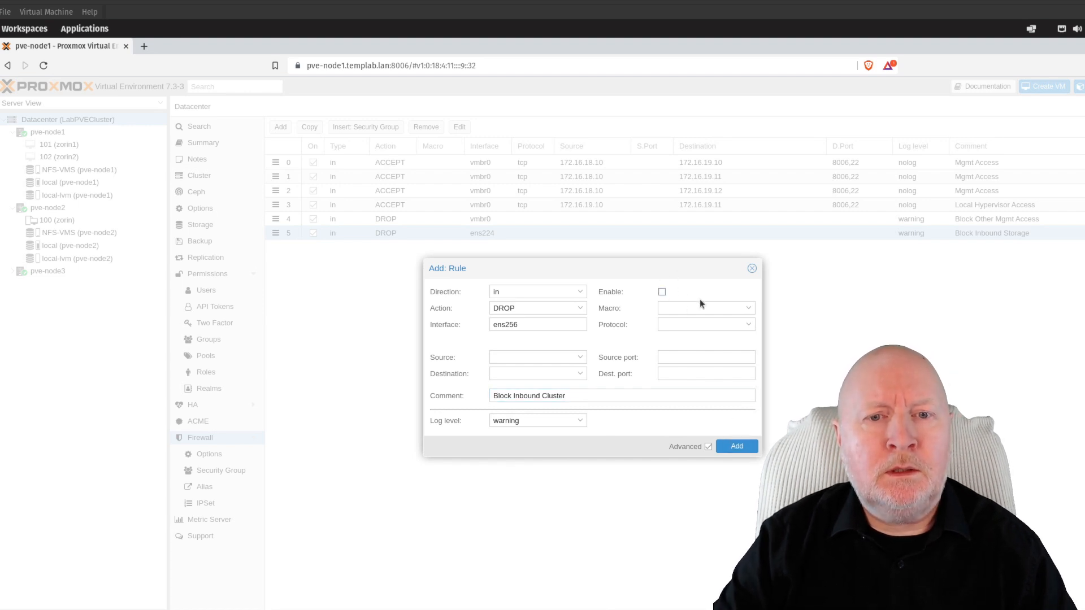
click(733, 445)
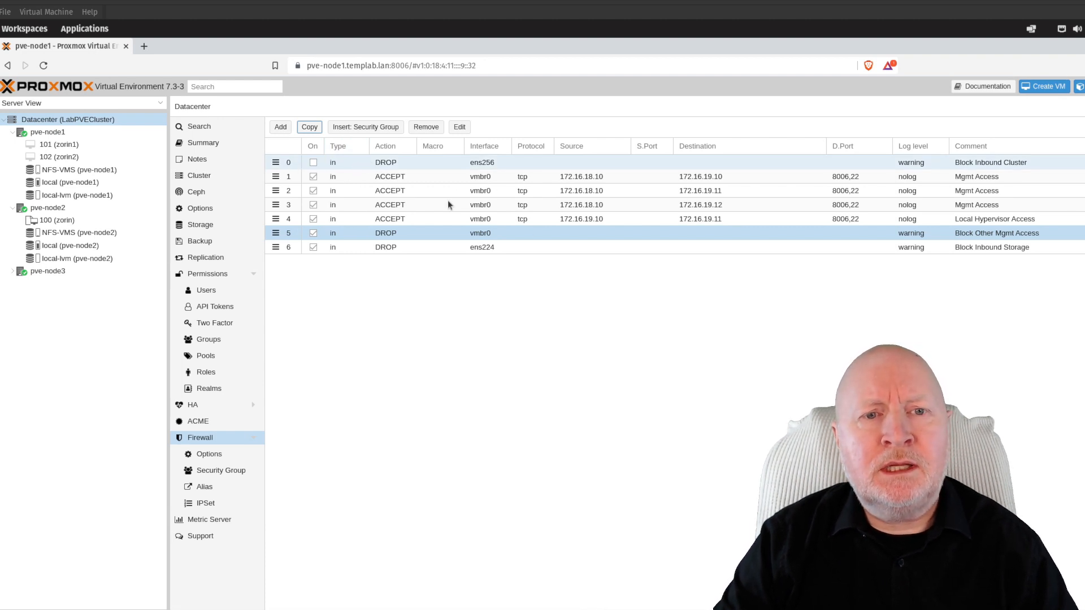
- Move the Block Inbound Cluster rule to the end of the firewall rules and enable it
drag(277, 161, 308, 280)
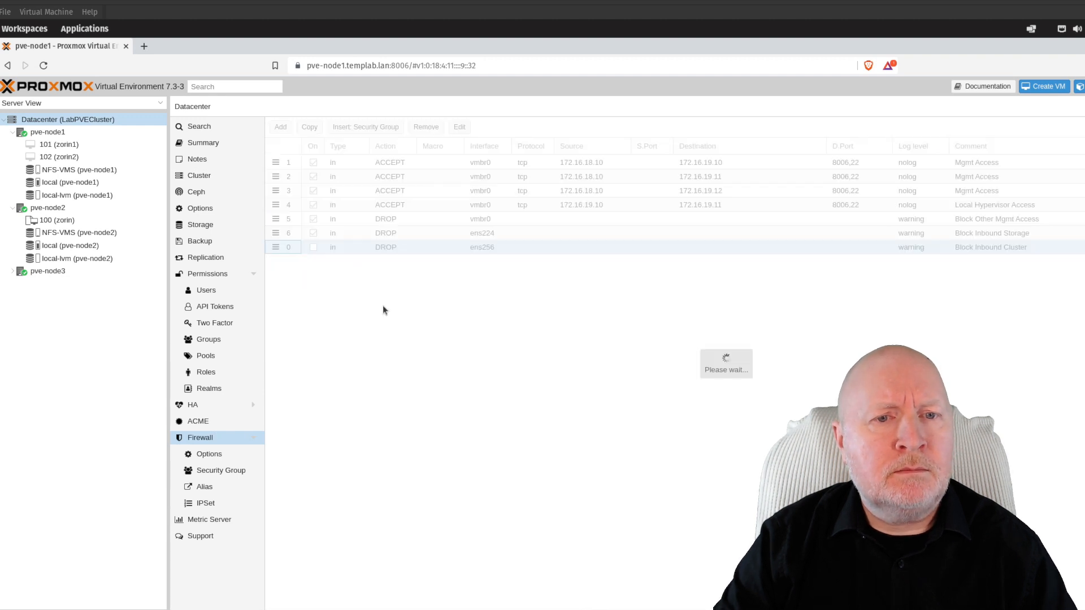
click(313, 247)
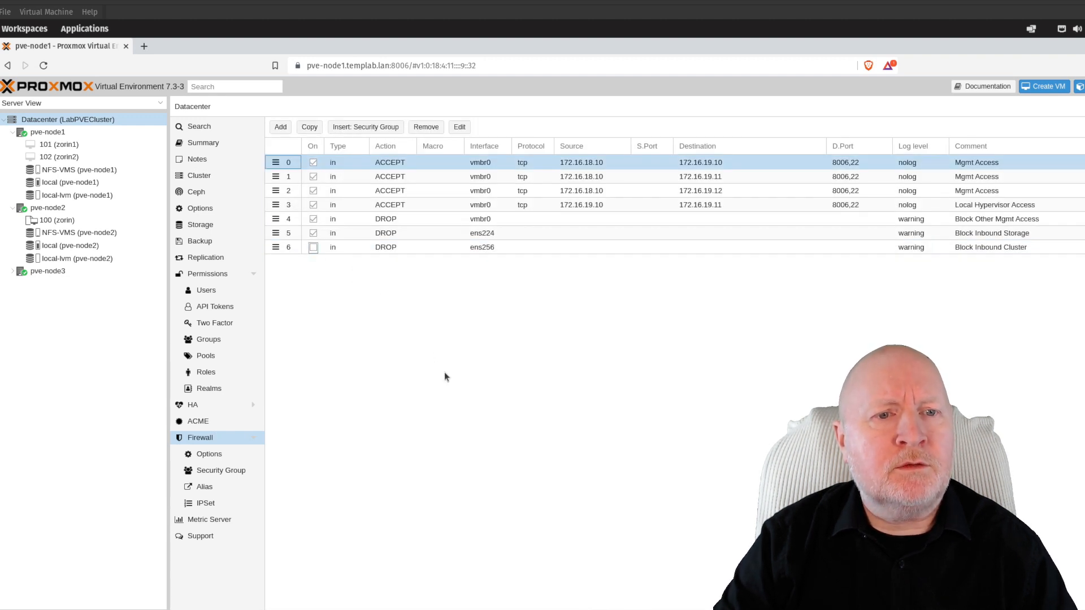
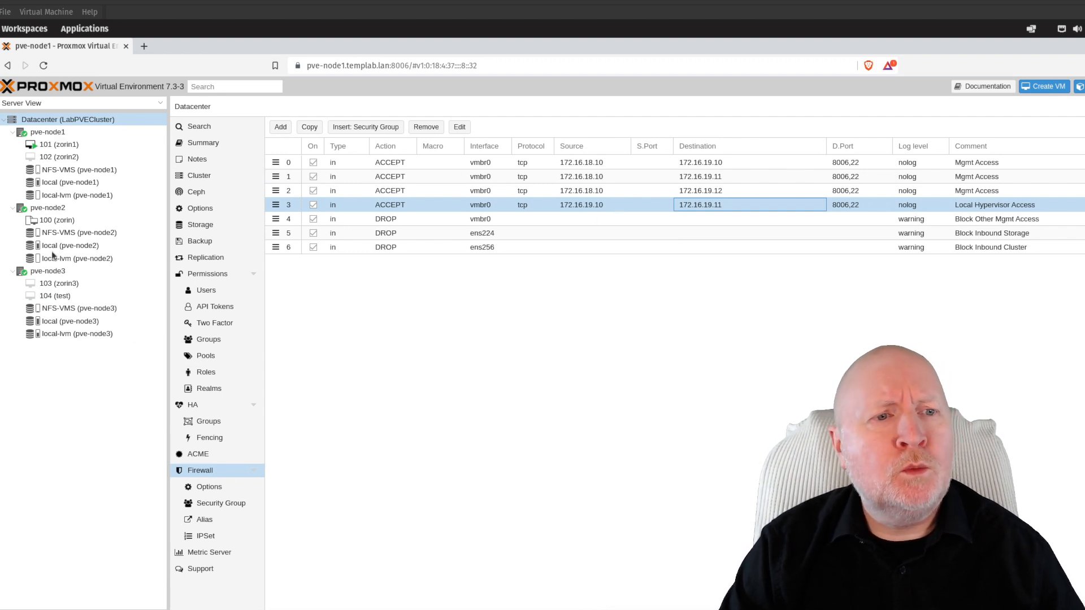
- Check the datacenter's high-availability status and resources, and review the datacenter firewall rules
click(367, 341)
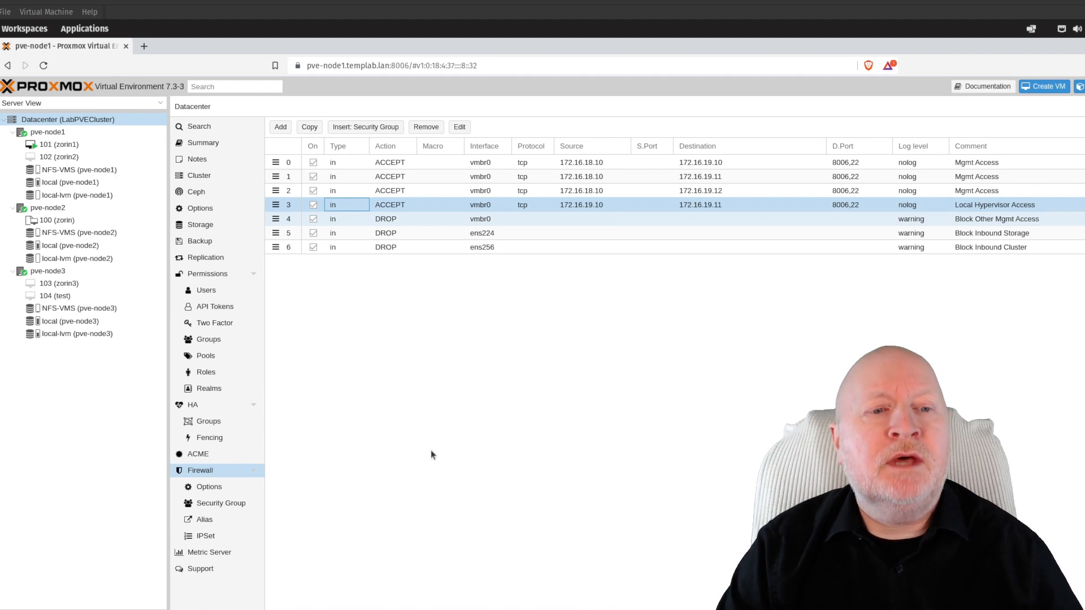
click(209, 409)
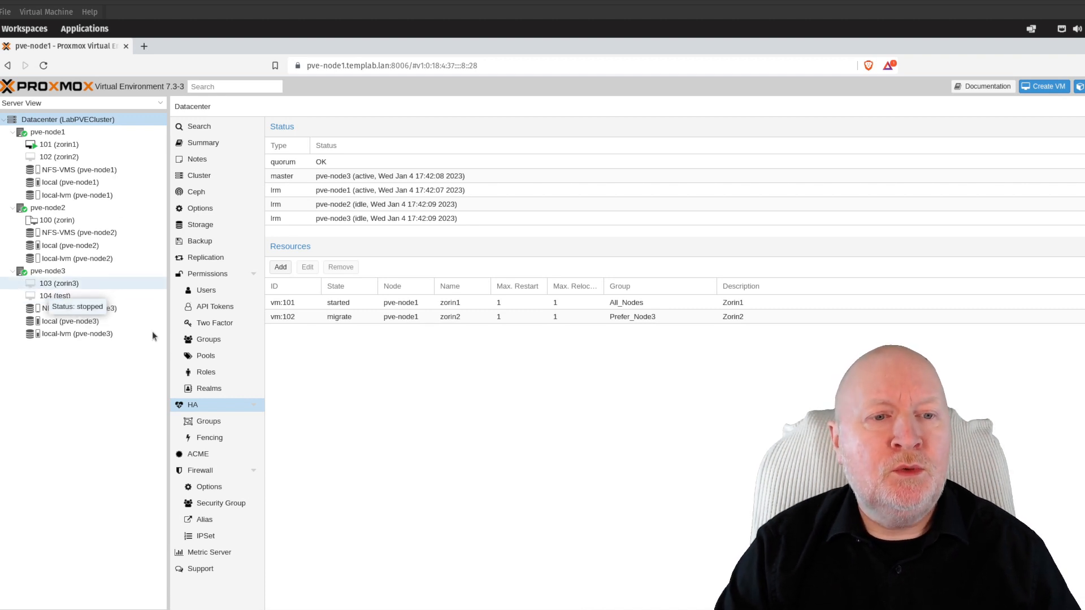
click(210, 473)
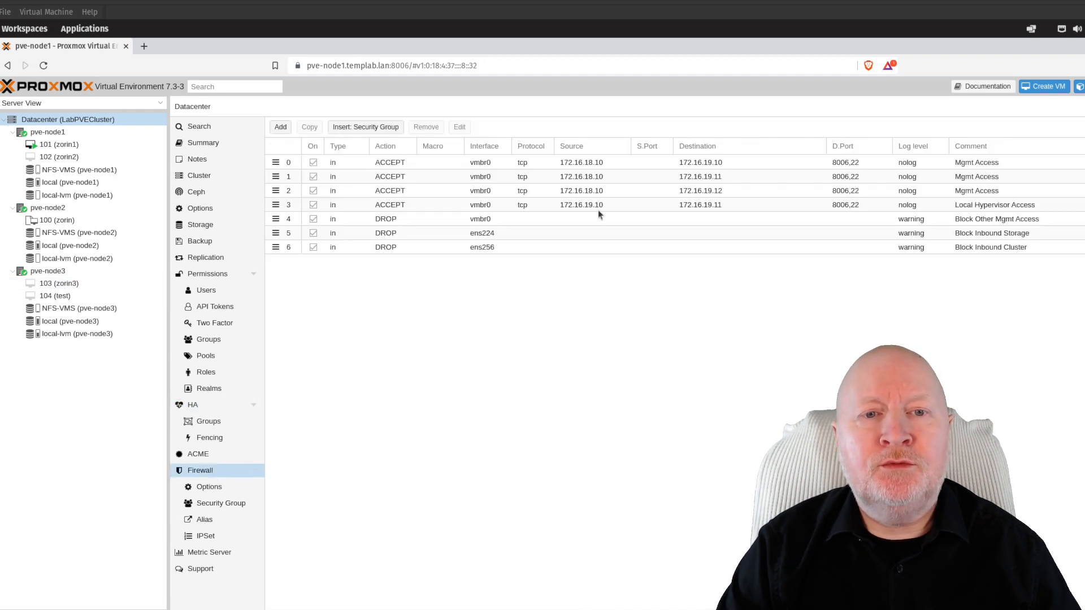
click(563, 207)
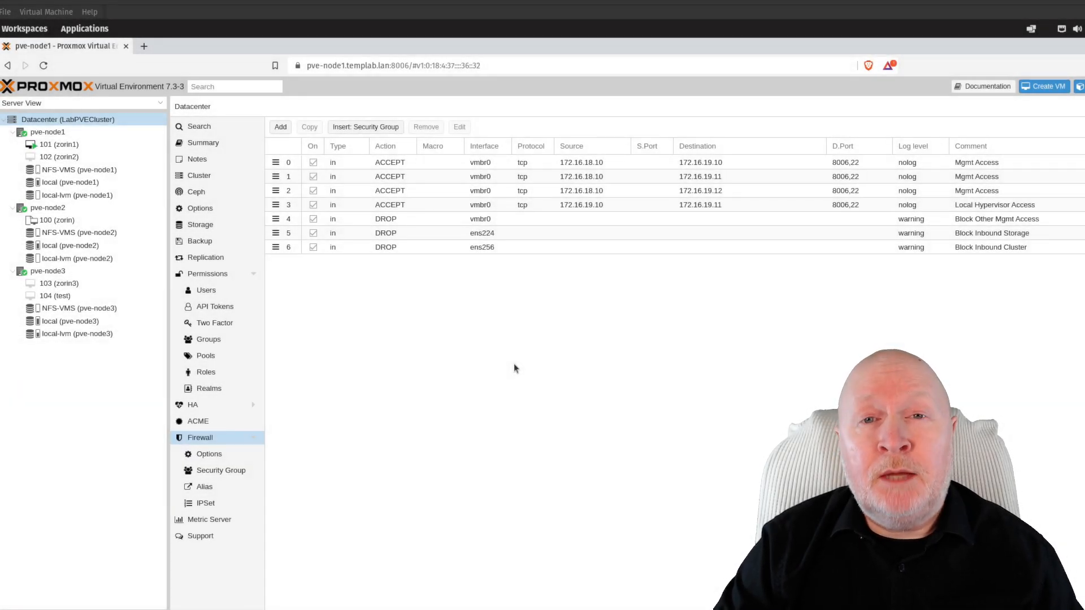
click(603, 167)
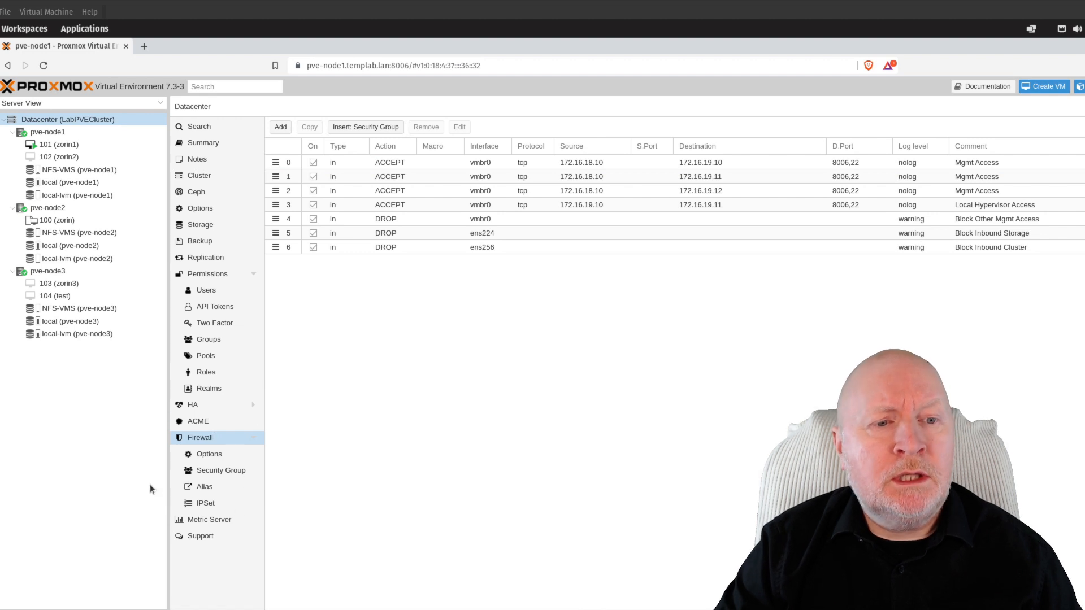
- Start a new datacenter firewall alias named pve-node1 with the IP address 172.16.19.10
click(209, 489)
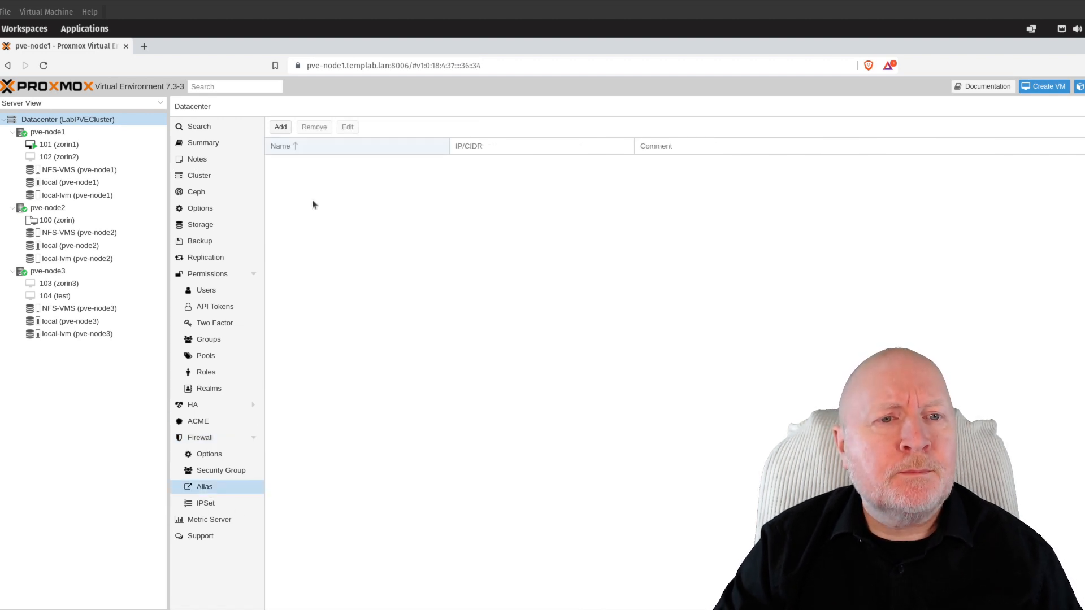
click(280, 128)
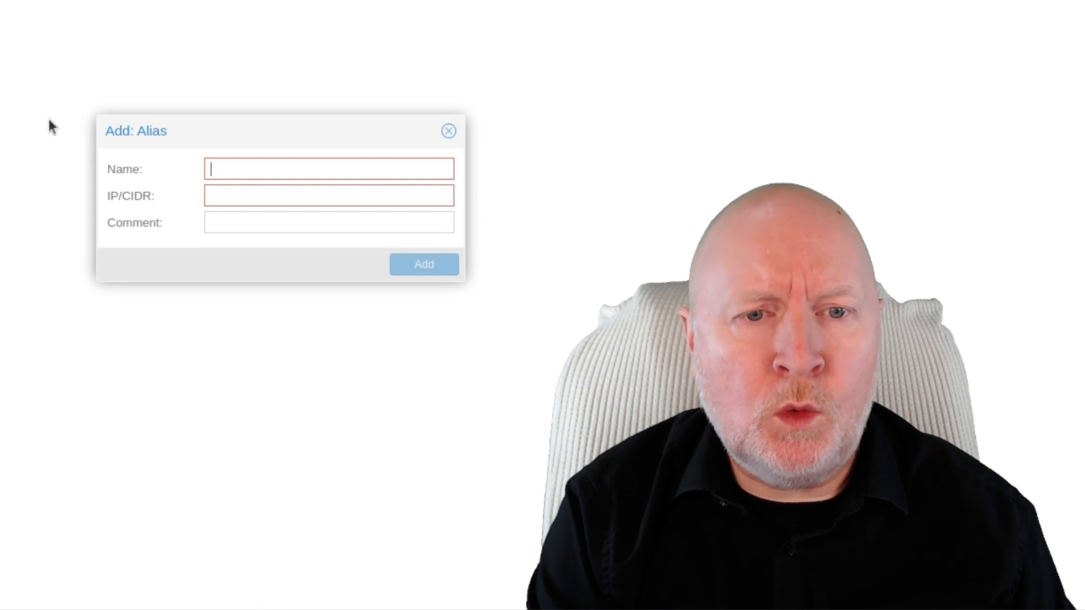
text(pve-node1)
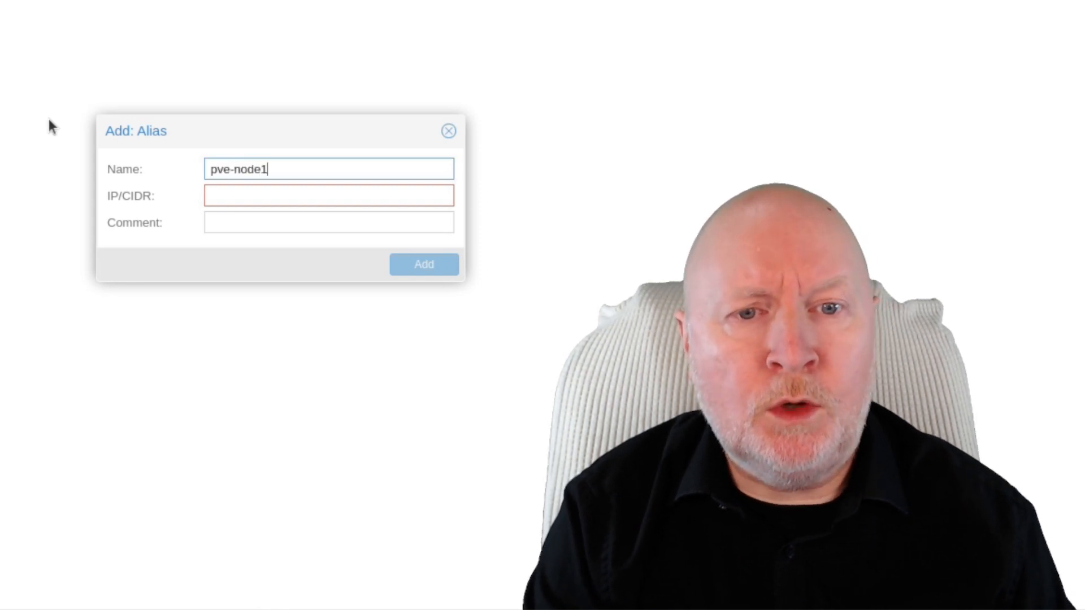
key(Tab)
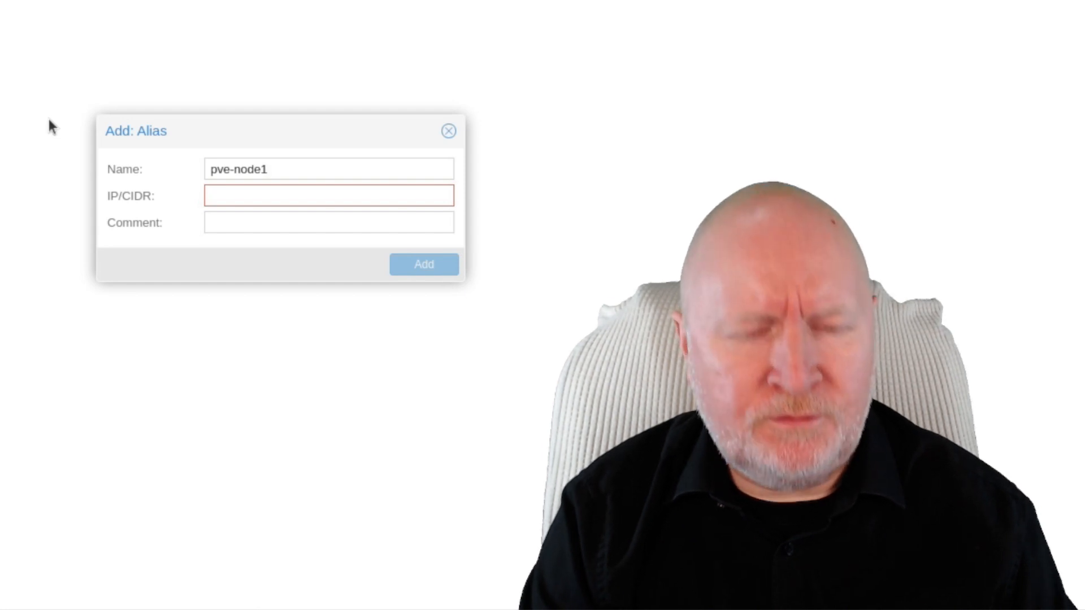
text(172.1)
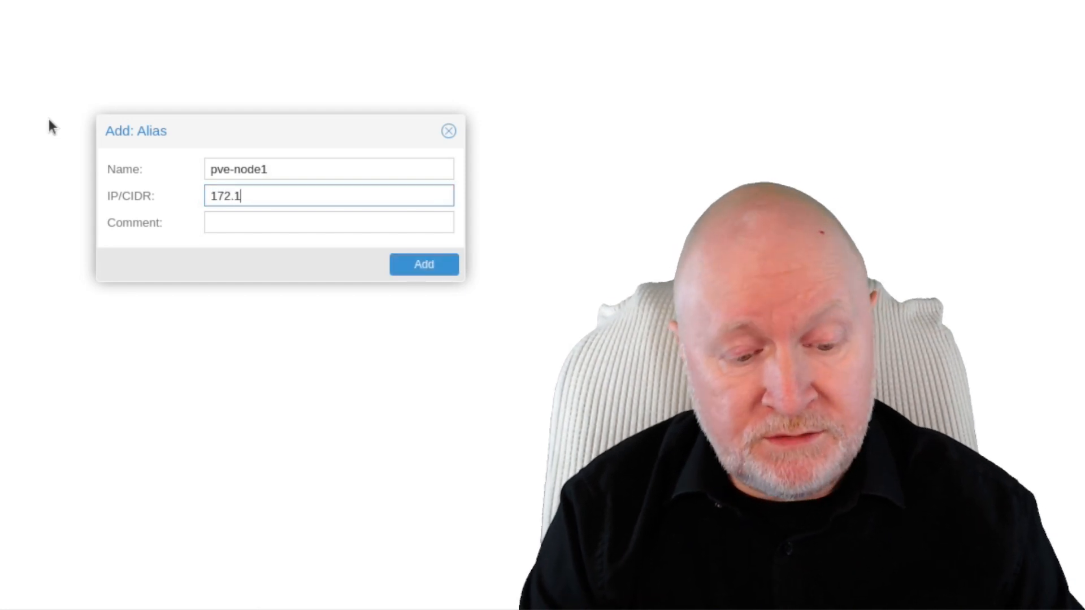
text(6.19.10)
- Try the subnet 172.16.19.0/24 as the alias's address
key(BackSpace)
key(BackSpace)
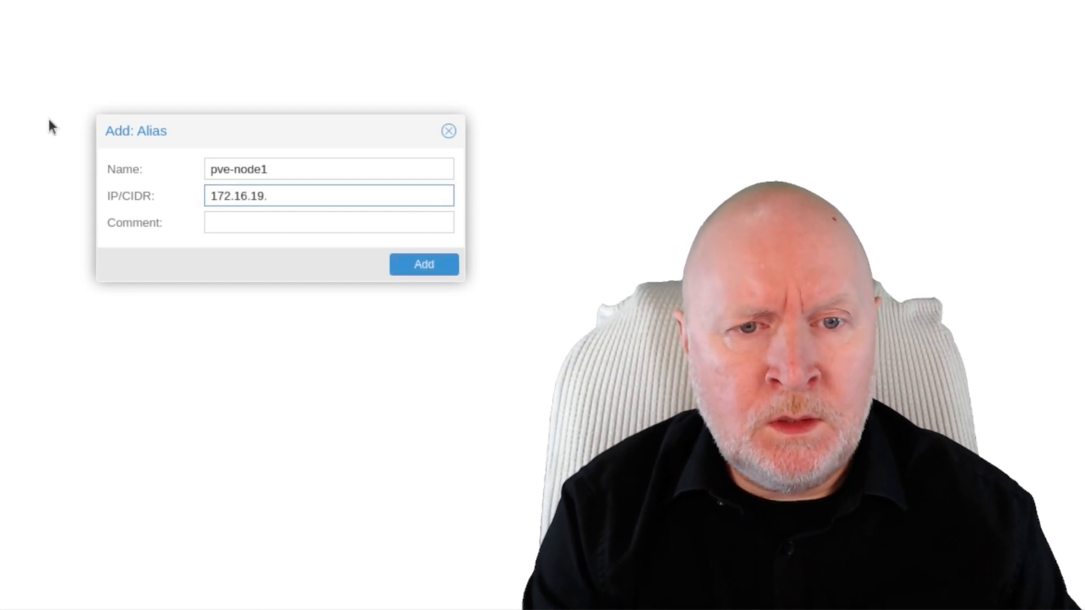
text(0/24)
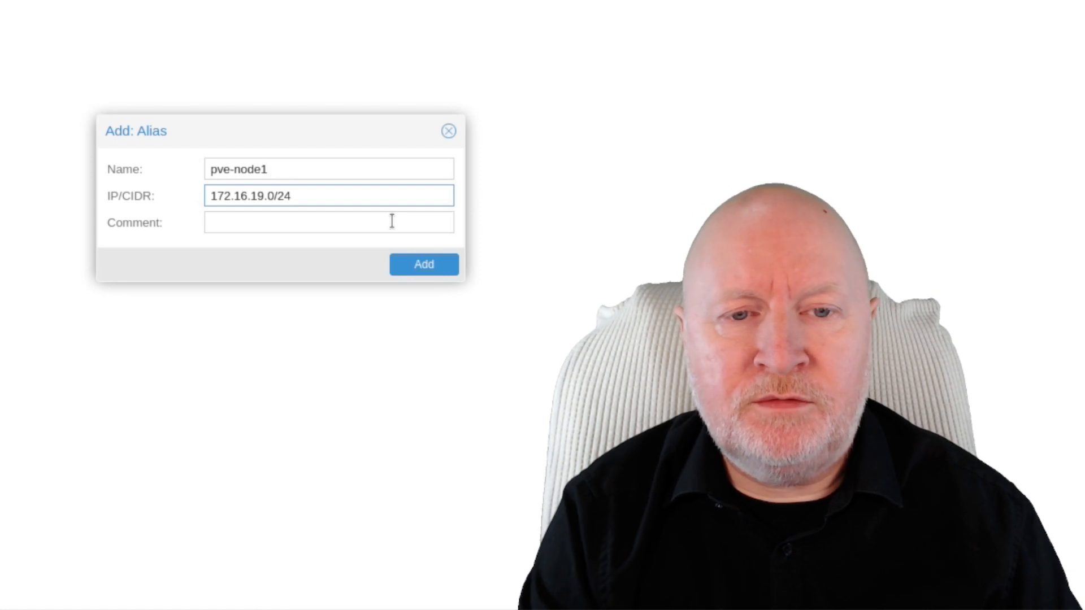
key(BackSpace)
key(BackSpace)
key(BackSpace)
key(BackSpace)
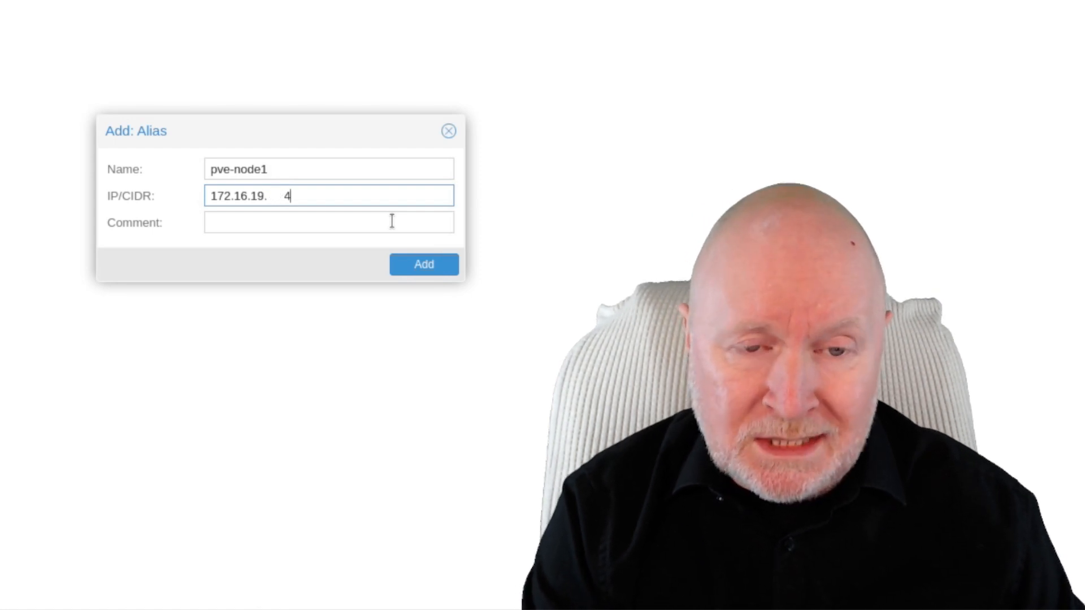
- Set the pve-node1 alias's address to 172.16.19.10, trying a /32 suffix and removing it
text(10)
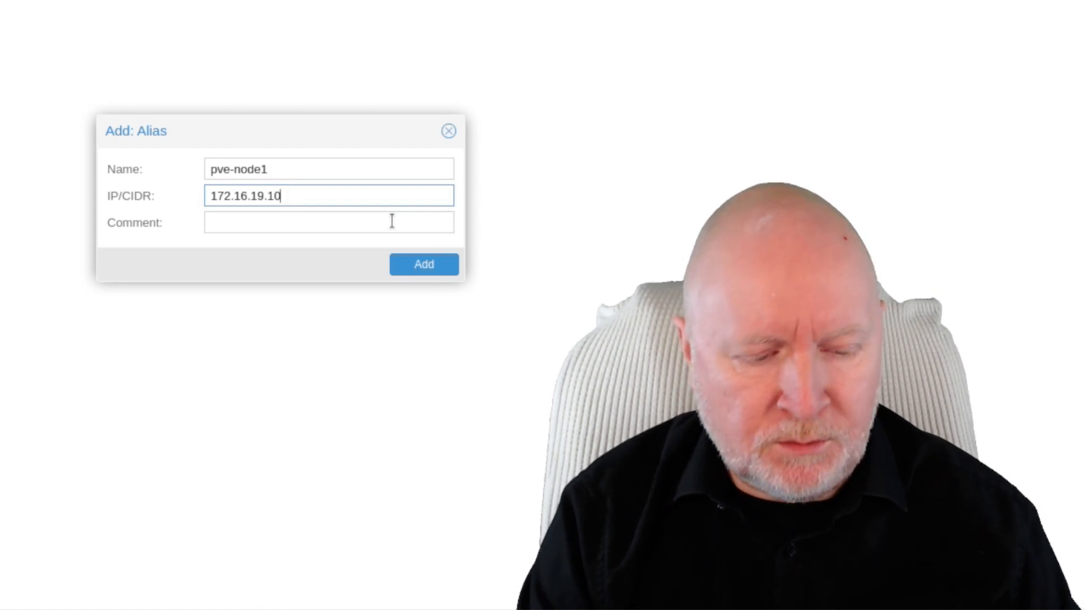
text(/32)
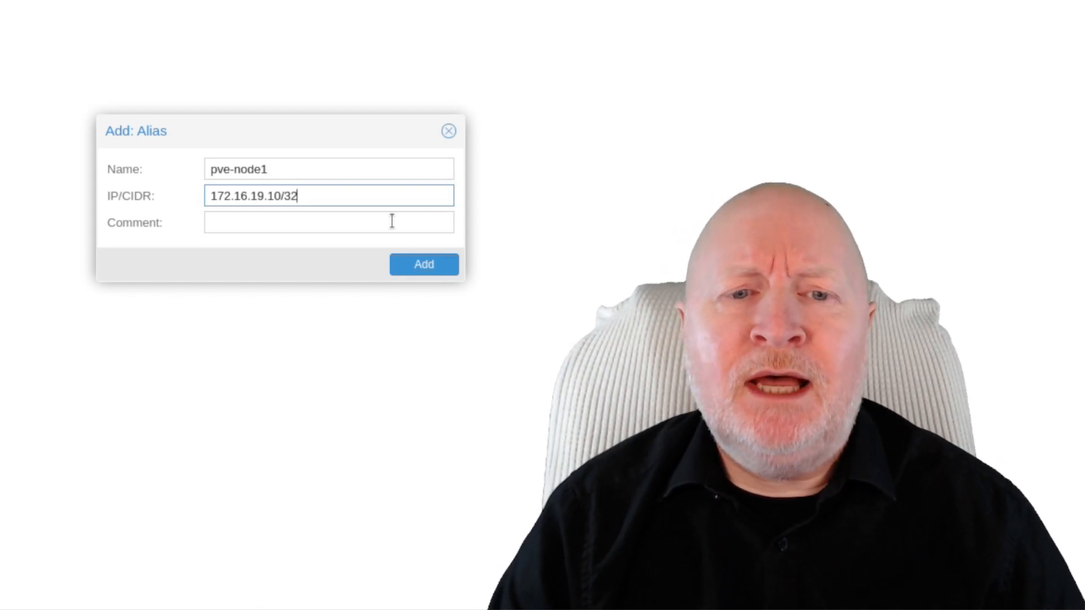
key(BackSpace)
key(BackSpace)
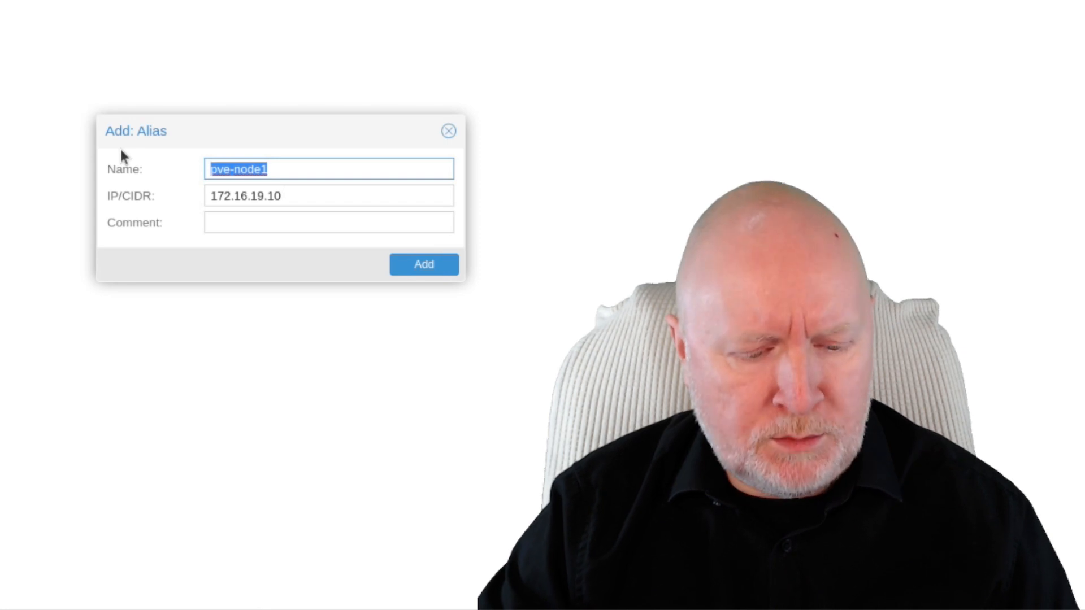
- Give the pve-node1 alias the comment "pve-node1 mgmt" and add it to the datacenter aliases
click(237, 225)
text(pve-node1)
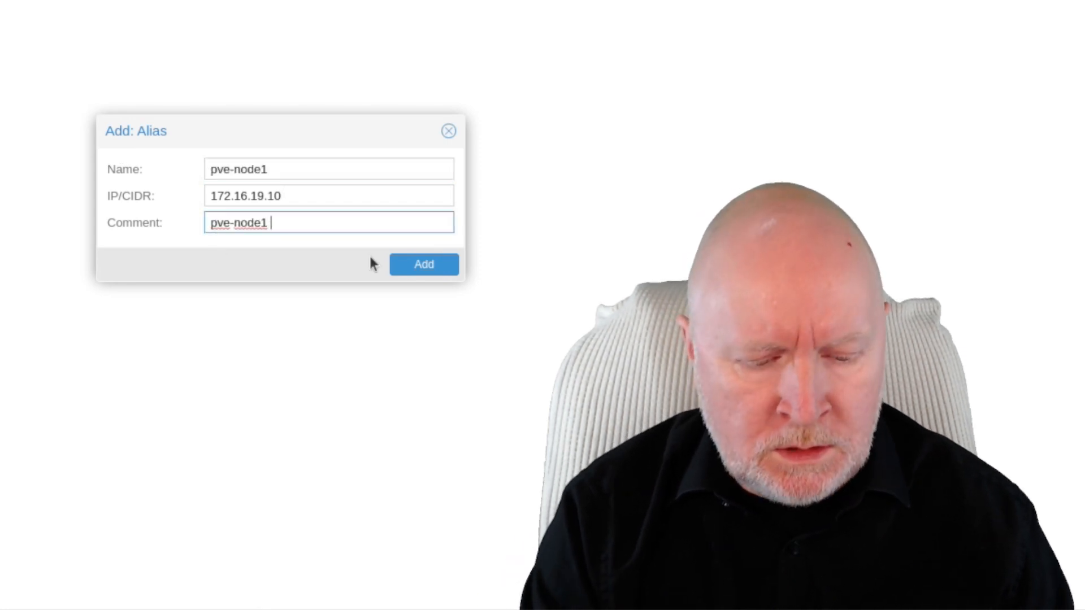
text(mgmt)
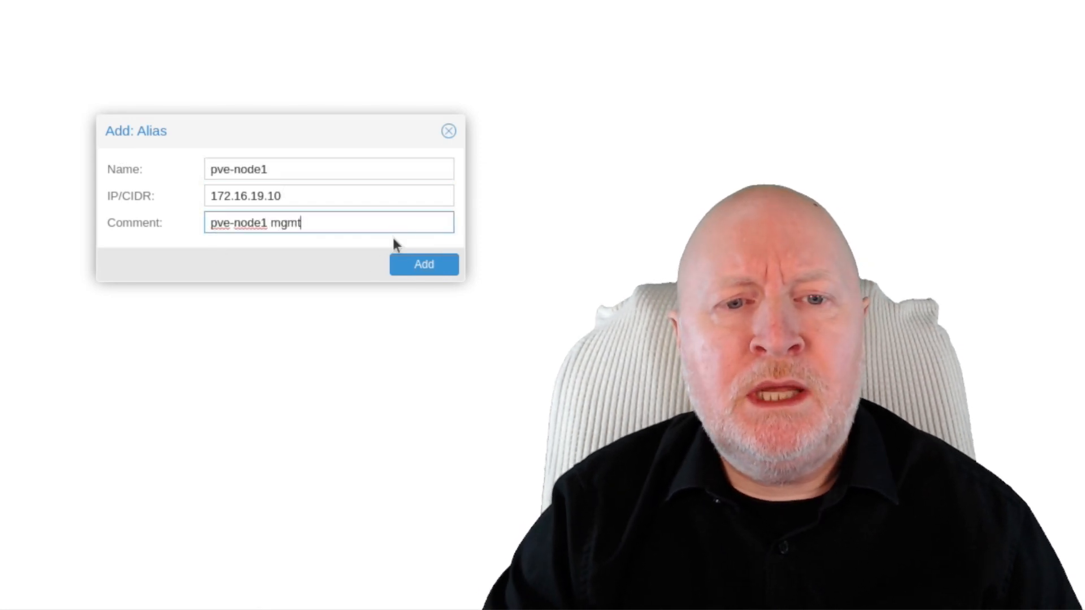
click(421, 269)
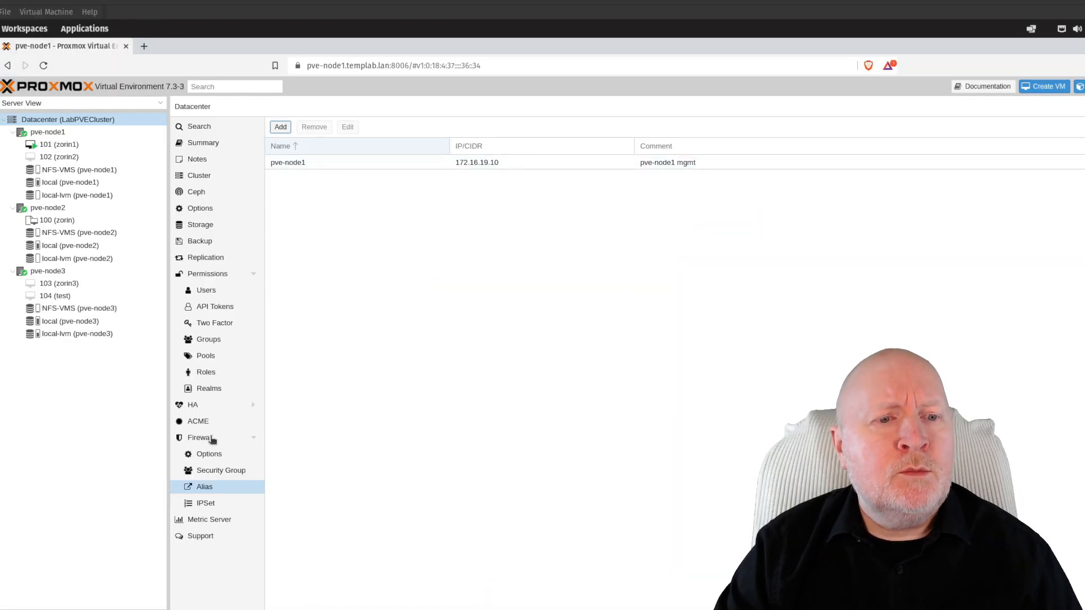
- Try the pve-node1 alias as the source of a new datacenter firewall rule, and discard the rule
click(212, 440)
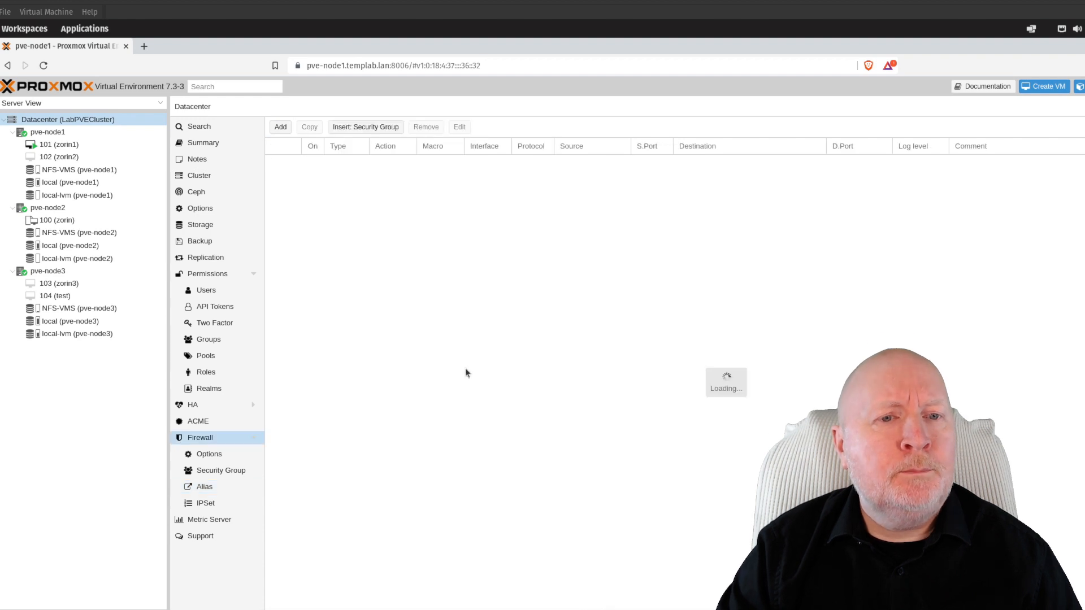
click(283, 128)
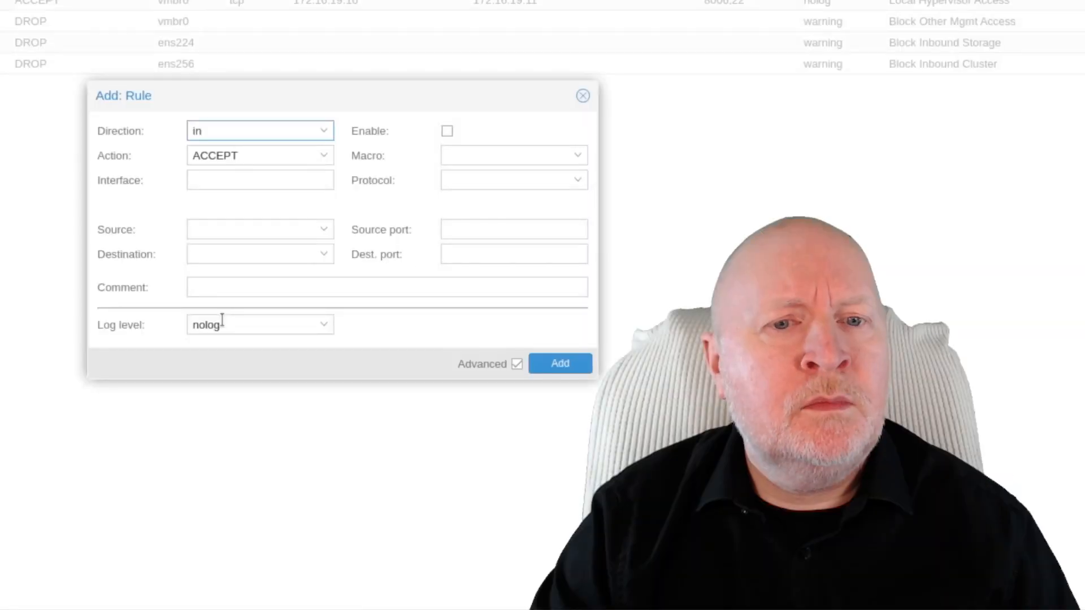
click(226, 230)
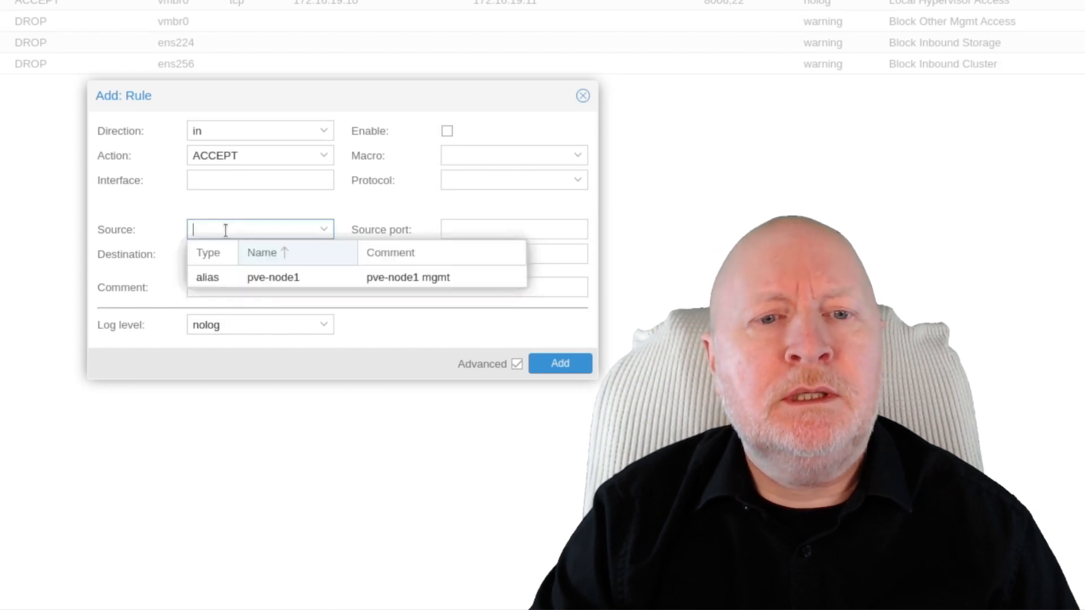
click(333, 276)
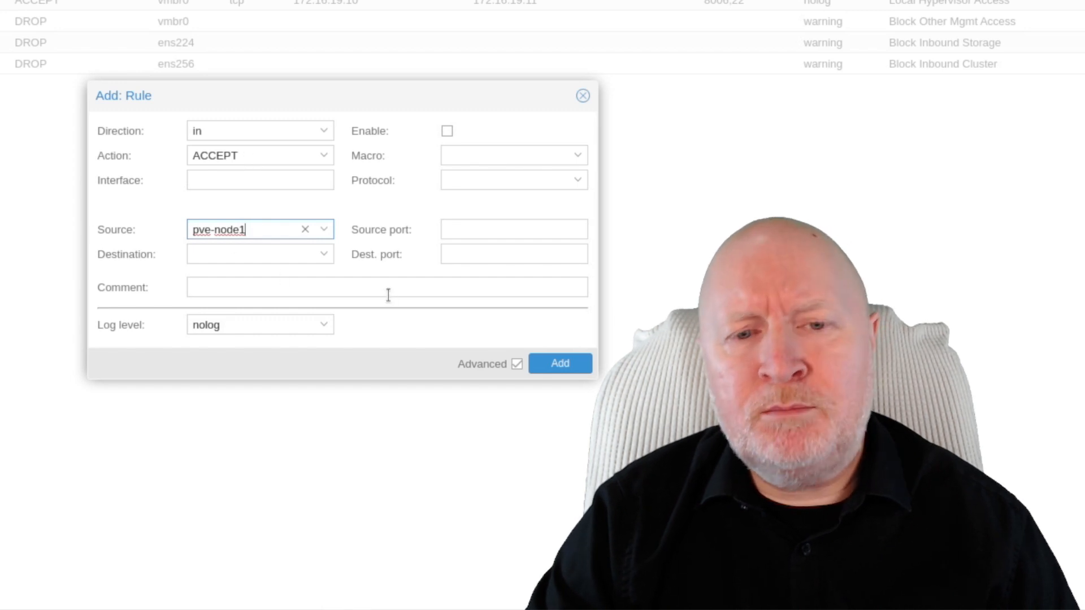
click(583, 96)
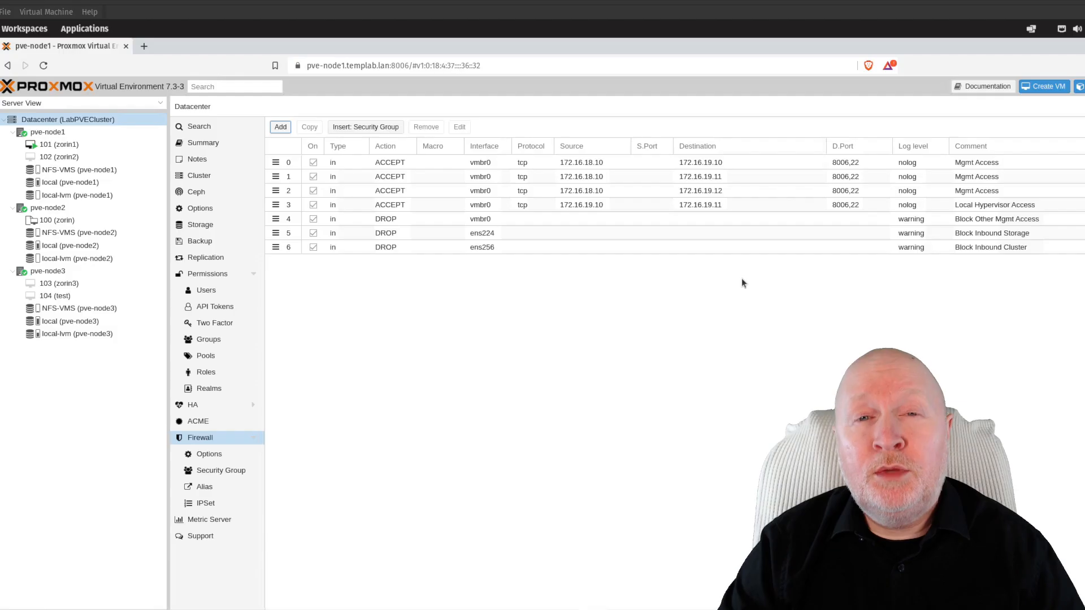
- Check the datacenter firewall aliases and create an IP set named hypervisors
click(217, 488)
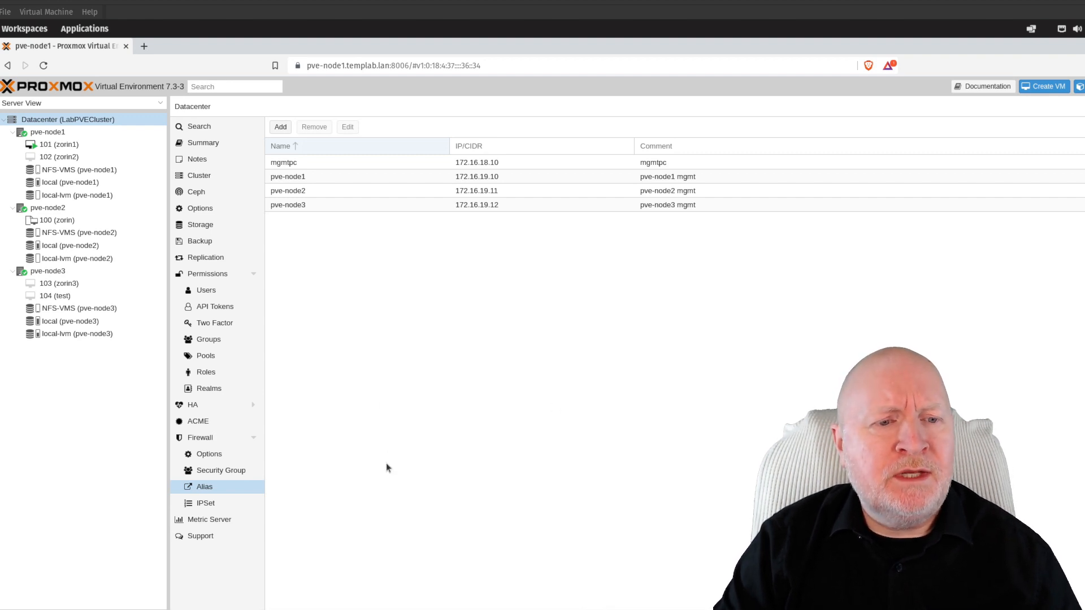
click(203, 503)
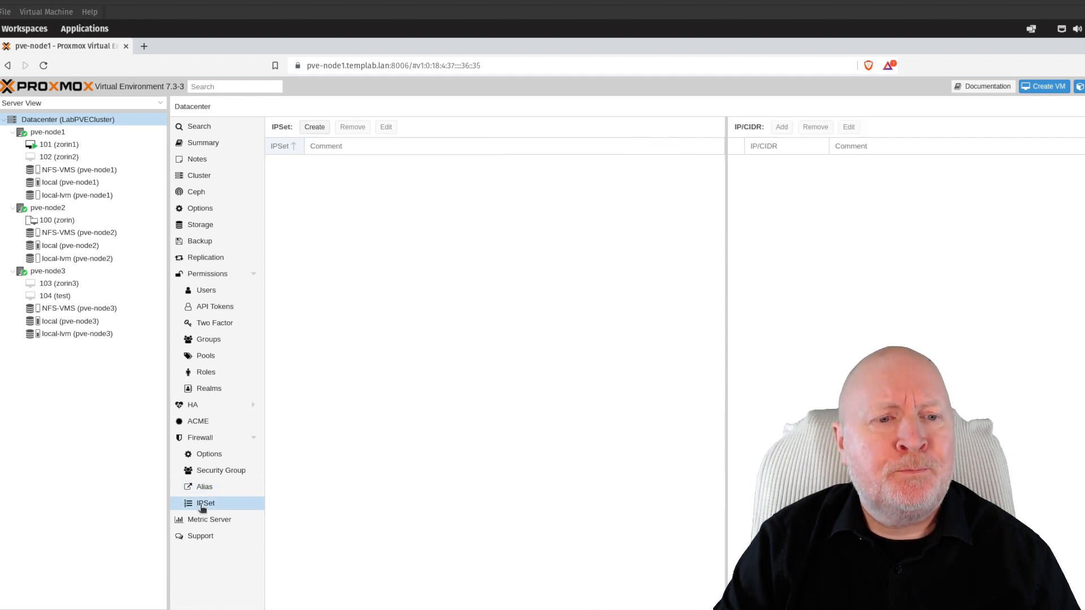
click(315, 127)
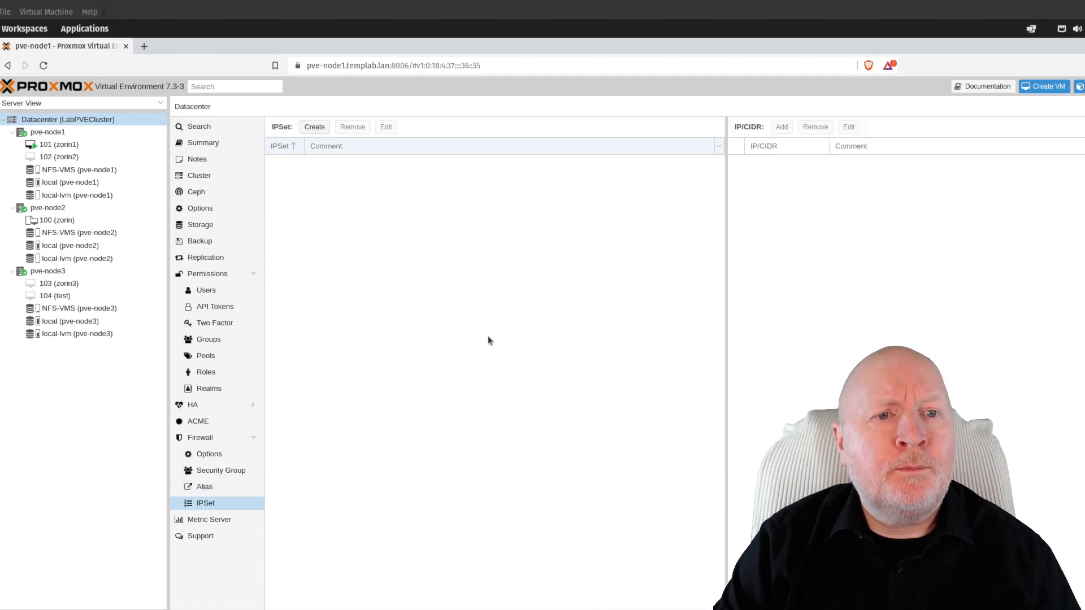
text(h)
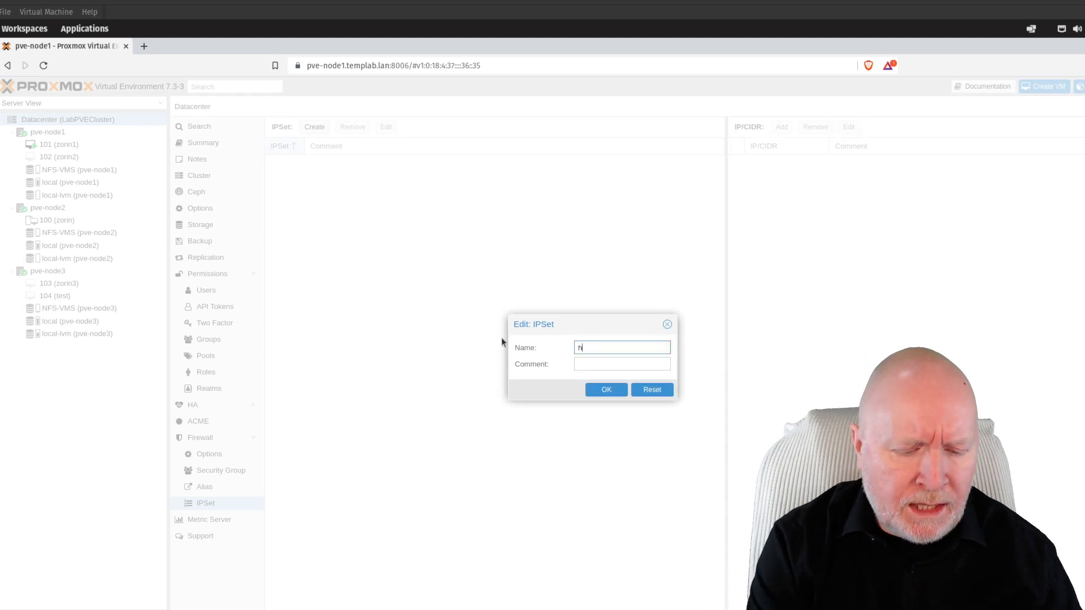
text(ypervi)
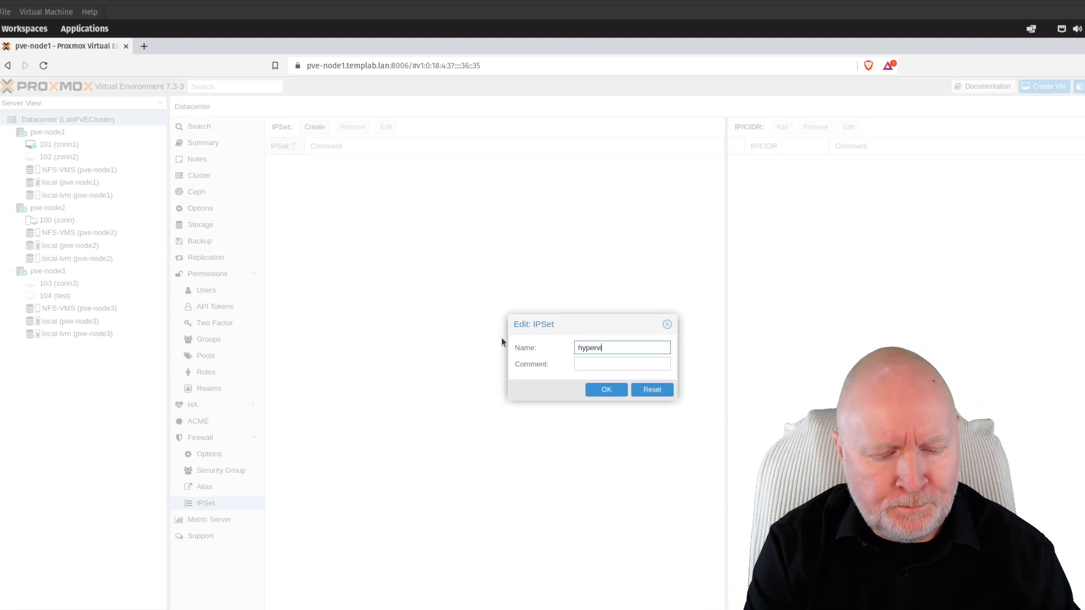
text(so)
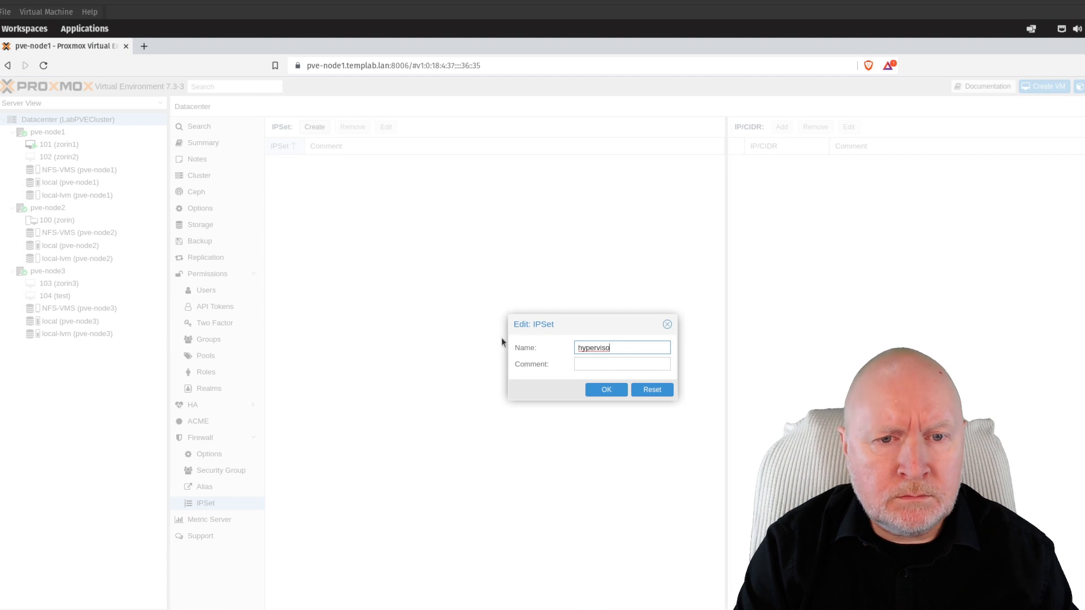
text(rs)
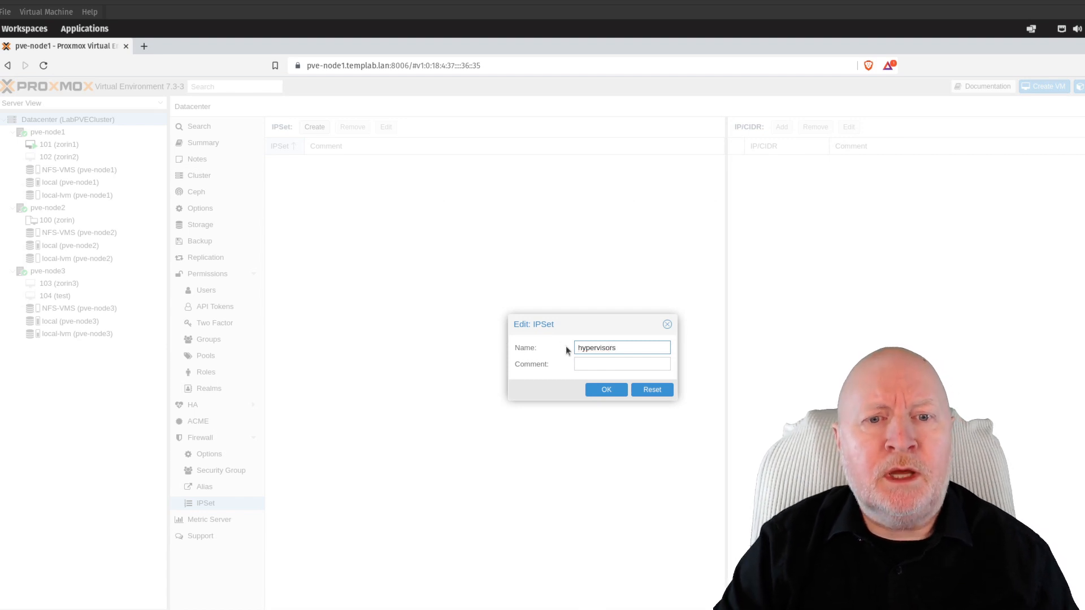
click(607, 390)
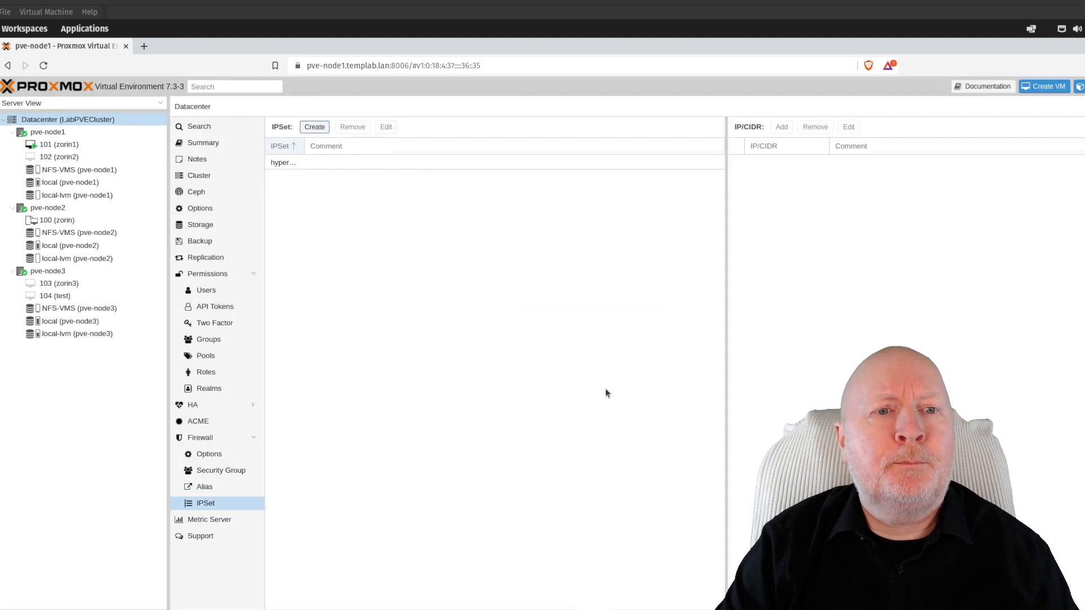
- Add the pve-node1 alias as a member of the hypervisors IP set
click(320, 162)
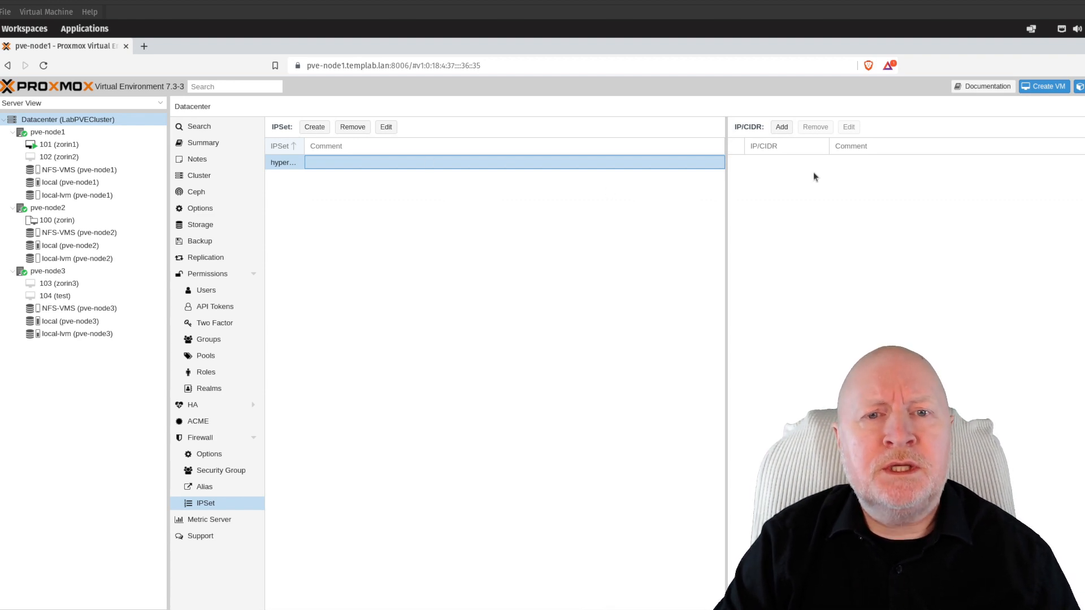
click(783, 128)
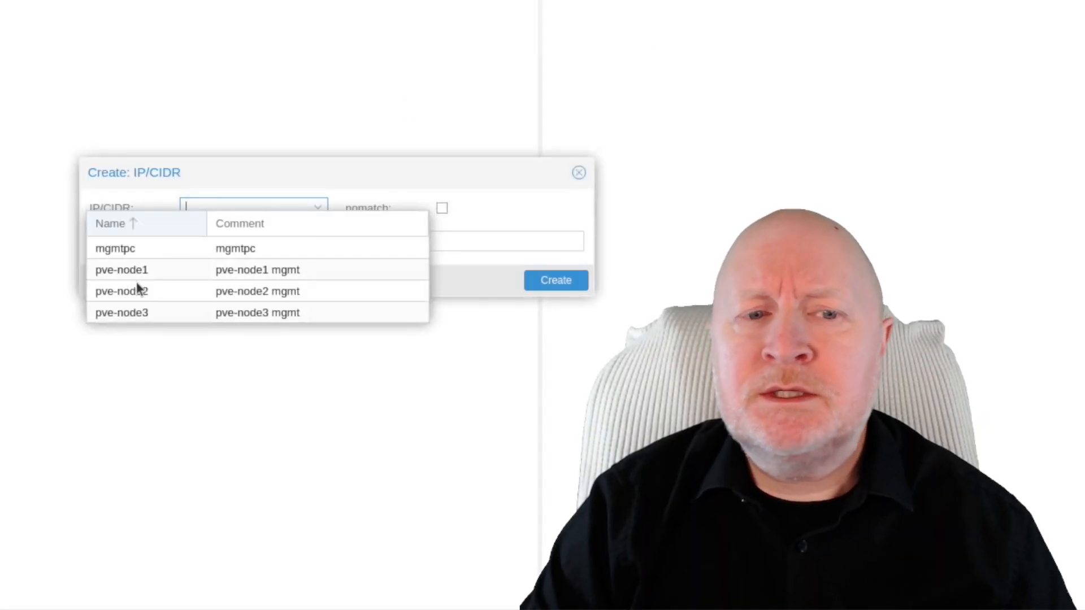
click(138, 270)
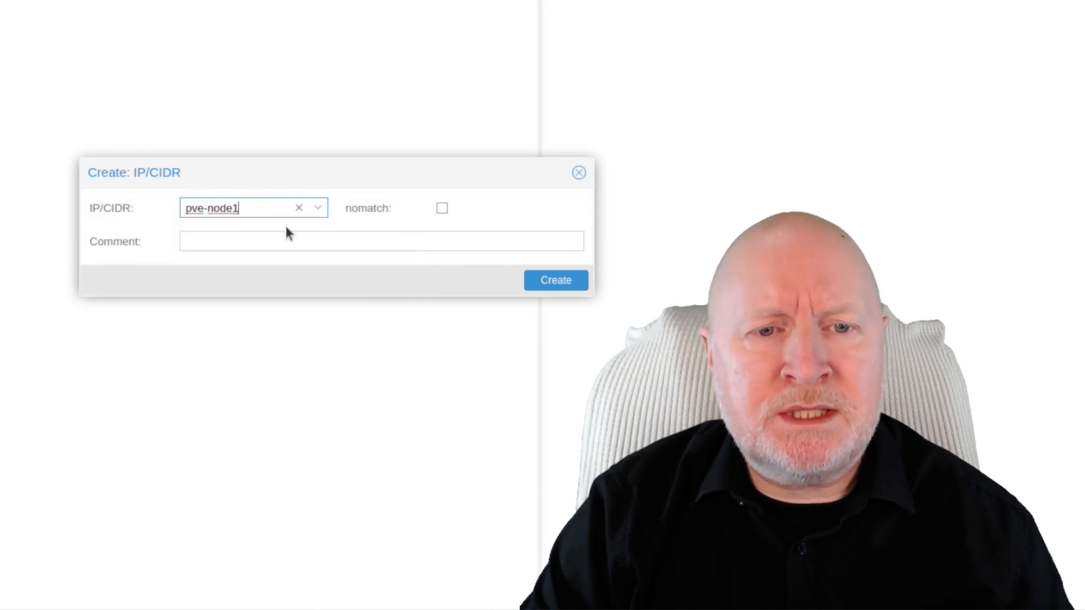
click(553, 281)
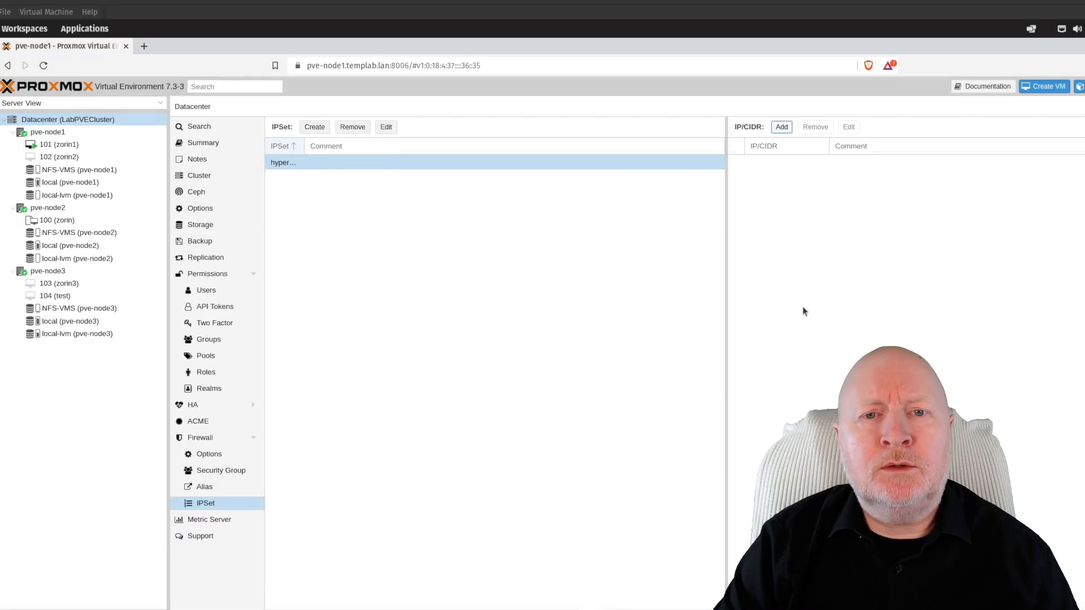
- Add the pve-node2 and pve-node3 aliases to the hypervisors IP set
click(782, 126)
click(460, 402)
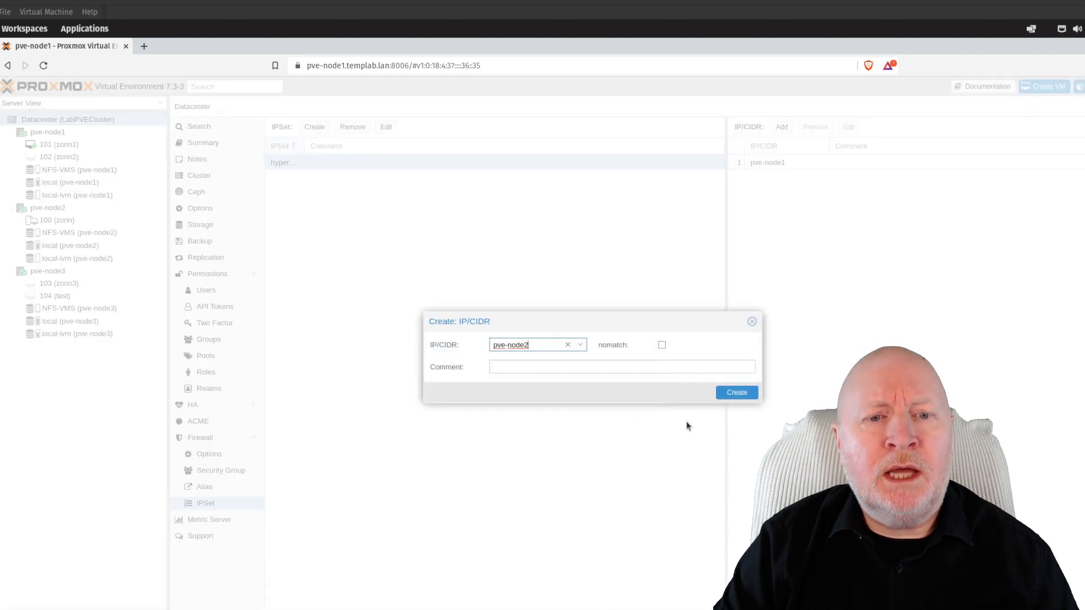
click(755, 395)
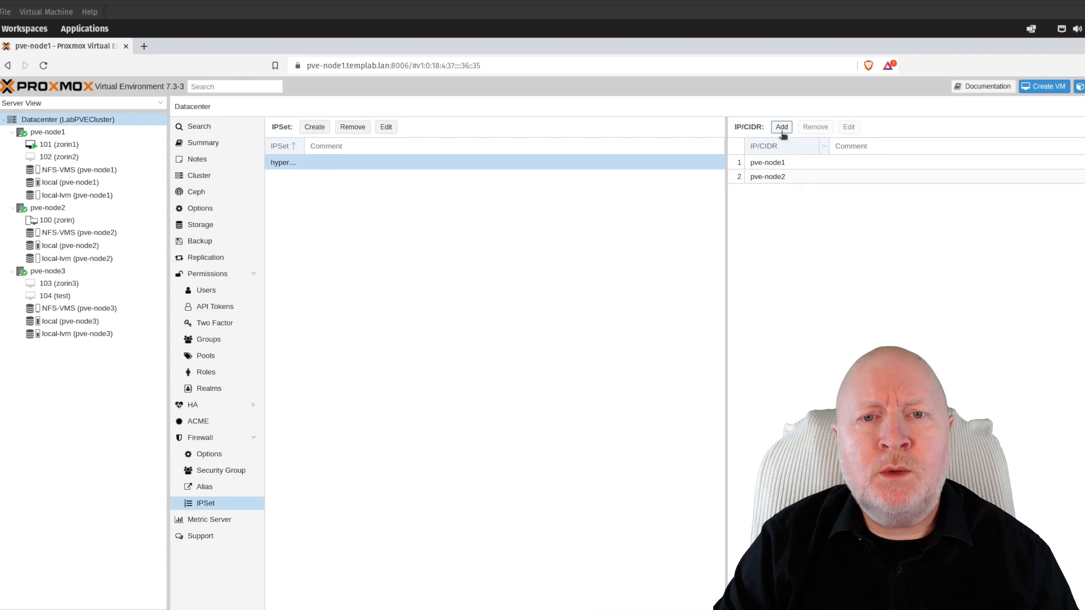
click(783, 127)
click(580, 345)
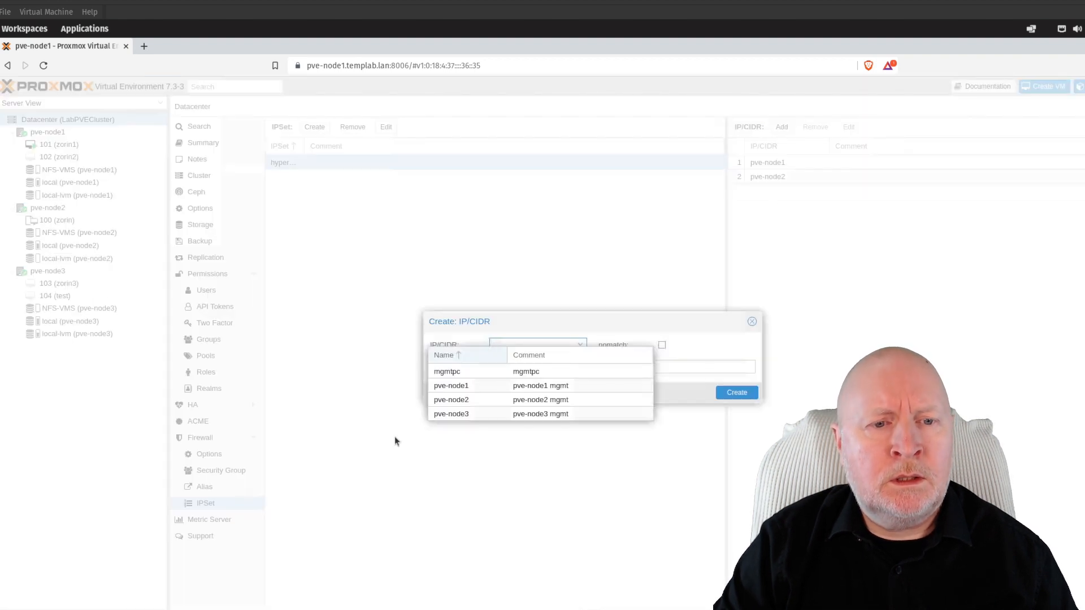
click(444, 415)
click(723, 393)
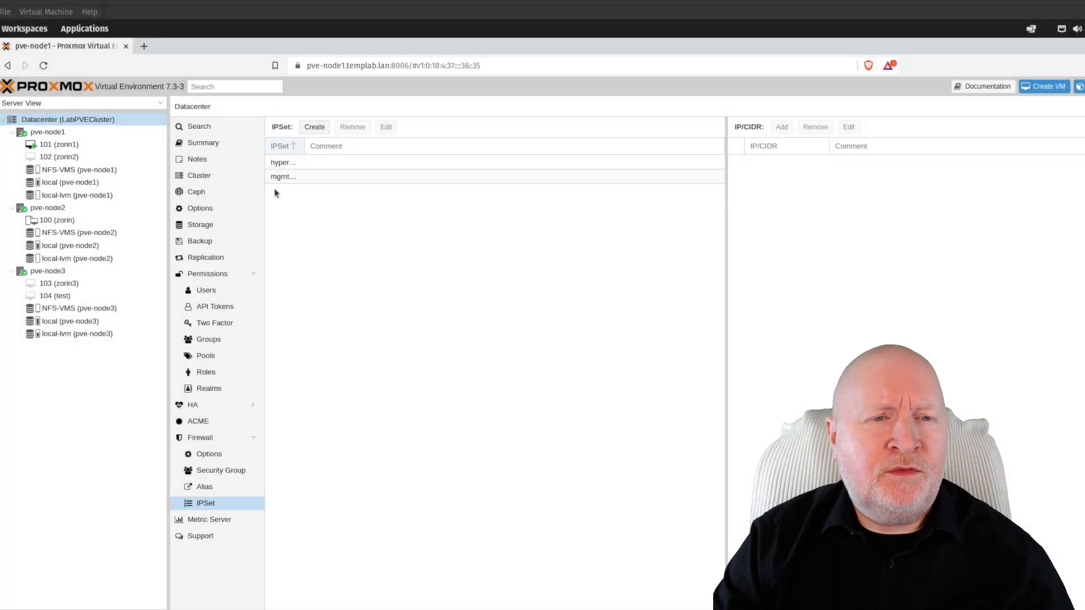
- Review the datacenter firewall rules and create a security group named hypervisoraccess
click(211, 440)
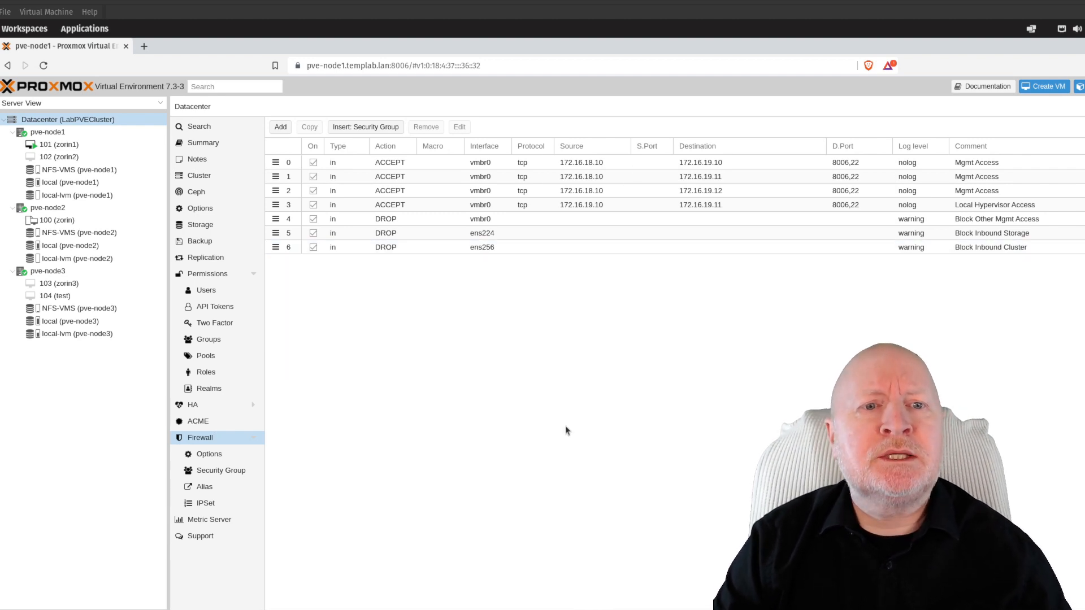
click(221, 471)
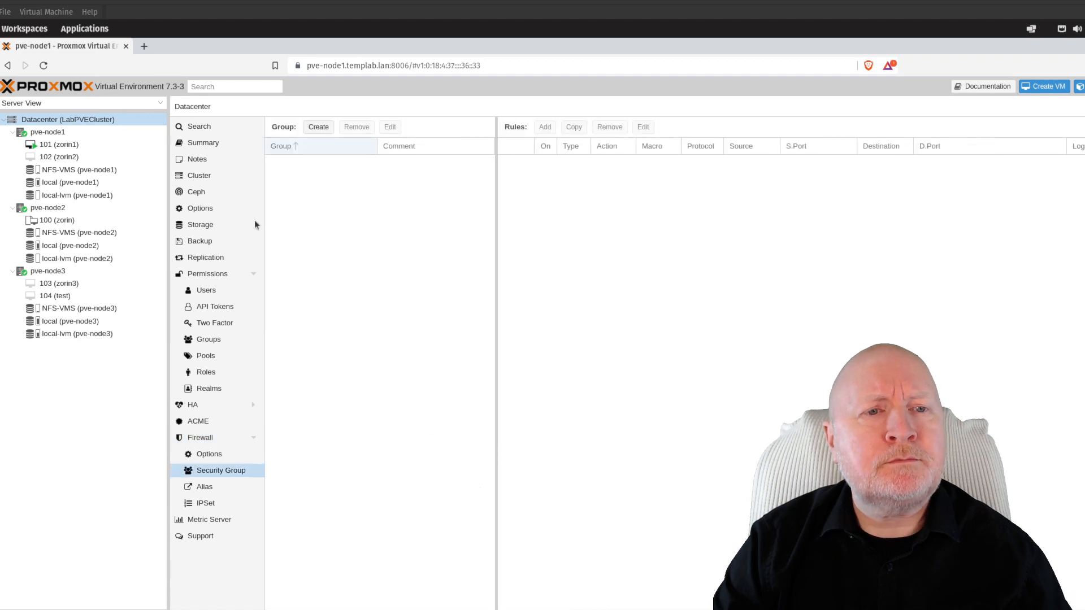
click(319, 128)
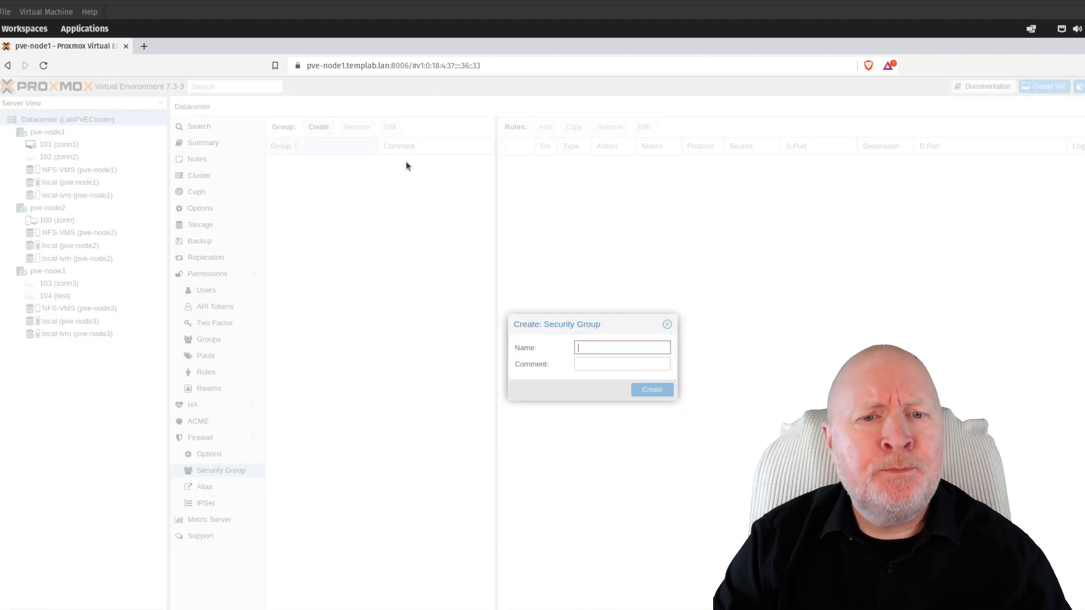
text(hypervisoraccess)
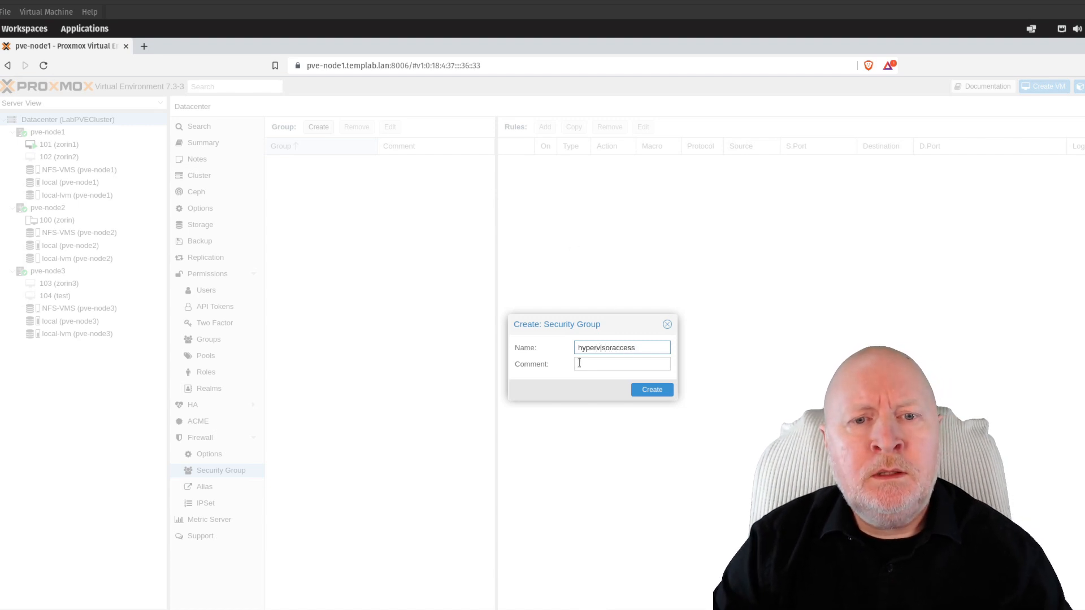
click(657, 392)
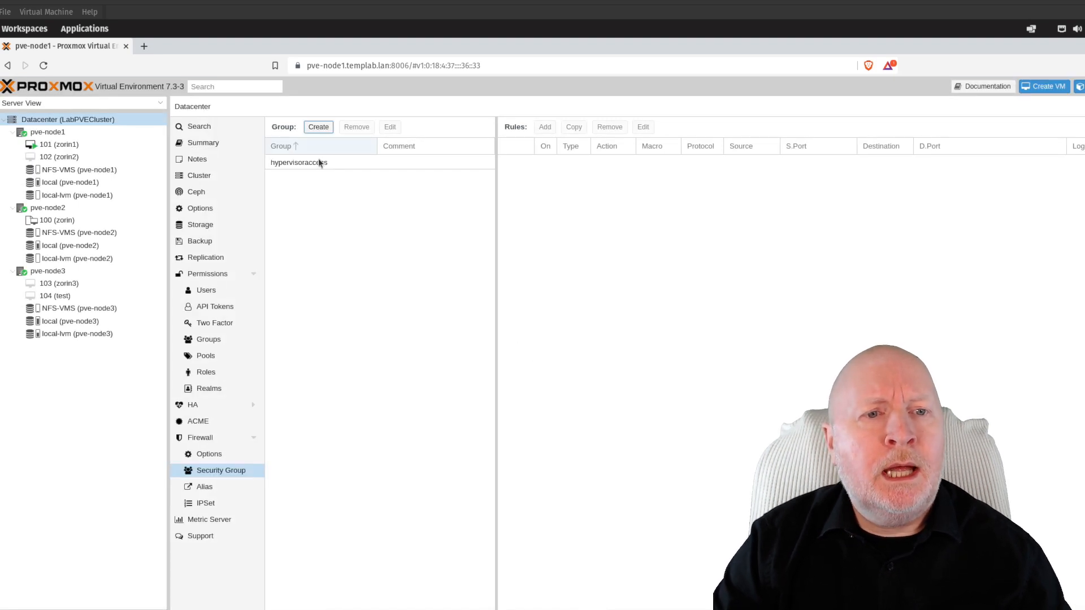
- Start an enabled inbound ACCEPT rule in the hypervisoraccess security group with source +mgmtdevices and destination +hypervisors
click(318, 160)
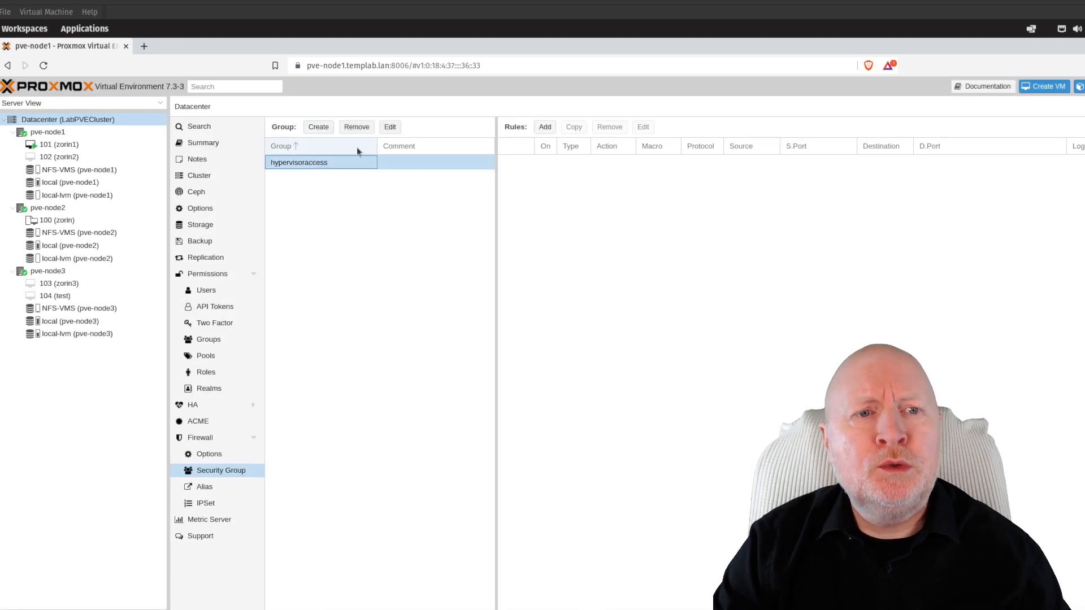
click(546, 128)
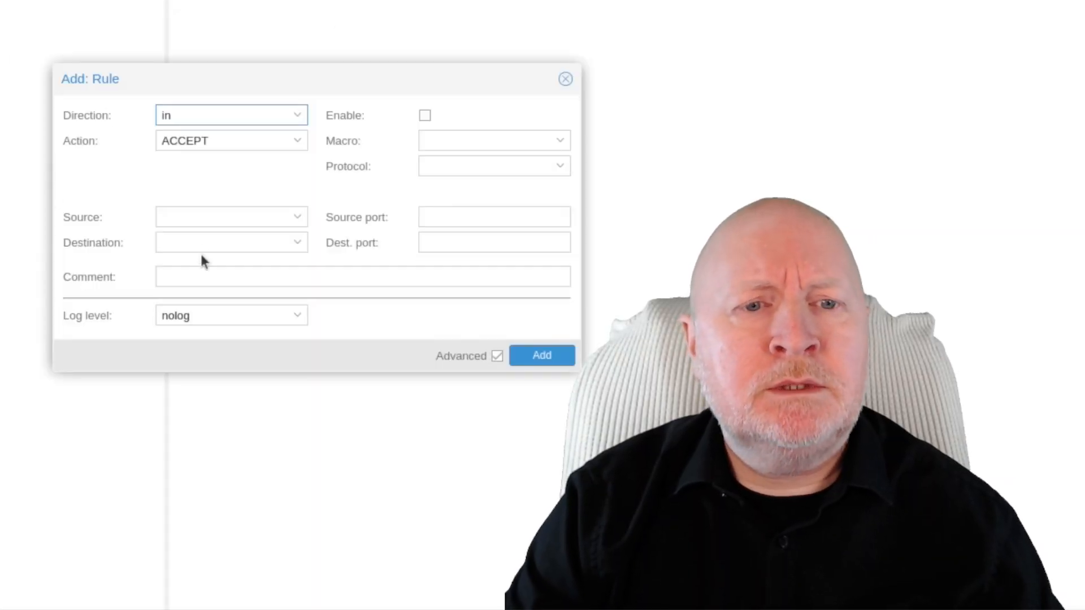
click(190, 216)
click(236, 289)
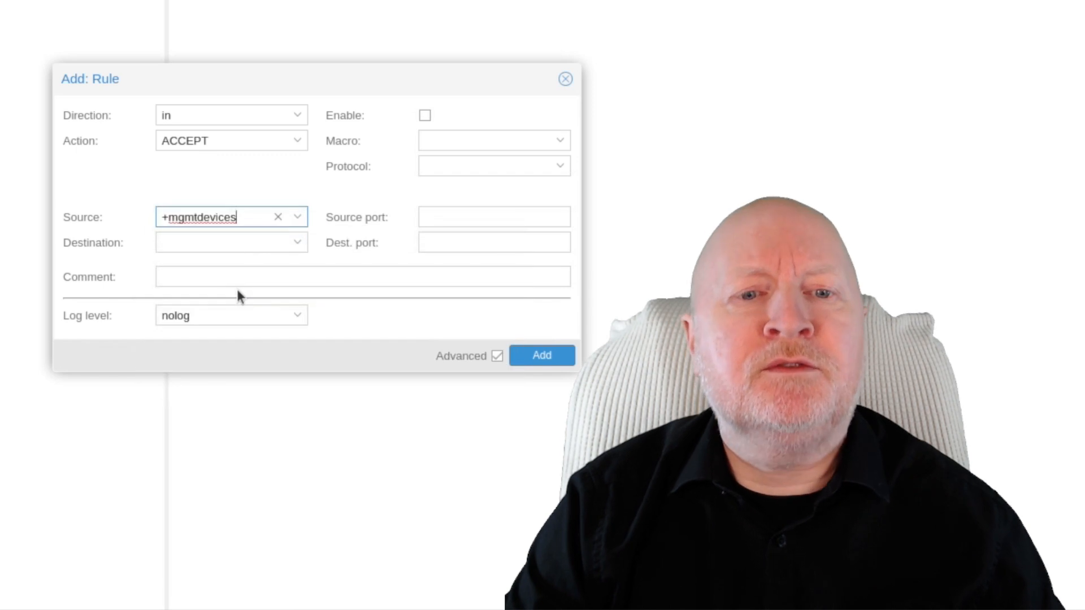
click(198, 246)
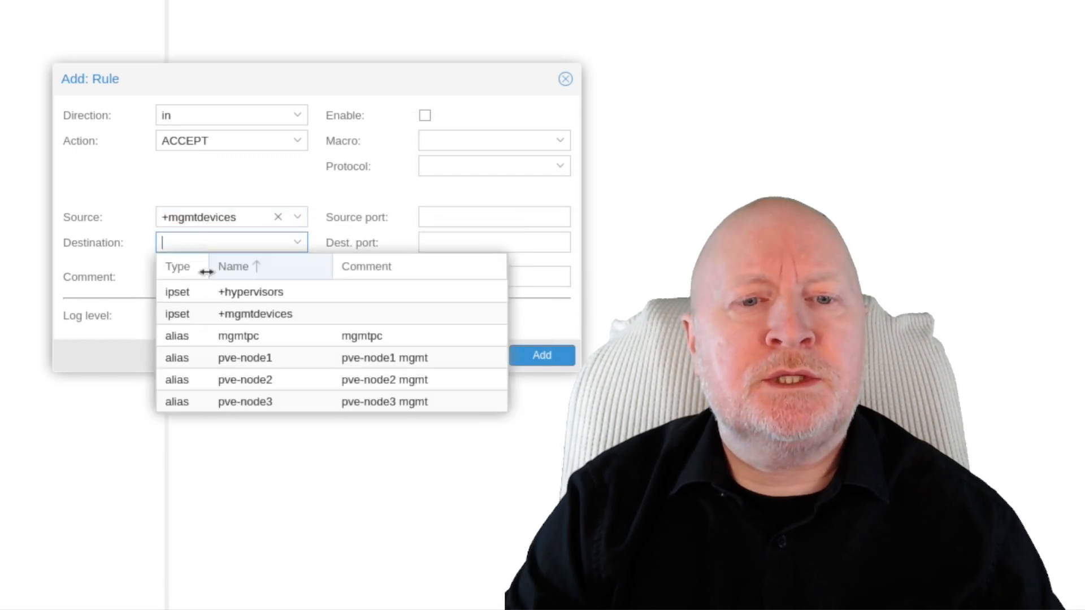
click(249, 290)
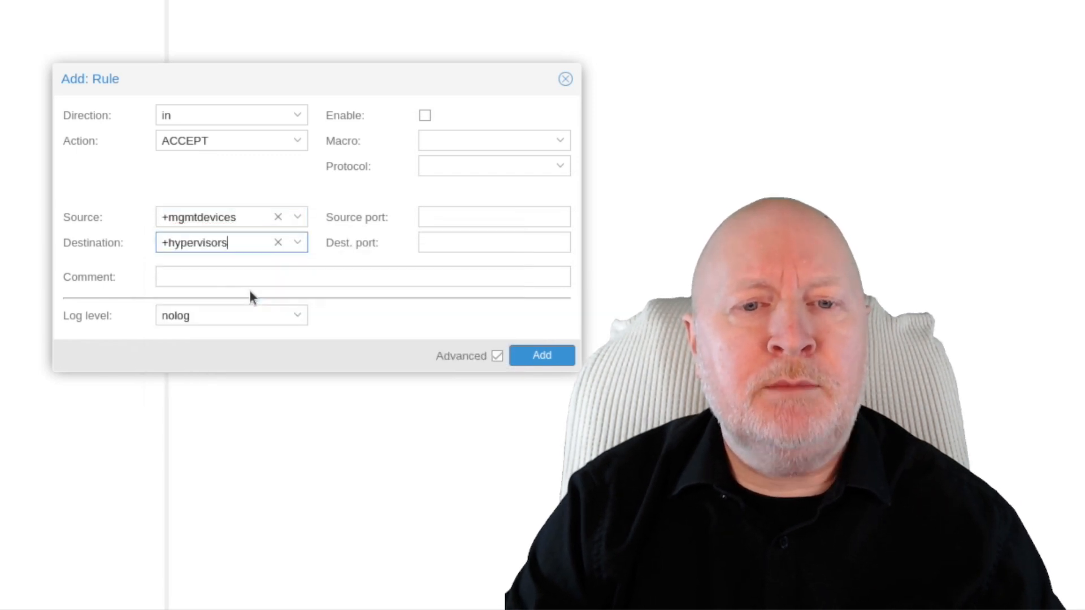
click(426, 116)
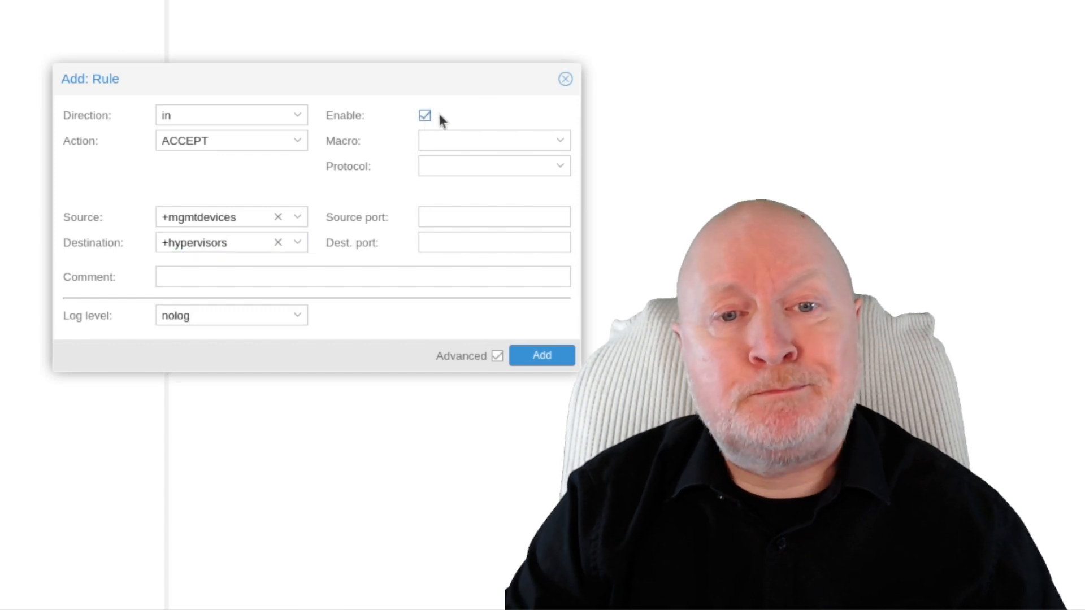
- Set the new rule's protocol to tcp and its destination ports to 8006,22
click(556, 169)
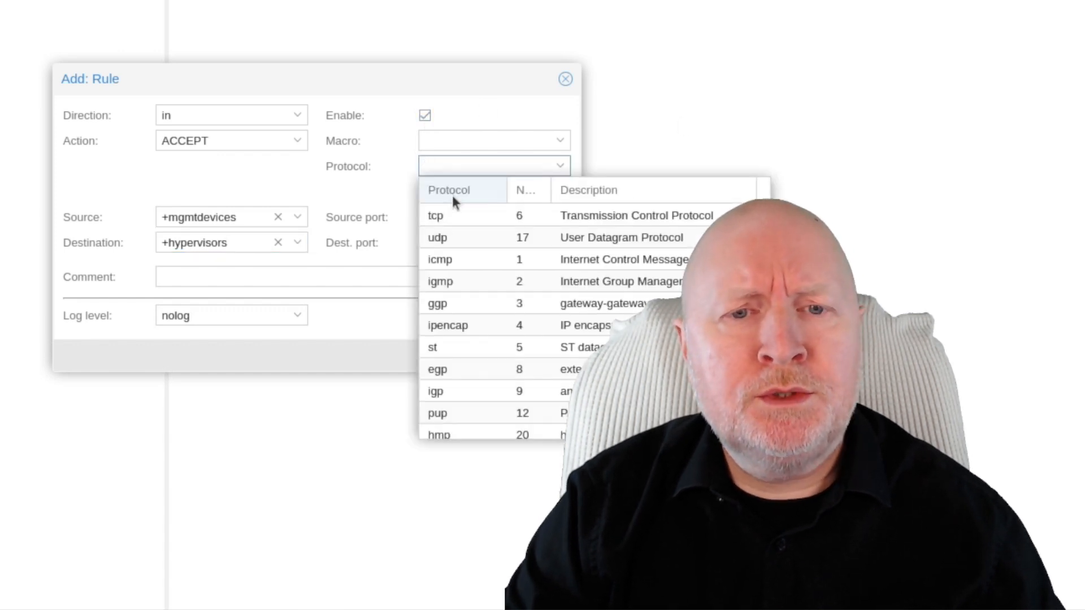
click(444, 217)
click(450, 241)
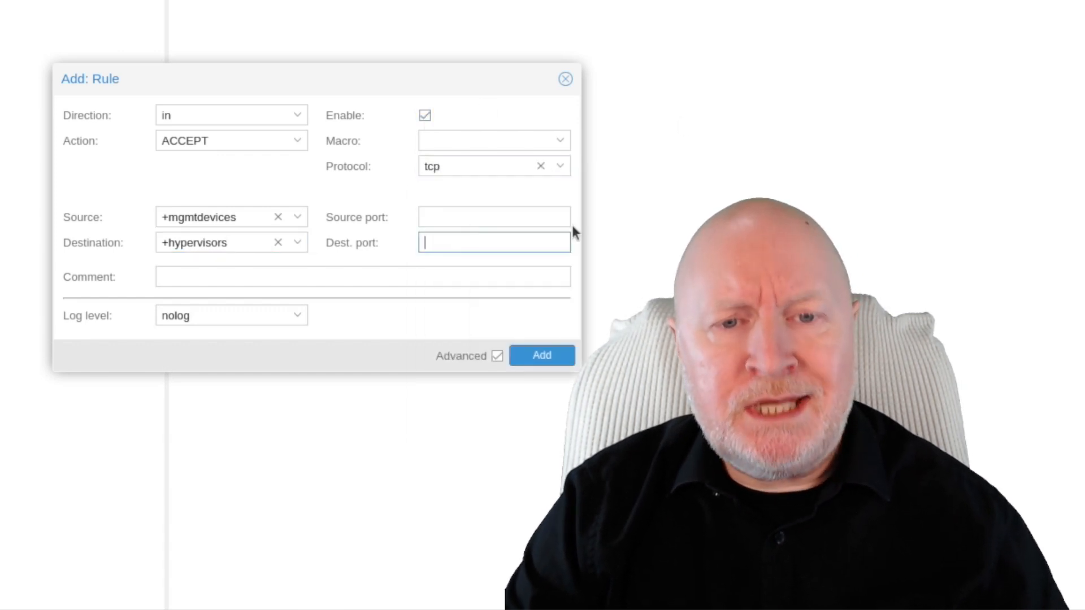
text(8006)
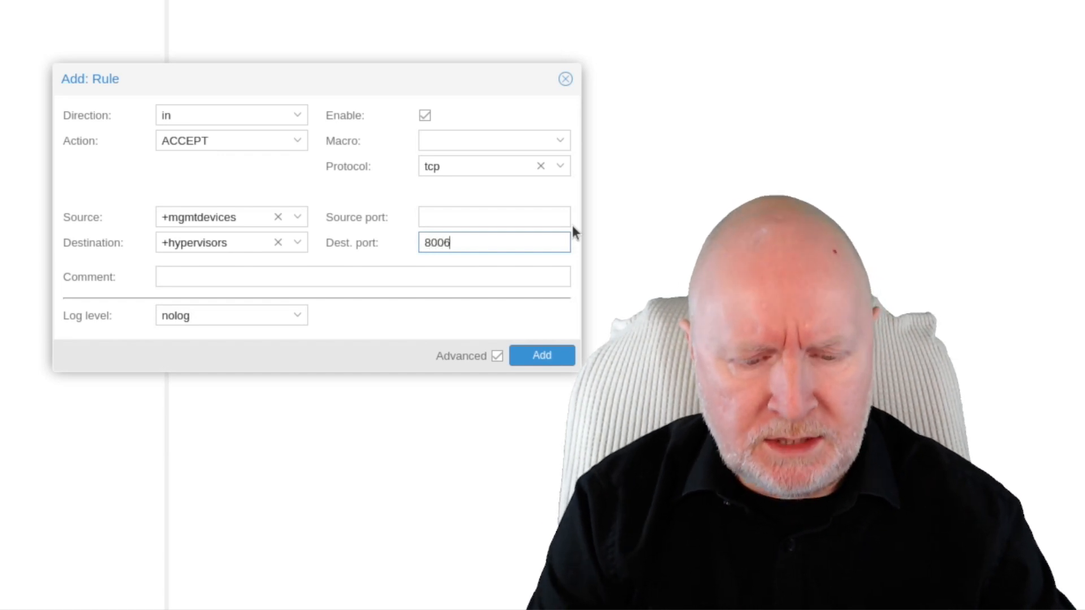
text(,22)
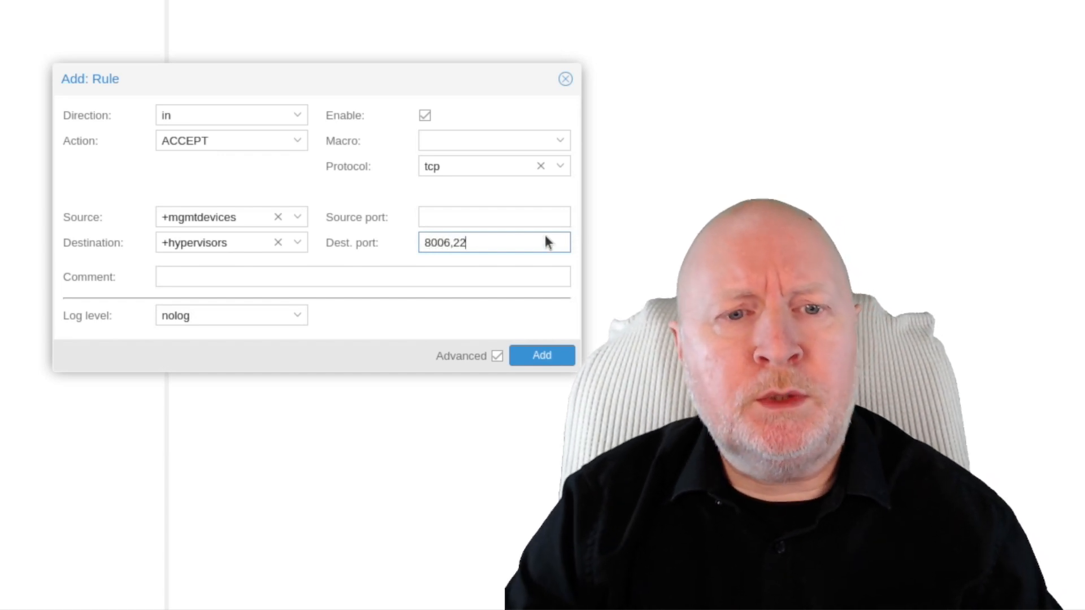
- Enter the comment "Mgmt devices to hypervisors" and add the rule to the security group
click(331, 274)
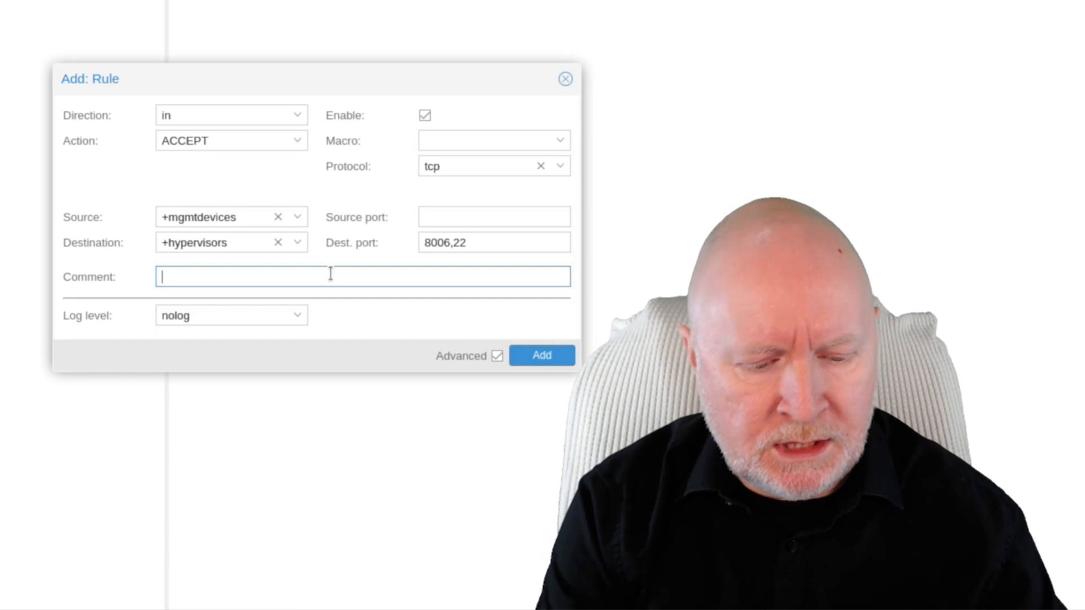
text(Mgmt devi)
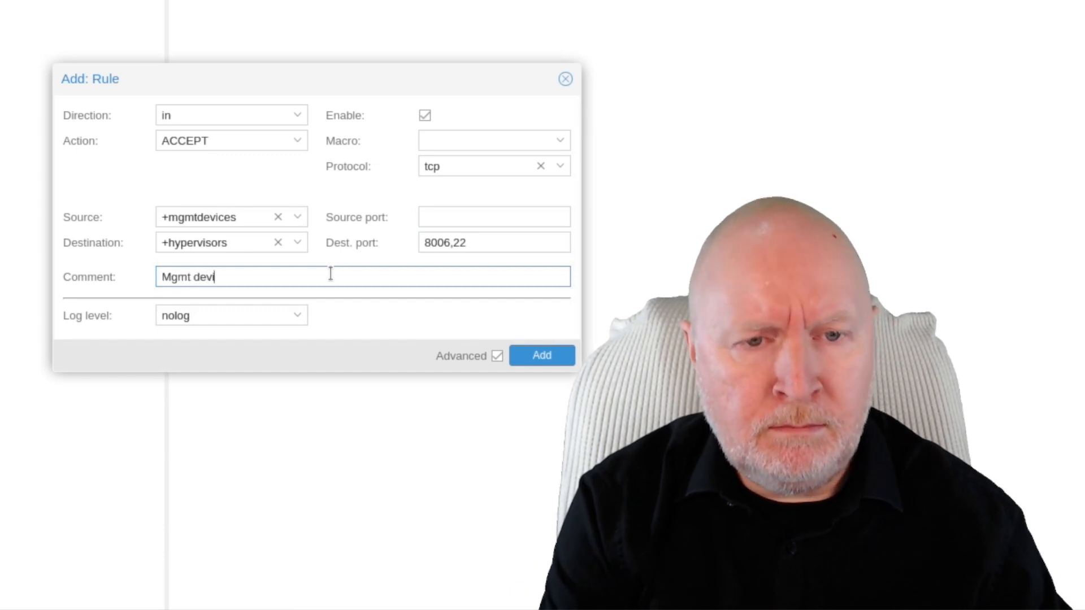
text(ces to)
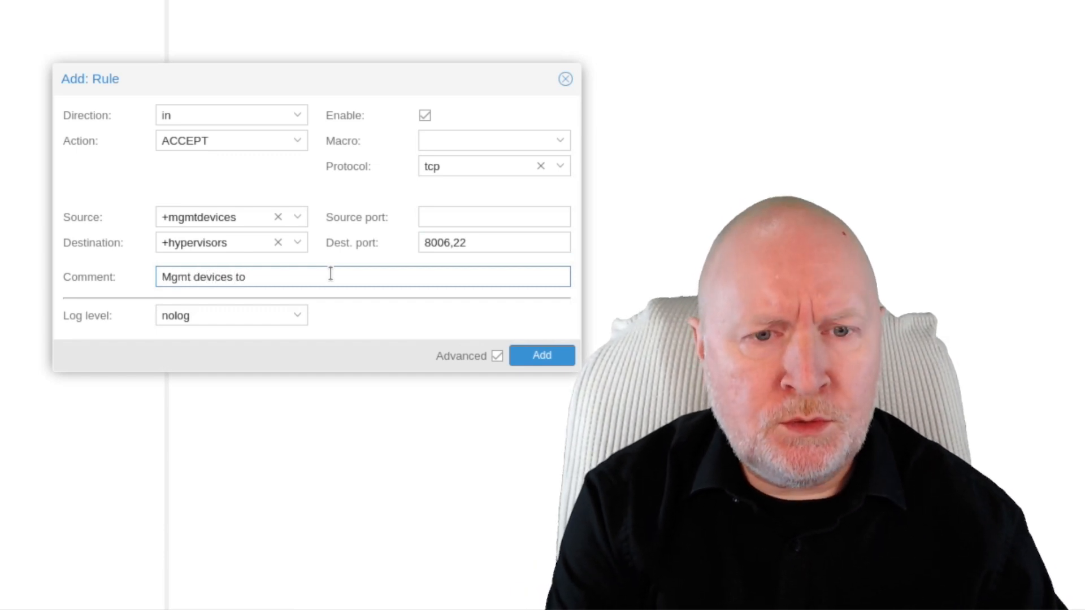
text( hypervi)
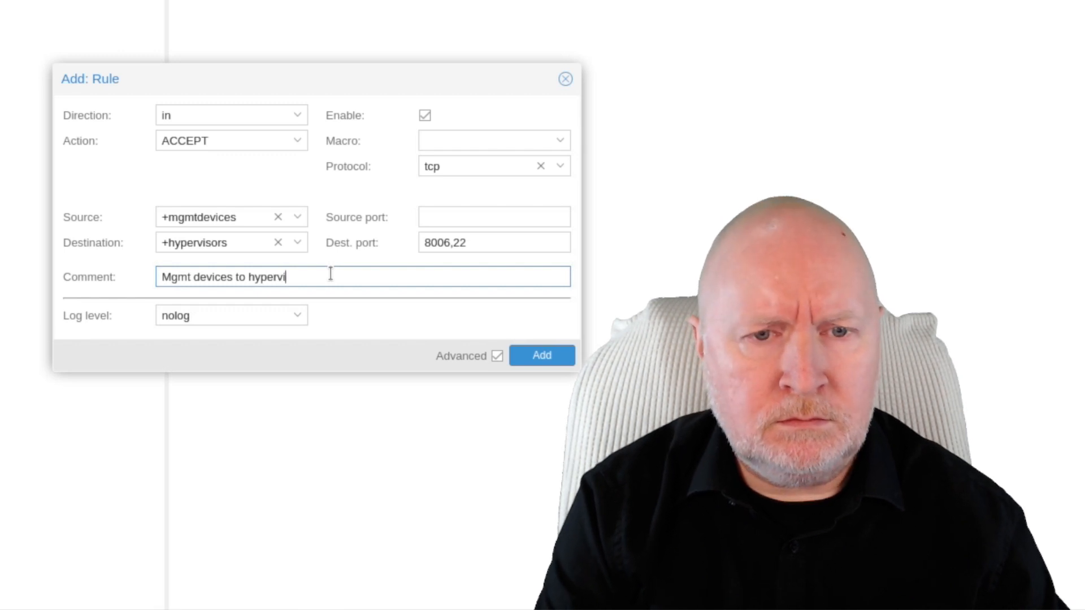
text(sors)
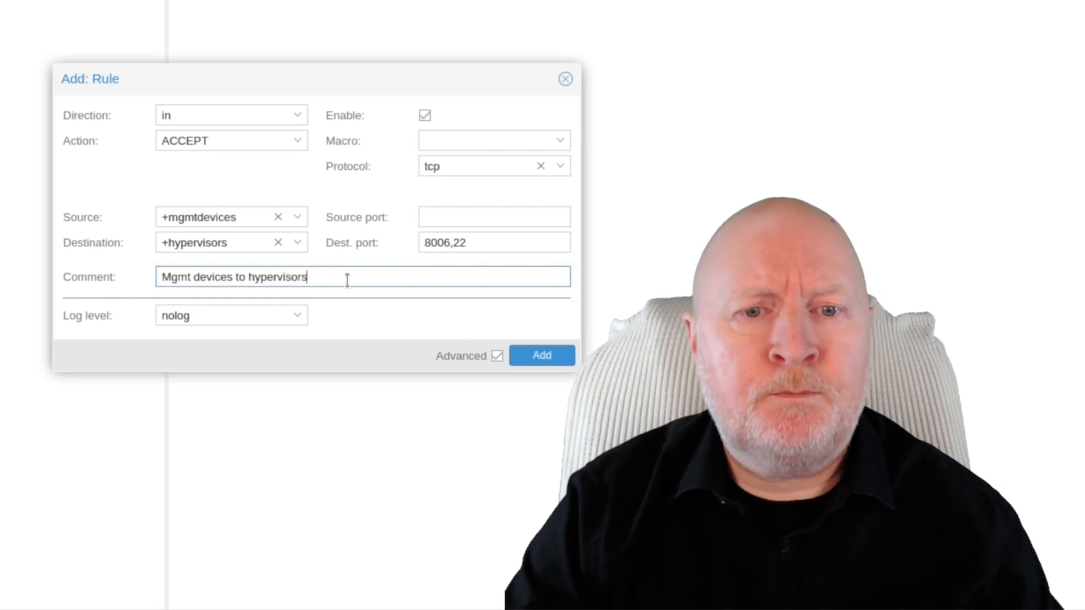
click(571, 355)
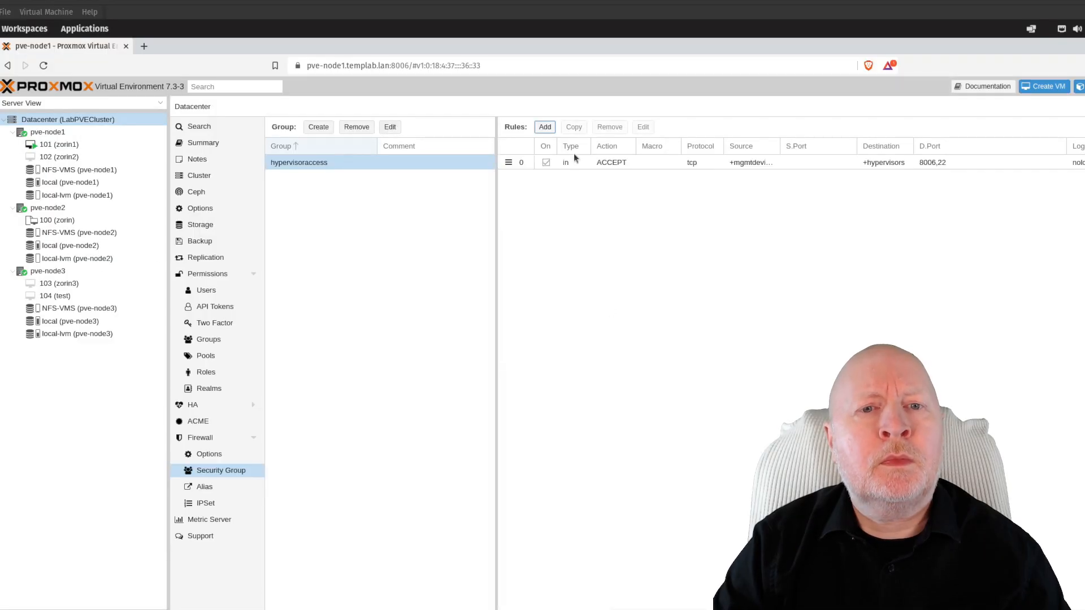
- Copy the management devices rule in the security group and set the copy's source to +hypervisors
click(571, 161)
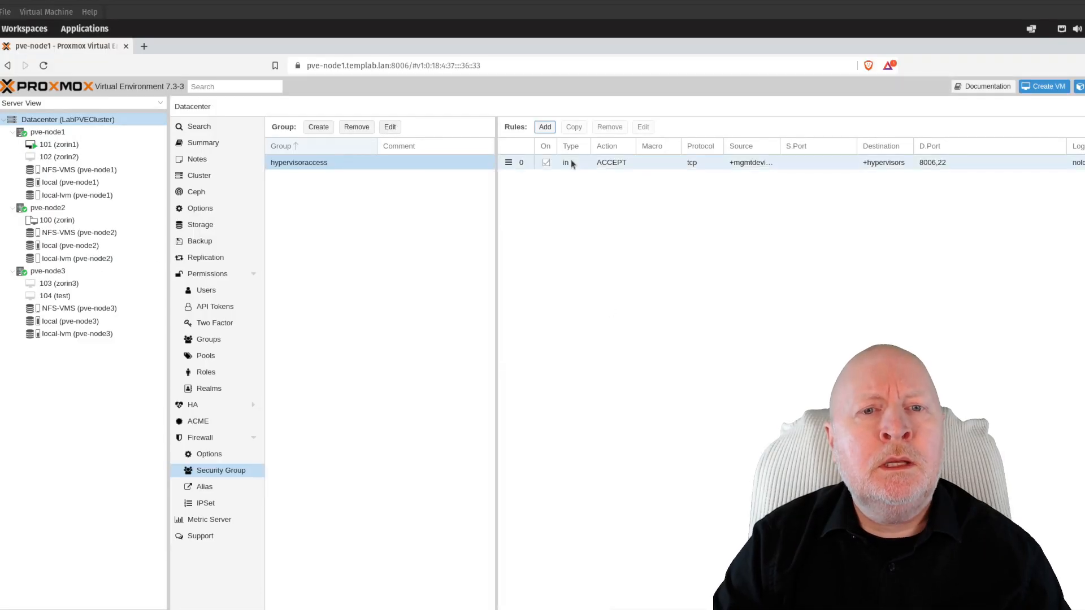
click(574, 127)
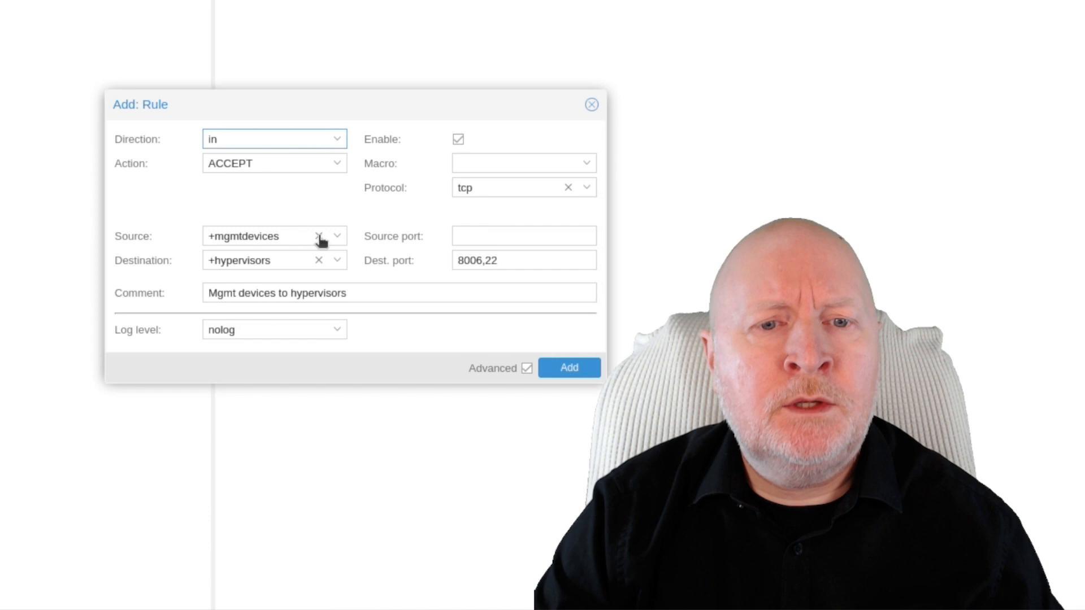
click(319, 237)
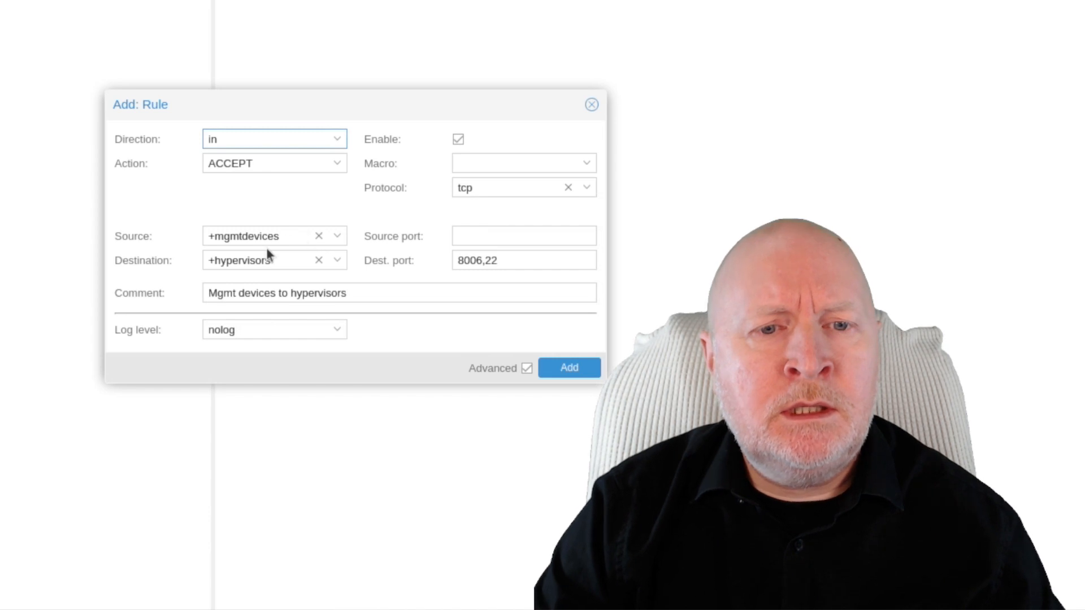
click(236, 234)
click(290, 285)
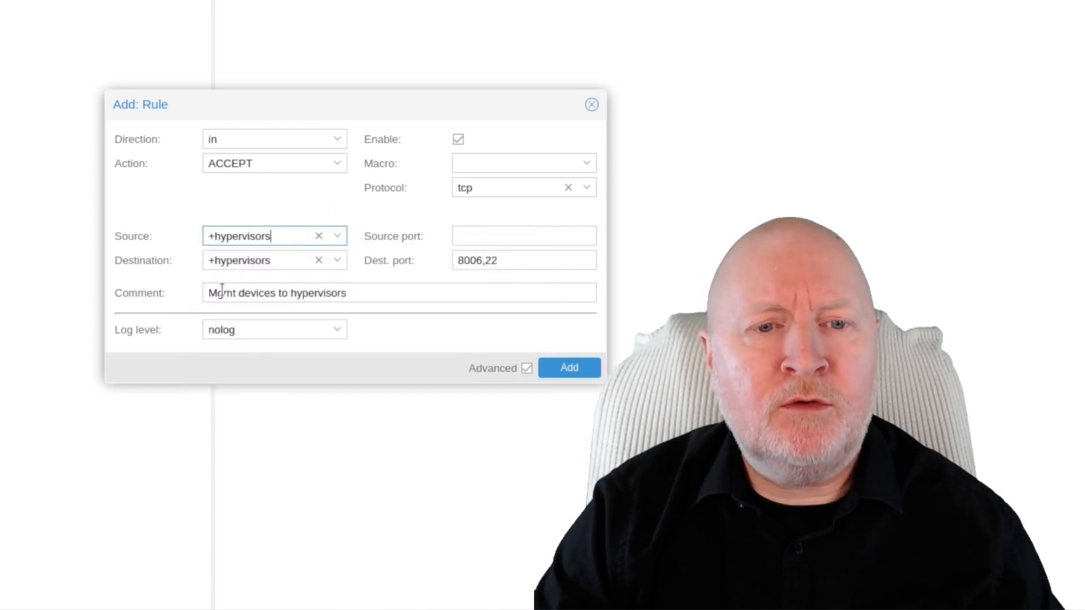
- Change the copied rule's comment to "Hypervisors to hypervisors" and add it to the security group
drag(277, 296, 109, 295)
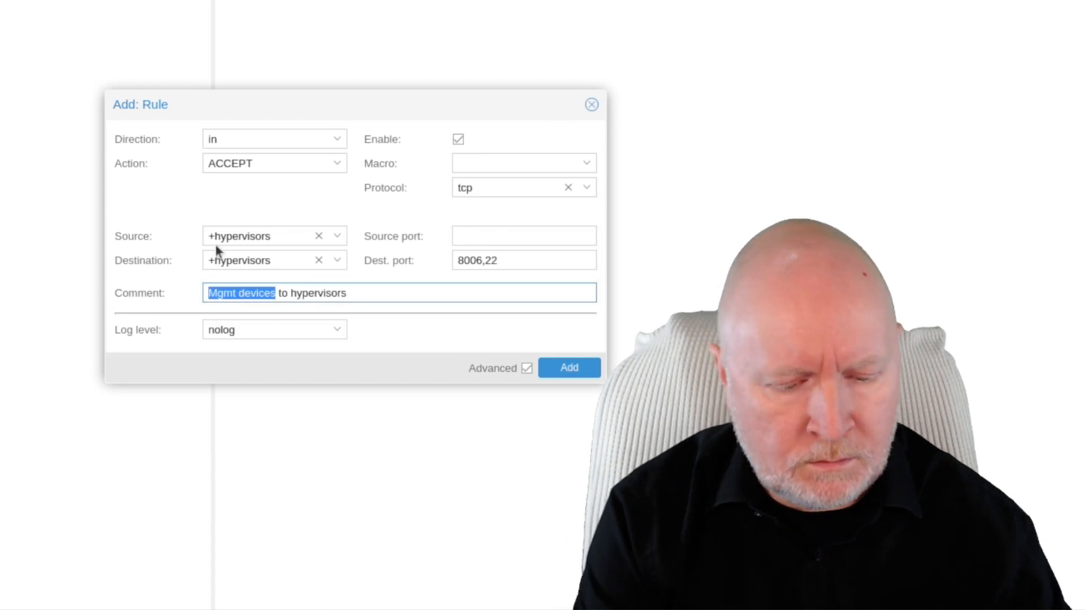
text(Hypervsior)
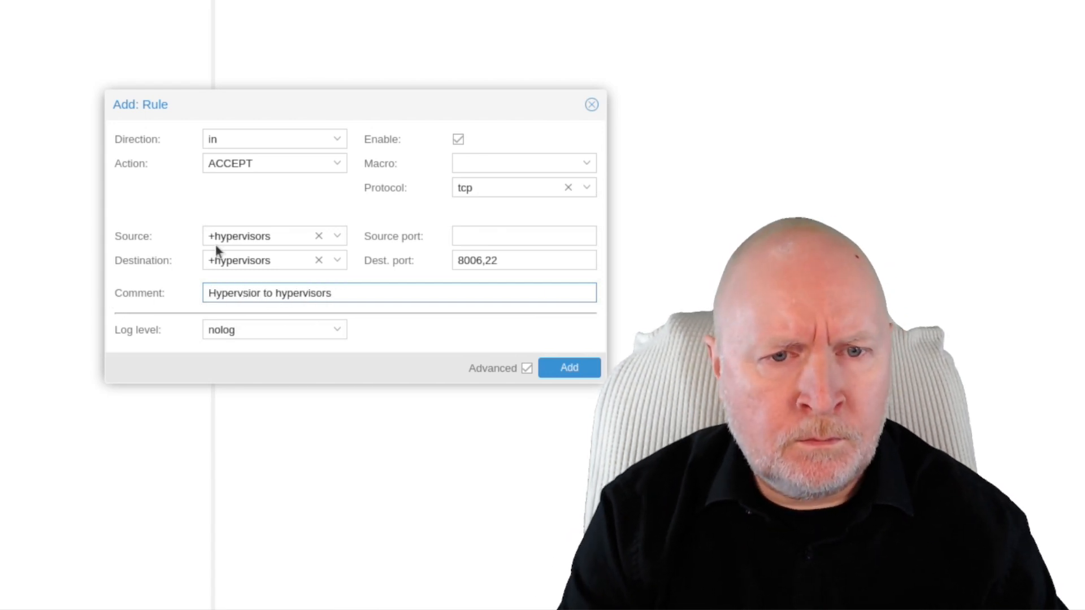
text(s)
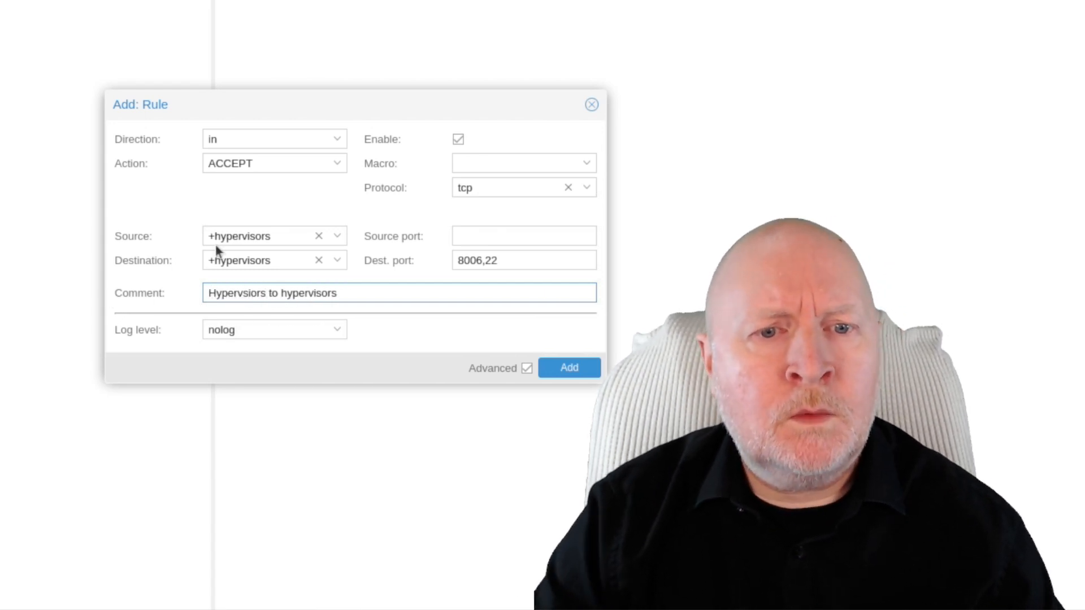
click(247, 293)
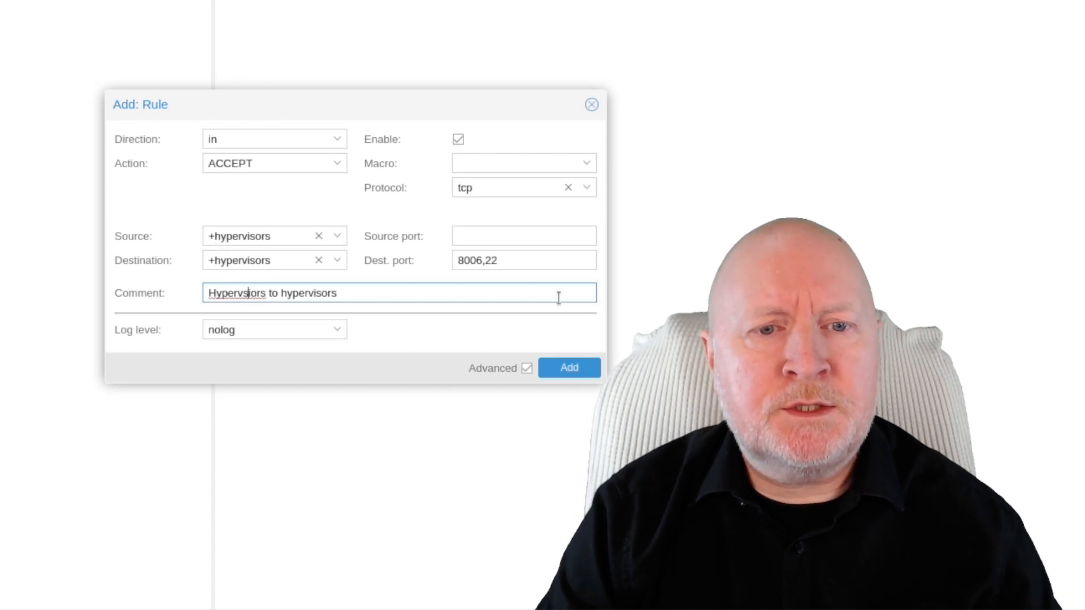
key(BackSpace)
key(Right)
text(s)
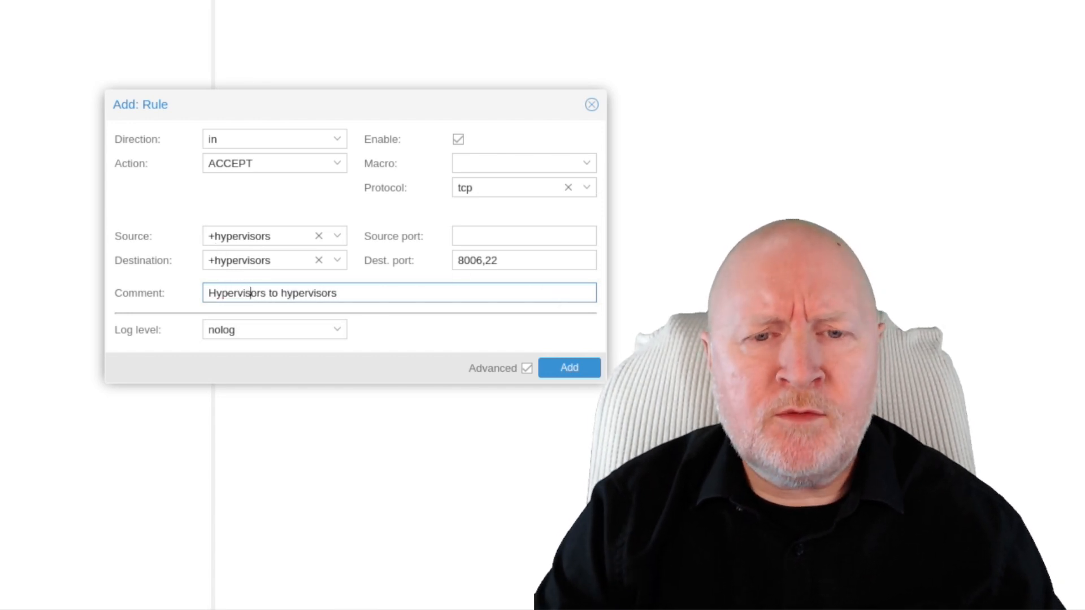
click(561, 367)
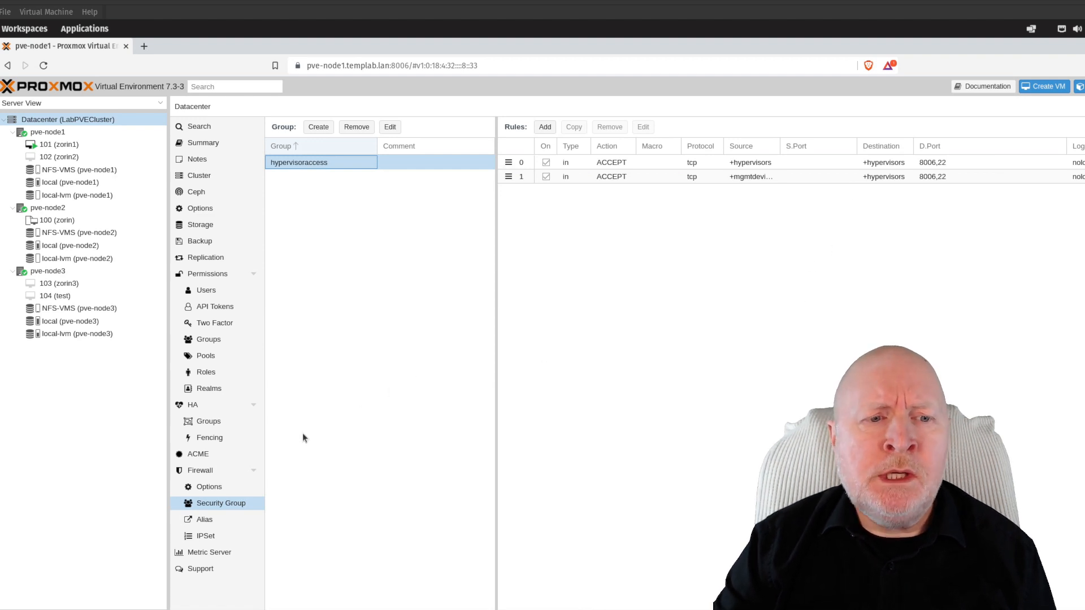
- Start inserting the hypervisoraccess security group into the datacenter firewall rules on interface vmbr0
click(213, 473)
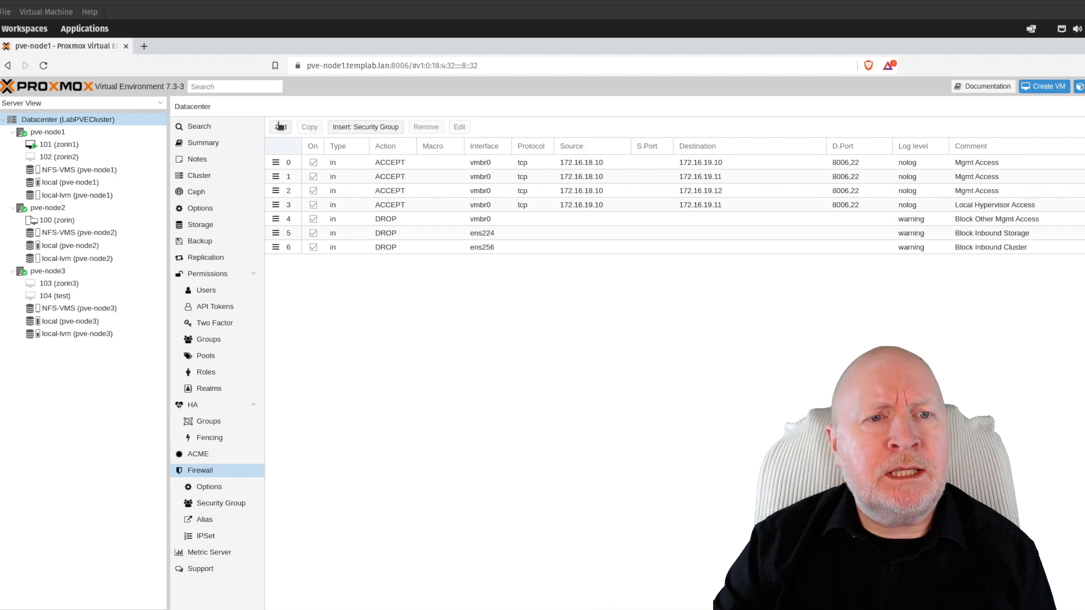
click(372, 128)
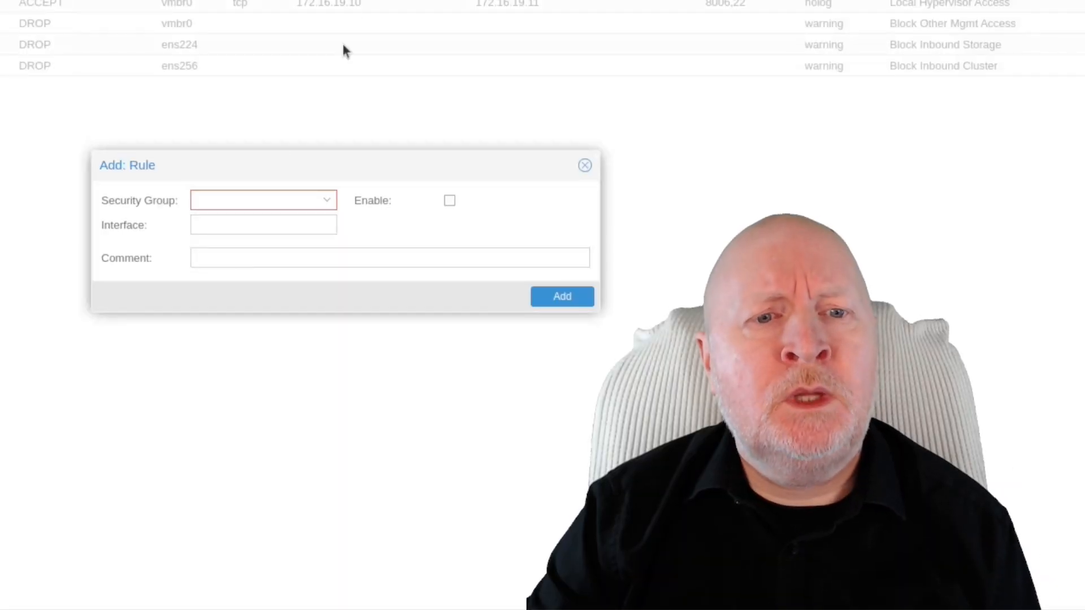
click(298, 201)
click(260, 220)
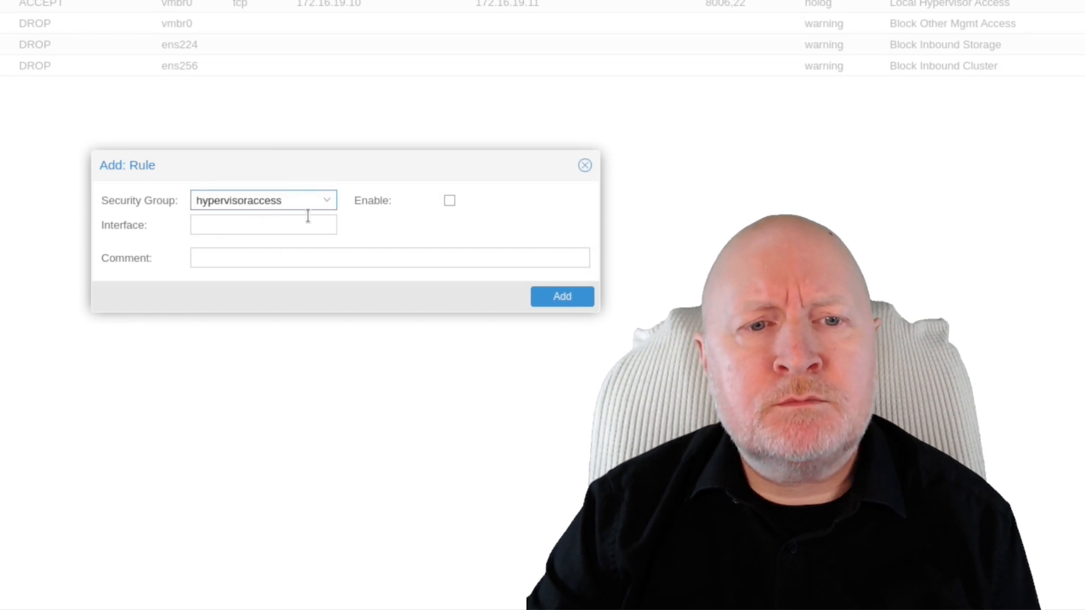
click(213, 230)
text(vmb)
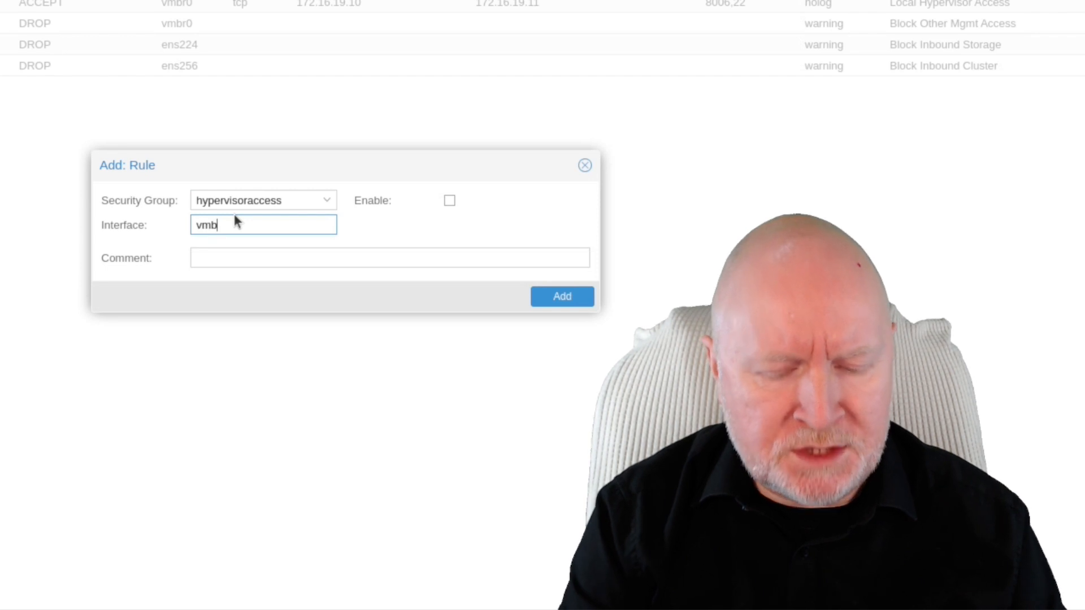
text(r0)
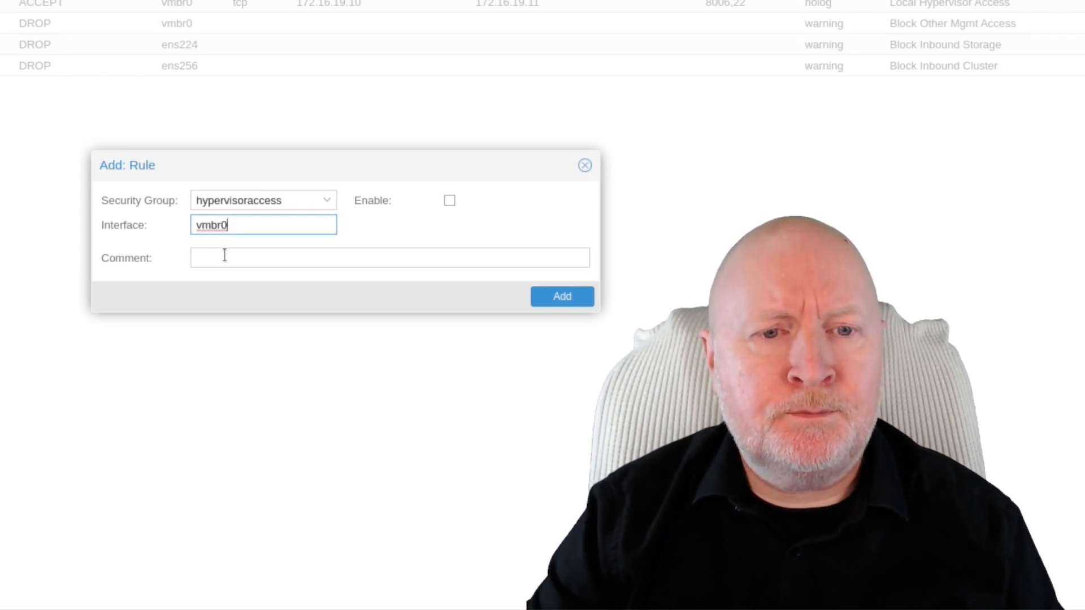
- Enter the comment "Hypervisor Access" for the security group rule and add it to the datacenter firewall
click(266, 256)
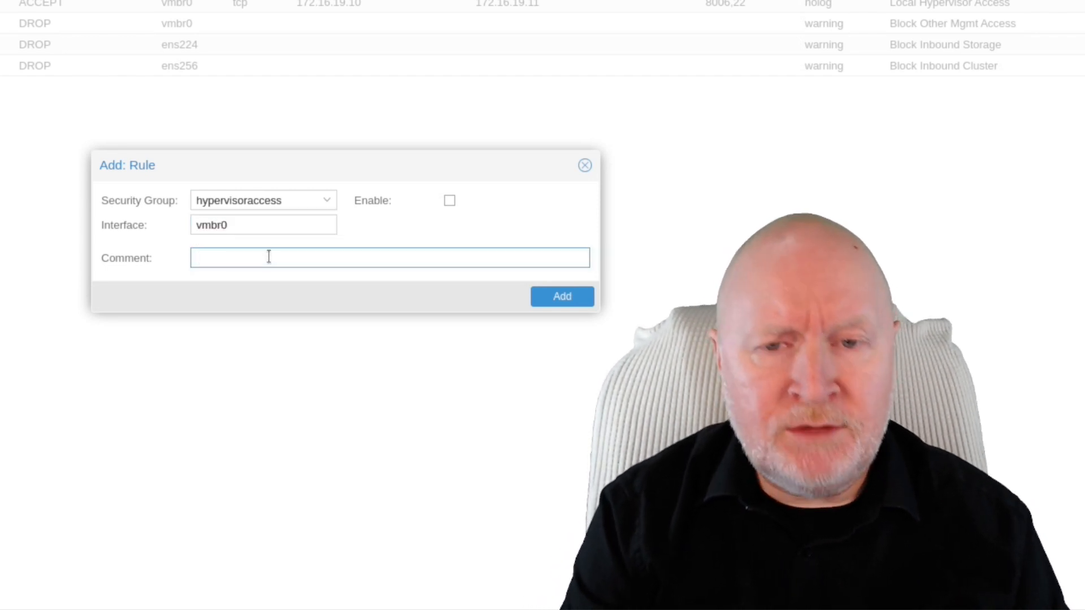
text(Hy)
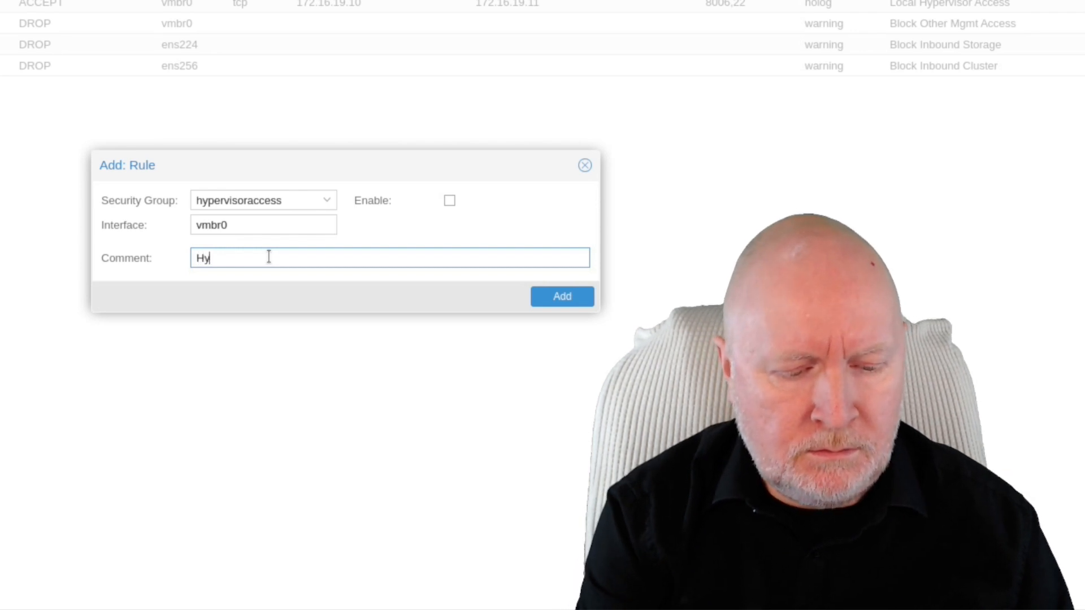
text(erpvisor A)
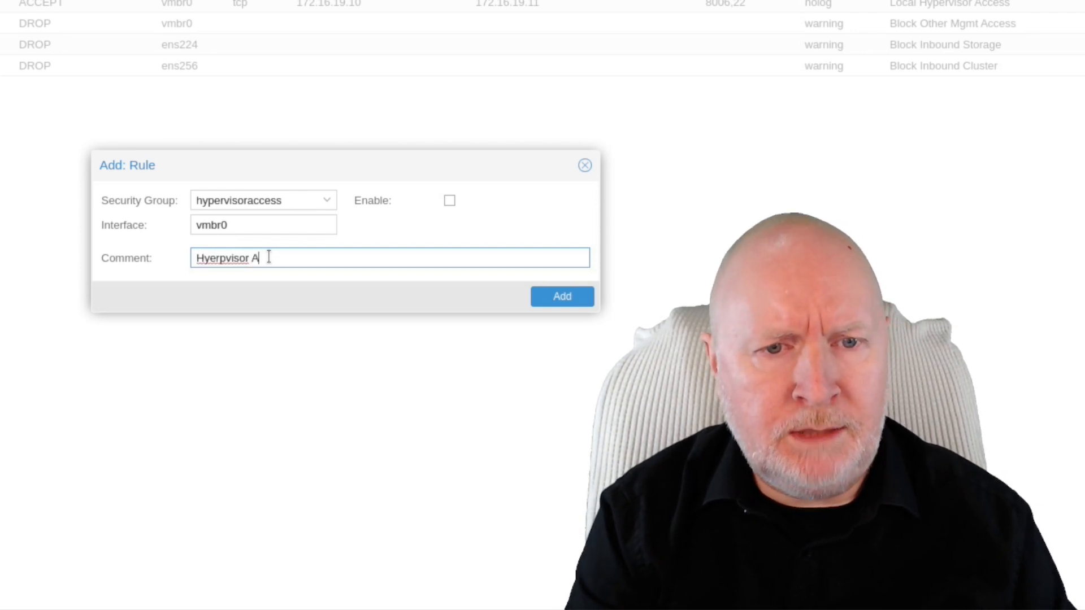
text(ccess)
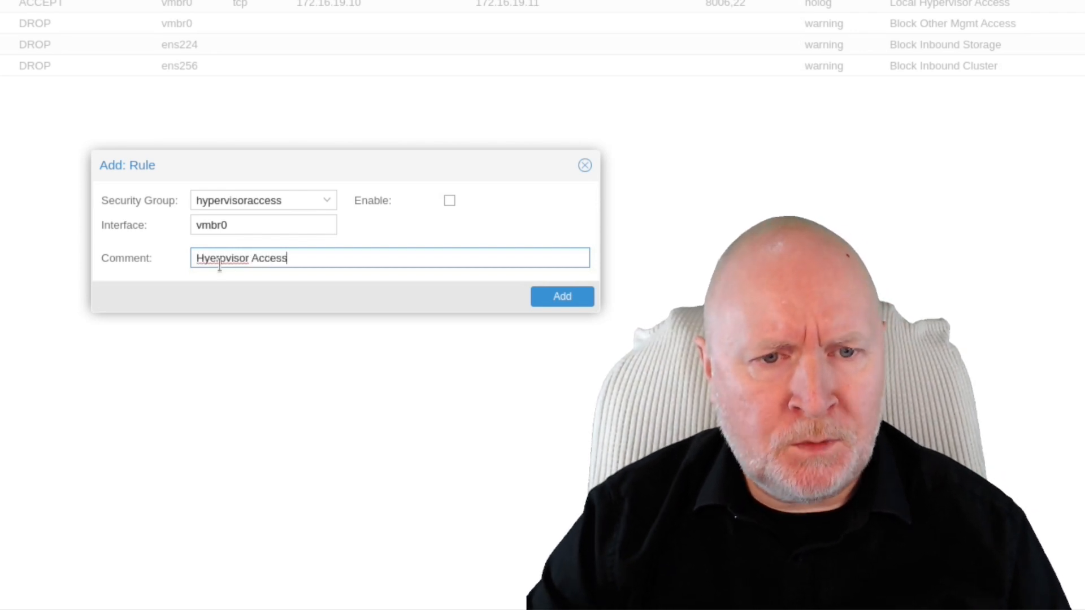
click(219, 261)
key(BackSpace)
key(BackSpace)
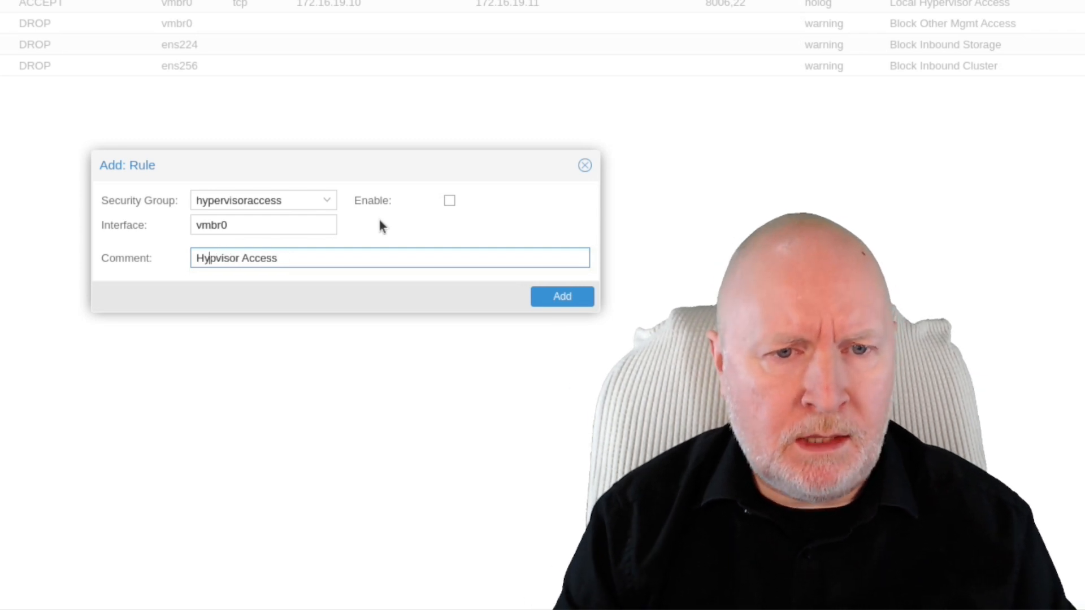
key(Right)
text(er)
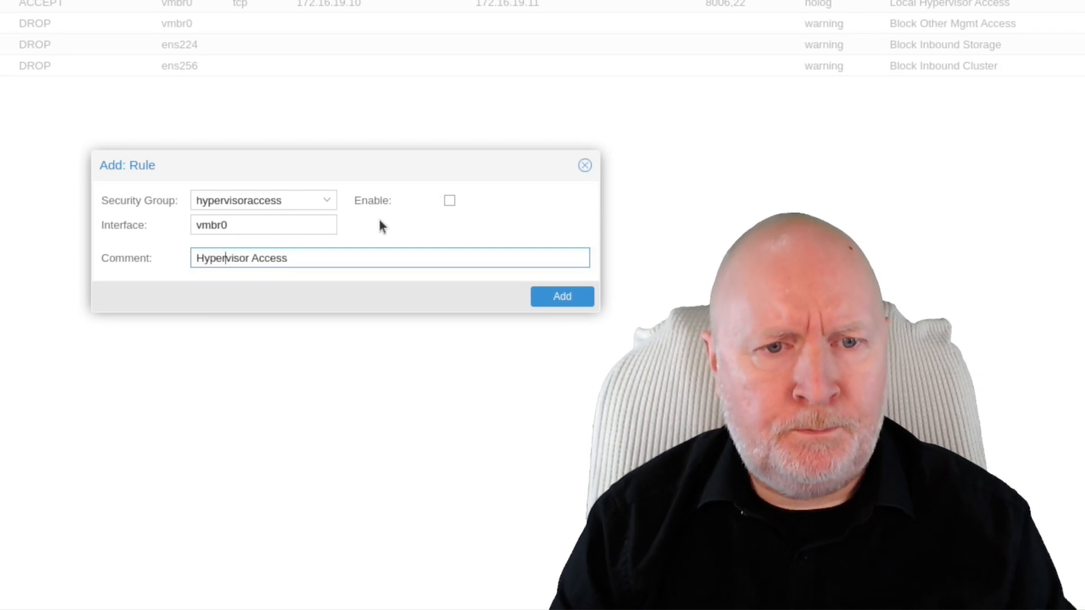
click(556, 298)
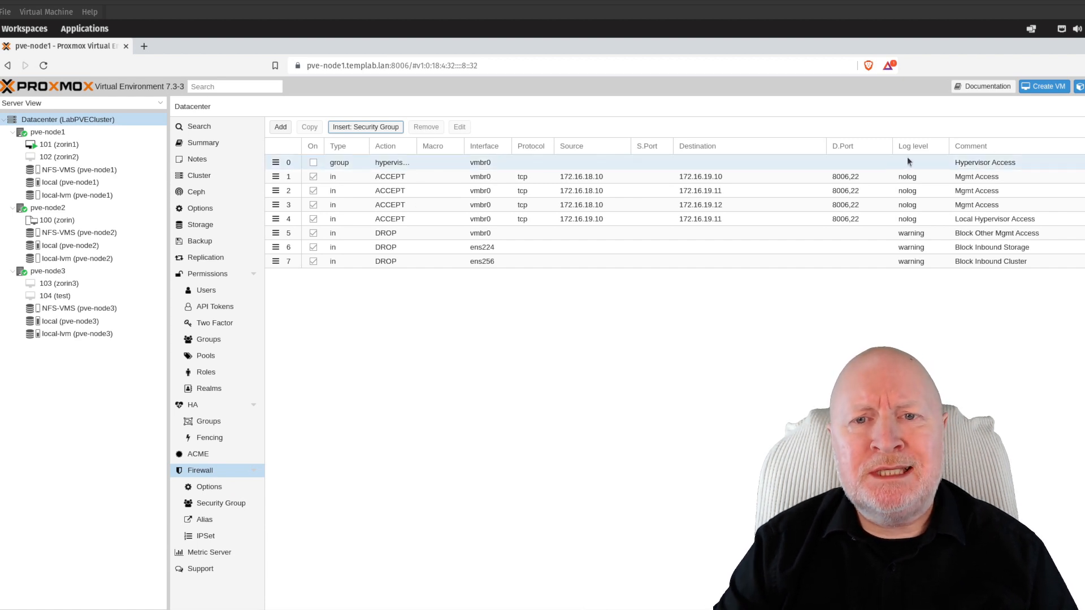
- Enable the hypervisoraccess group rule and disable the four individual ACCEPT rules for management and local hypervisor access
click(237, 507)
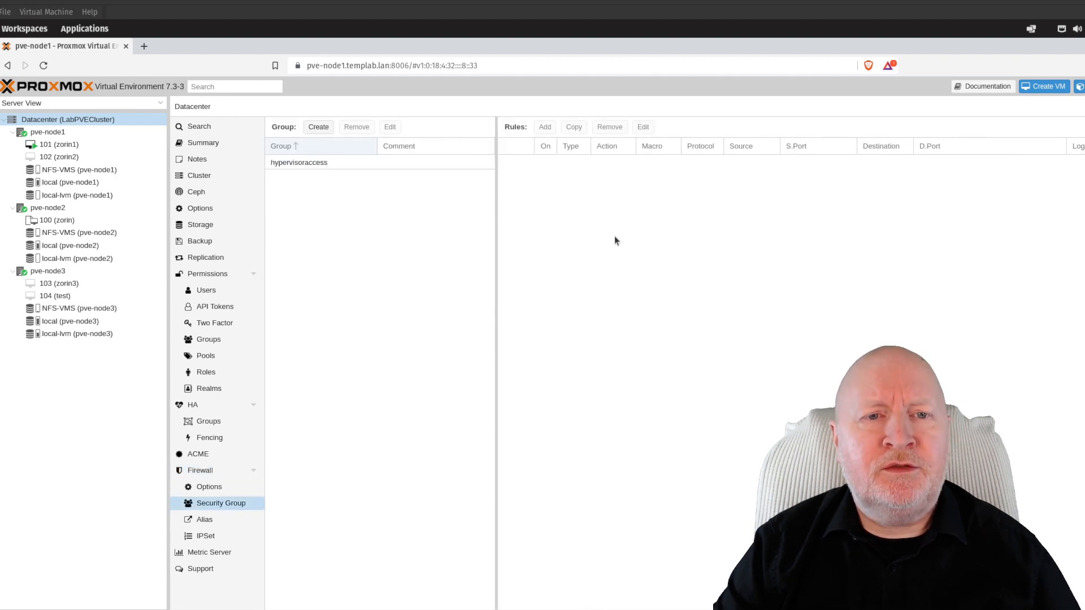
click(190, 473)
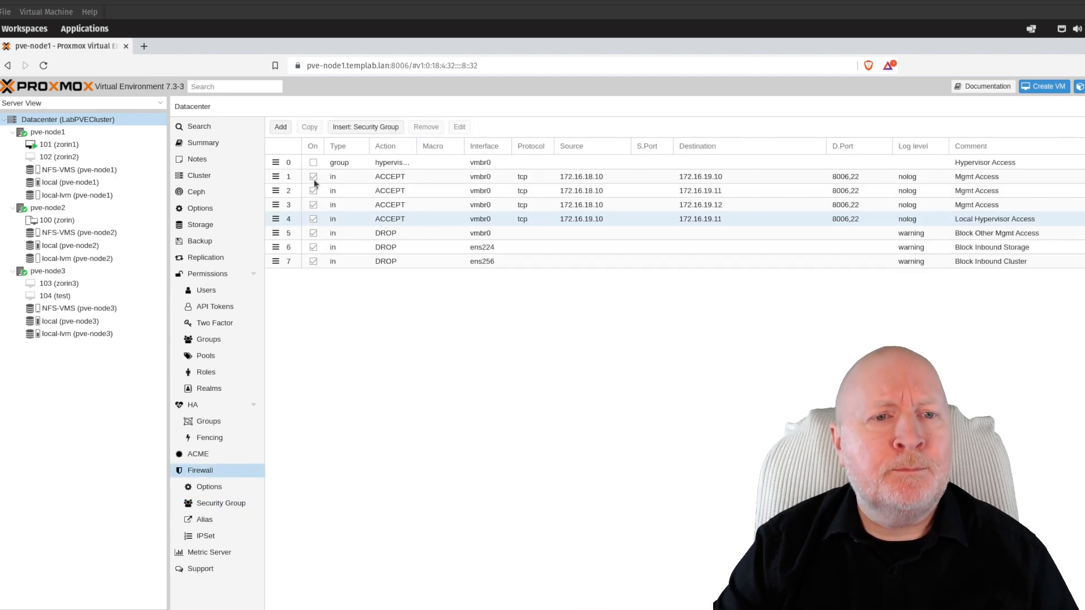
click(313, 163)
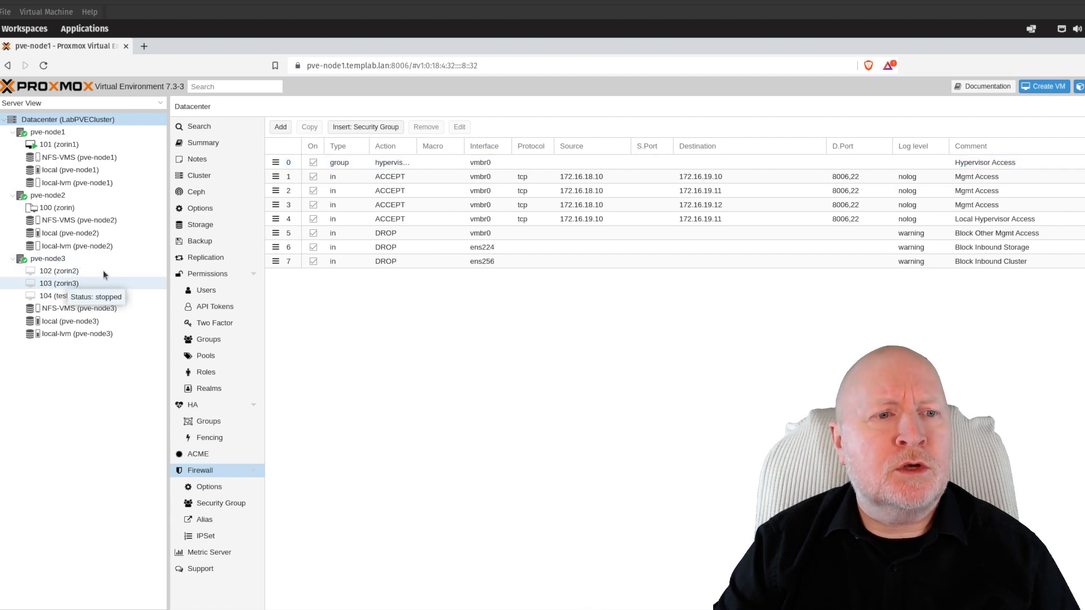
click(313, 192)
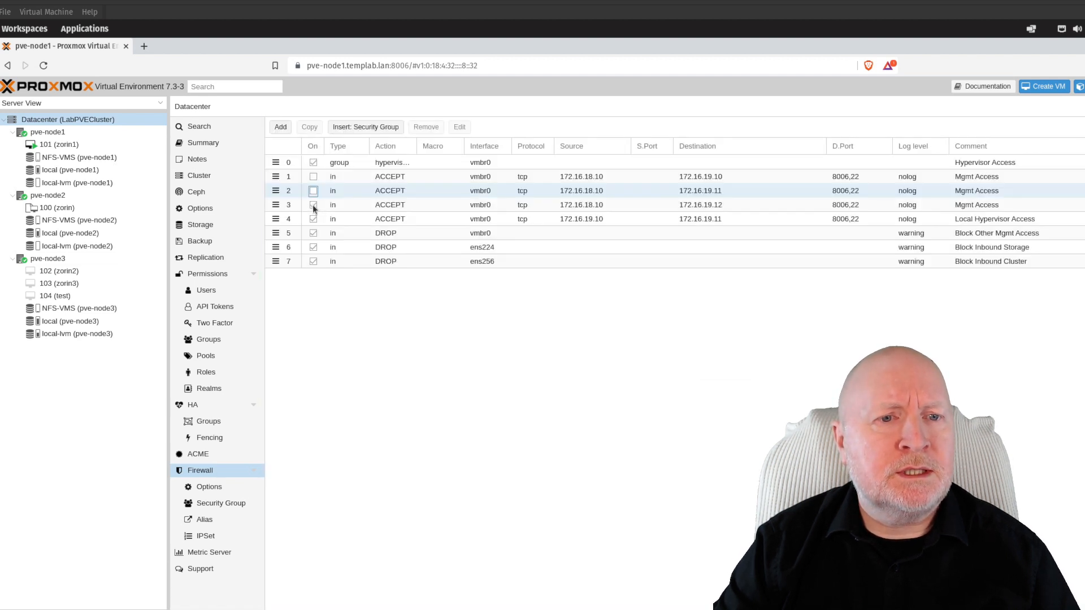
click(314, 205)
click(313, 218)
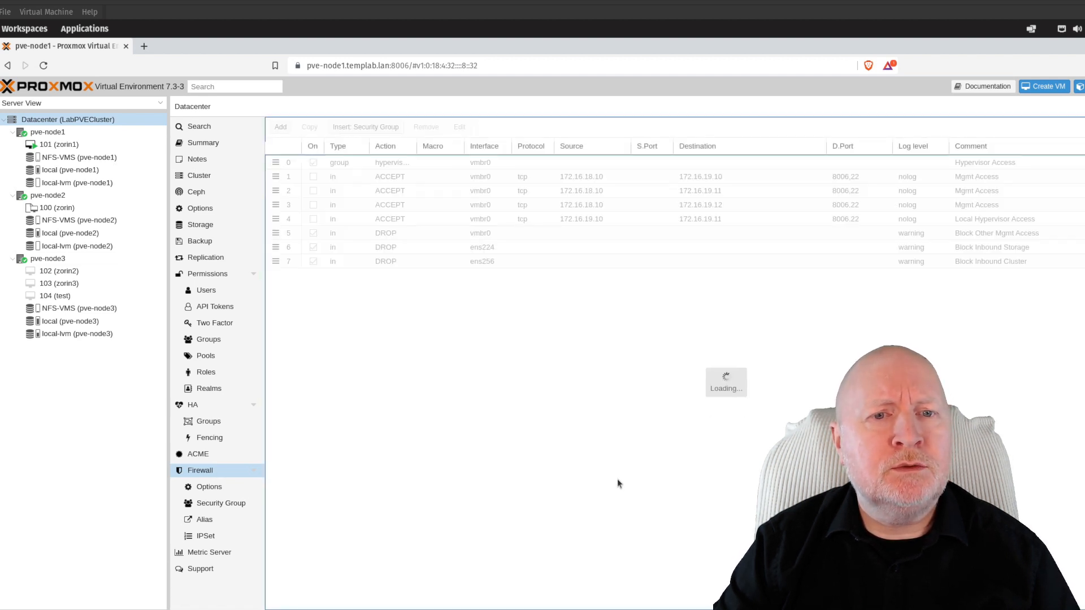
- Review the rules inside the hypervisoraccess security group and the members of the hypervisor and management IP sets
click(592, 195)
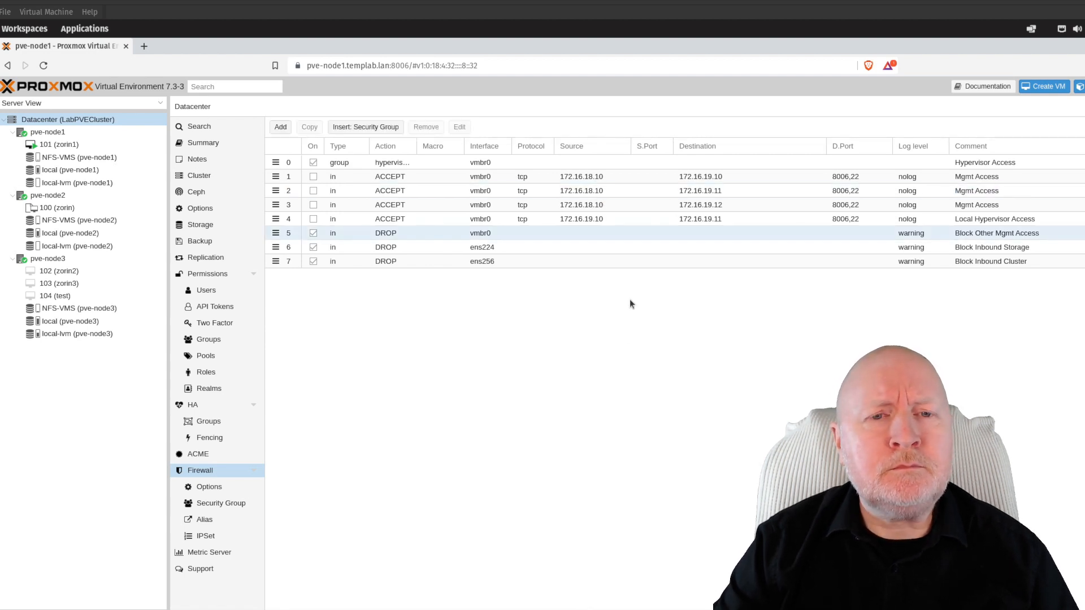
click(473, 162)
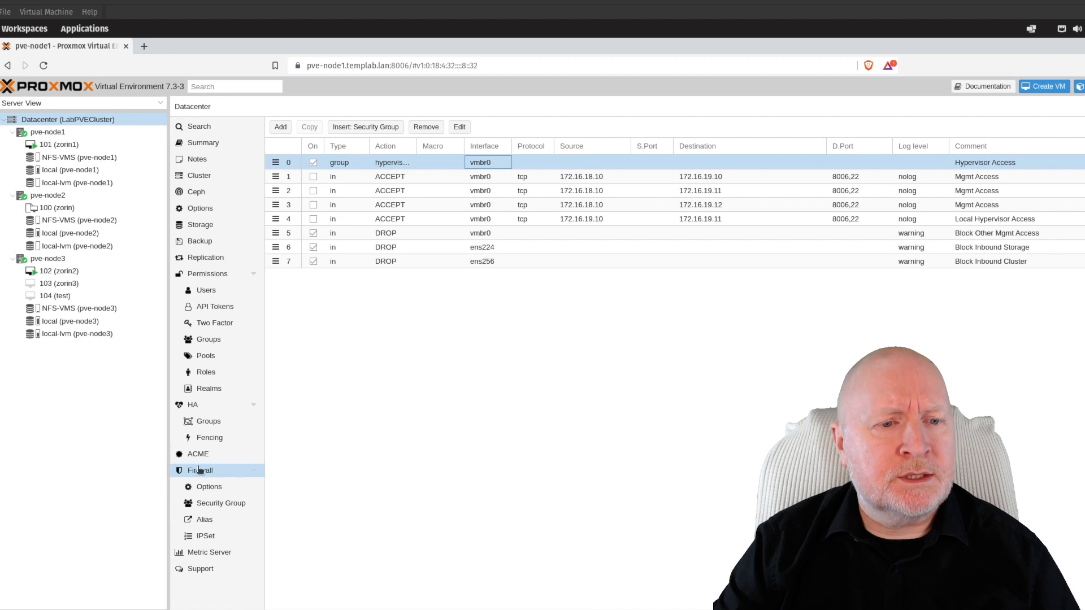
click(210, 503)
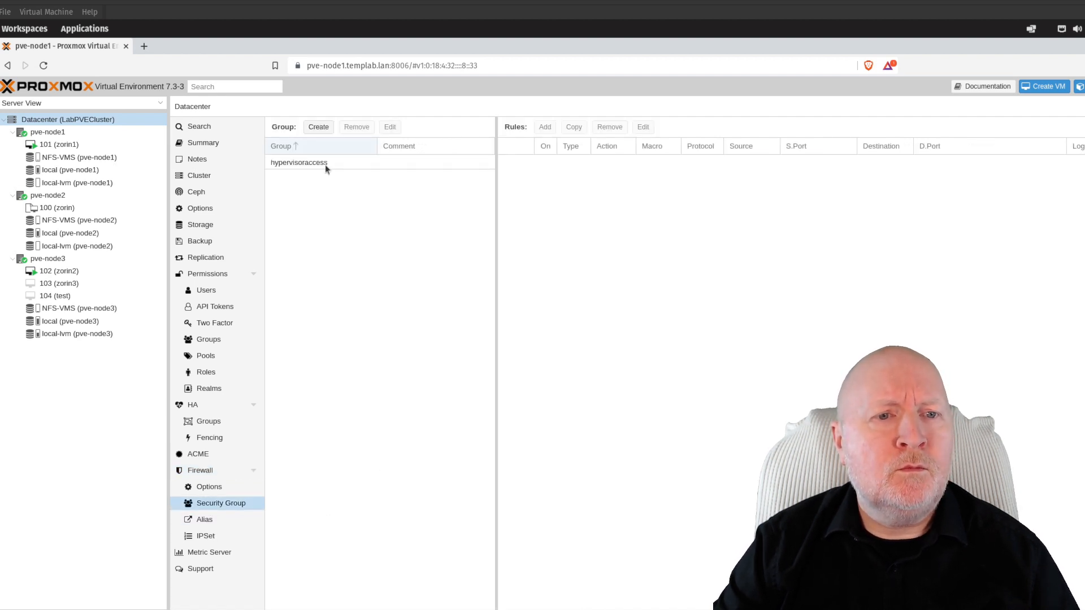
click(327, 165)
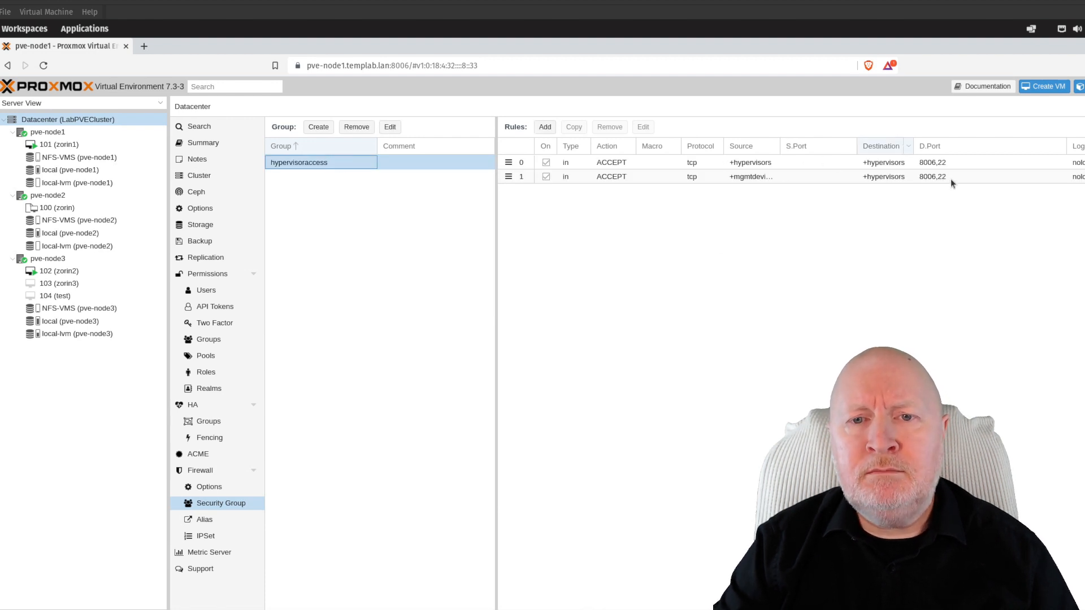
click(214, 537)
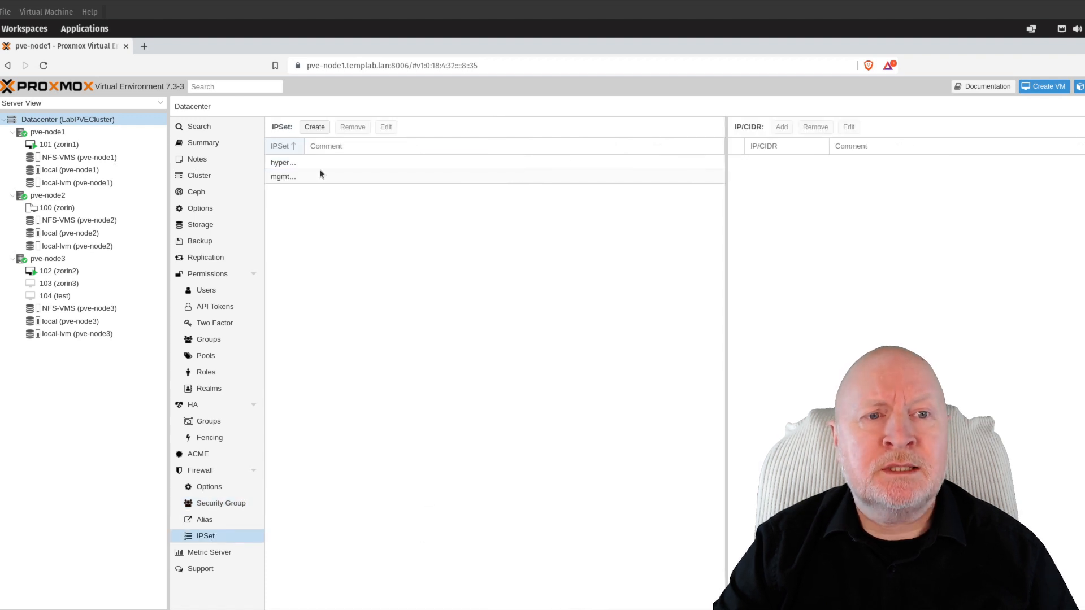
click(317, 175)
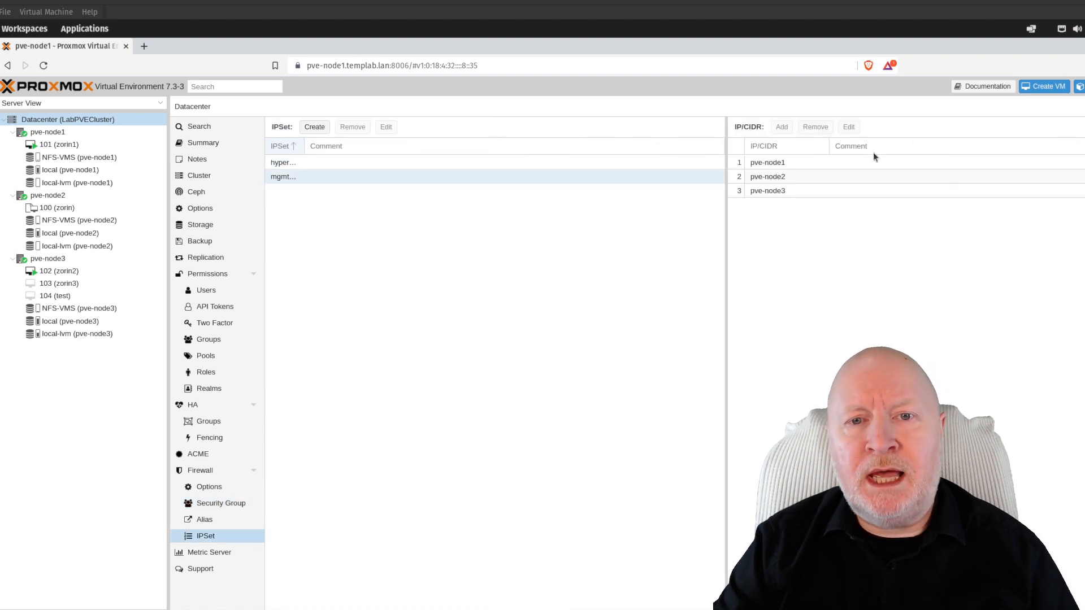
click(295, 162)
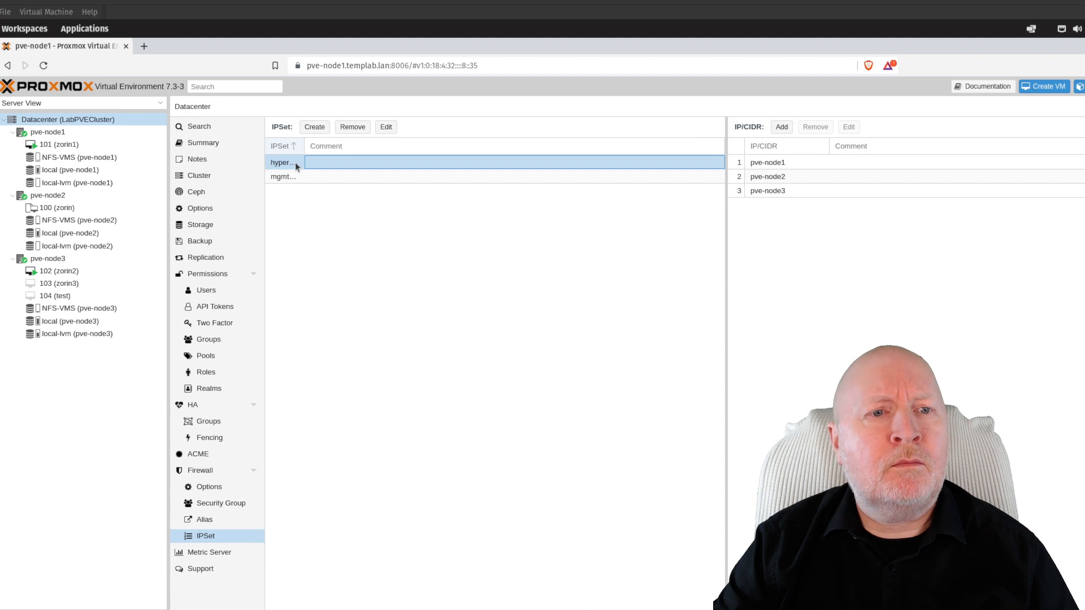
click(288, 177)
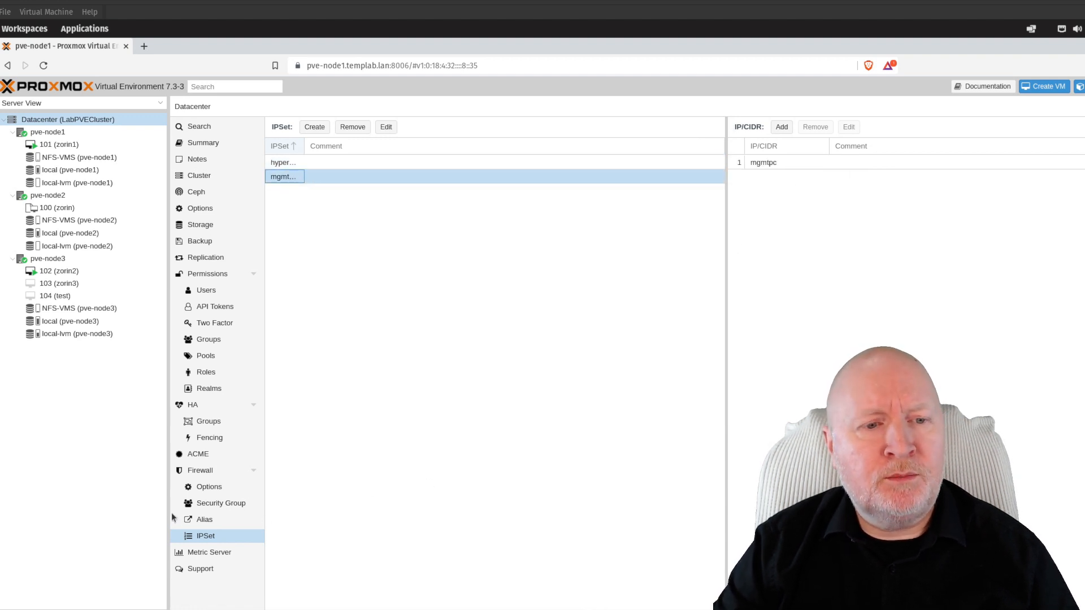
click(199, 520)
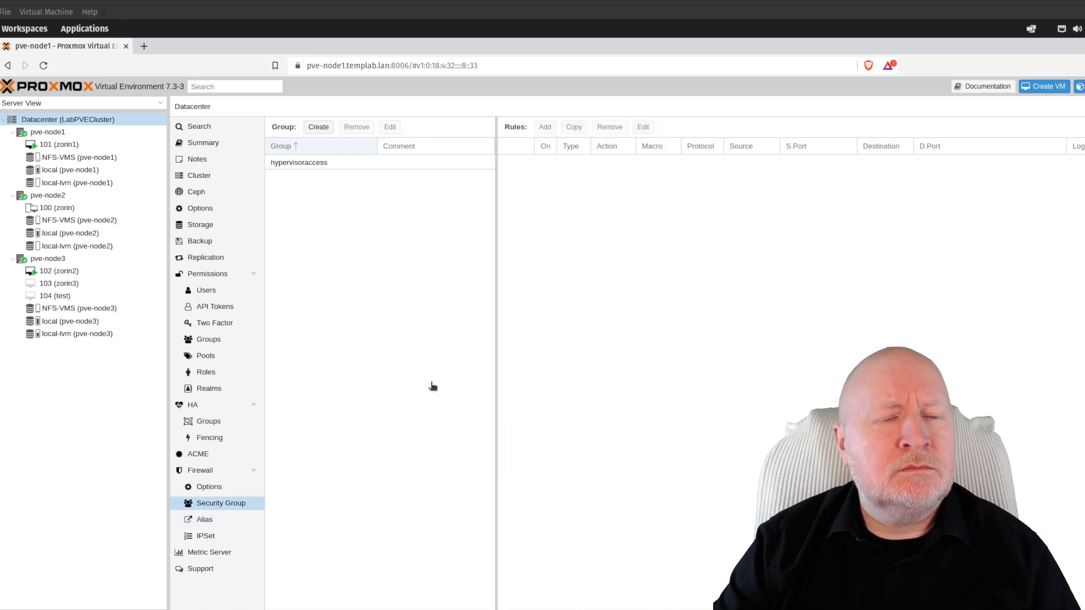
- Check how the group rule relates to the IP set members and the aliases that define their addresses
click(200, 471)
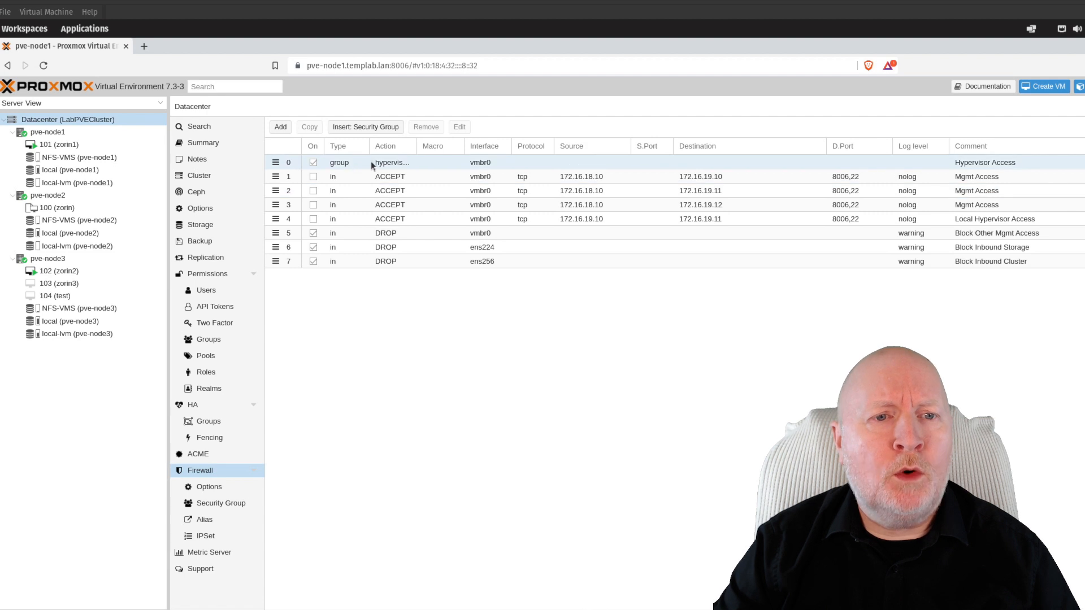
click(211, 538)
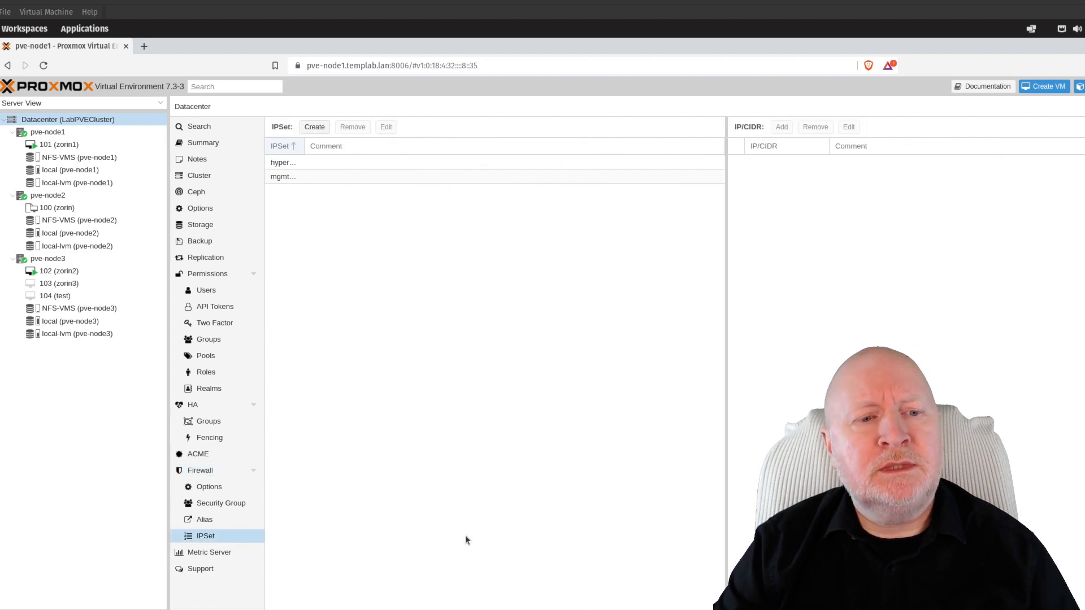
click(281, 164)
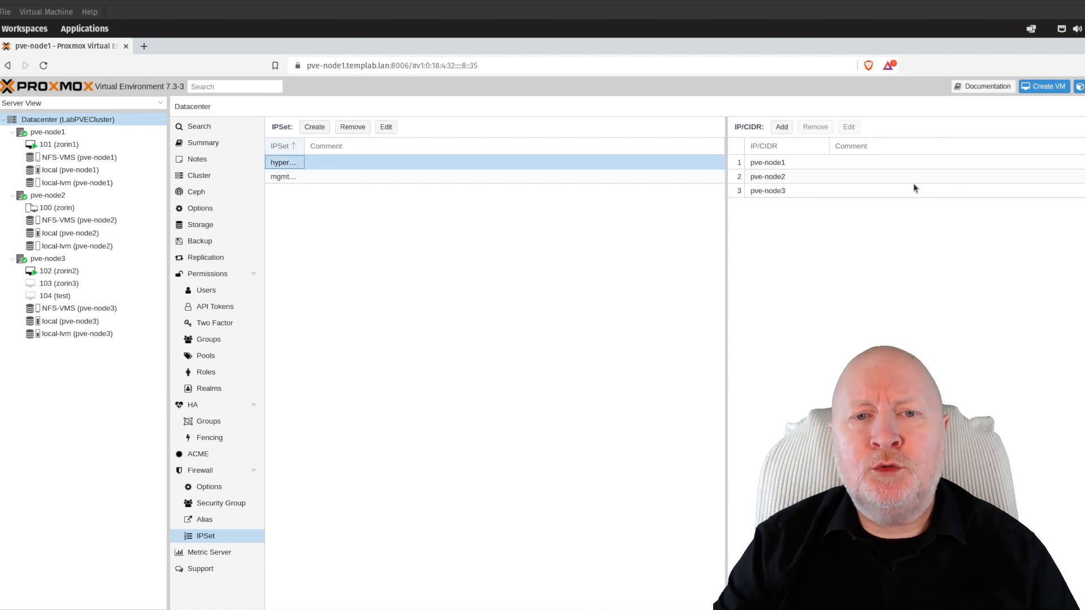
click(287, 179)
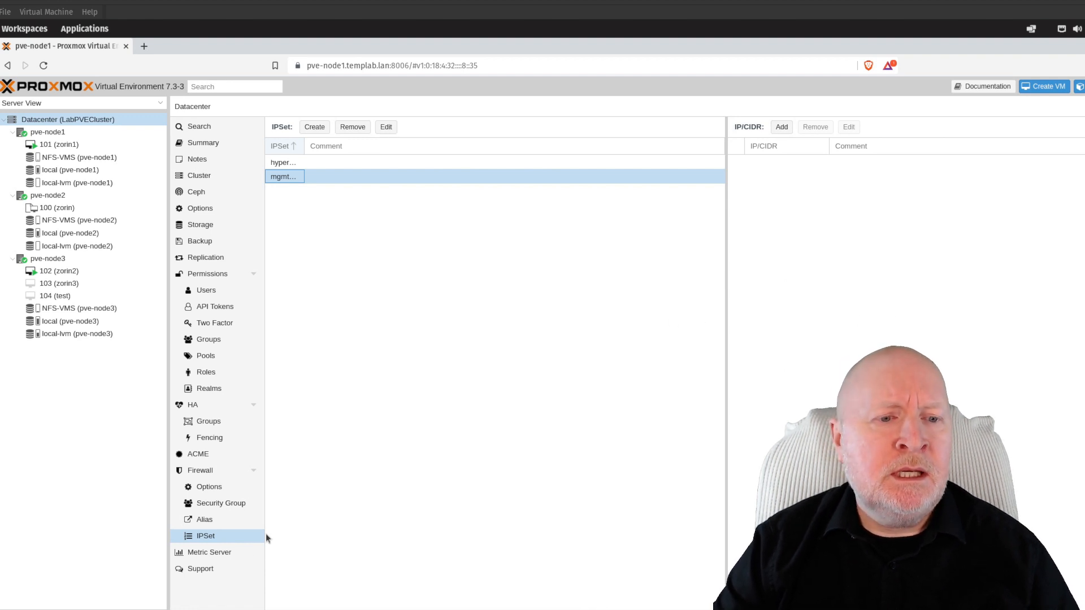
click(278, 178)
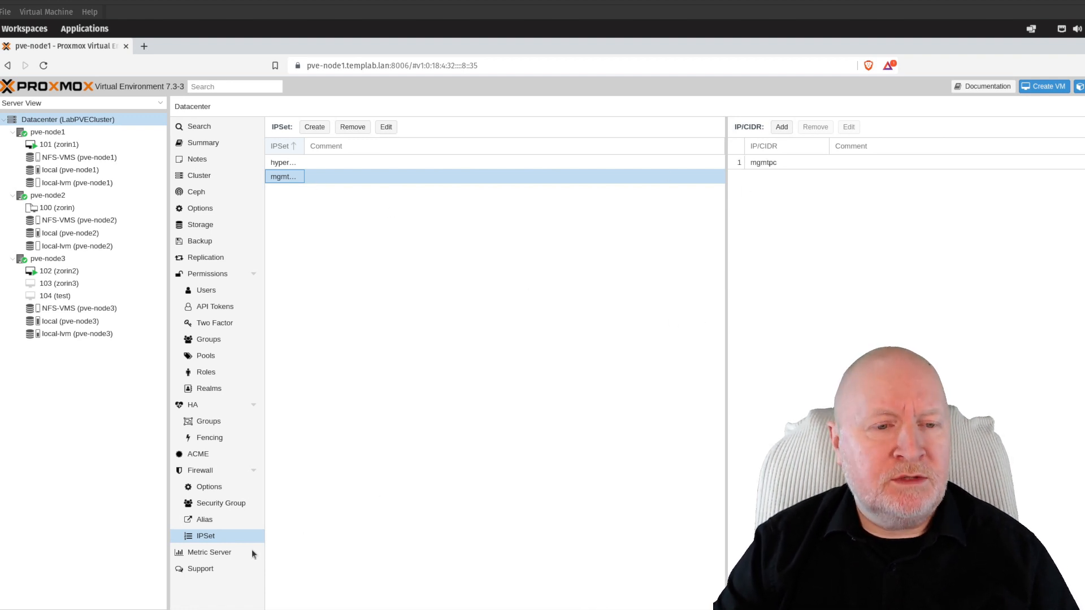
click(210, 521)
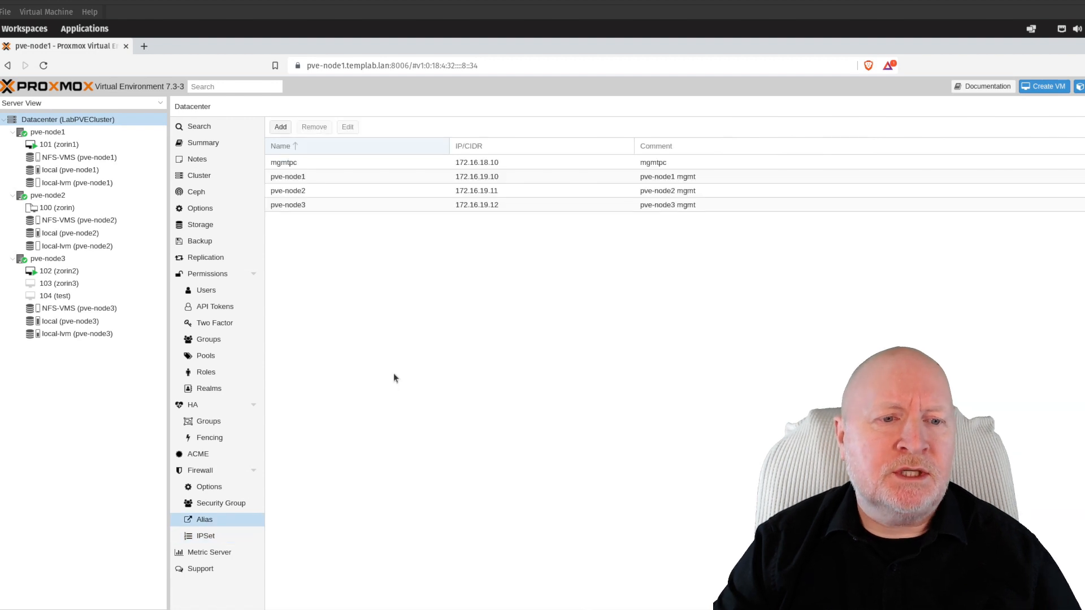
click(203, 537)
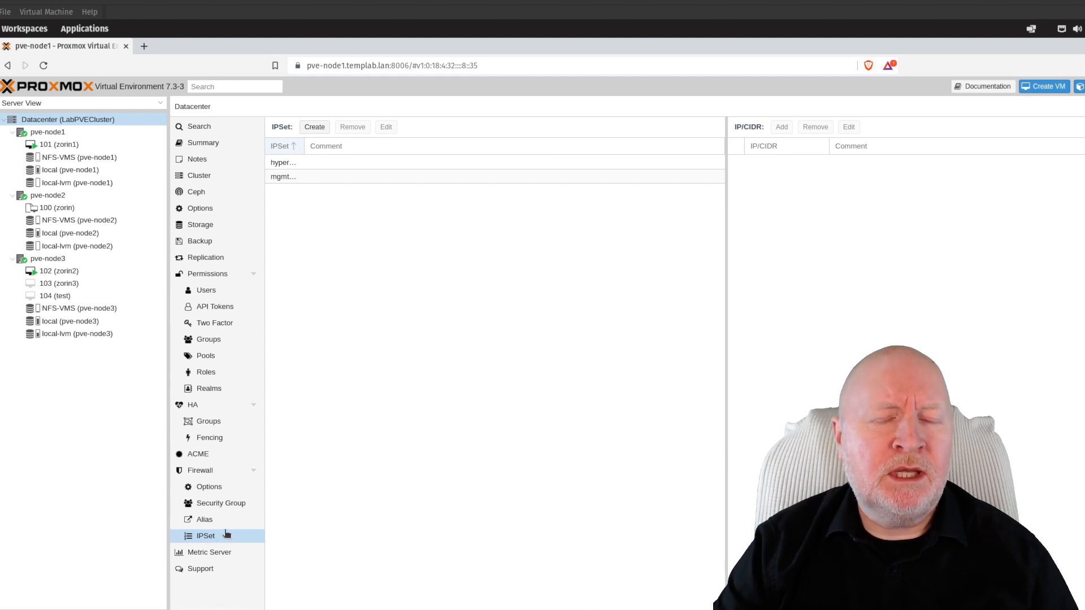
- Compare the Hypervisor Access group rule with the individual ACCEPT rules in the datacenter firewall list
click(213, 471)
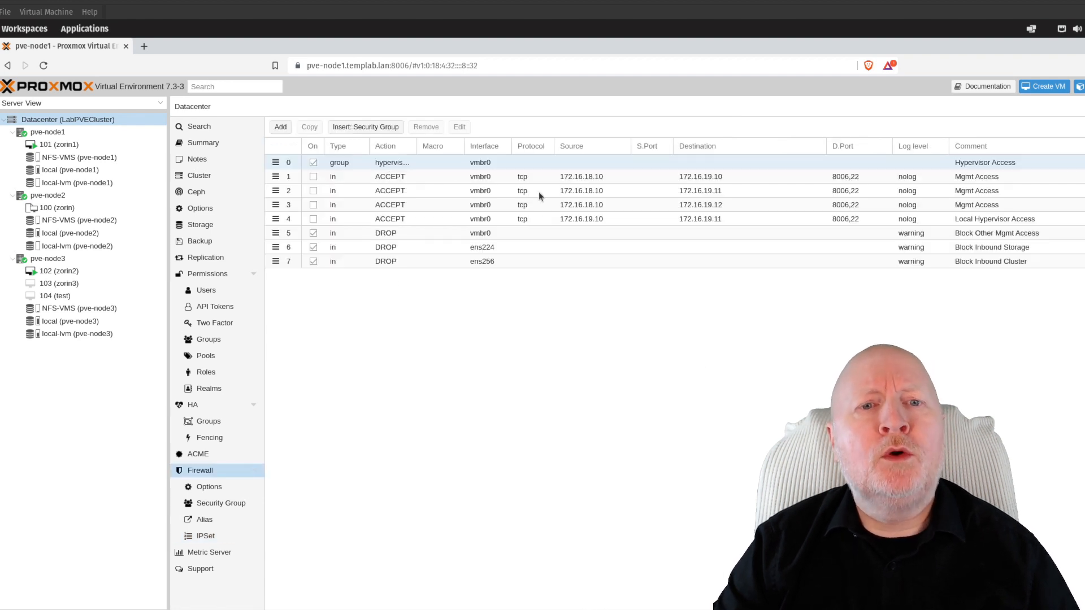
click(565, 191)
key(Down)
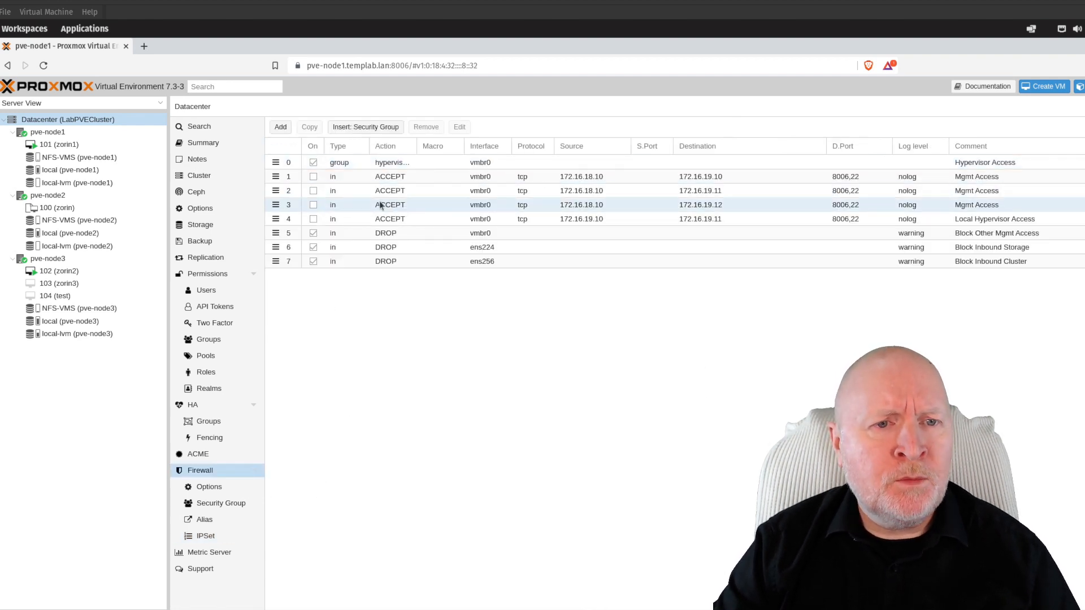
click(417, 179)
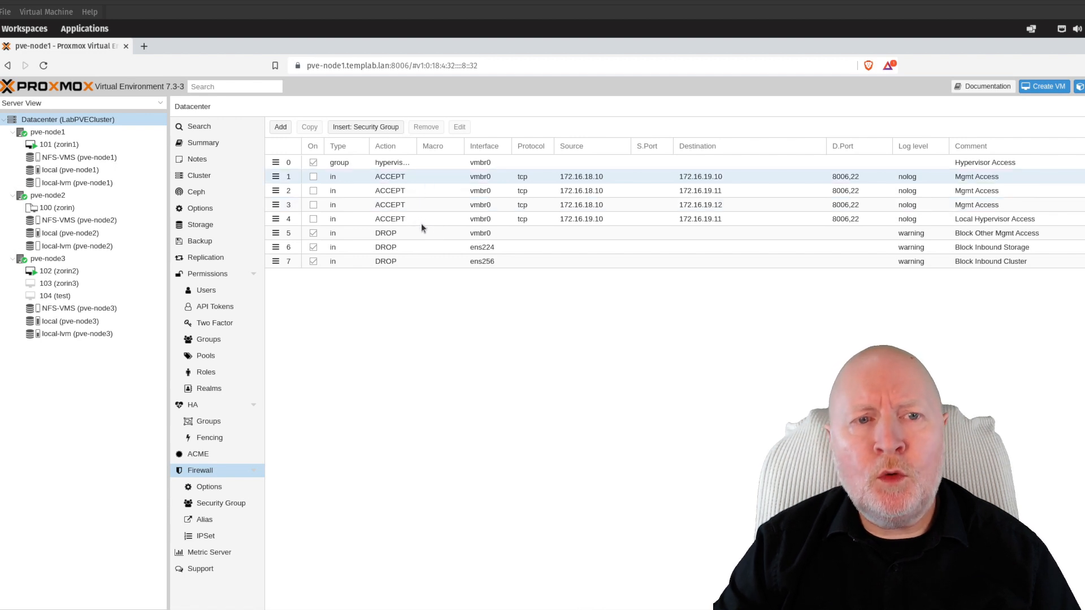
click(426, 220)
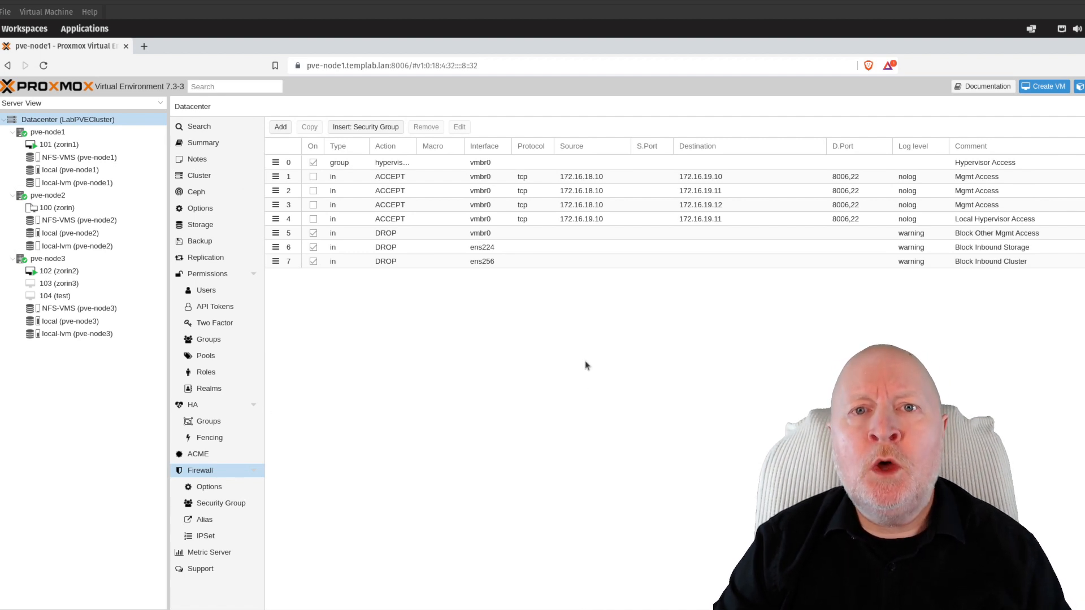
click(410, 165)
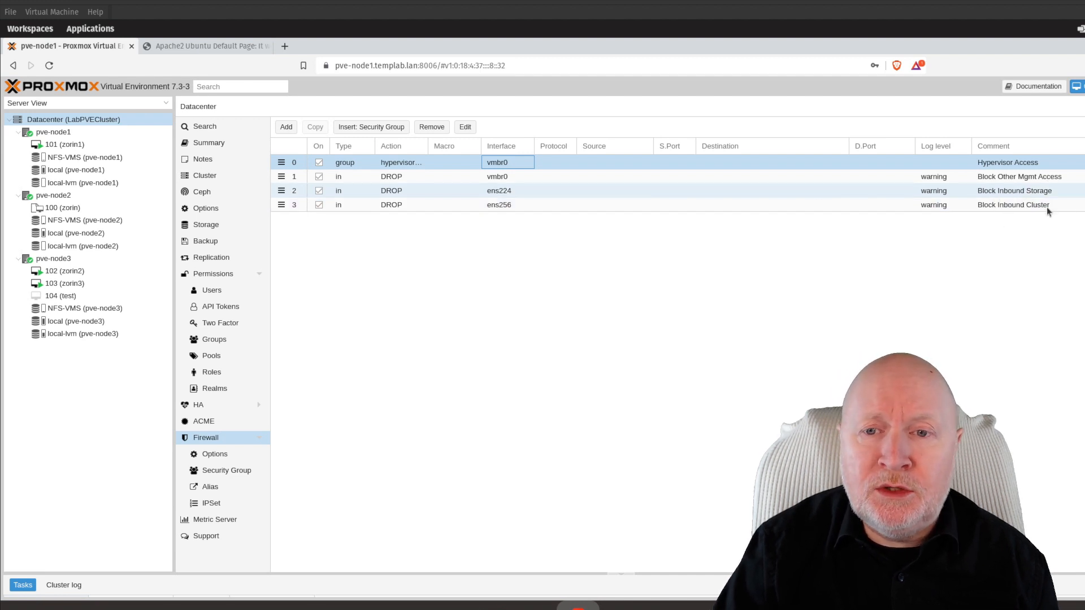
- Examine the firewall options of virtual machine 102 (zorin2), including its input and output policies
key(Right)
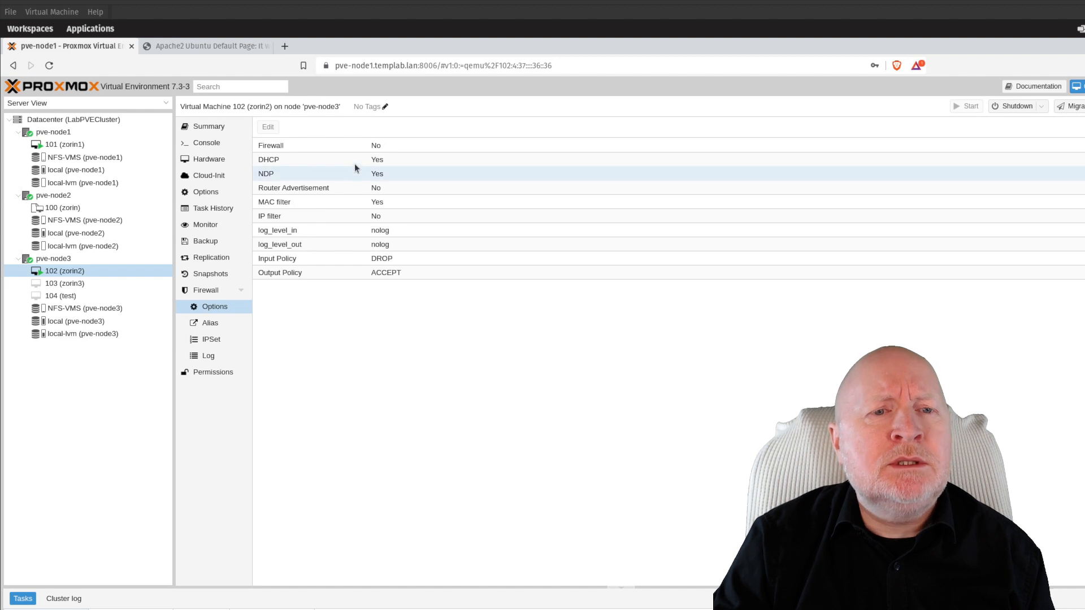
click(354, 272)
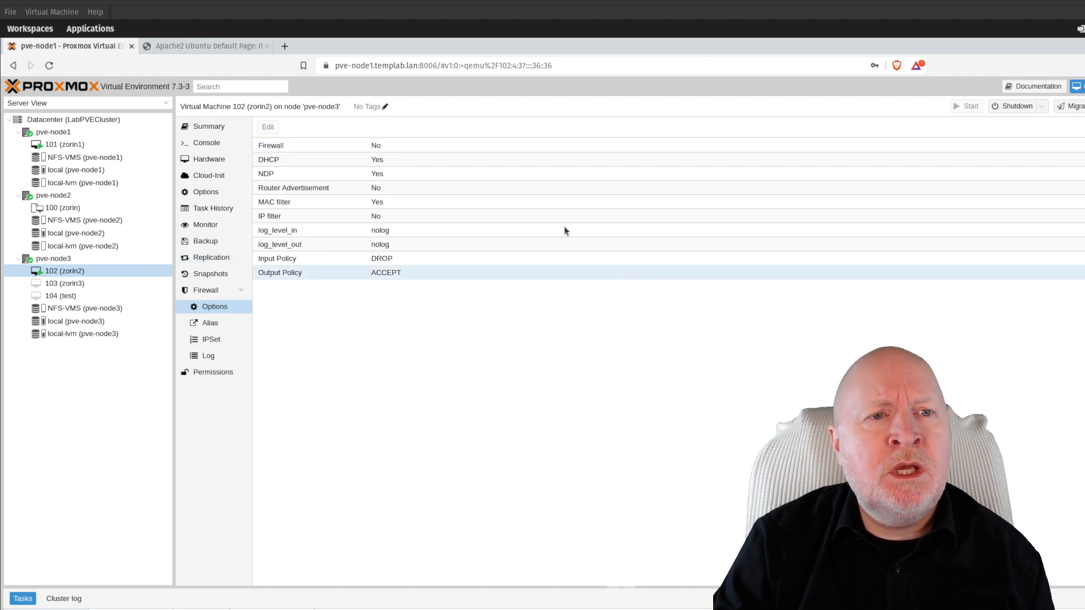
- View the Apache default page served by zorin2.templab.lan, and enable the firewall of virtual machine 102 (zorin2)
click(236, 46)
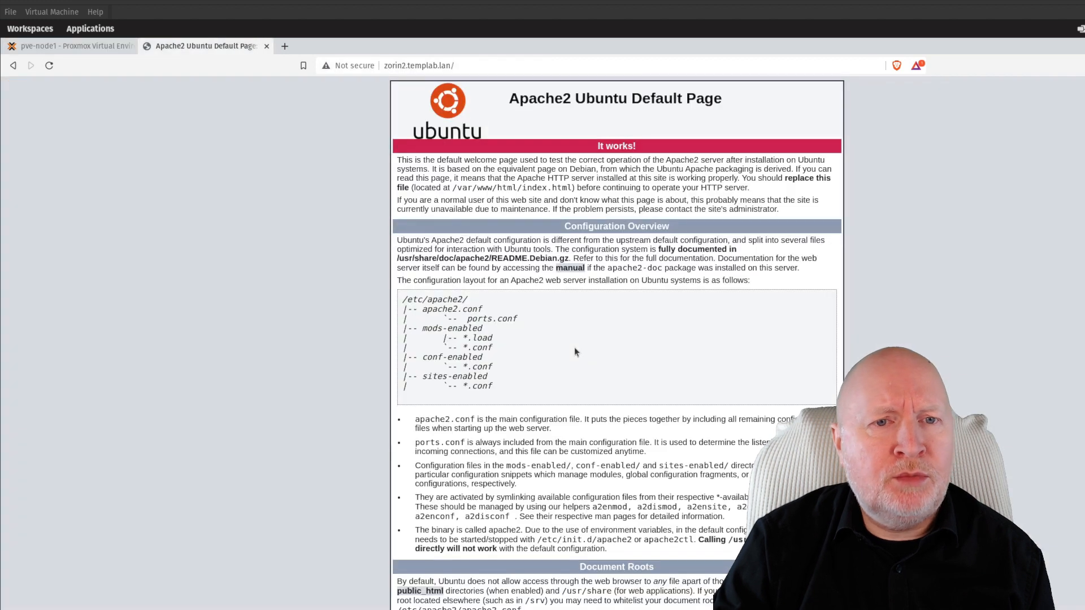
click(99, 48)
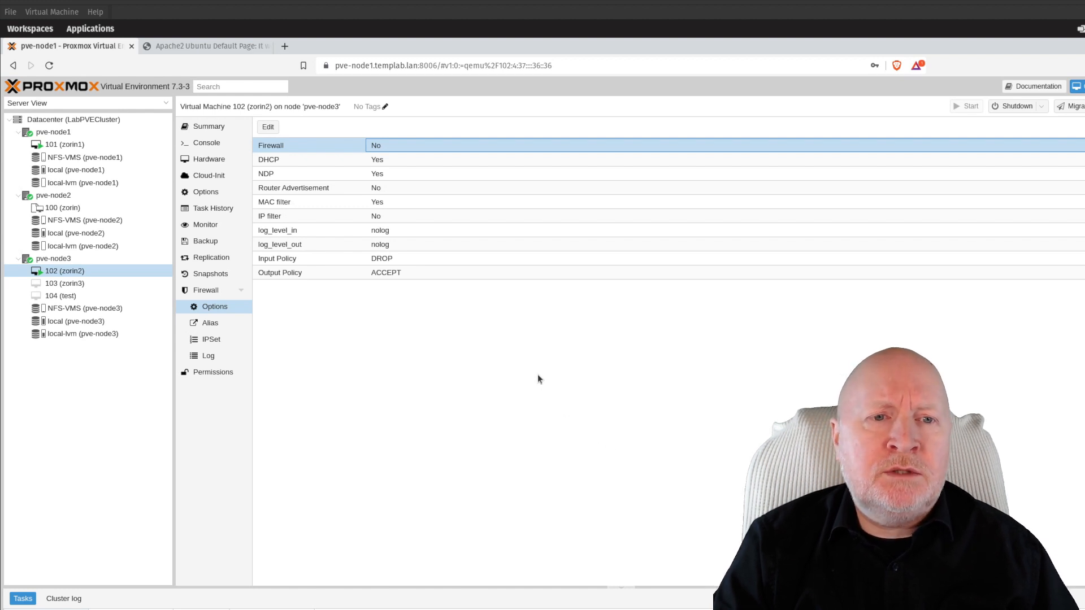
click(284, 145)
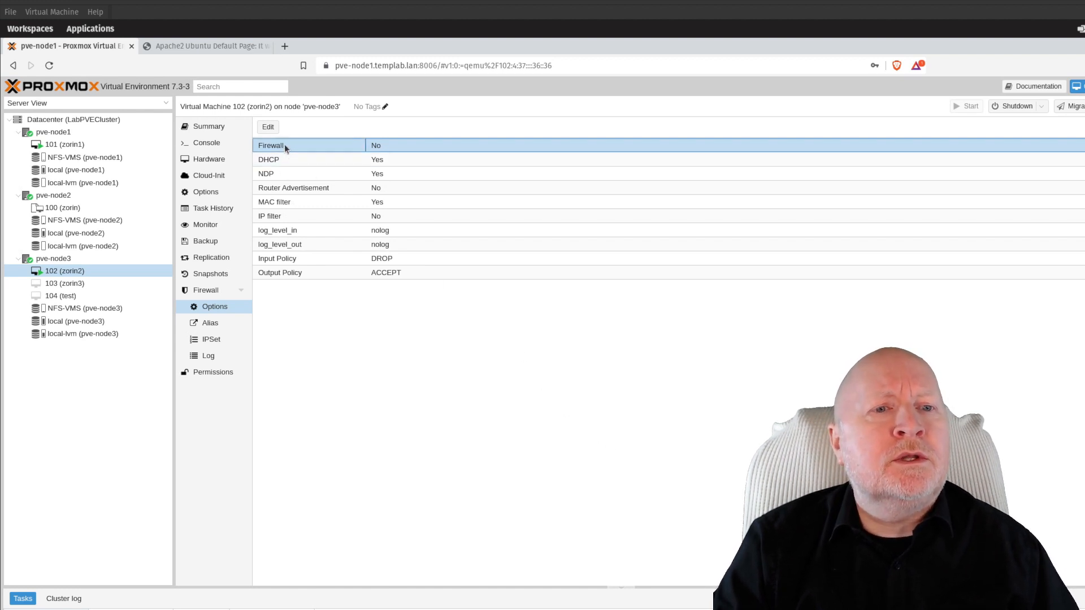
click(269, 128)
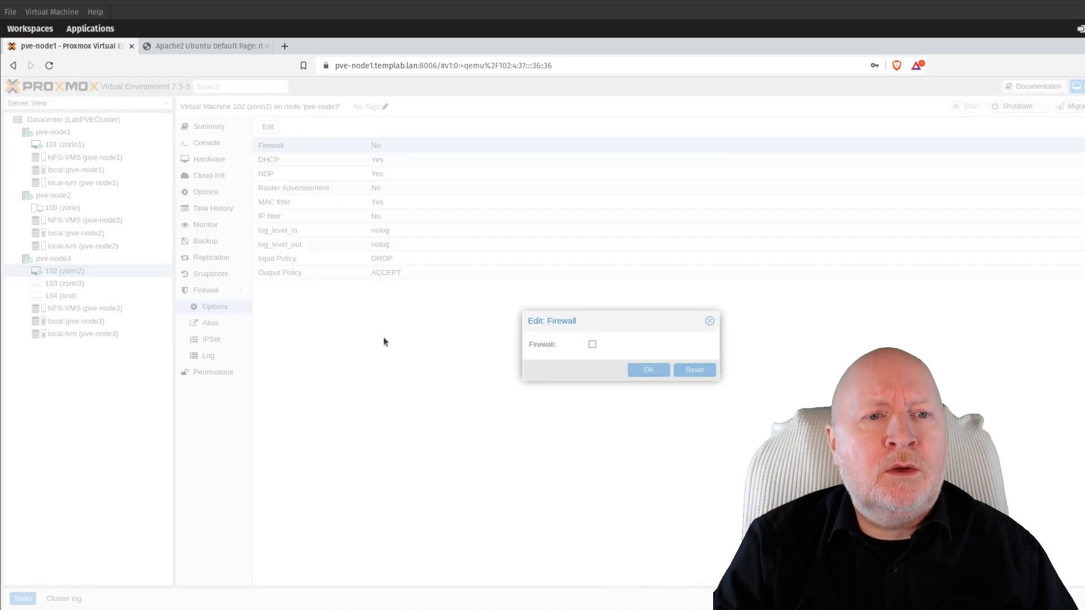
click(593, 345)
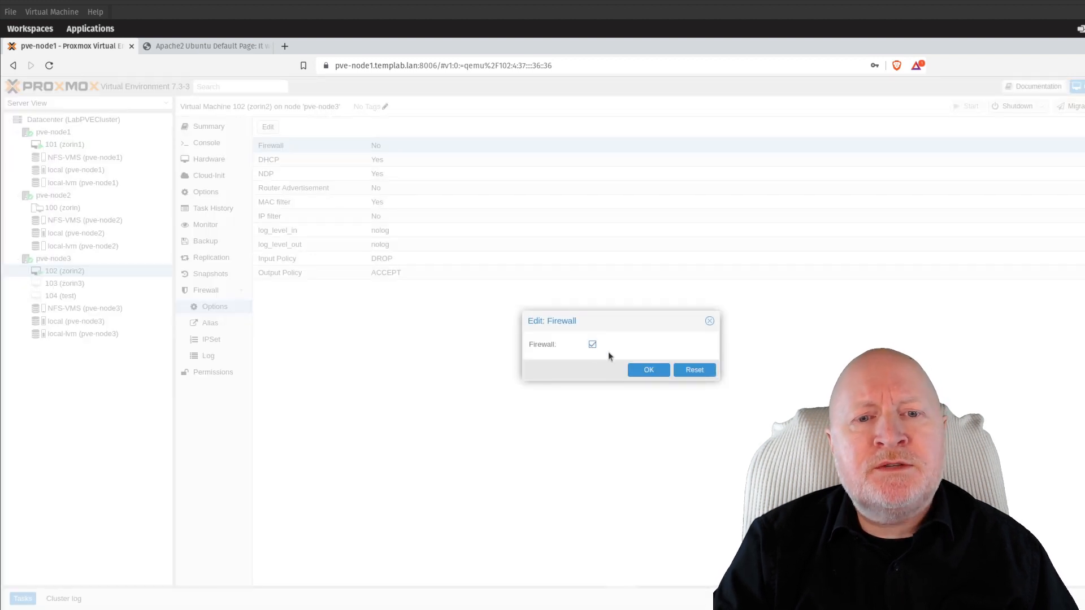
click(641, 369)
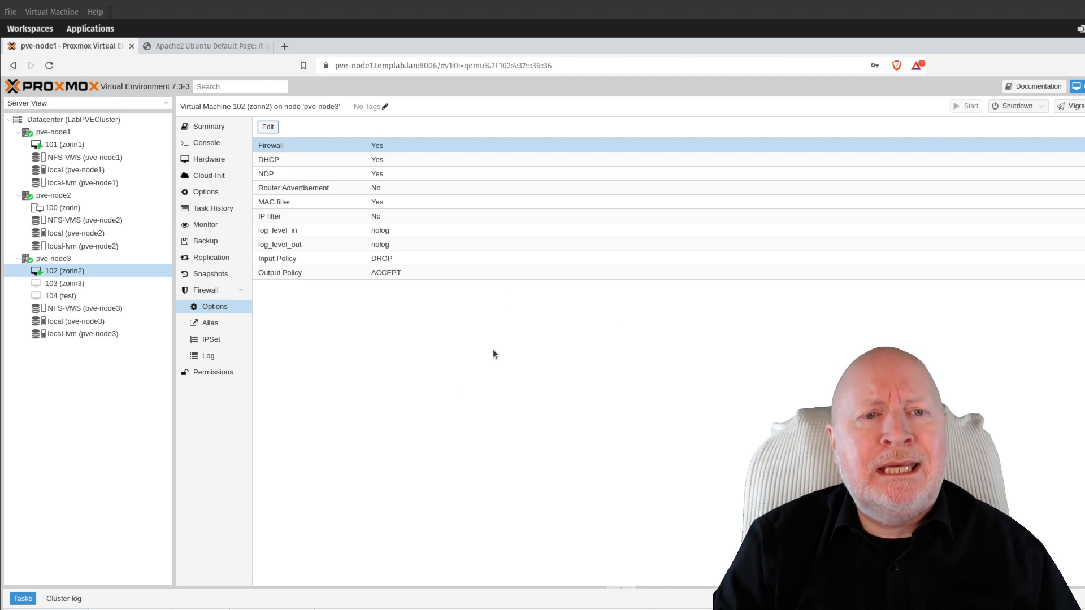
- Check the input policy of virtual machine 102, and reload the zorin2 web page from both browsers to test access
click(320, 258)
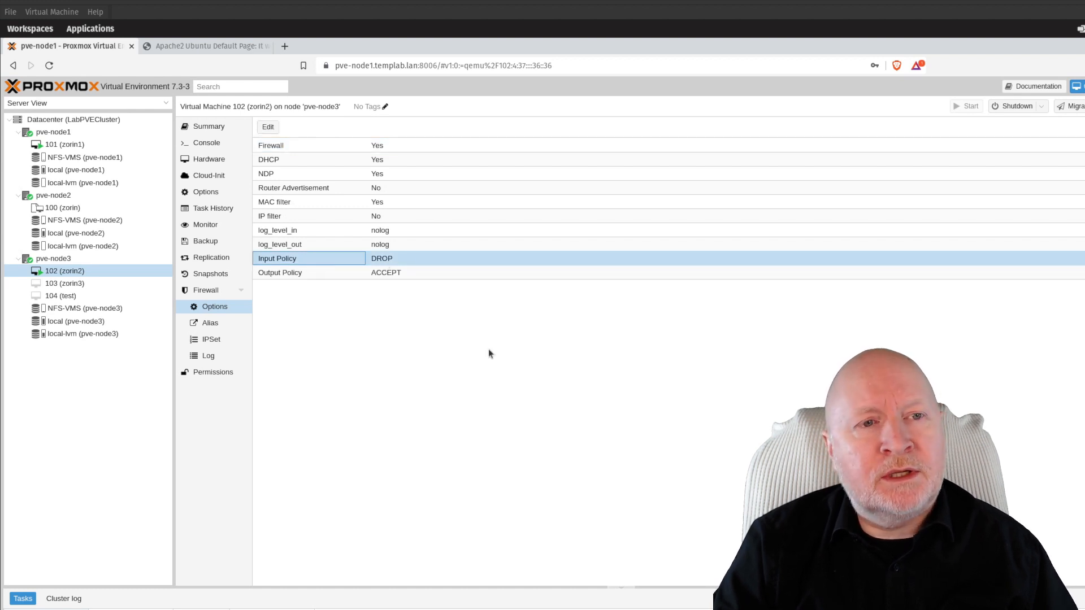
click(199, 48)
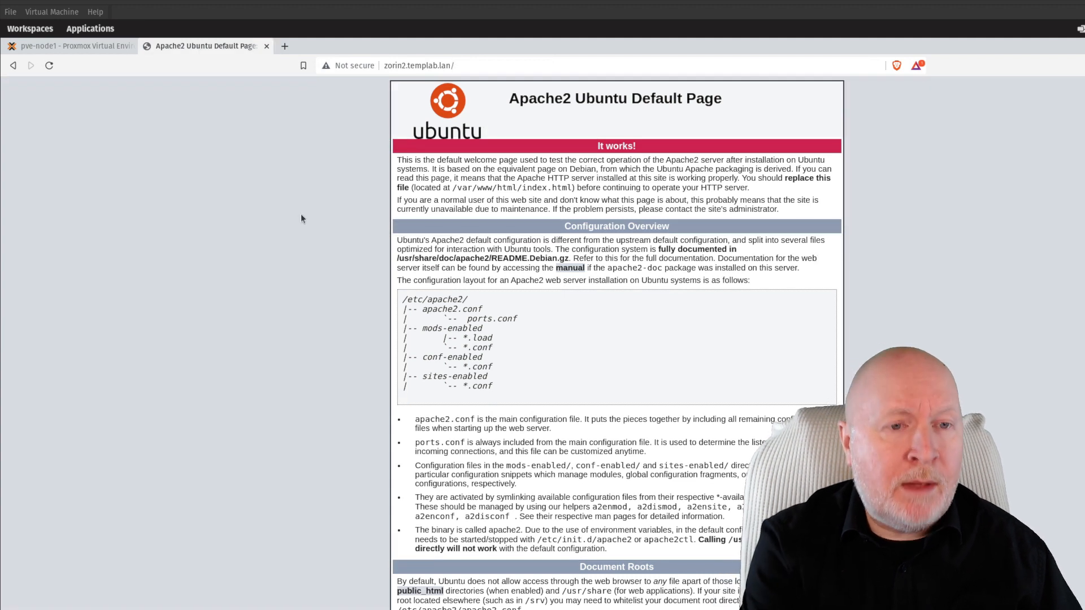
key(F5)
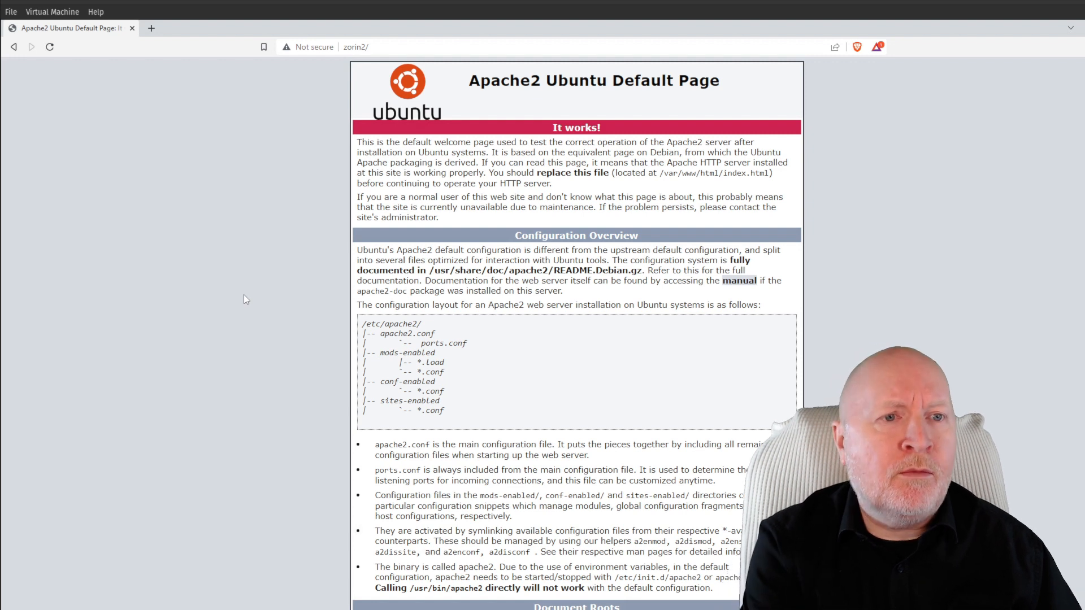
key(F5)
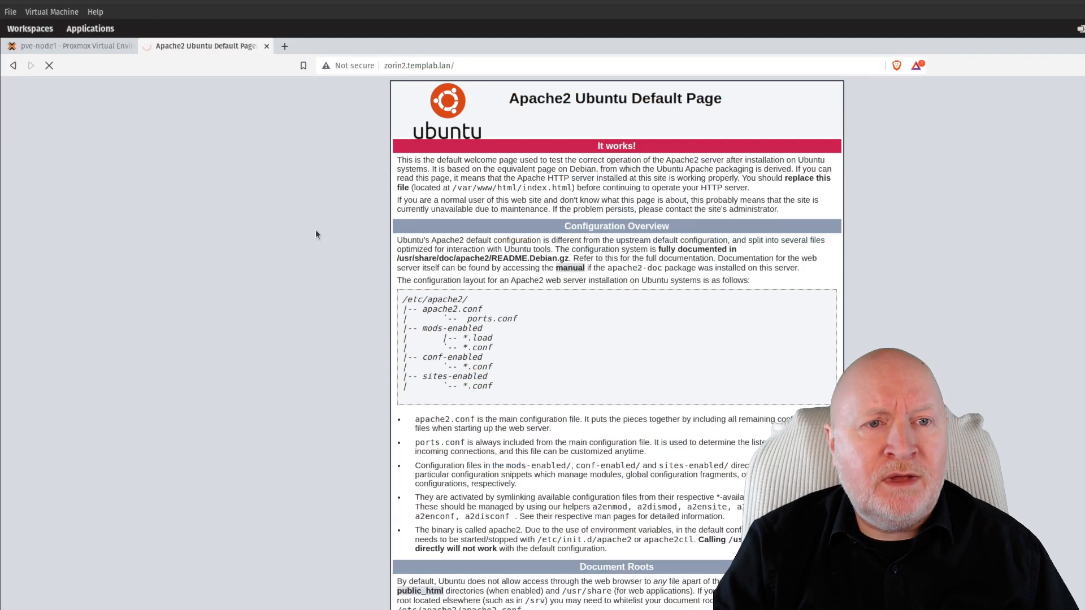
click(80, 48)
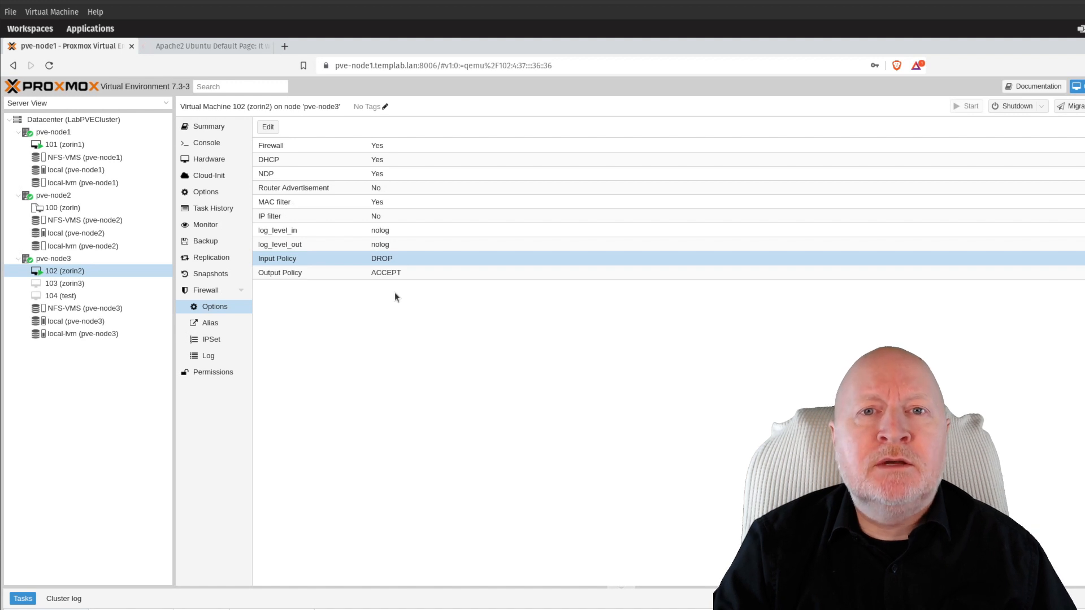
- Compare the firewall rule lists of virtual machine 102 (zorin2), the datacenter and node pve-node3
click(218, 144)
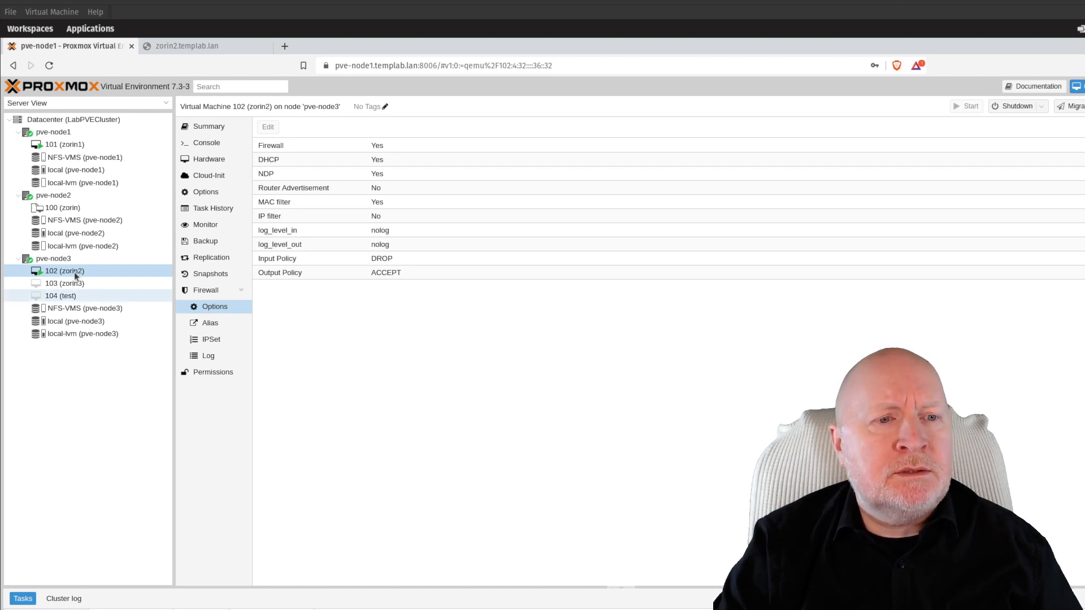
click(218, 292)
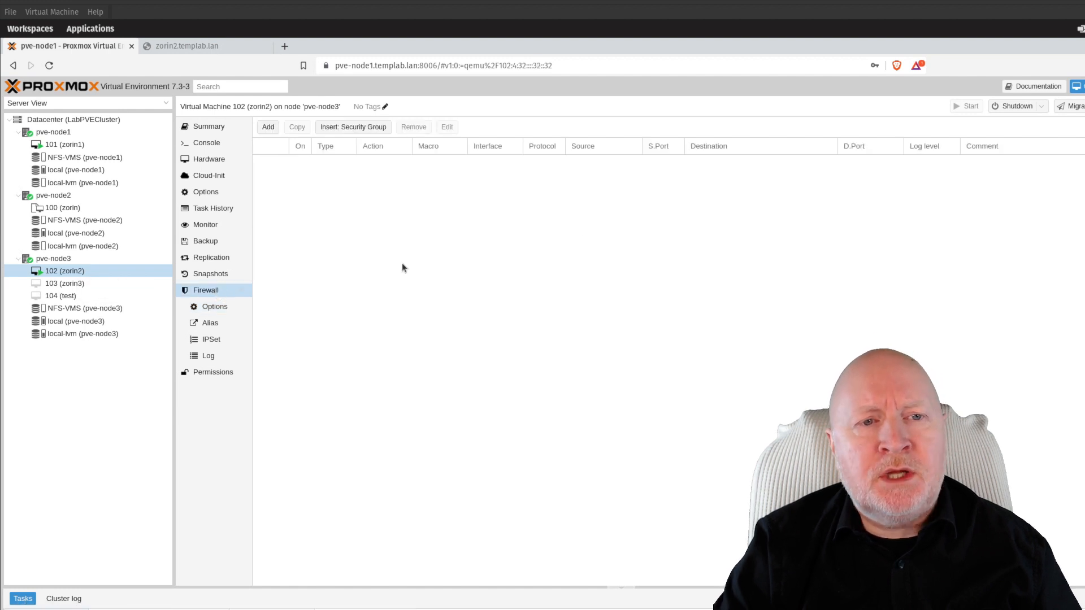
click(108, 120)
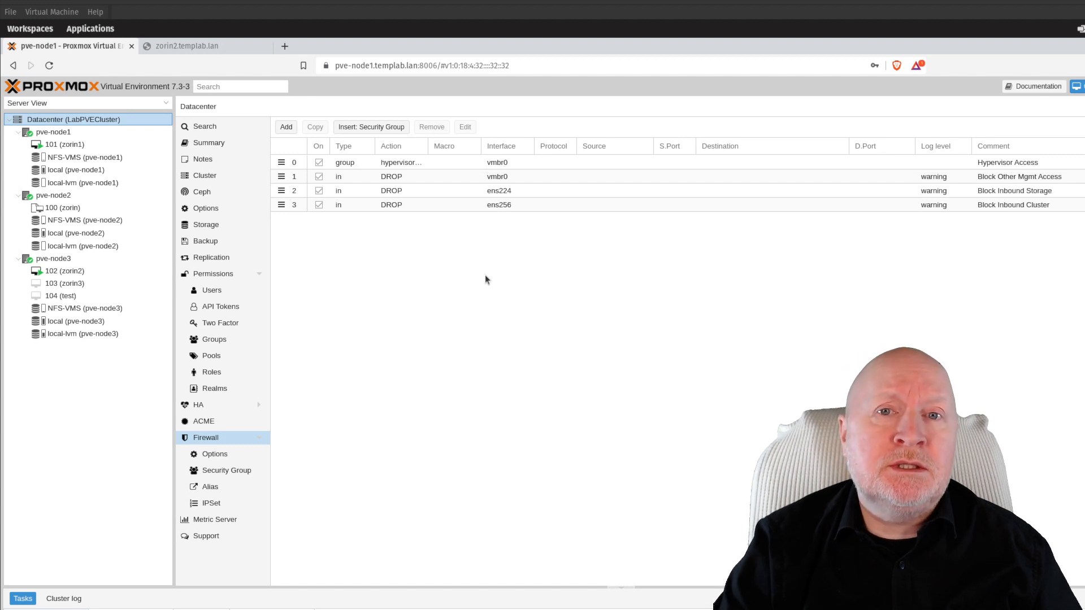
click(92, 259)
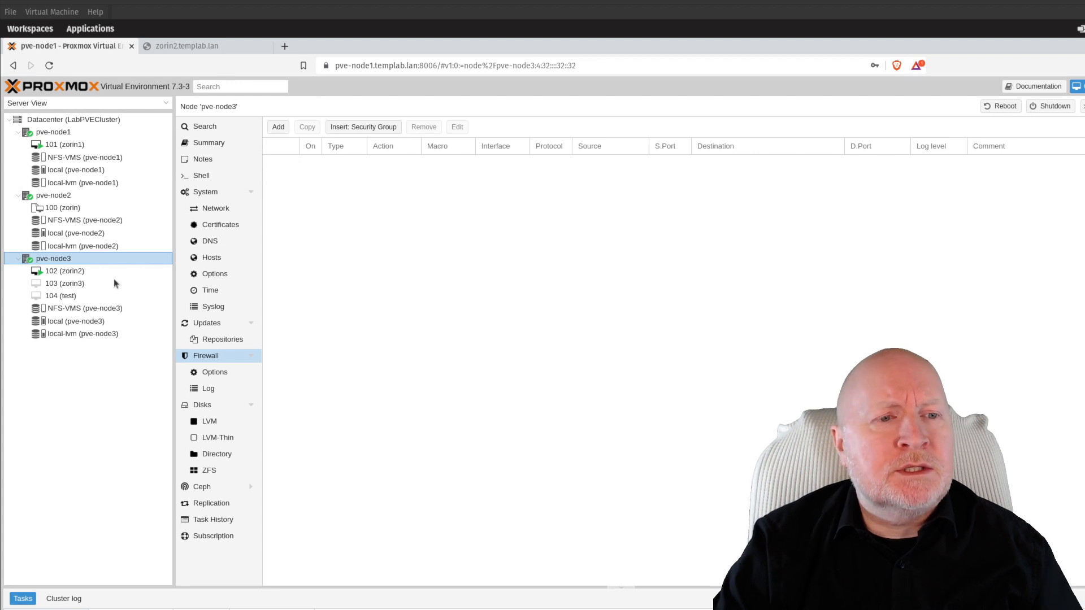
click(93, 271)
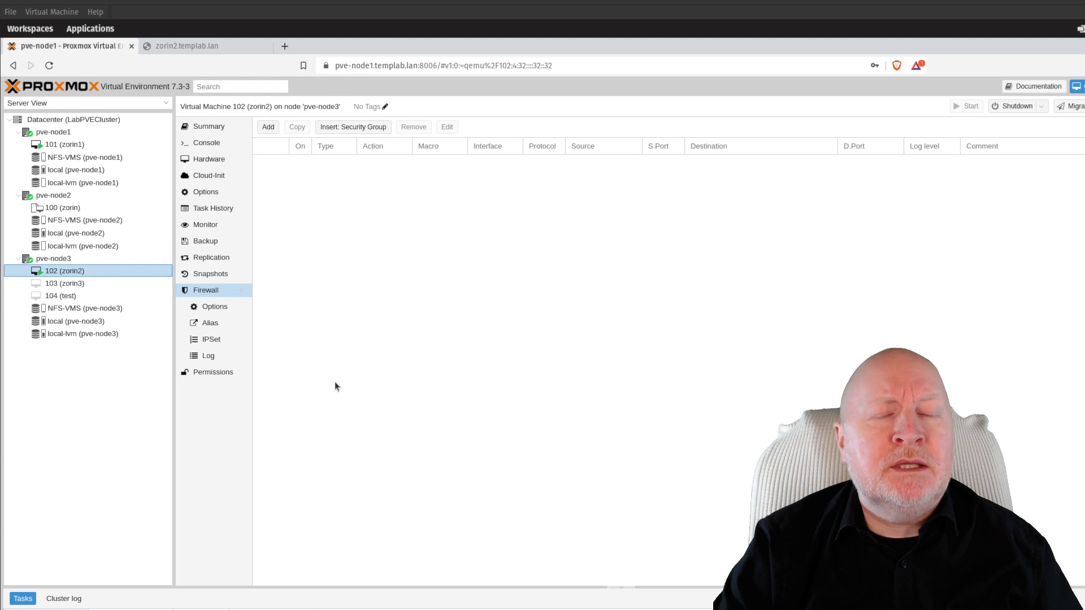
- Check which IP sets and aliases can be the source of a new firewall rule on virtual machine 102, without adding one
click(270, 127)
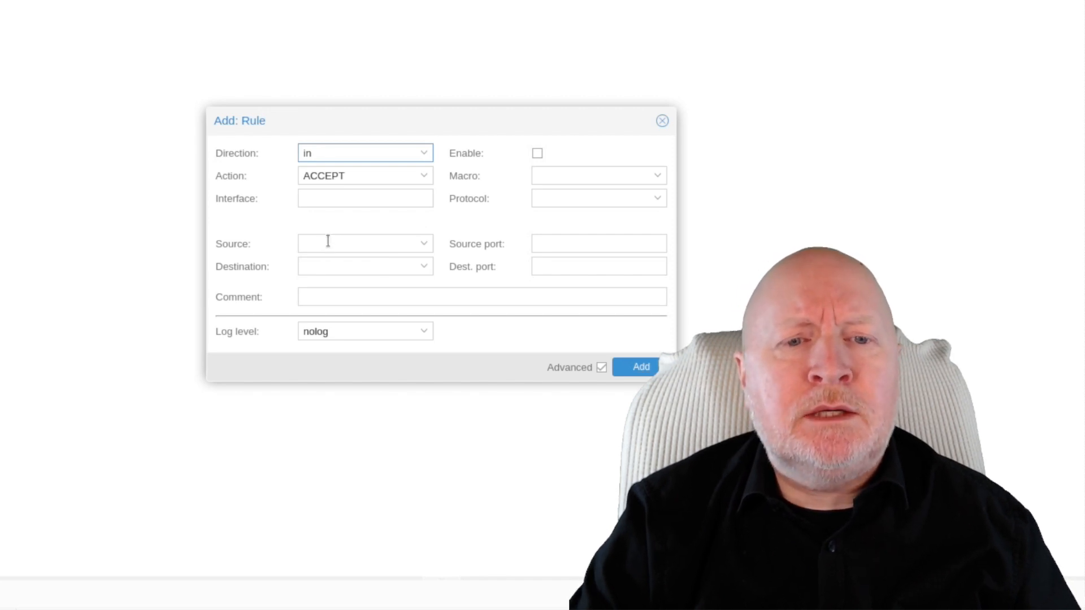
click(327, 241)
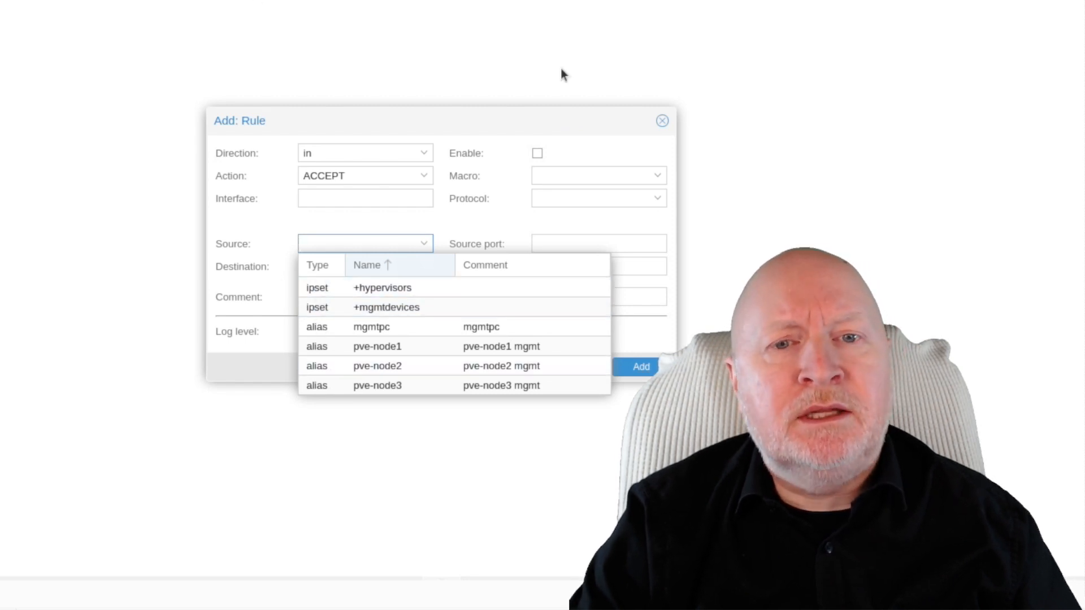
click(662, 120)
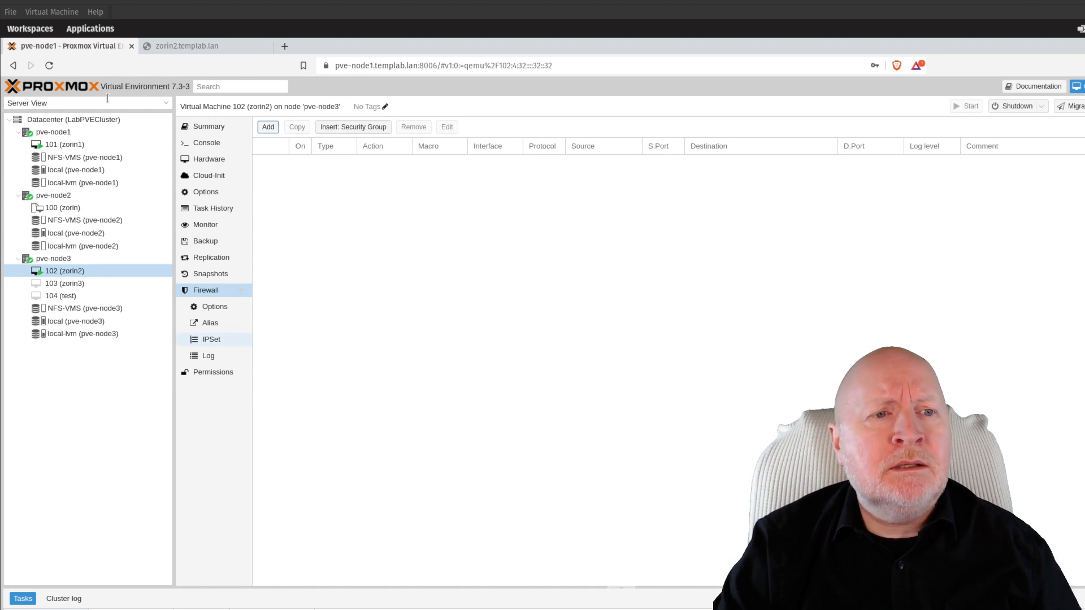
- Create a datacenter firewall security group named webserveraccess
click(103, 118)
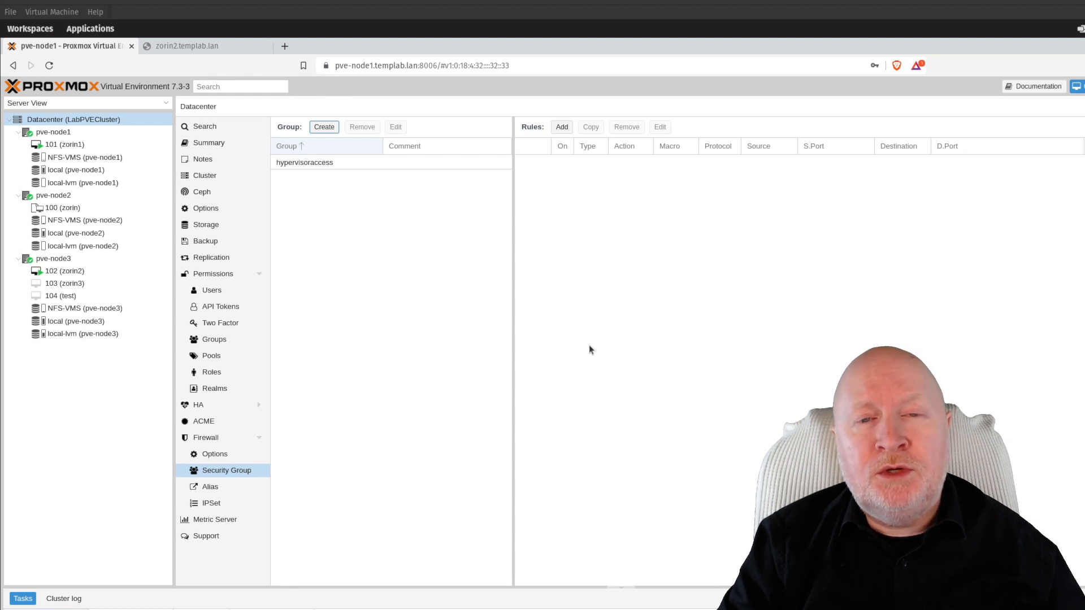
click(325, 127)
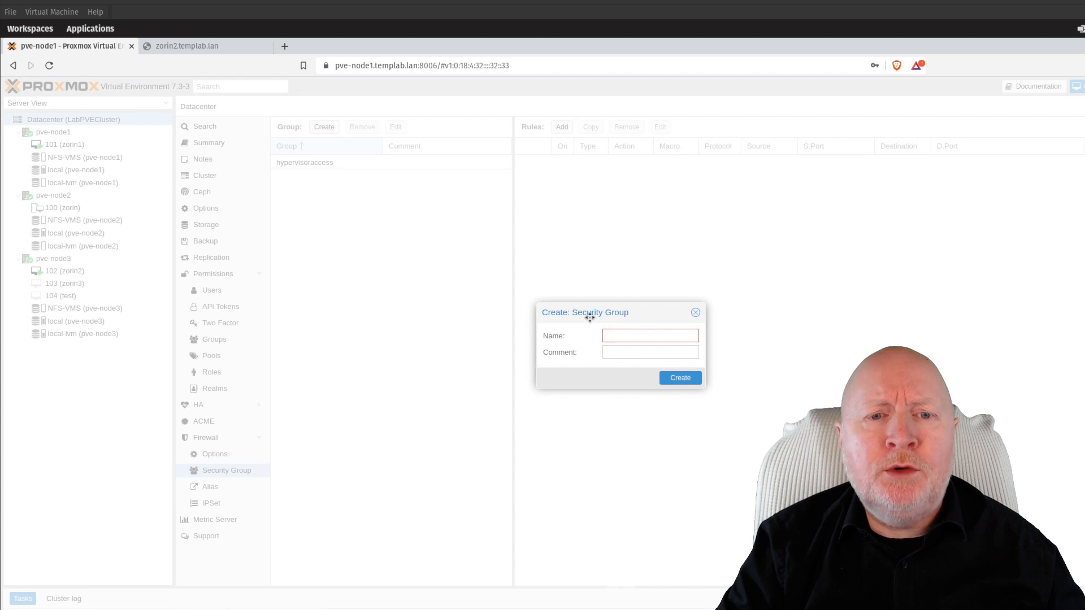
text(webserver)
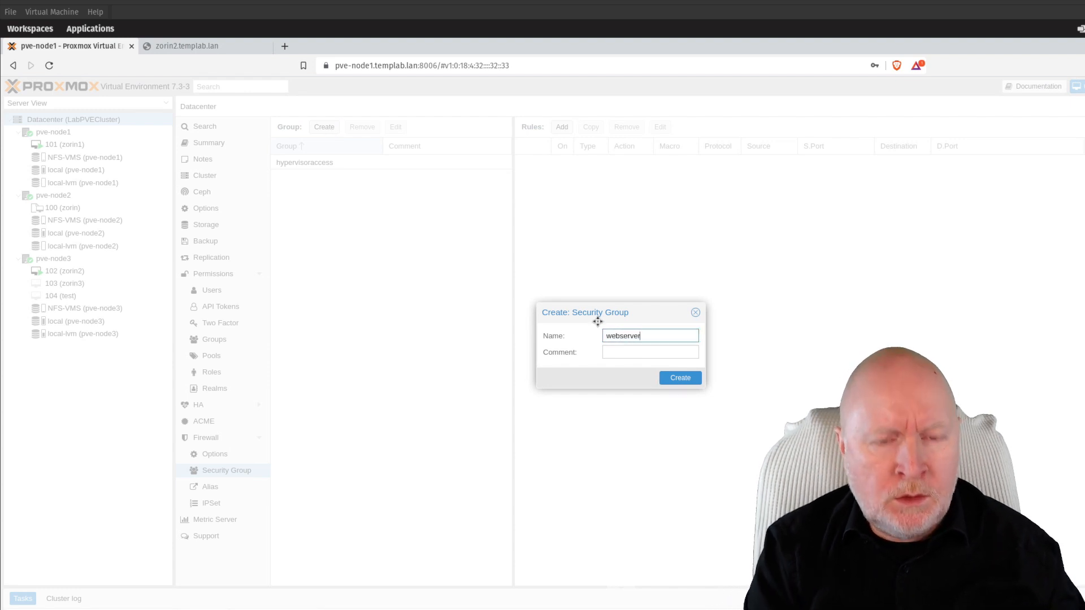
text(access)
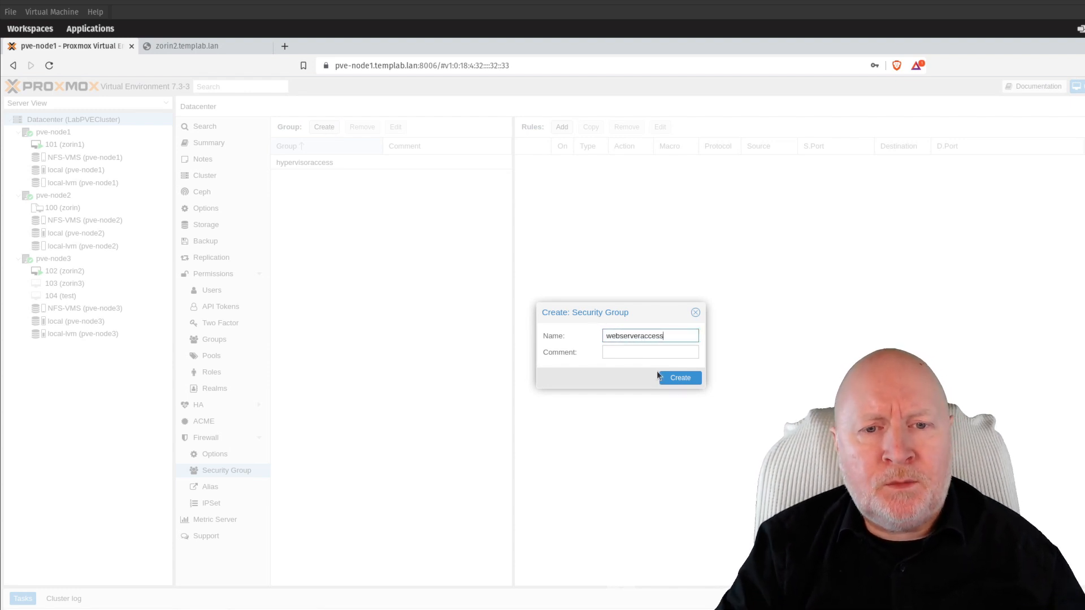
click(668, 379)
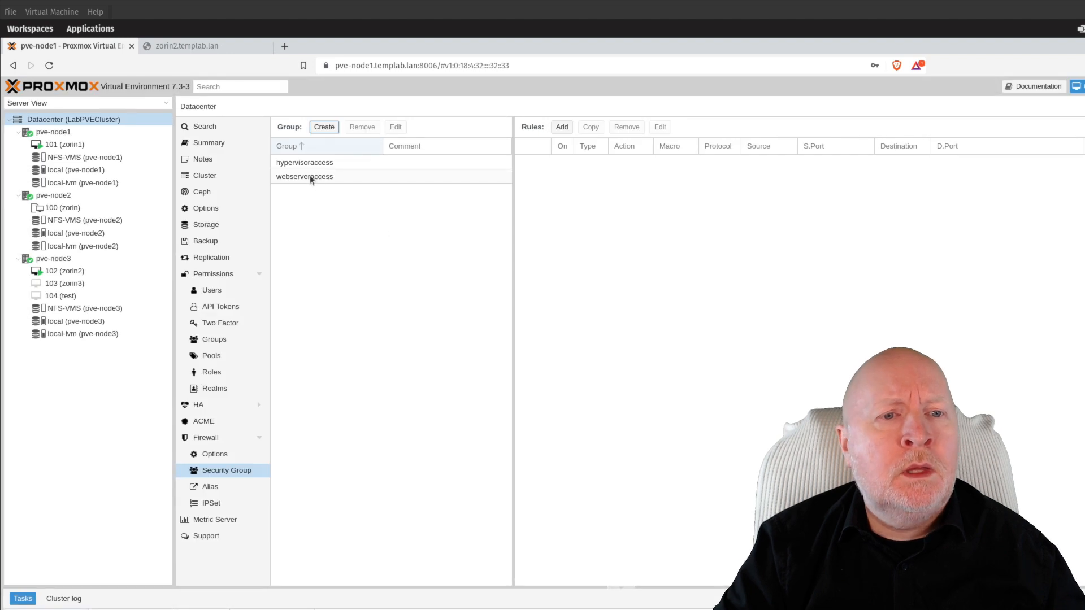
- Start a new inbound ACCEPT rule in the webserveraccess group with the +mgmtdevices IP set as source
click(310, 177)
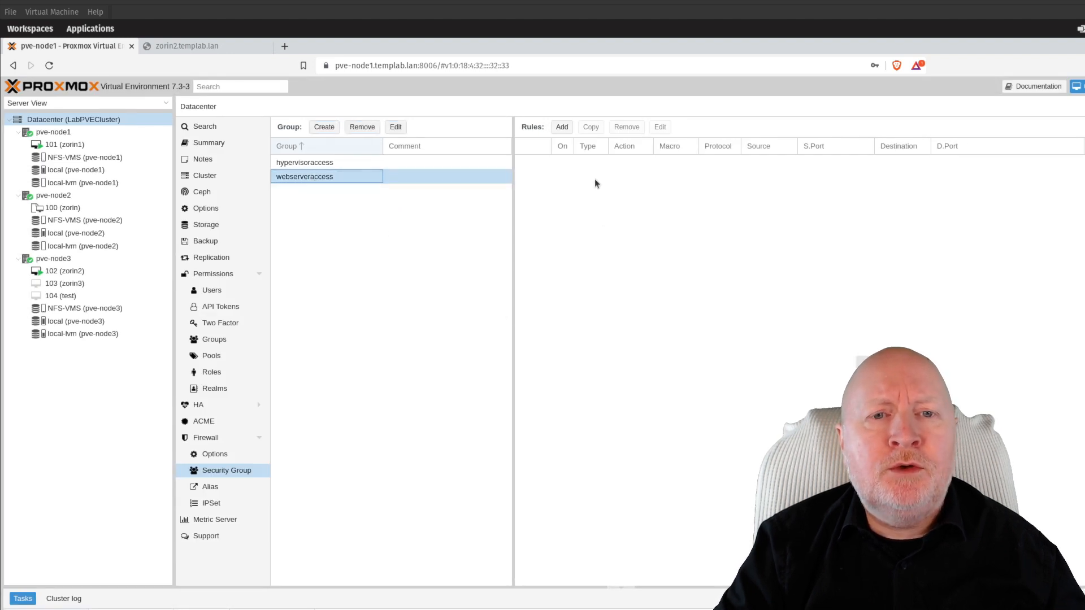
click(562, 127)
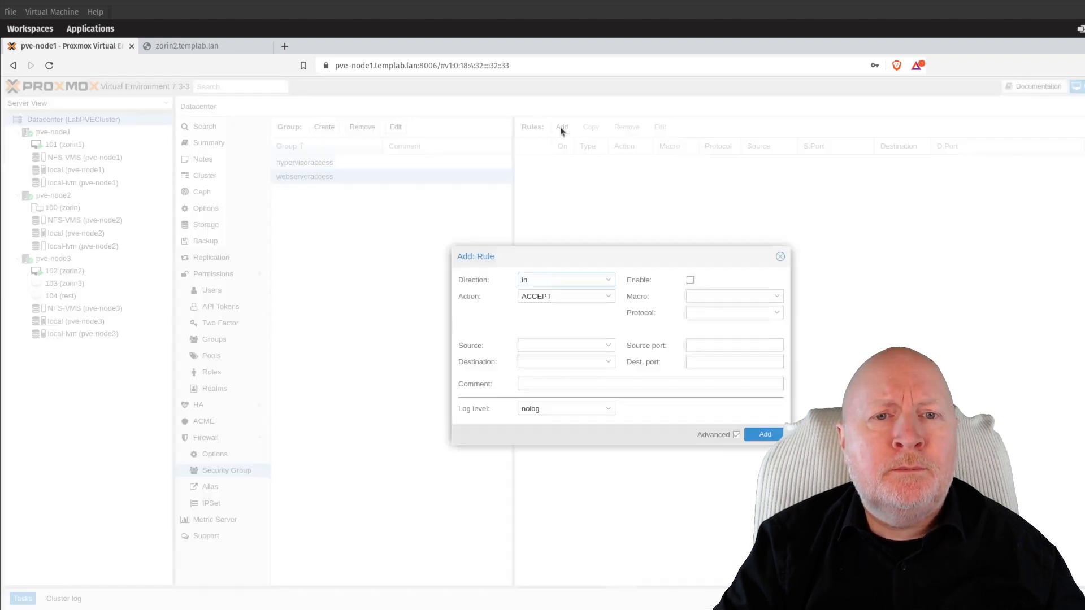
click(300, 224)
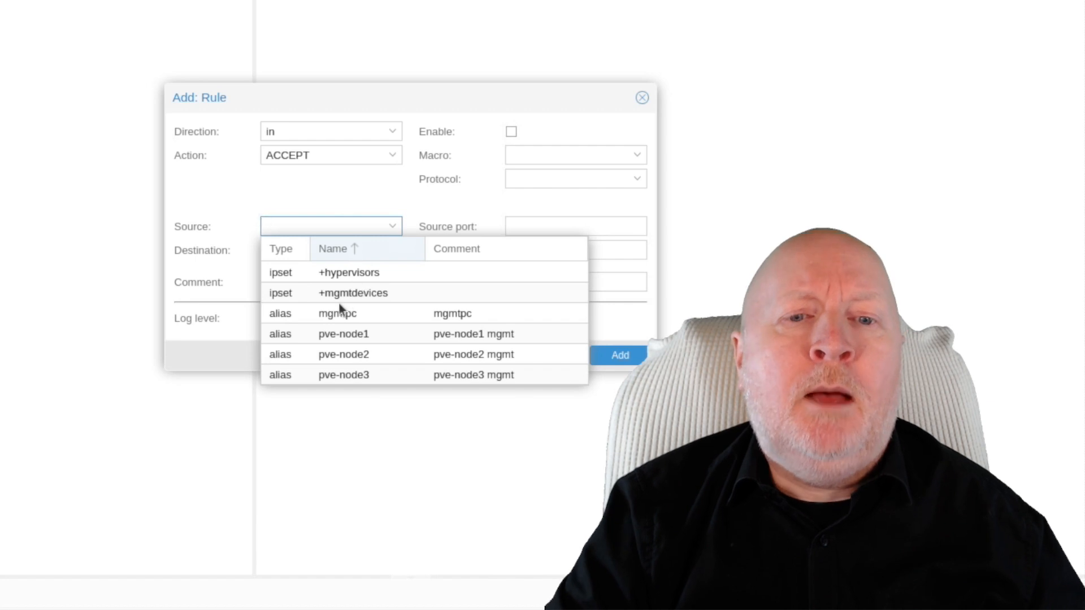
click(376, 298)
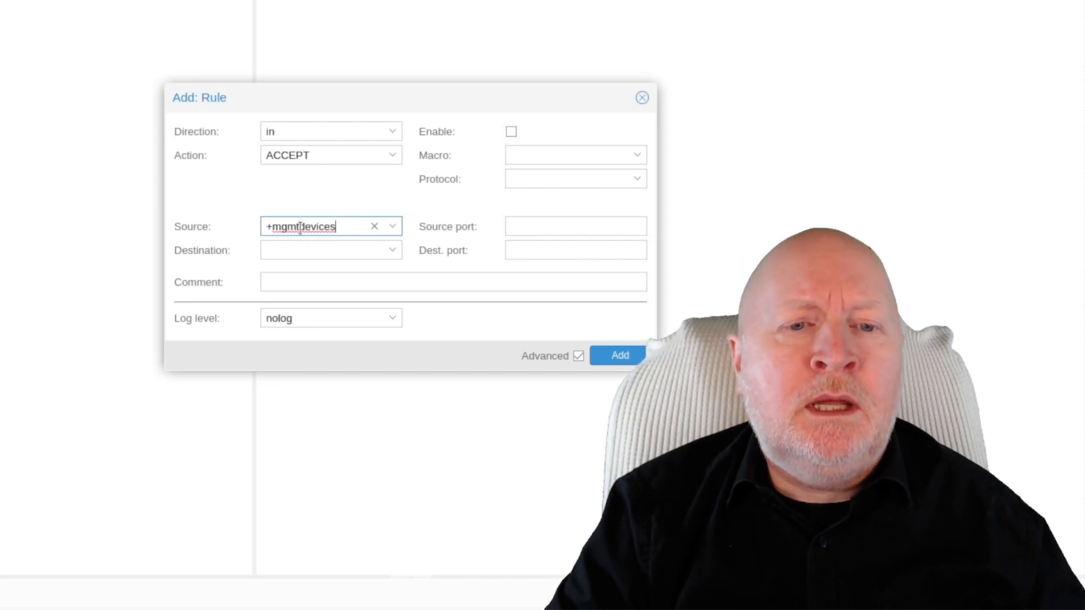
click(295, 250)
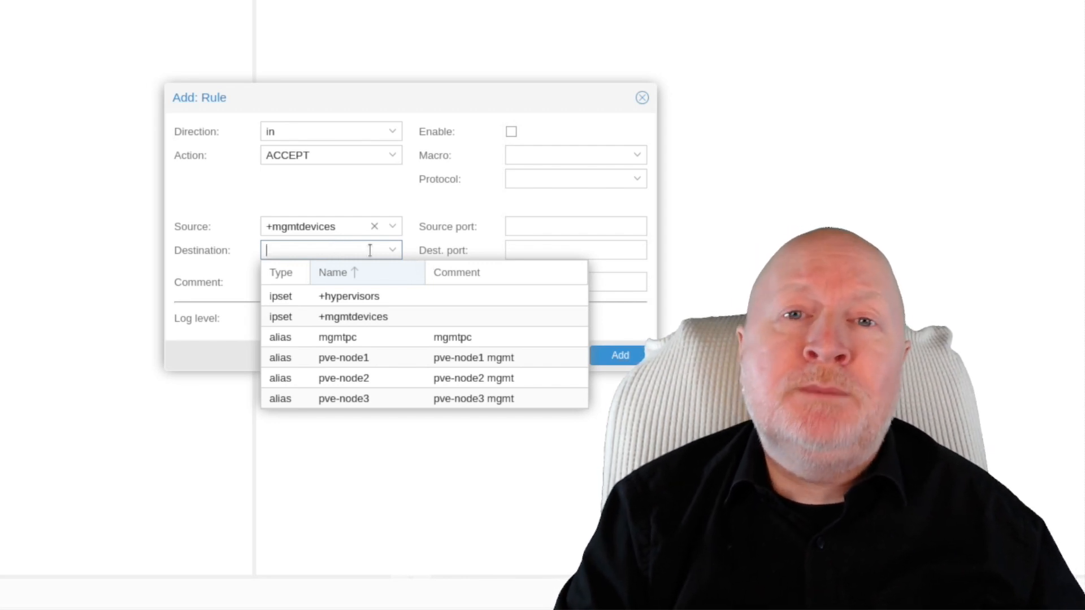
- Complete the webserveraccess rule with the HTTP macro and the comment "HTTP access", enable it and add it to the group
click(337, 174)
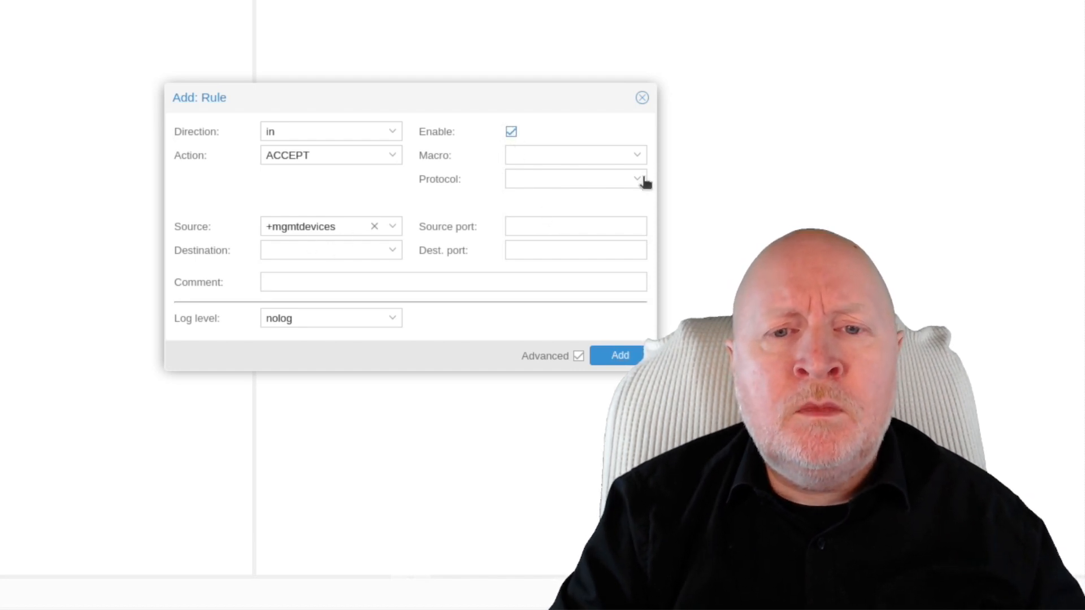
click(640, 156)
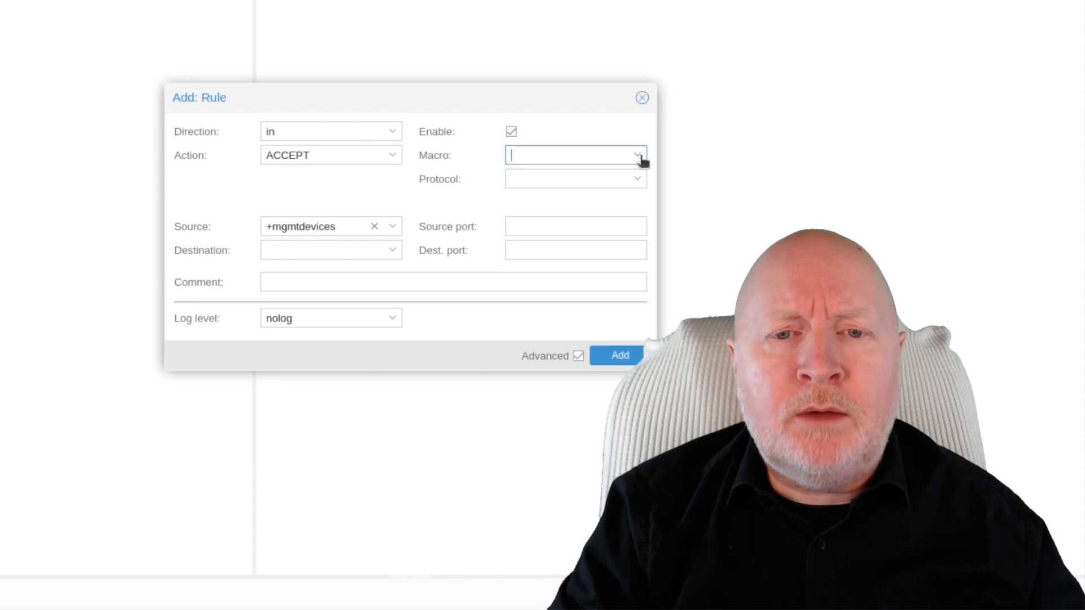
scroll(626, 289, down, 2)
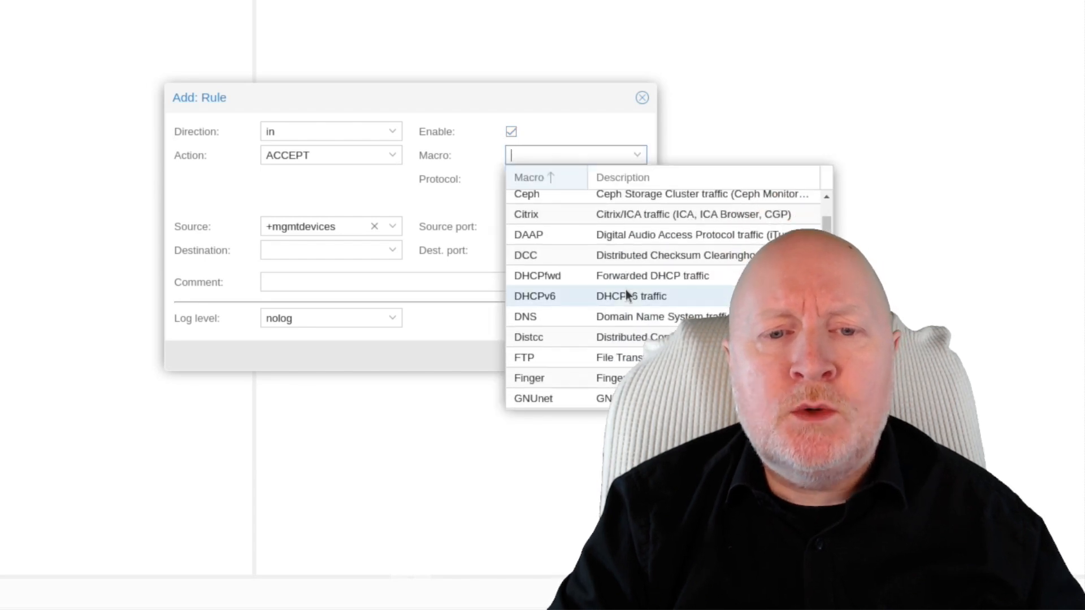
scroll(626, 289, down, 2)
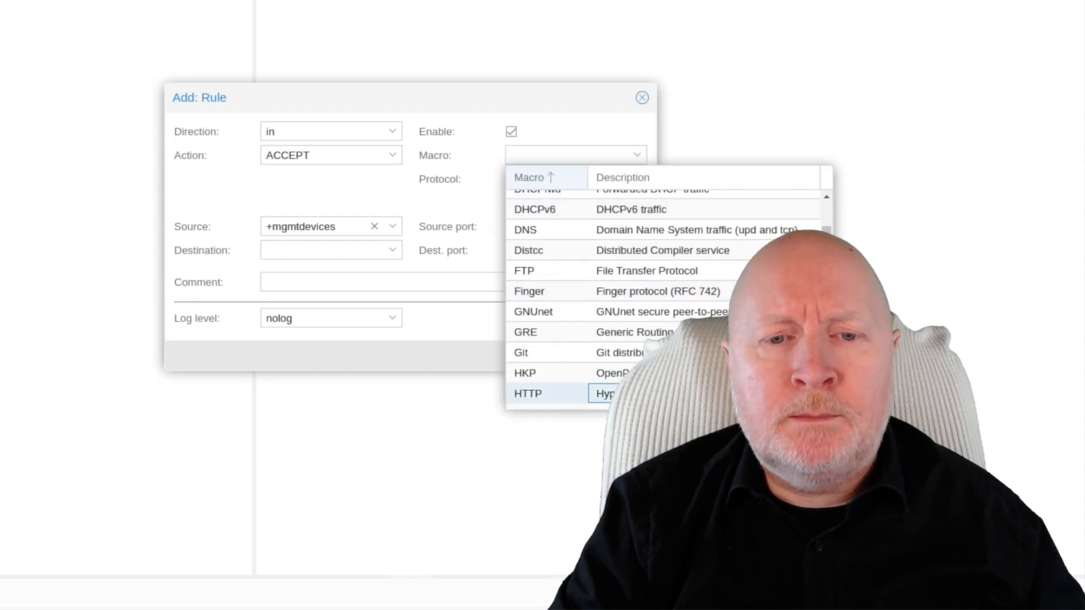
click(542, 394)
click(315, 284)
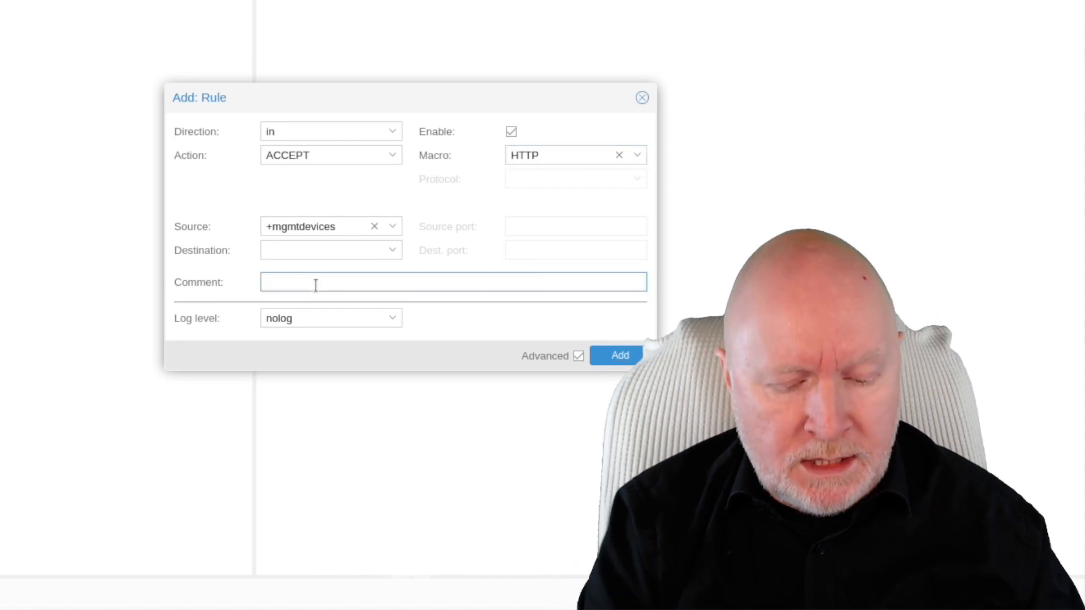
text(HTTP acce)
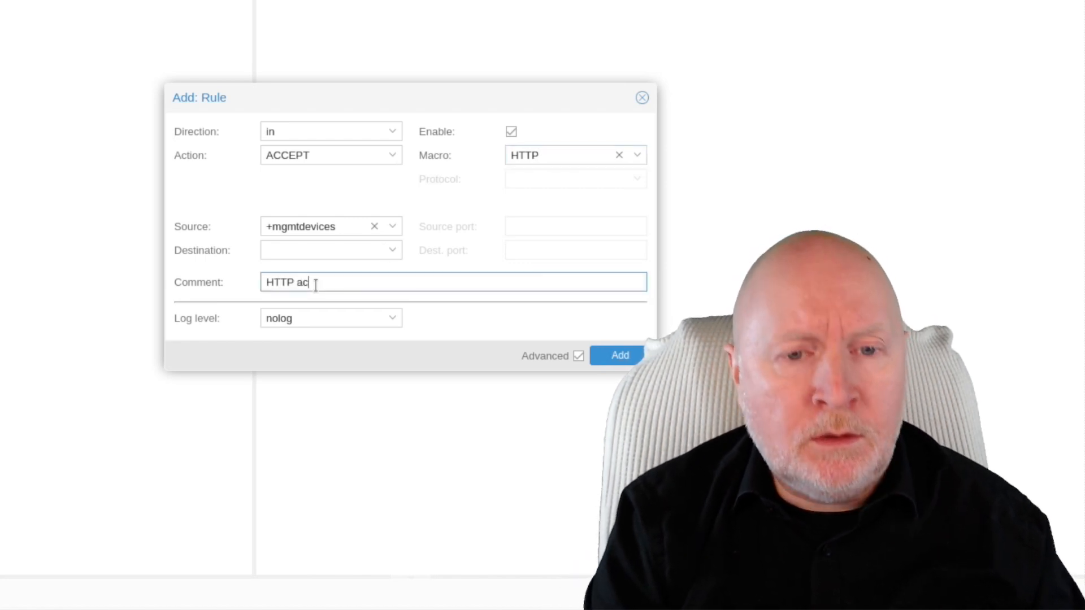
text(ss)
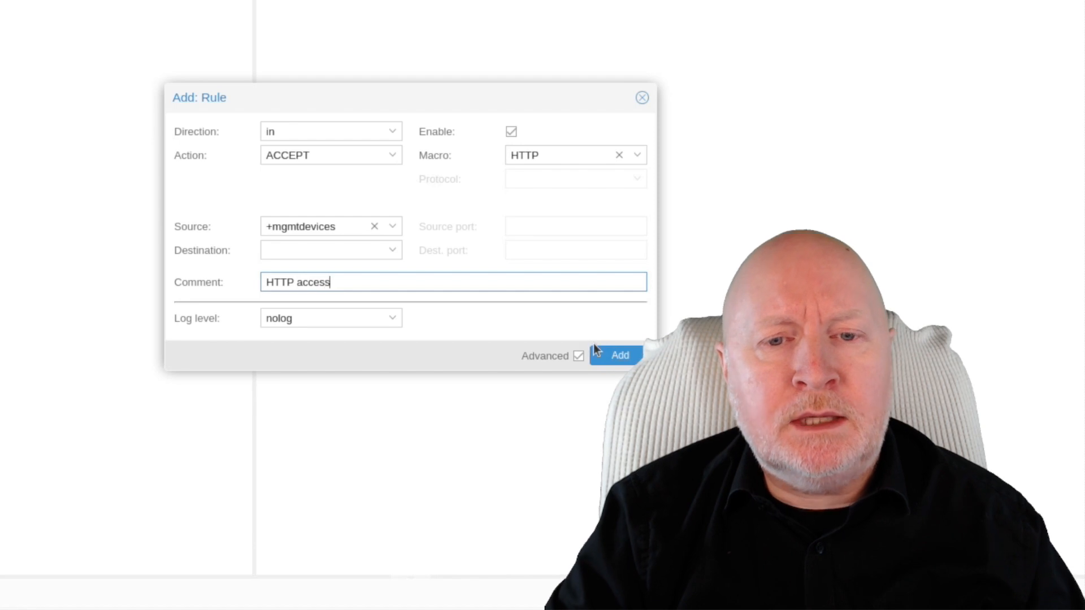
click(615, 356)
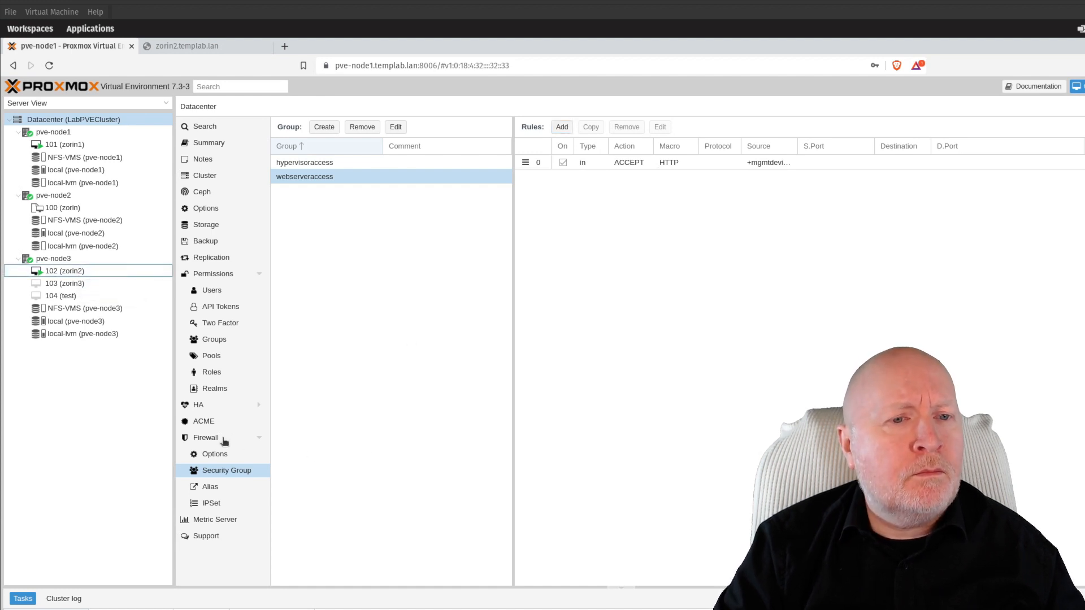
- Insert the webserveraccess security group into the firewall of virtual machine 102 (zorin2), enabled and commented "Web server access"
click(76, 272)
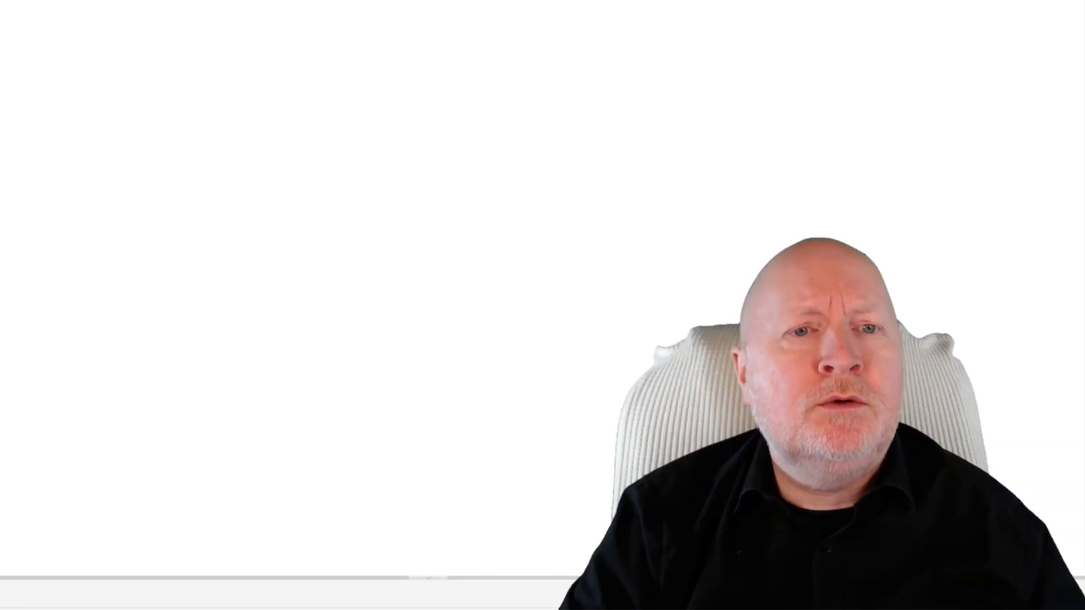
click(347, 127)
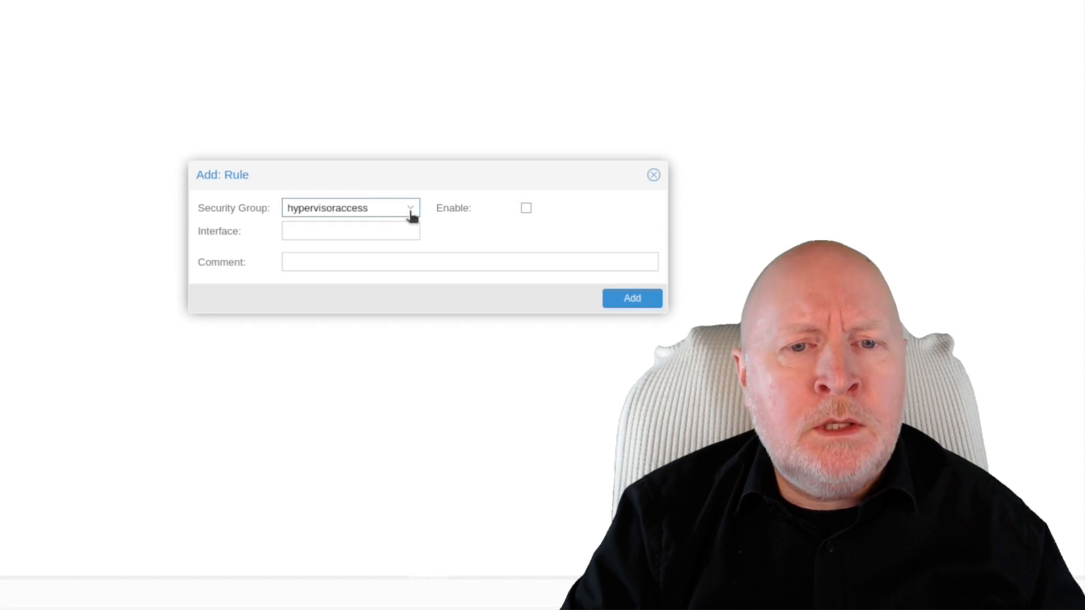
click(412, 216)
click(330, 273)
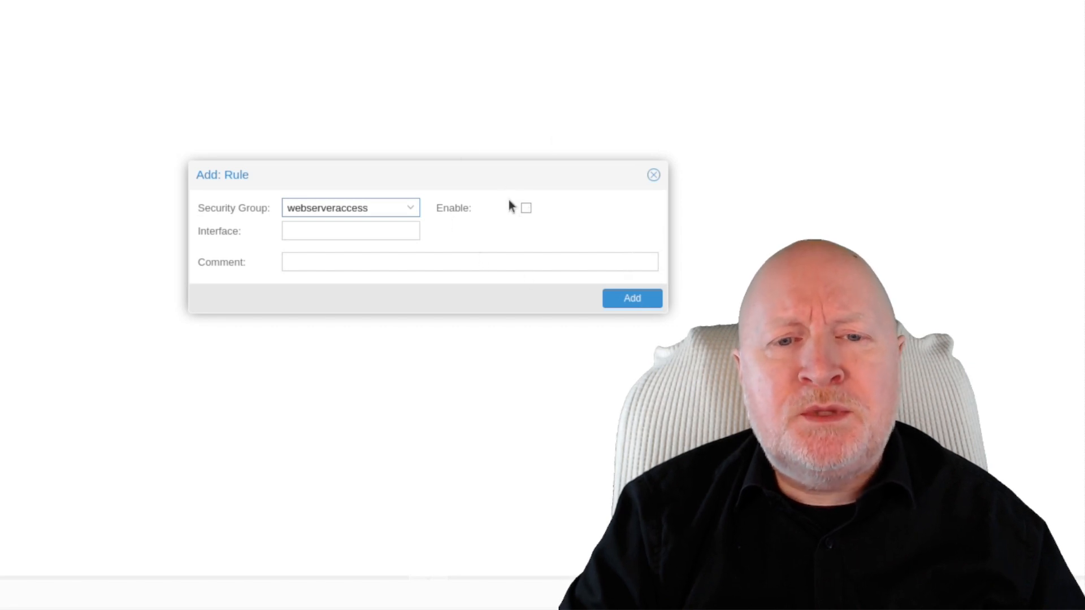
click(525, 209)
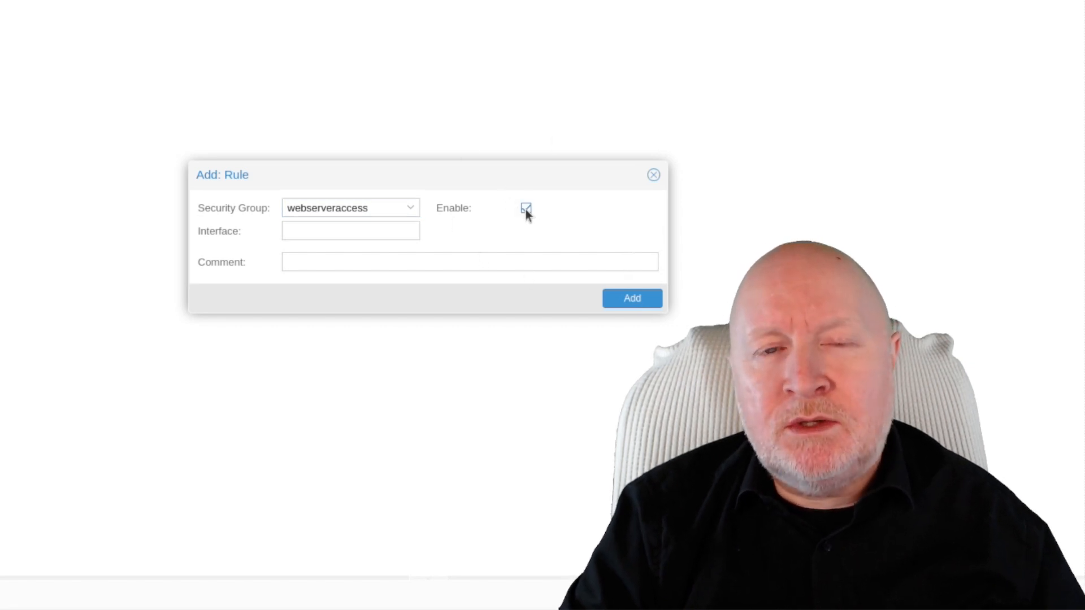
click(321, 263)
text(Web )
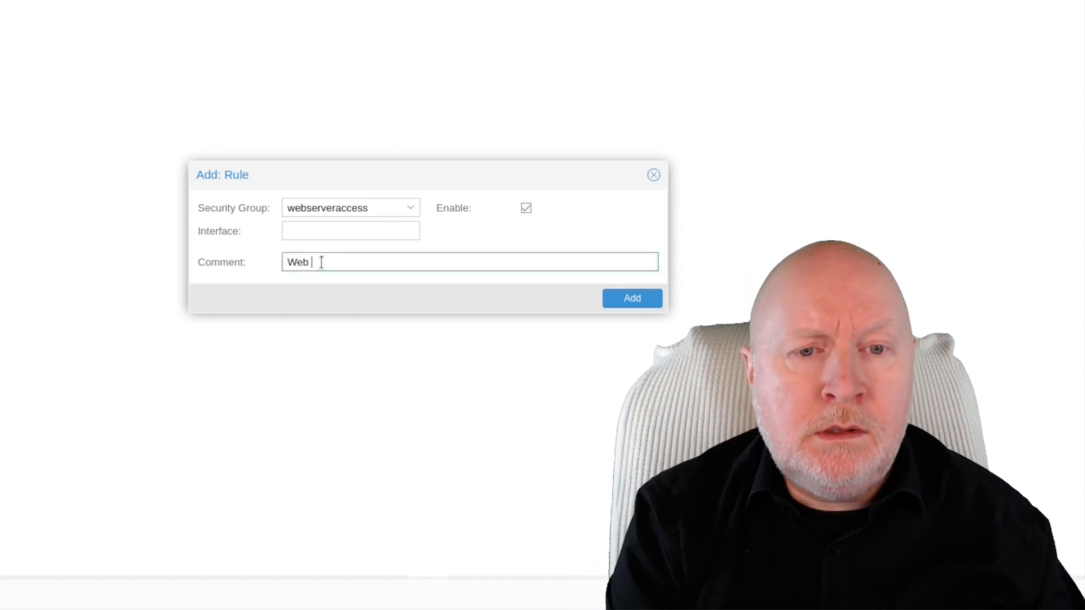
text(server access)
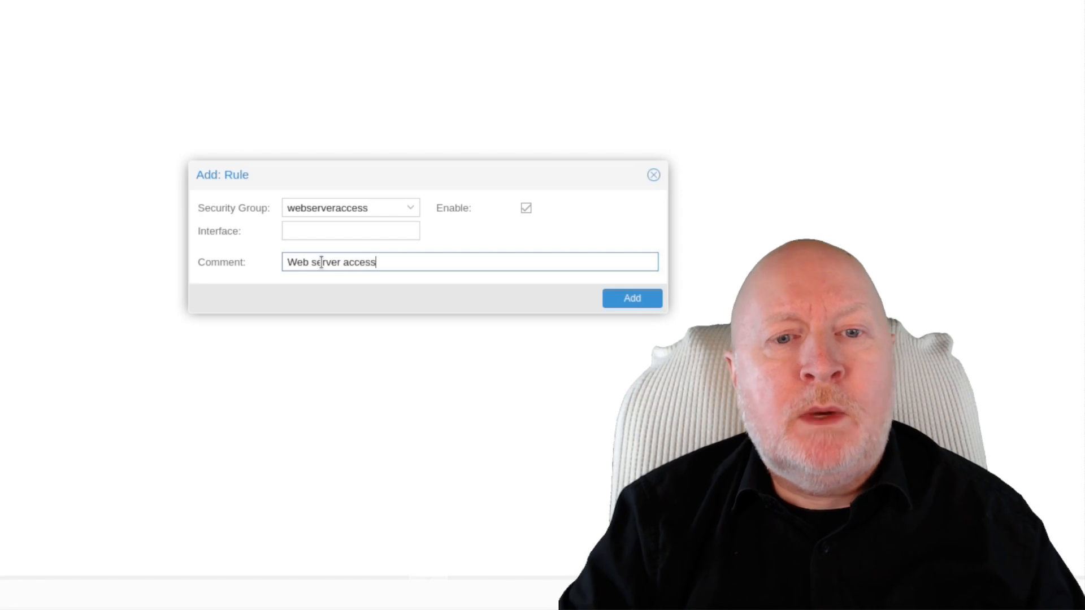
click(617, 300)
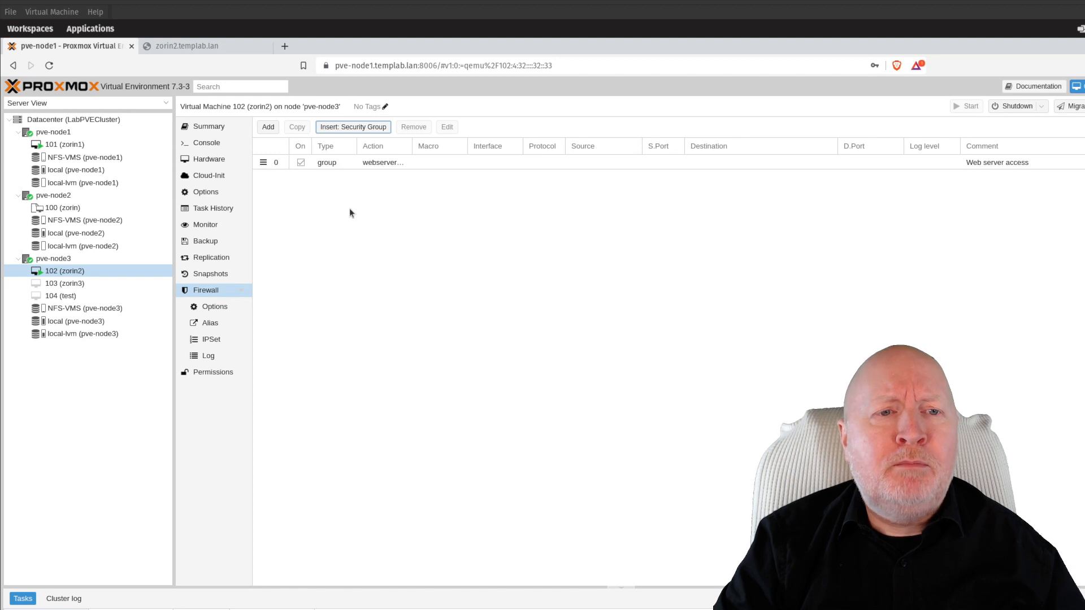
- Add an inbound DROP rule commented "Block Everything Else" to virtual machine 102 and move it below the webserveraccess group
click(268, 126)
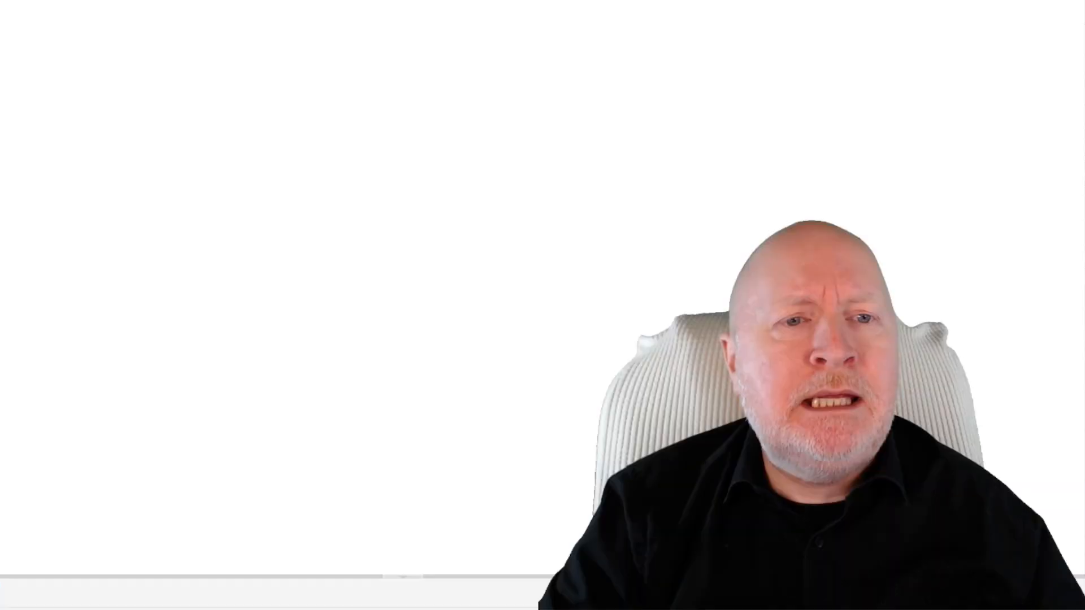
click(382, 150)
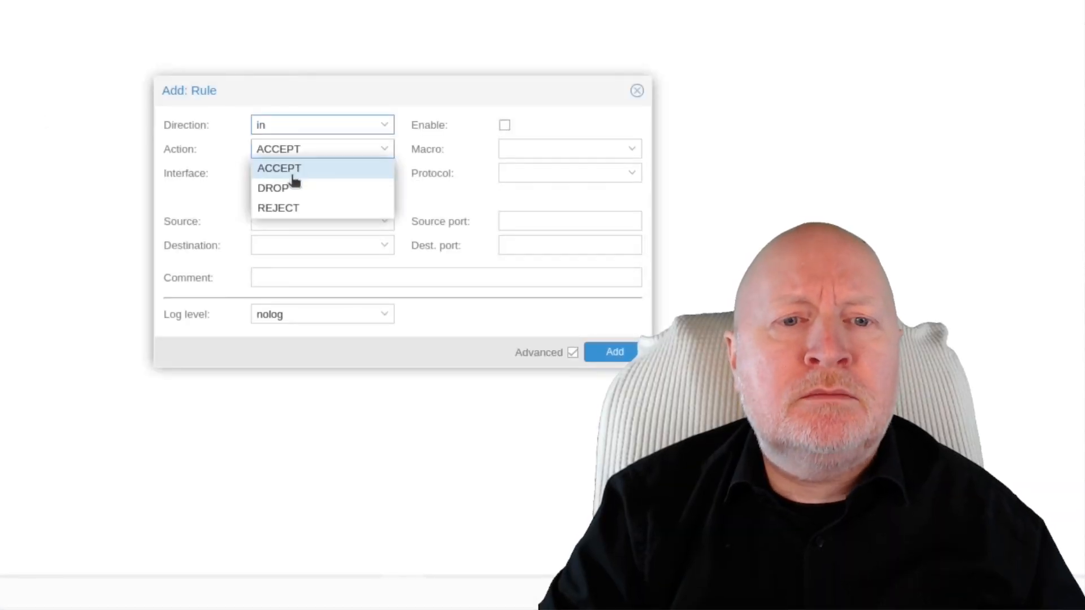
click(290, 189)
click(330, 275)
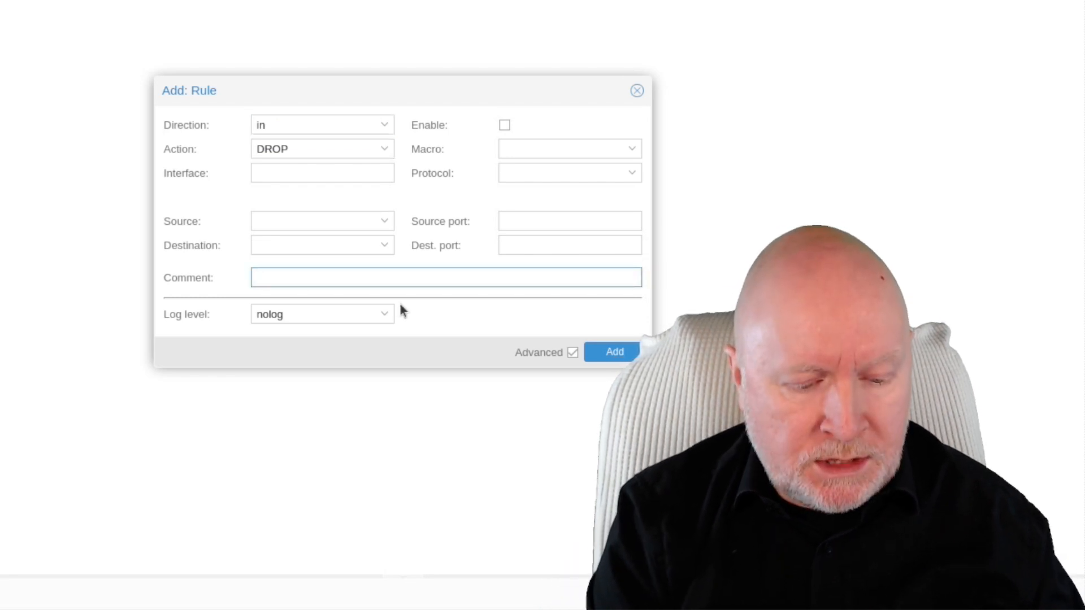
text(Block E)
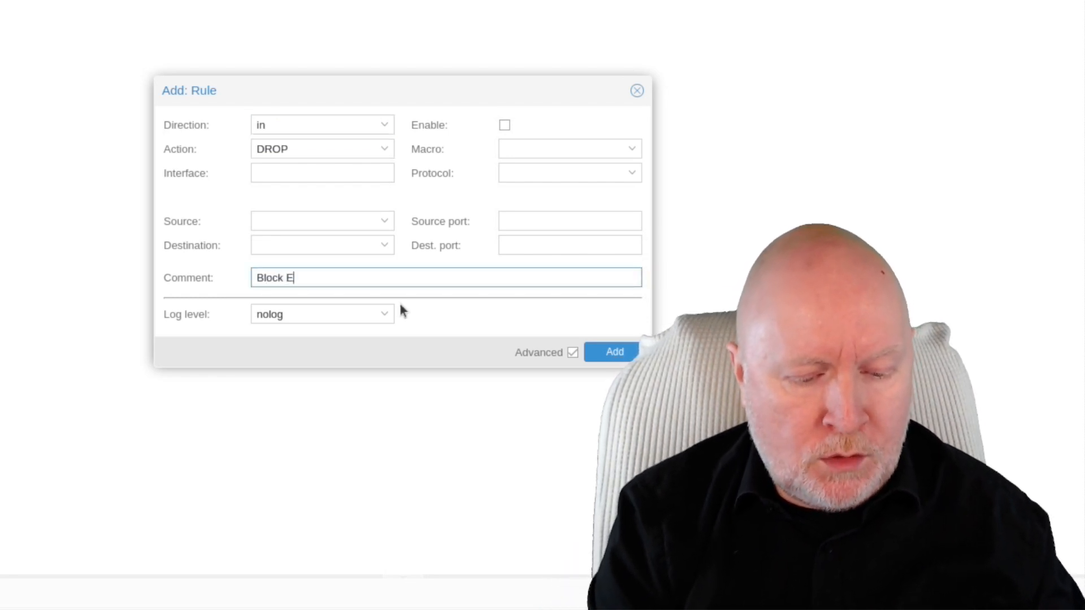
text(verything Else)
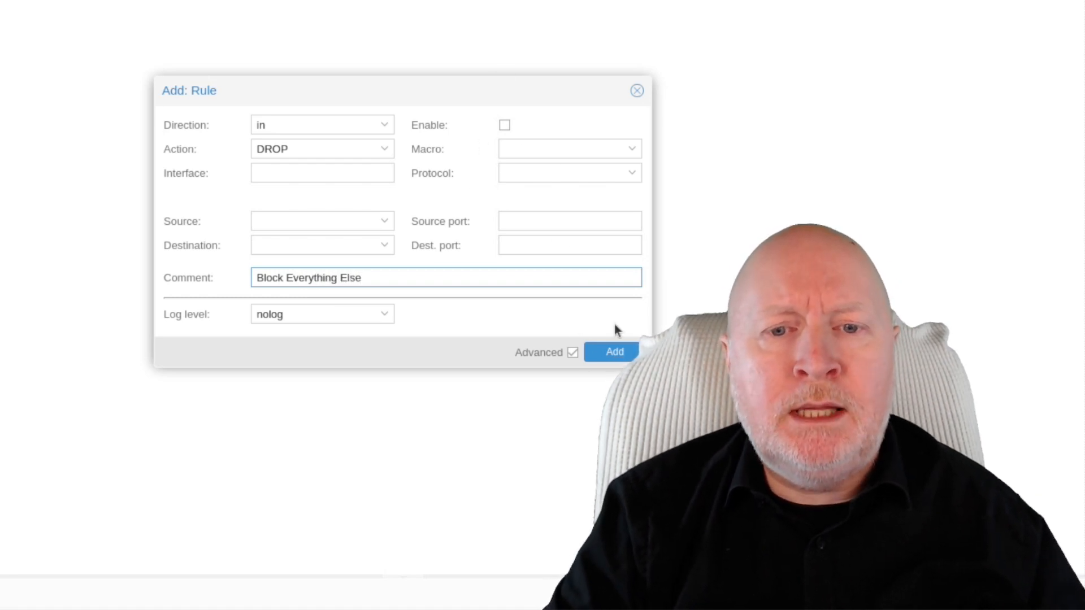
click(616, 352)
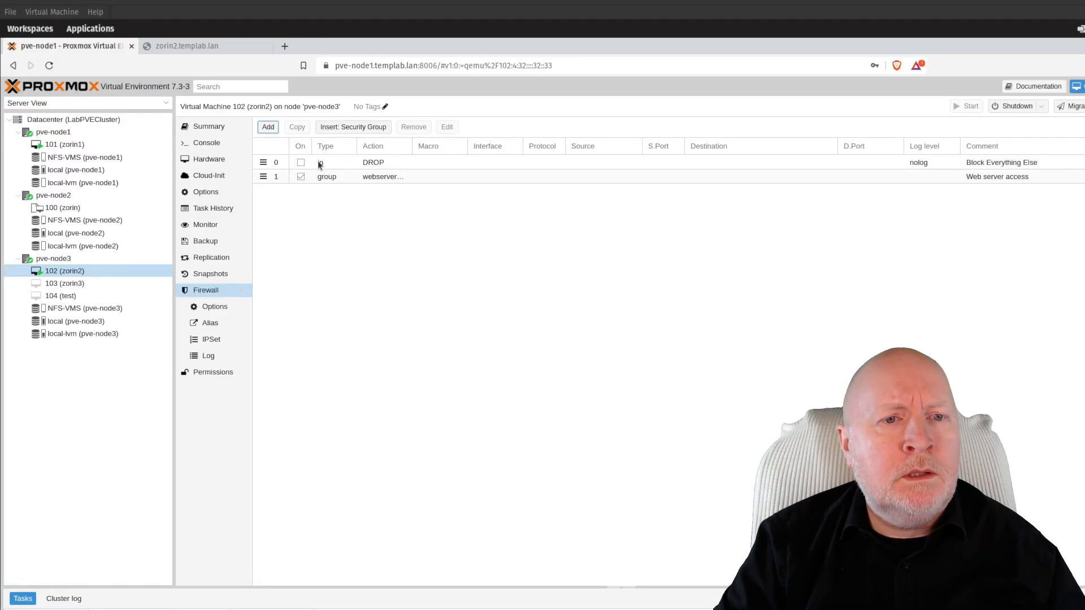
click(320, 164)
mouse_move(263, 163)
mouse_down()
mouse_move(266, 195)
mouse_move(266, 182)
mouse_up()
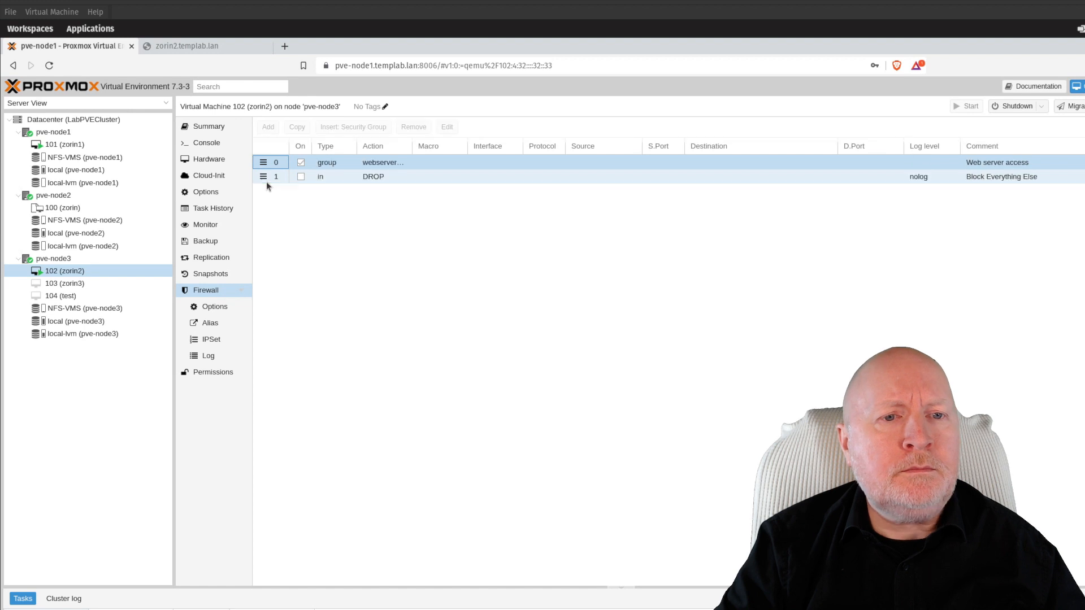
- Set the log level of the "Block Everything Else" rule to warning and enable the rule
click(372, 177)
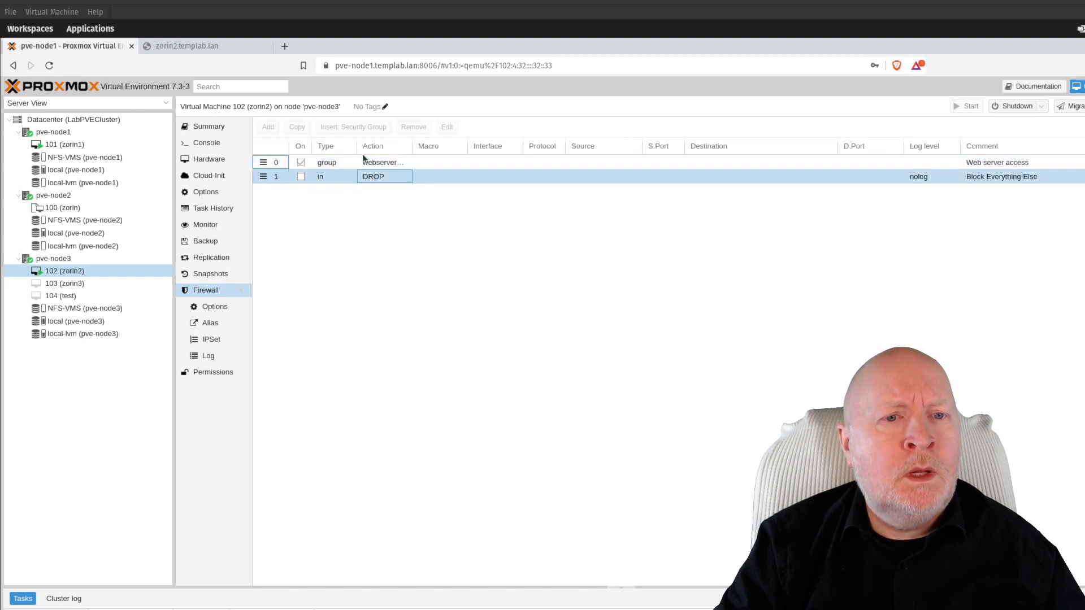
click(447, 126)
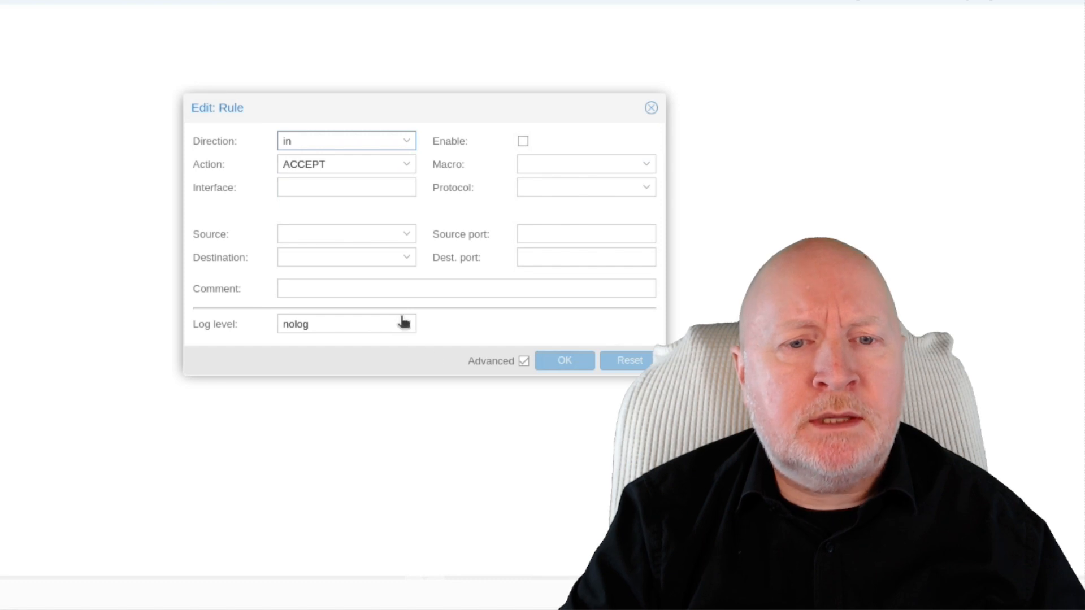
click(404, 324)
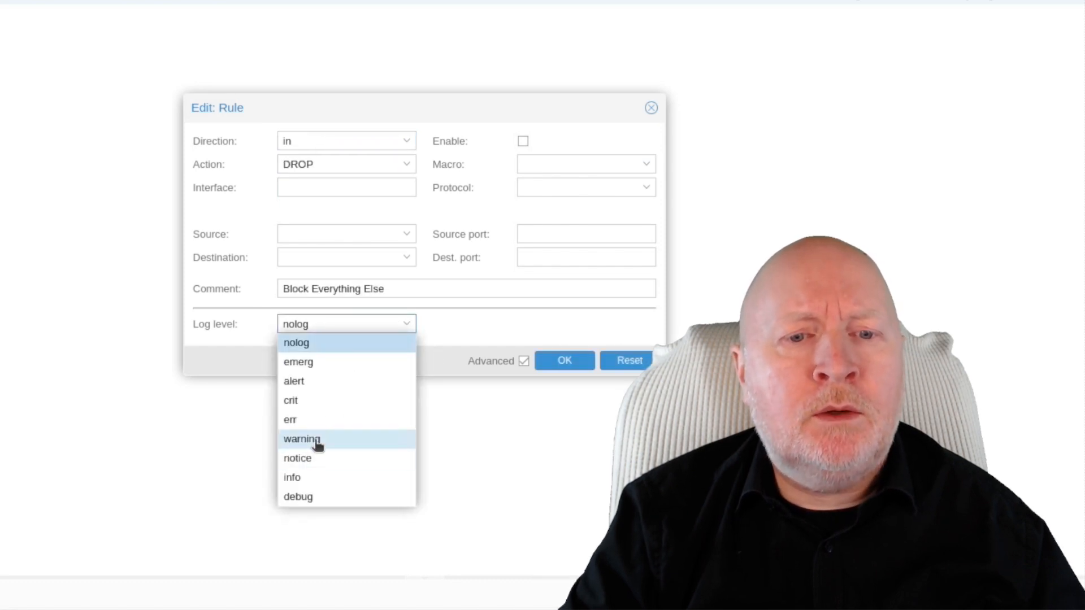
click(315, 444)
click(557, 366)
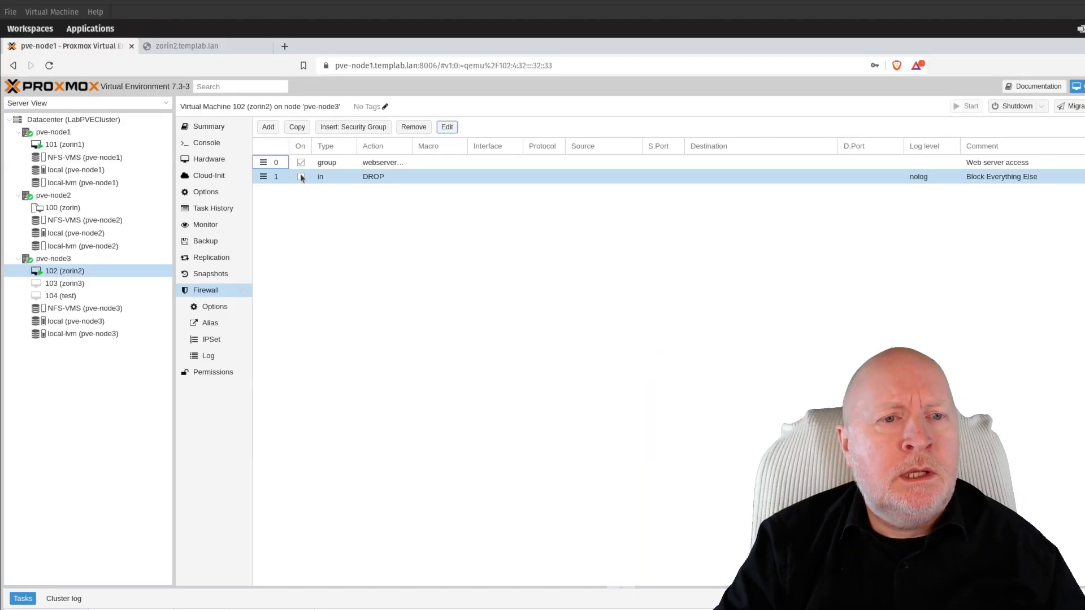
click(301, 177)
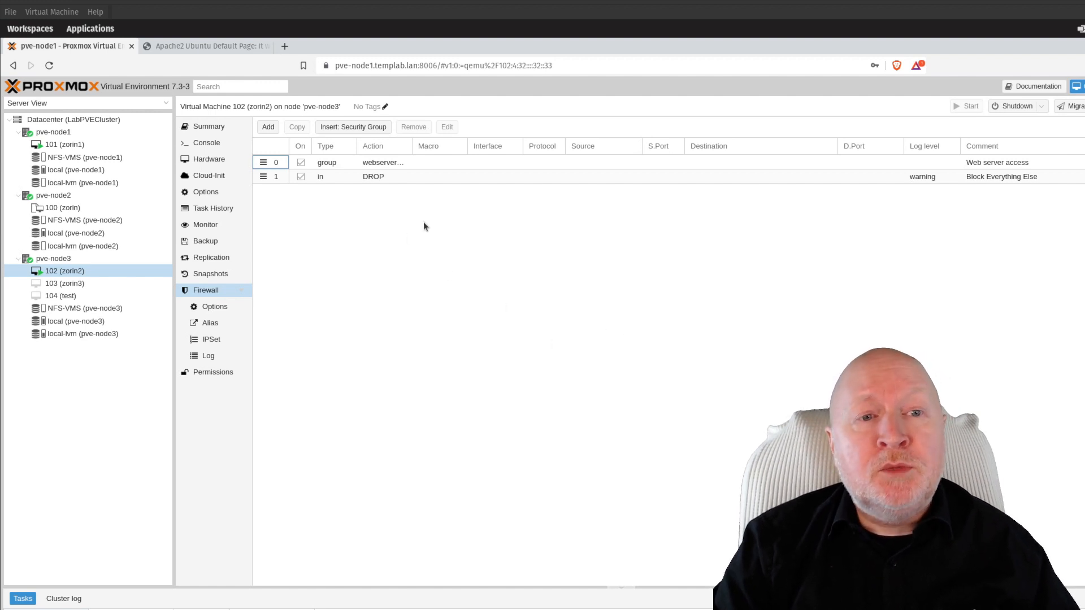
- Review the two rules of virtual machine 102 and test zorin2's web page from the management computer and from another computer
click(341, 165)
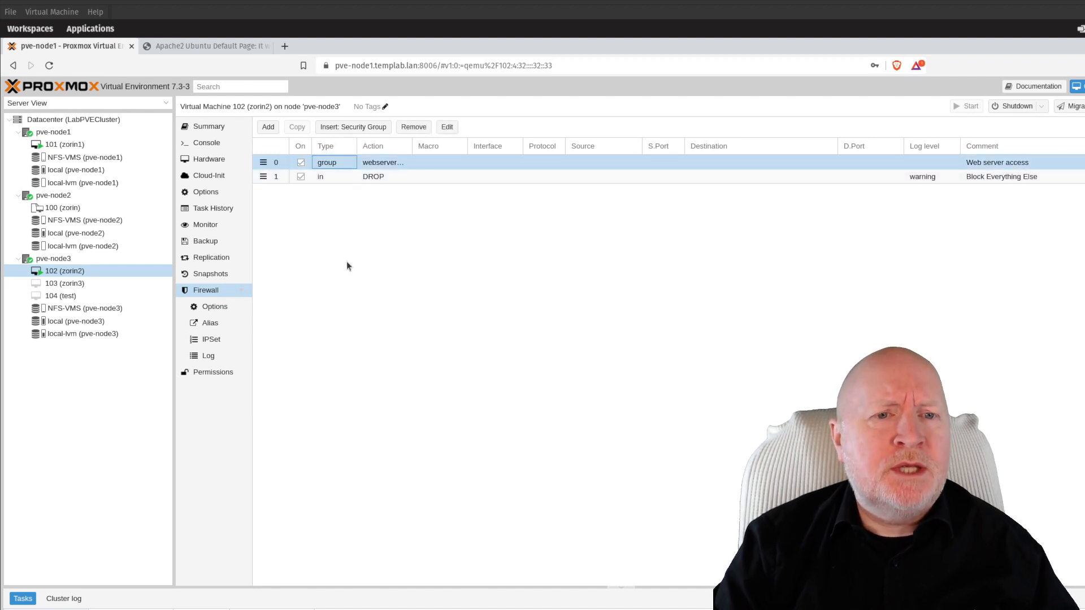
click(373, 180)
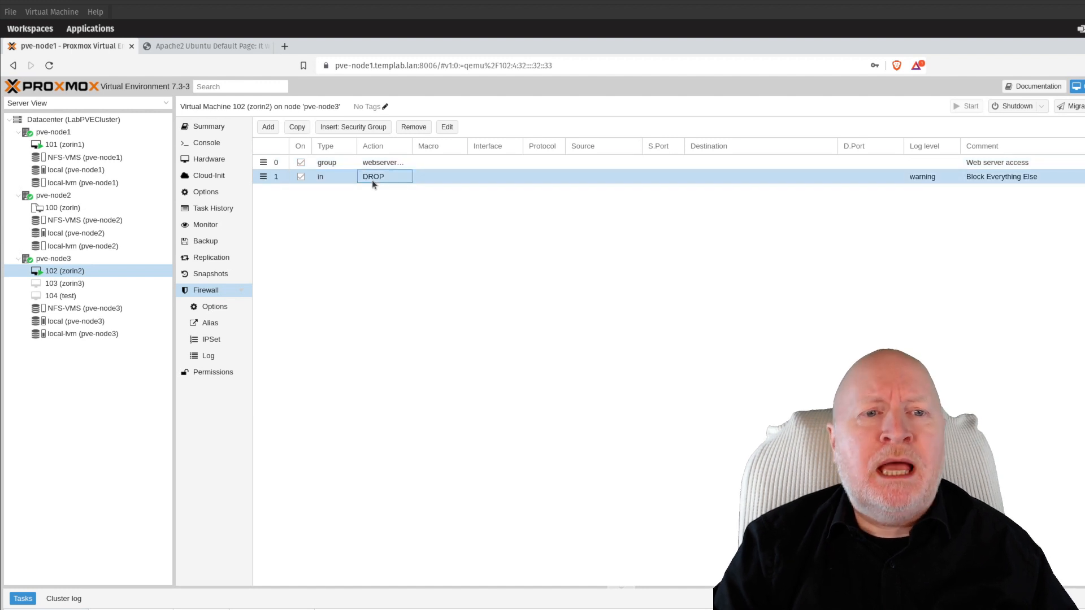
click(218, 47)
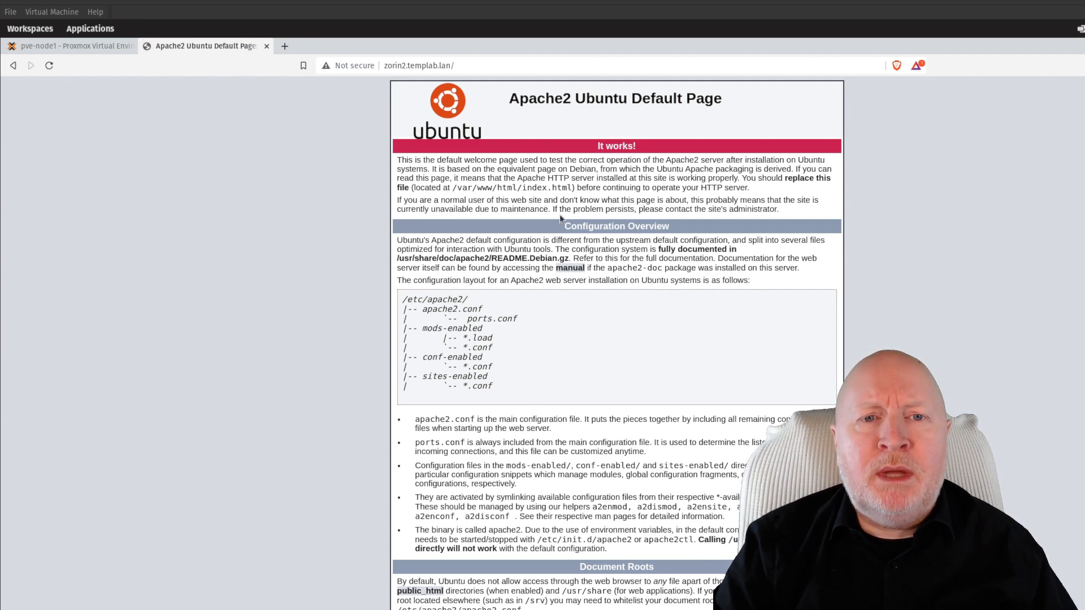
click(111, 48)
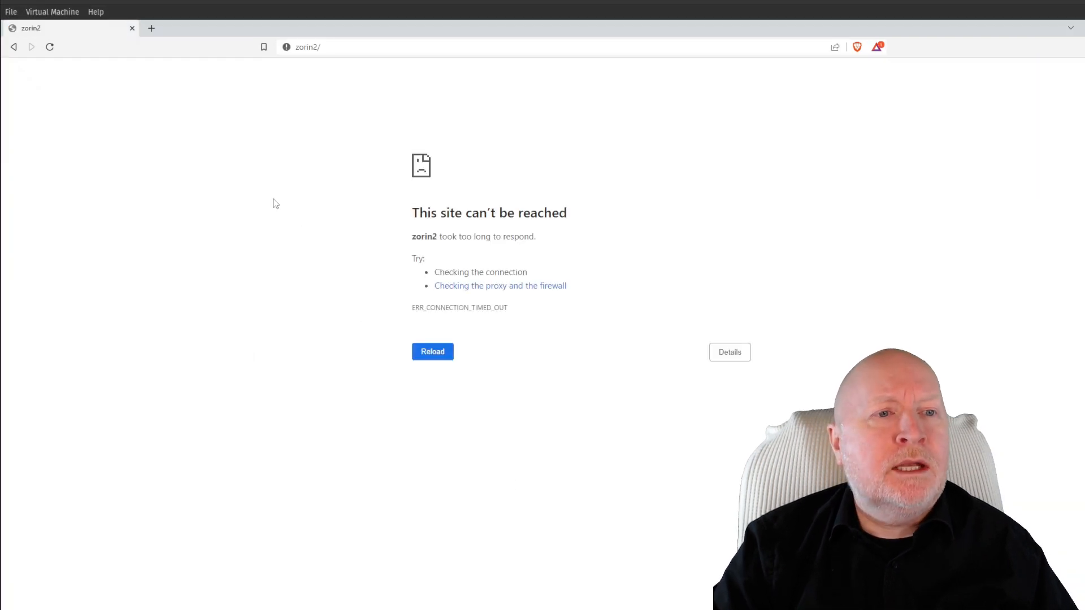
key(F5)
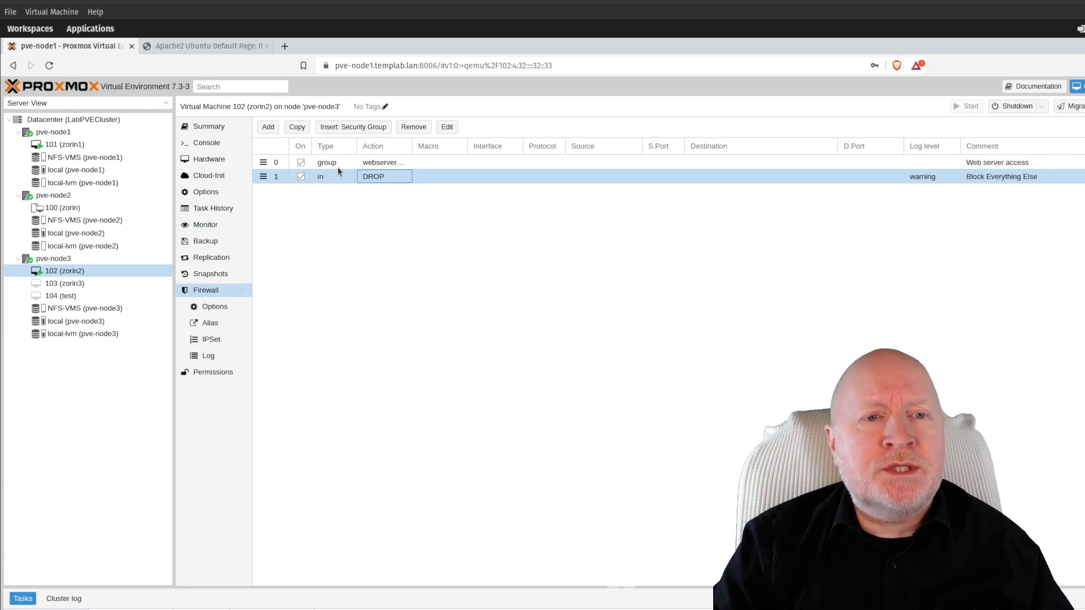
- Examine the firewall logs of virtual machine 102 (zorin2) and node pve-node1
click(217, 357)
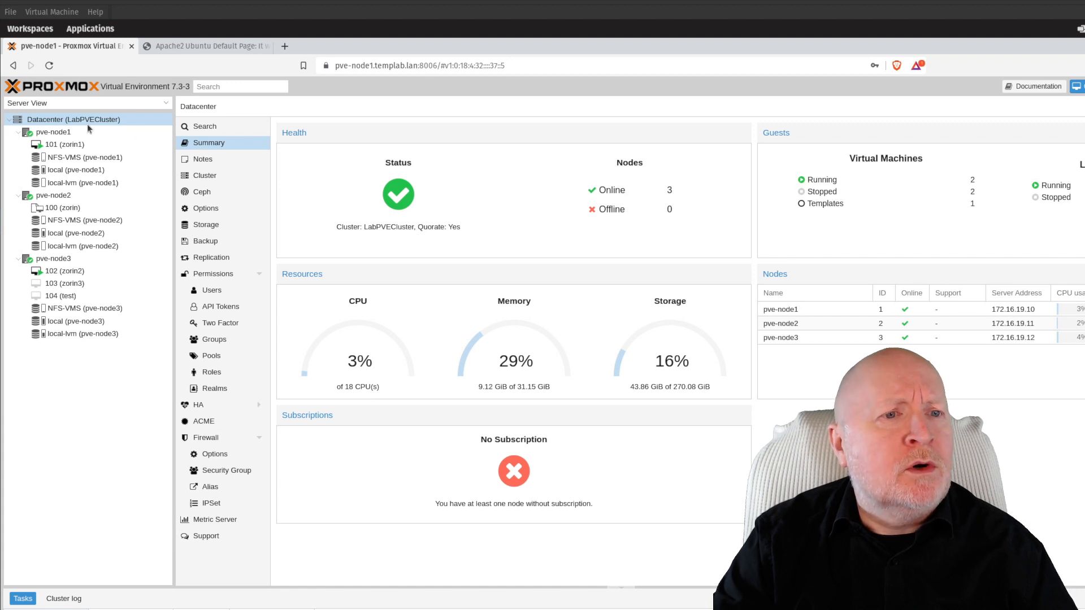
click(84, 131)
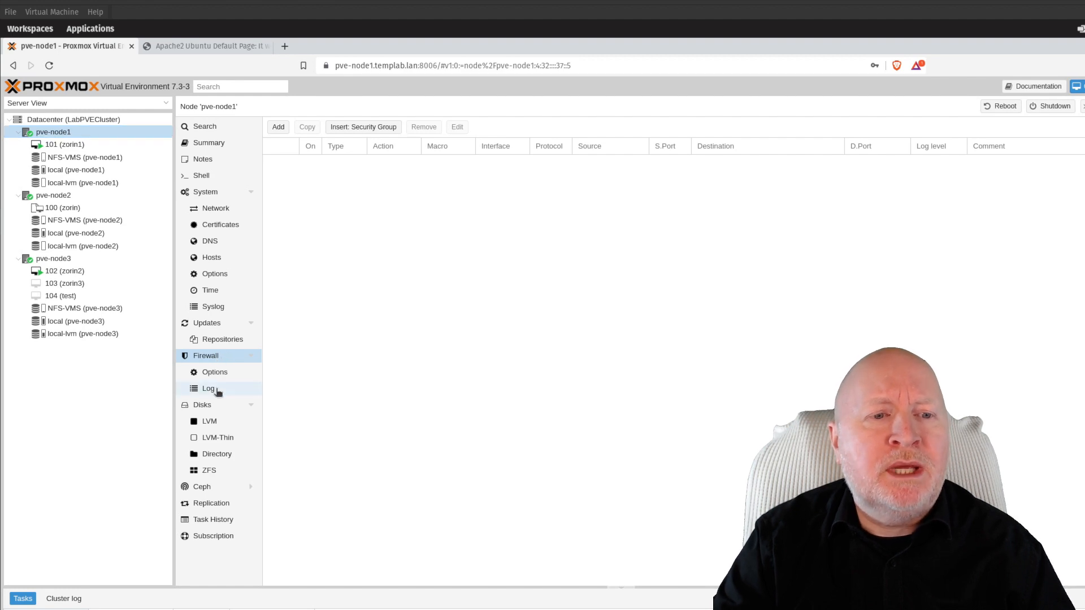
click(216, 390)
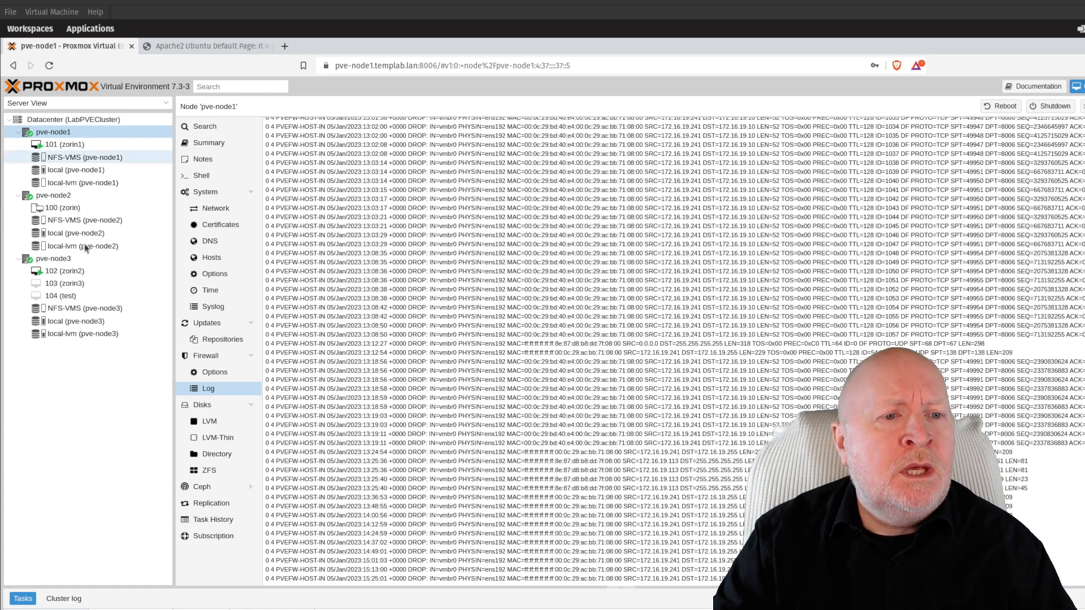
- Check the firewall log of virtual machine 102 (zorin2) again and display the Datacenter firewall rules
click(76, 273)
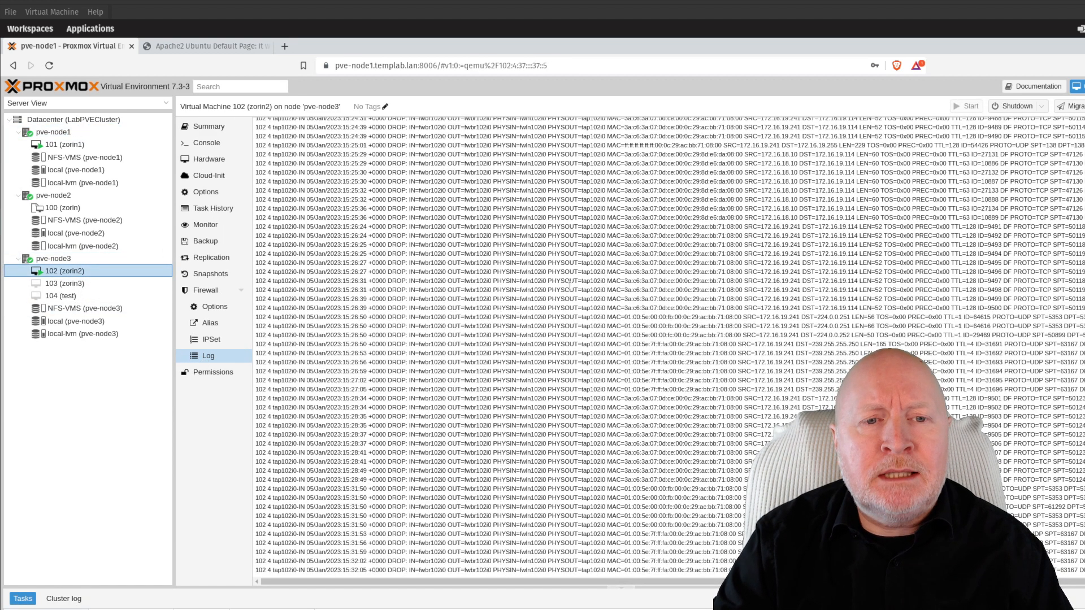
click(80, 119)
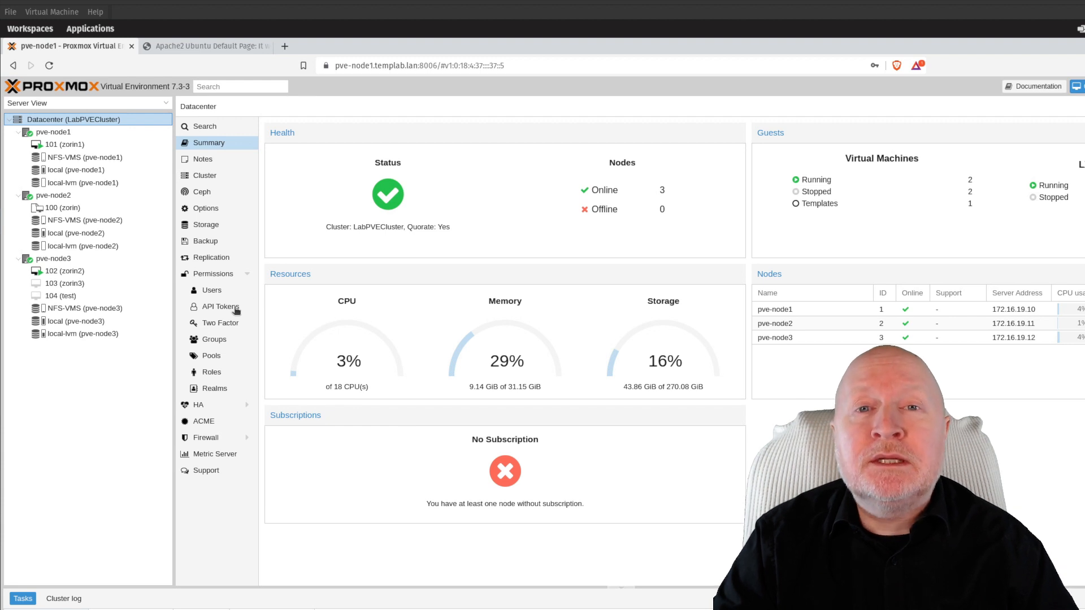
click(205, 438)
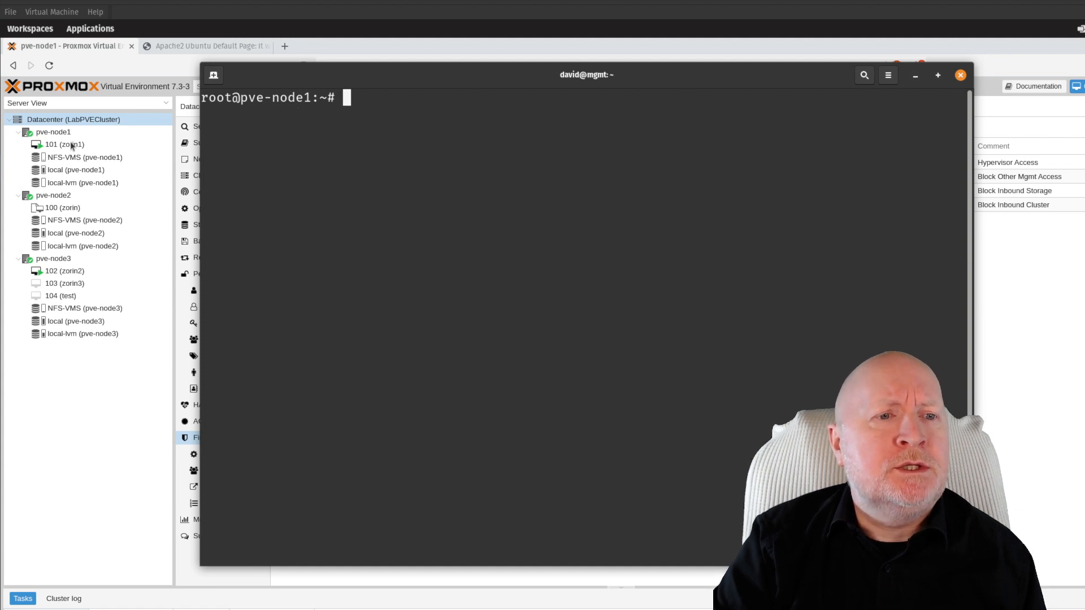
- In the root terminal on pve-node1, change to the /etc/pve/firewall/ directory and list its files in long format
text(cd )
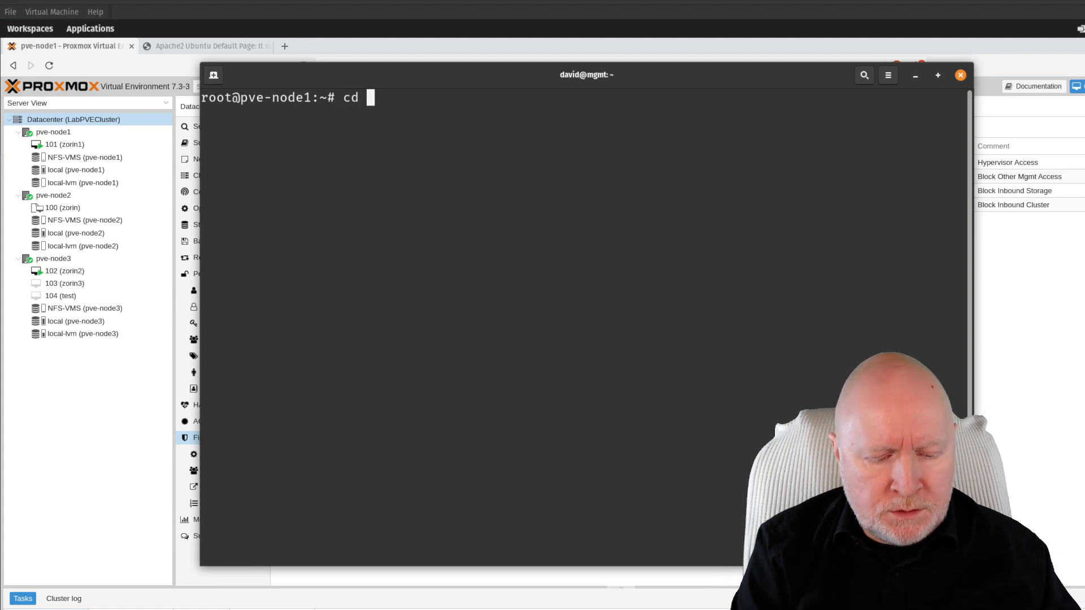
text(/etc/pve/firewall/)
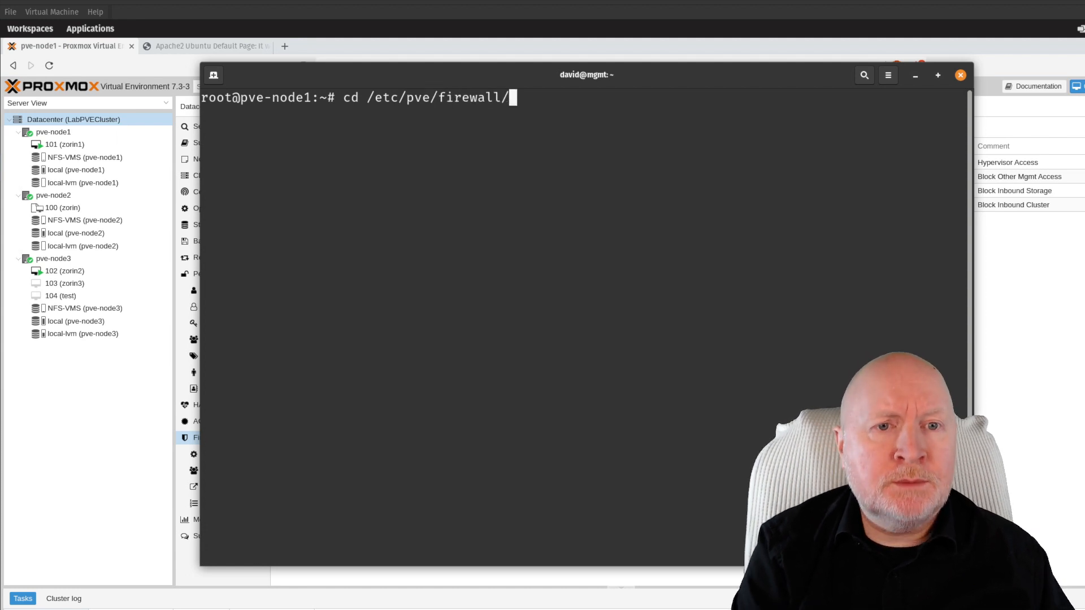
key(Return)
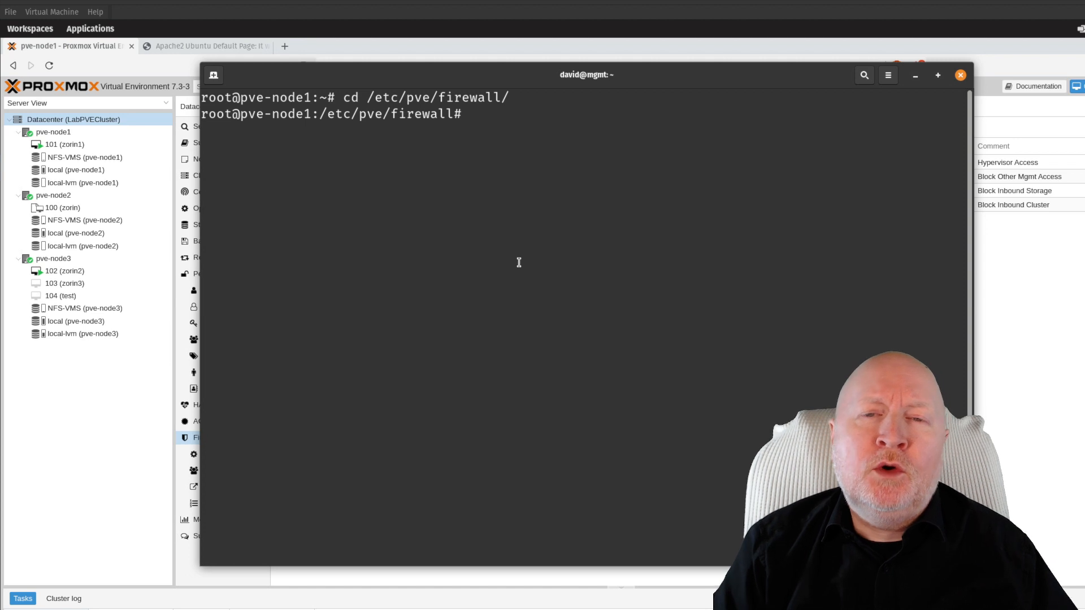
text(ls)
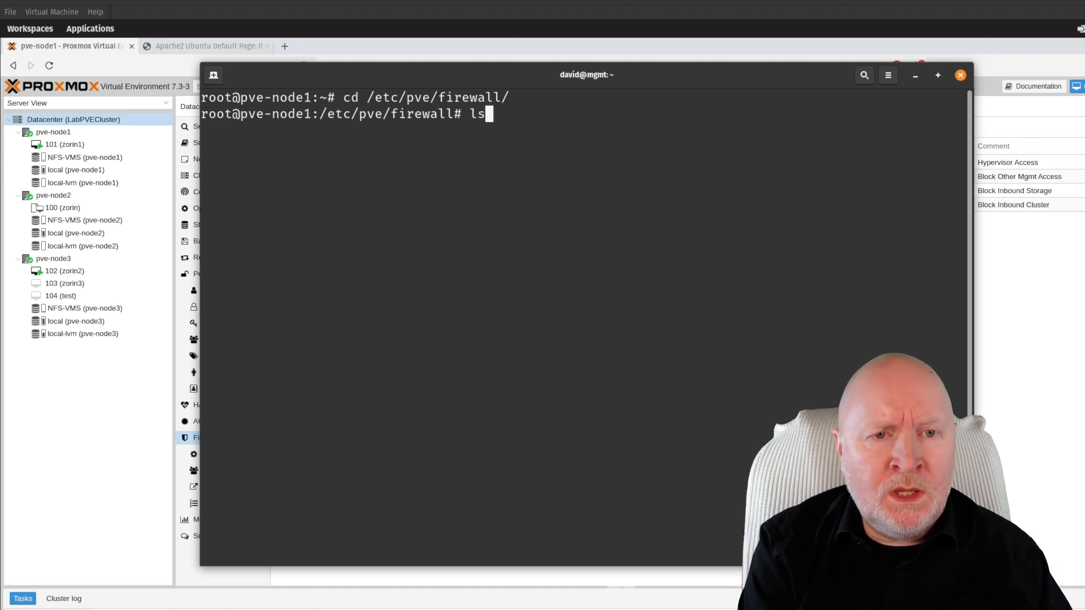
text( -l)
key(Return)
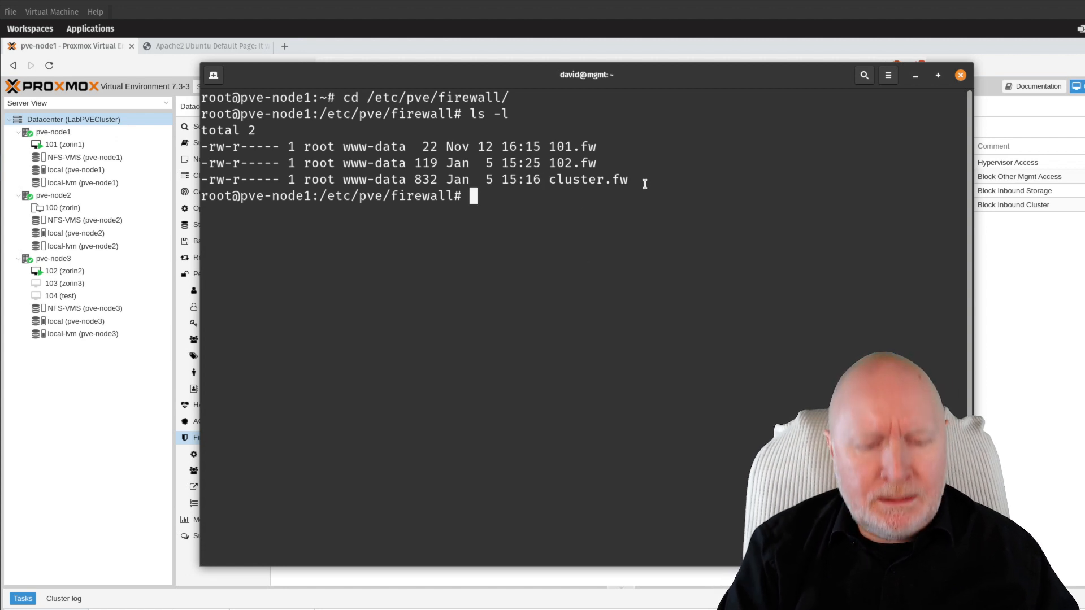
- Page through cluster.fw with more and examine its enable option and the rules section
text(more cl)
key(Tab)
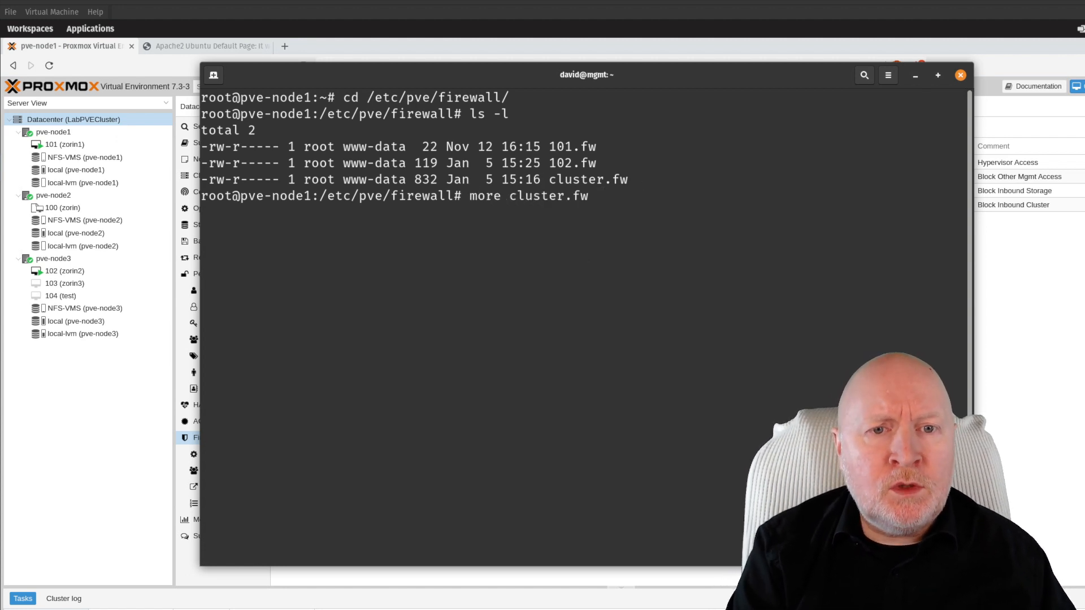
key(Return)
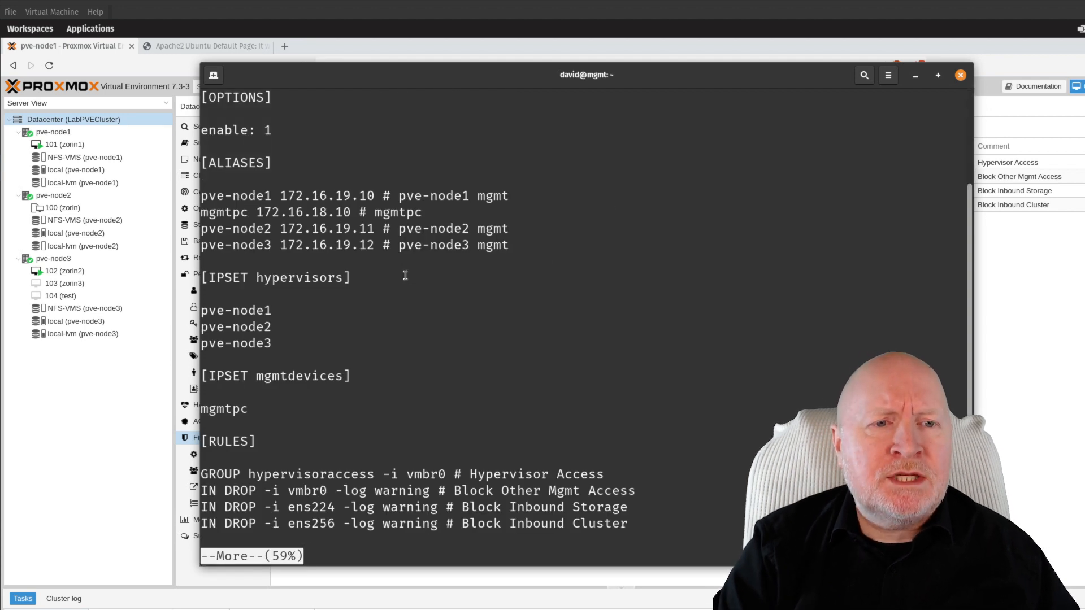
drag(287, 127, 201, 94)
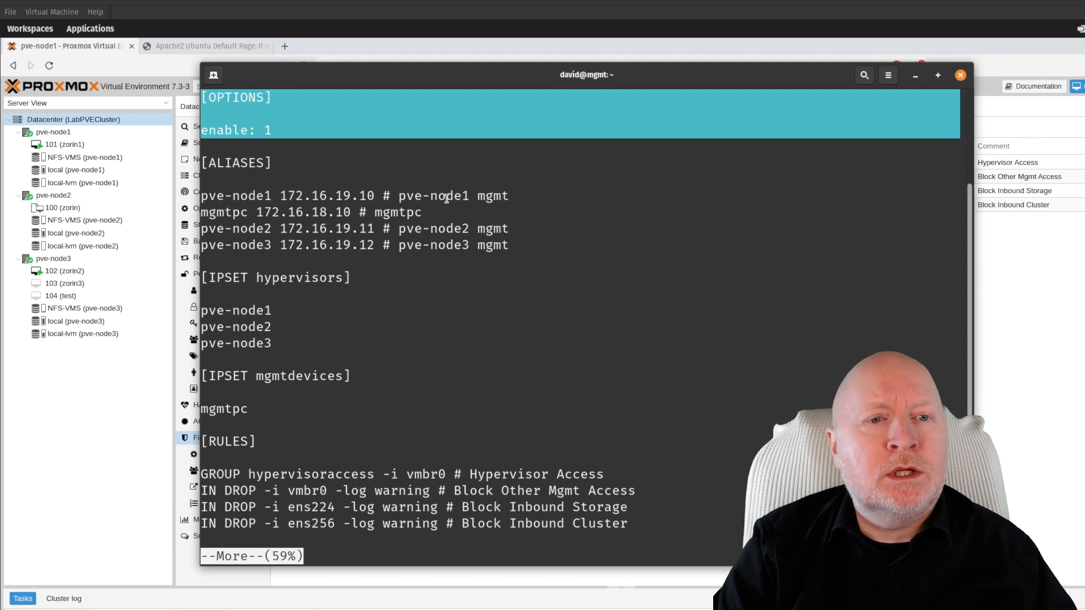
key(space)
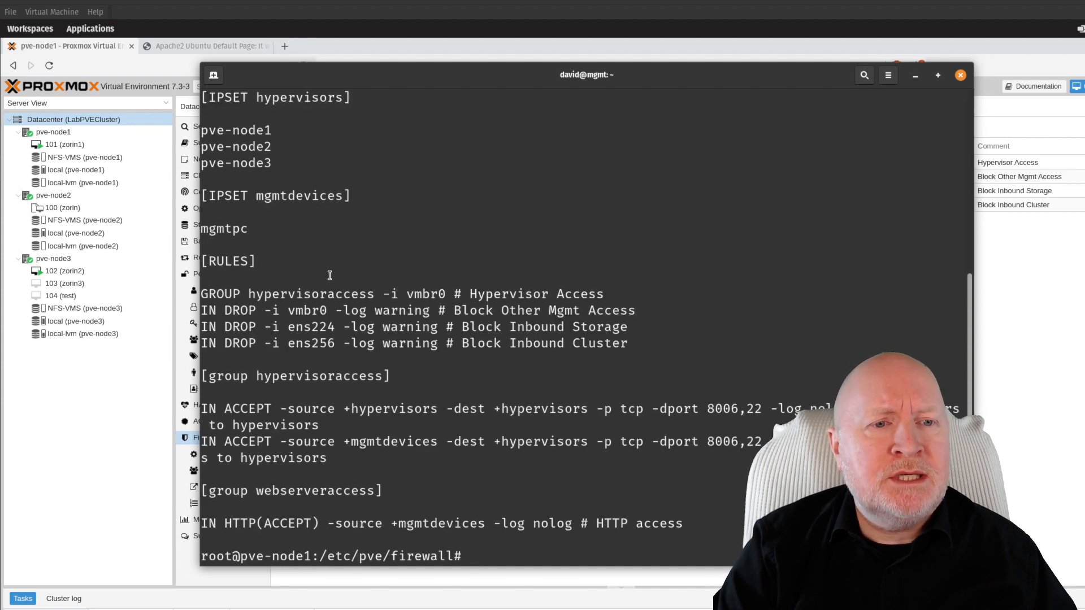
drag(635, 346, 197, 295)
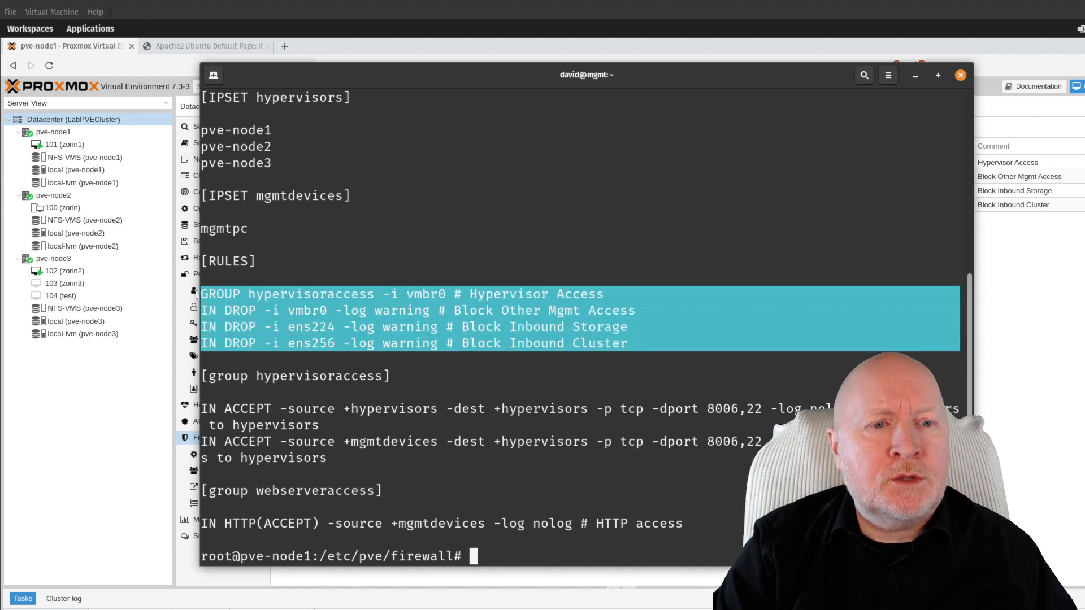
click(525, 363)
- List the firewall directory in long format again and display 102.fw with more, highlighting its "Block Everything Else" rule
text(ls -l)
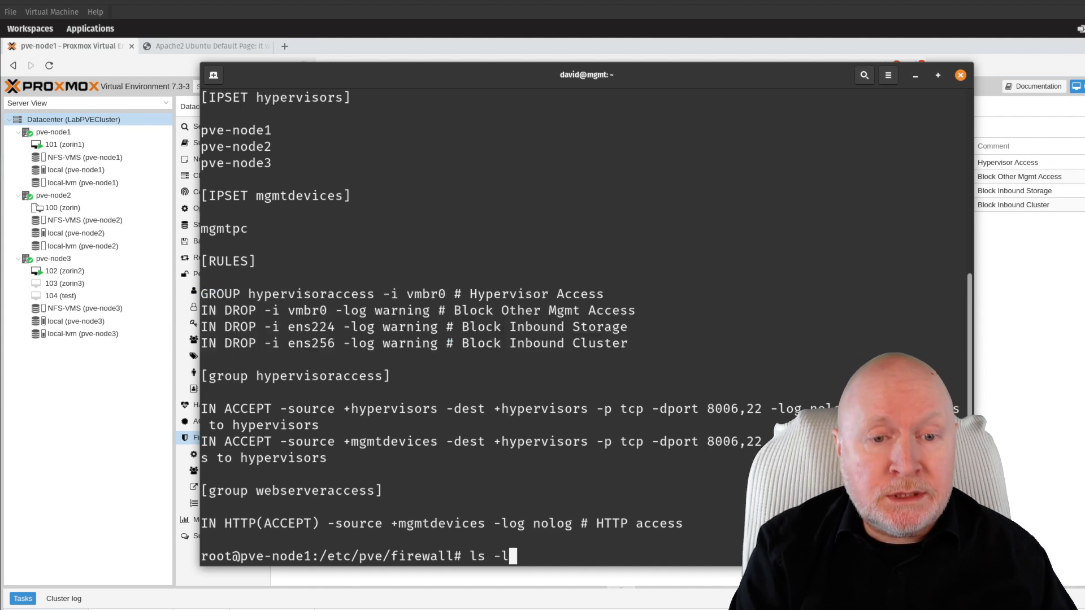
key(Return)
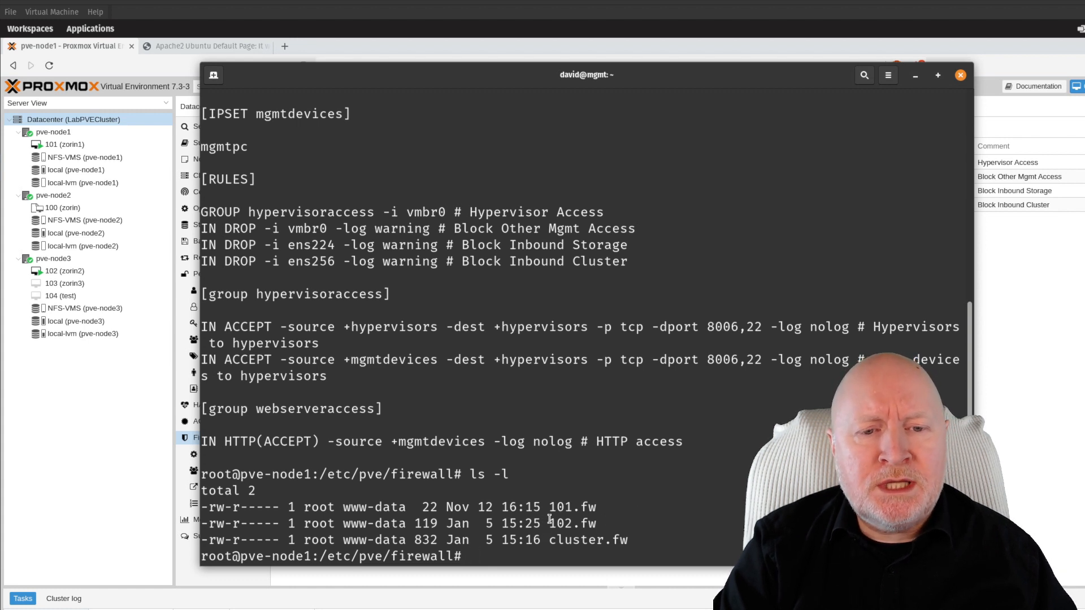
text(more)
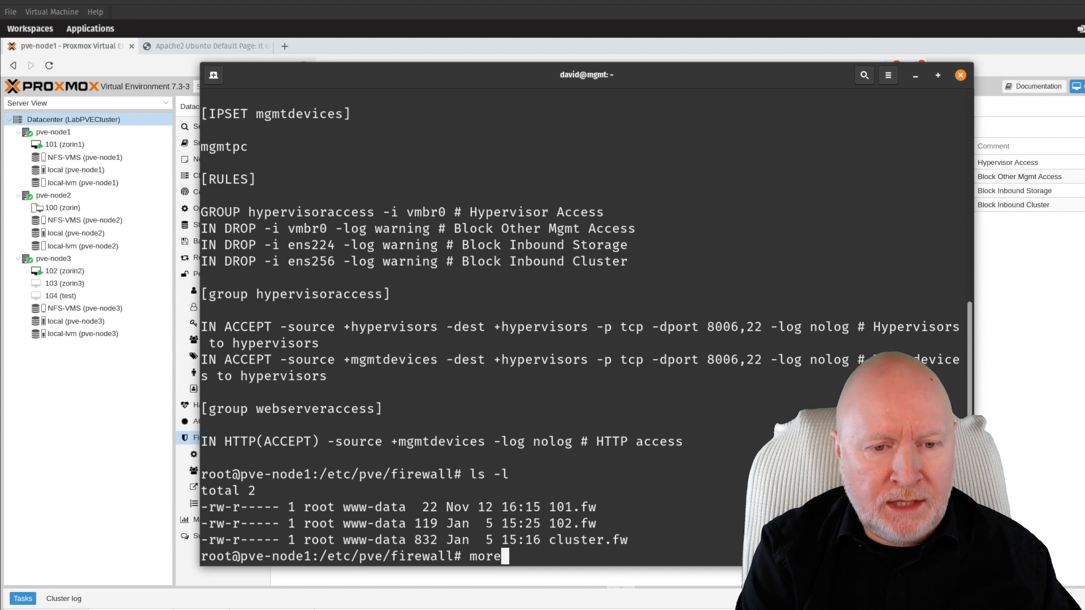
text( 102.fw)
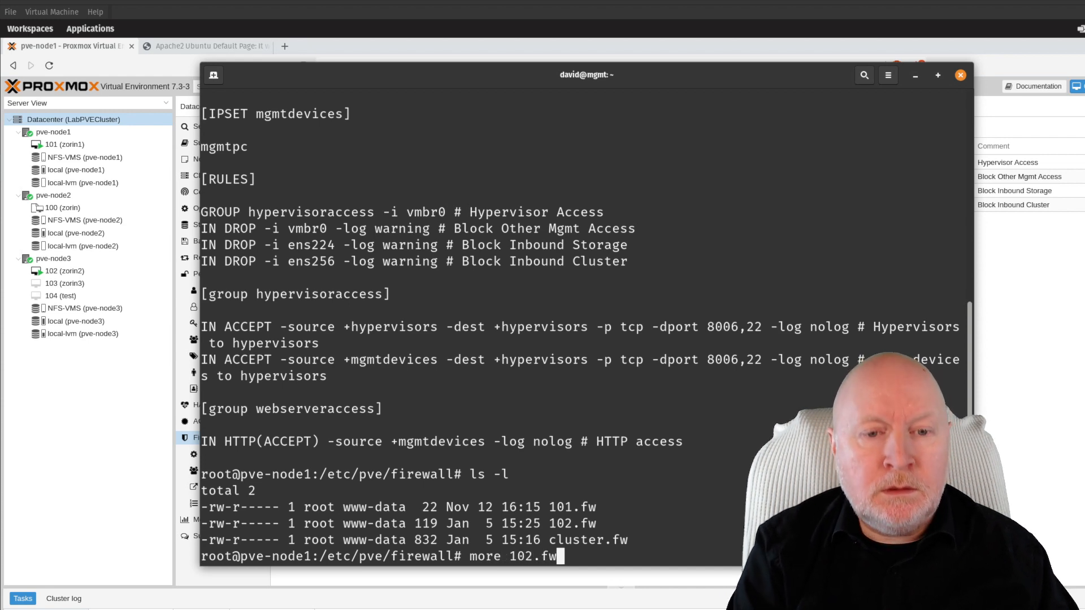
key(Return)
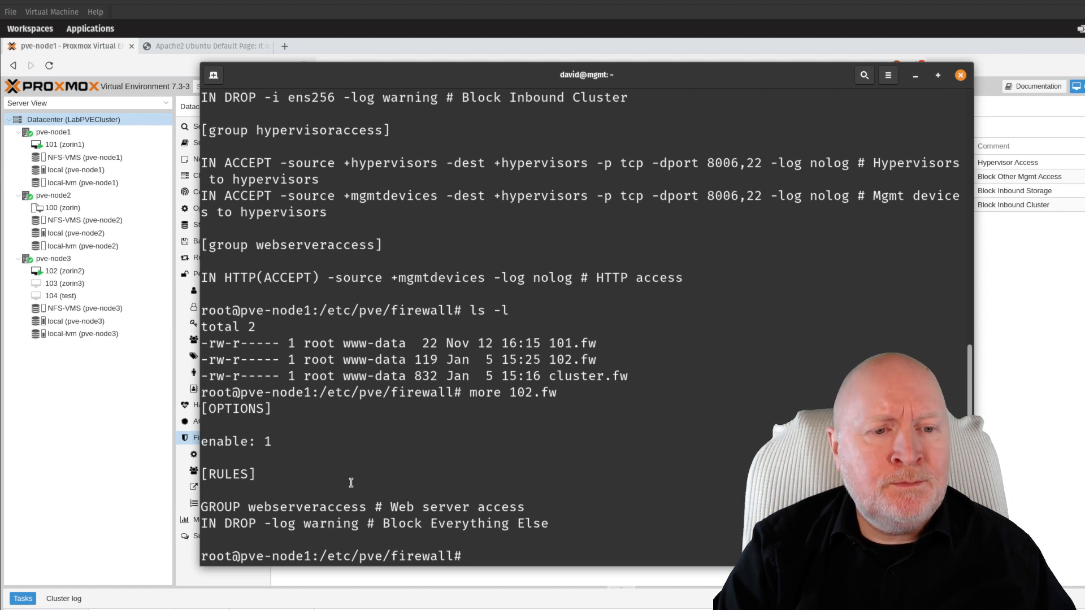
drag(202, 507, 167, 522)
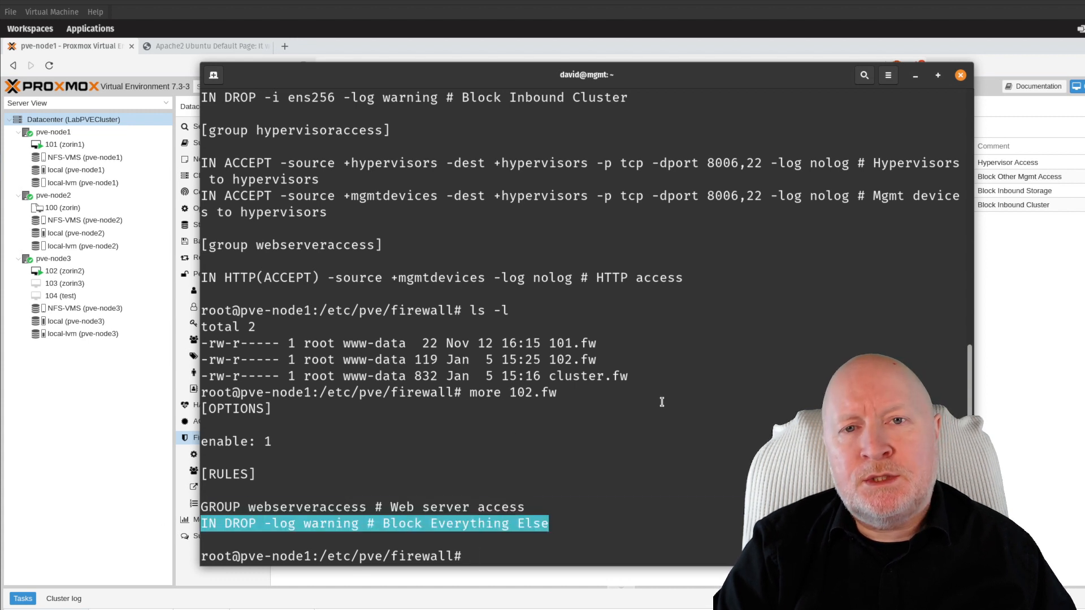